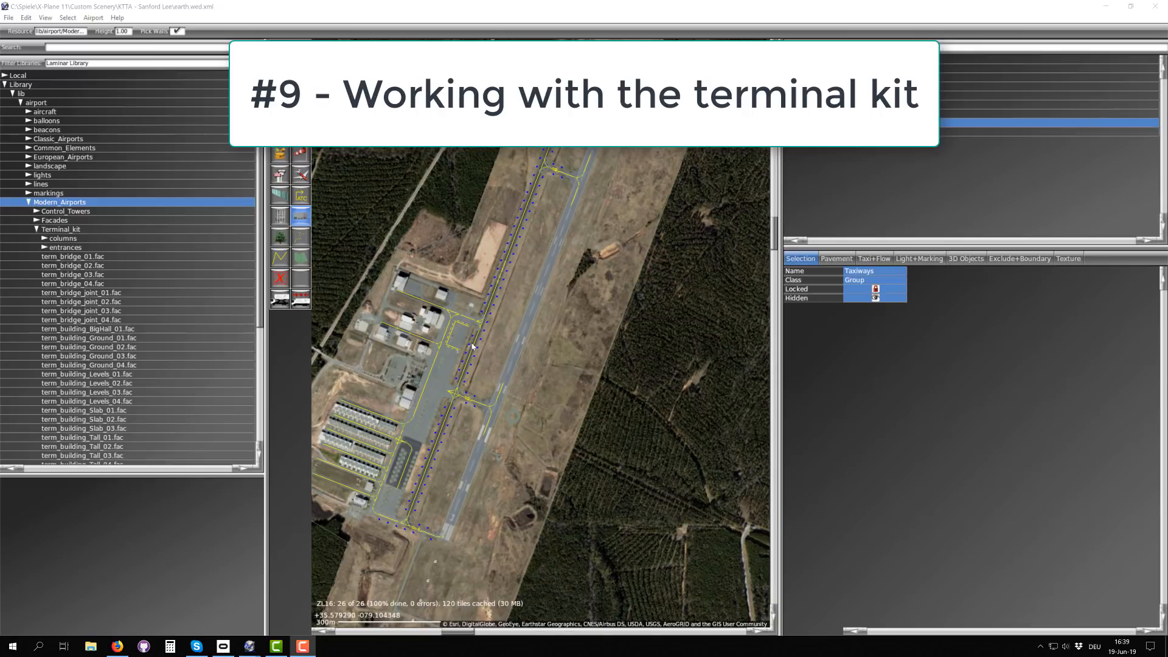
{"action": "scroll", "coordinate": [471, 346], "scroll_direction": "up", "scroll_amount": 2}
{"action": "scroll", "coordinate": [472, 346], "scroll_direction": "up", "scroll_amount": 2}
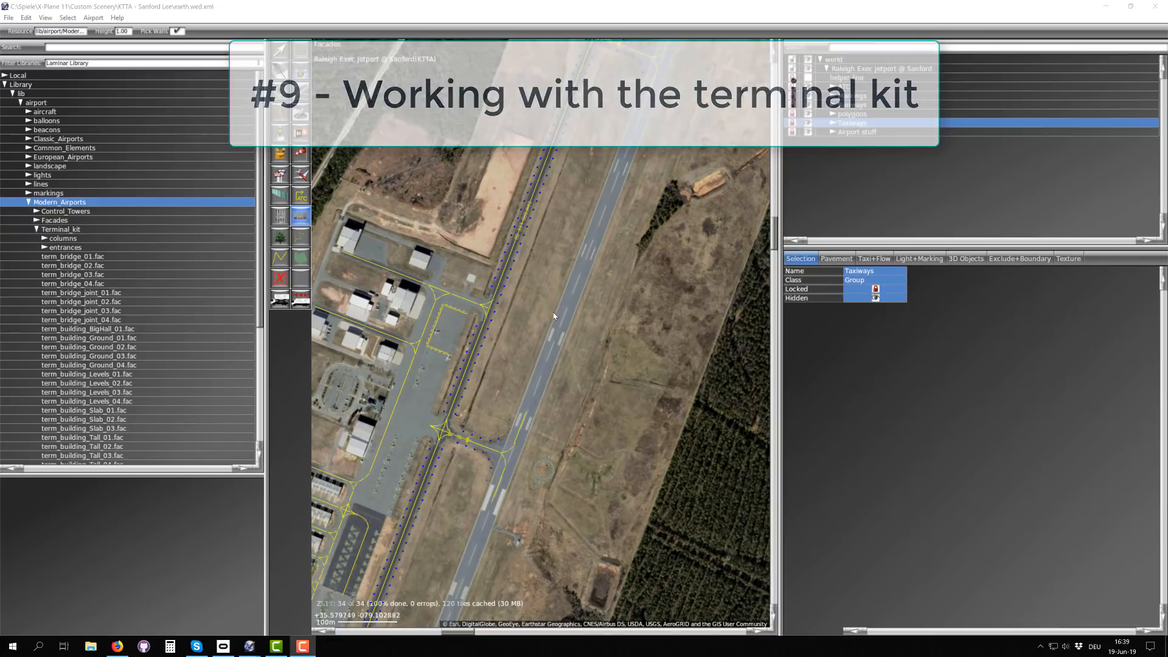
{"action": "right_click_drag", "start_coordinate": [592, 375], "coordinate": [559, 295]}
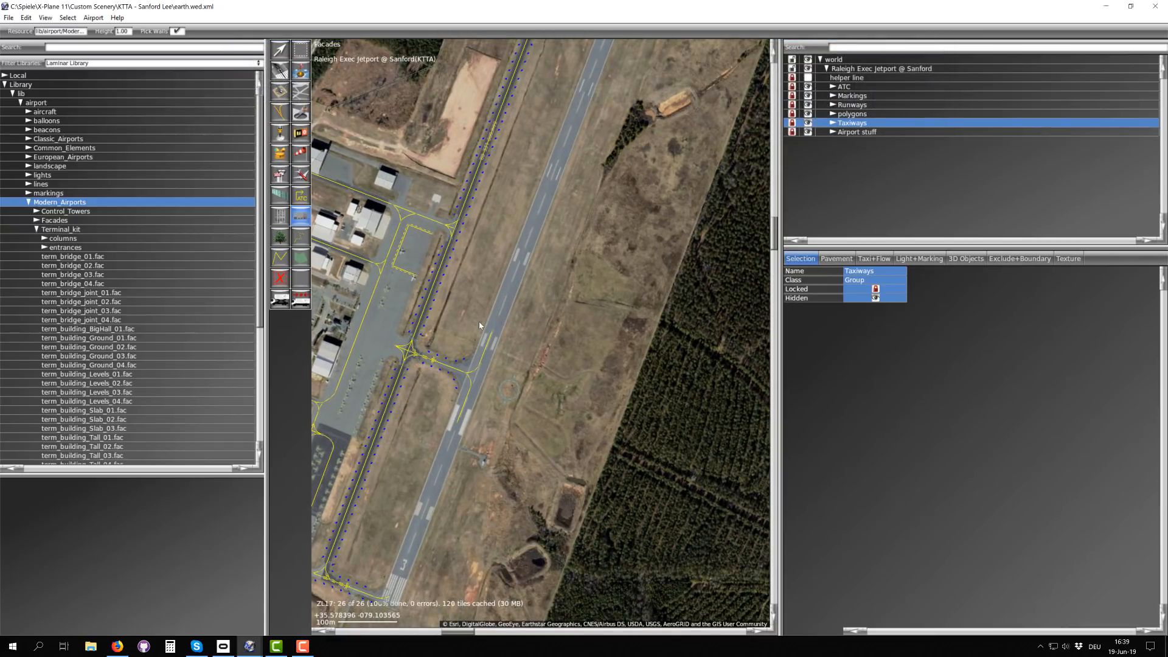
{"action": "right_click_drag", "start_coordinate": [439, 266], "coordinate": [475, 311]}
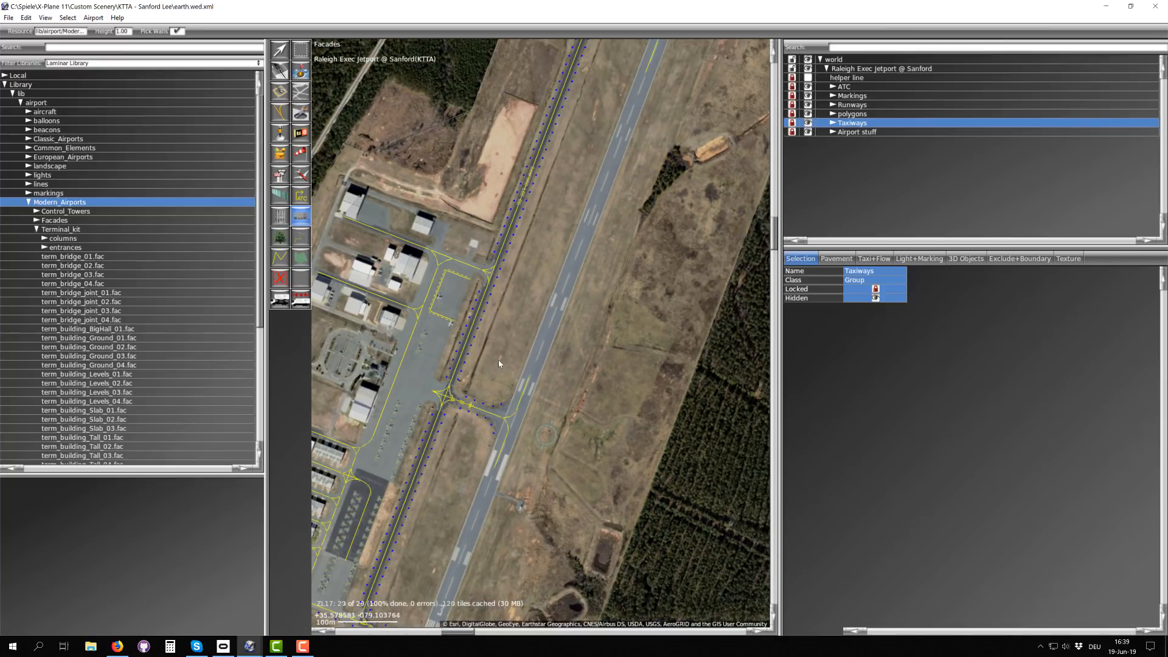
{"action": "right_click_drag", "start_coordinate": [499, 364], "coordinate": [496, 308]}
{"action": "scroll", "coordinate": [496, 304], "scroll_direction": "up", "scroll_amount": 3}
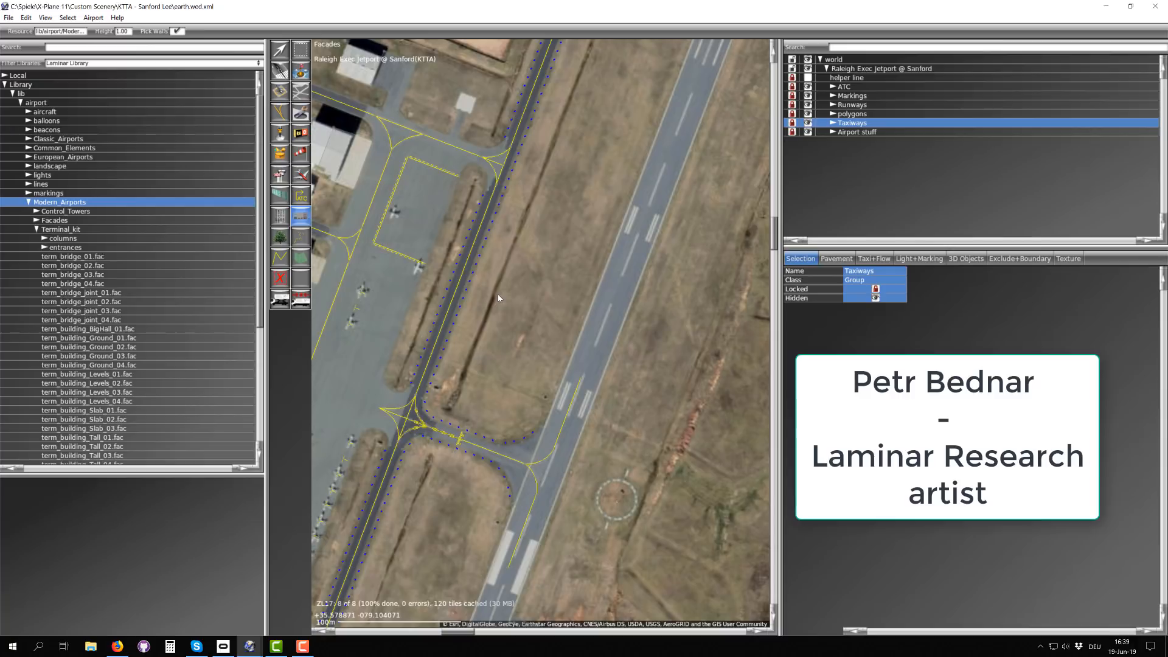
{"action": "right_click_drag", "start_coordinate": [606, 339], "coordinate": [451, 315]}
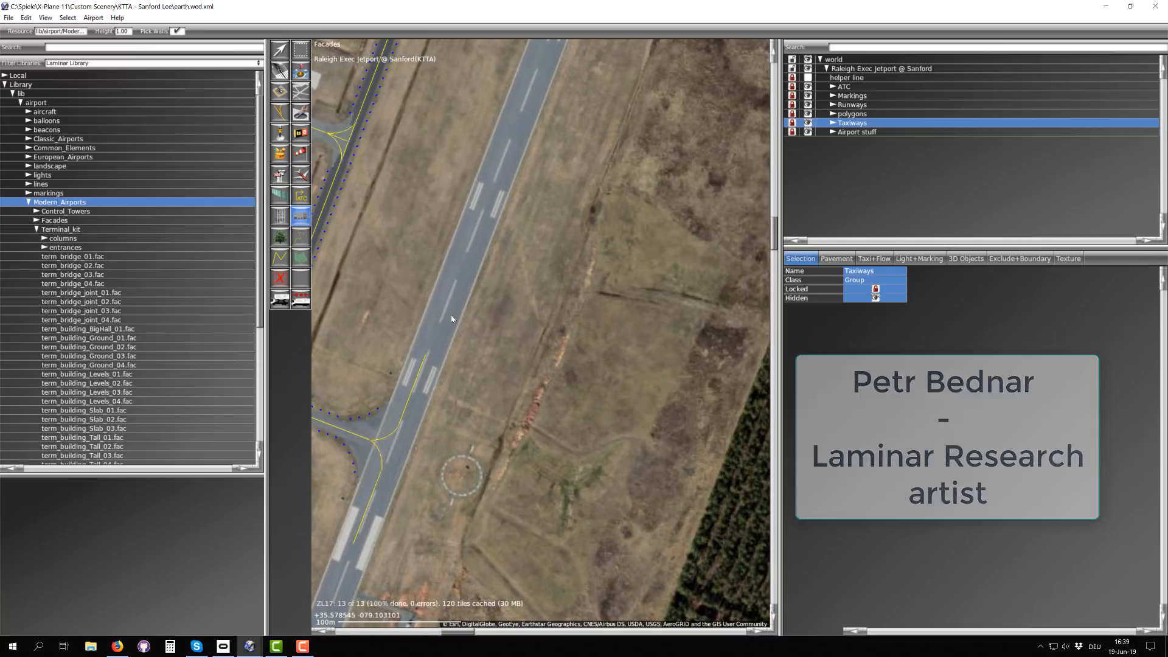
{"action": "scroll", "coordinate": [451, 315], "scroll_direction": "down", "scroll_amount": 2}
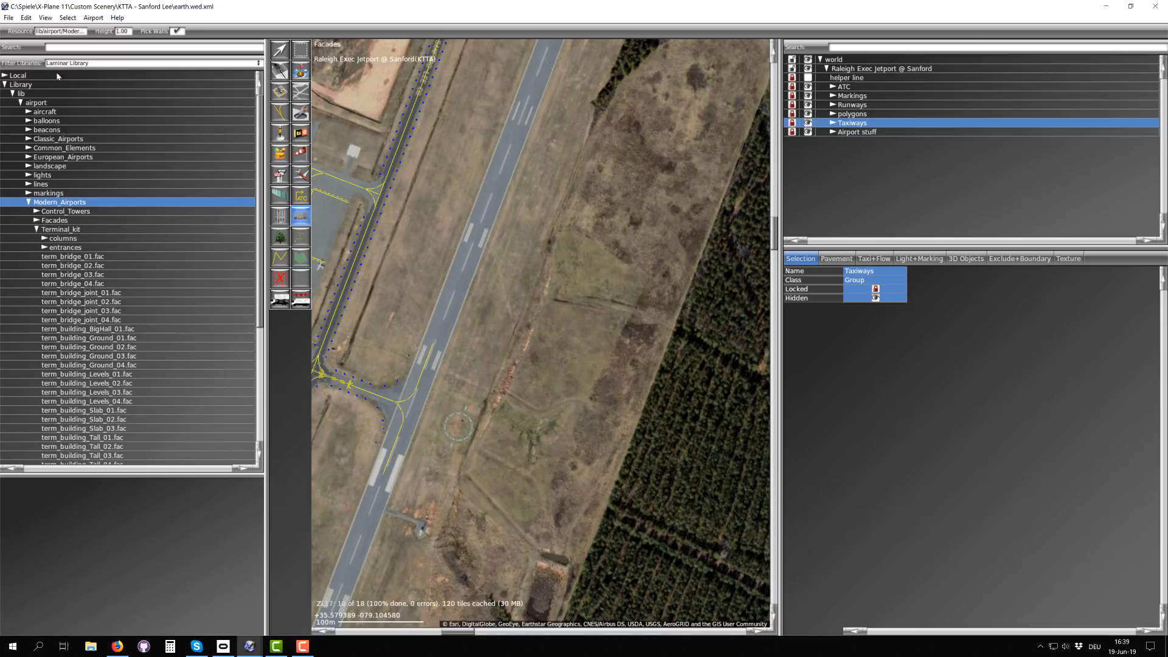
Step: Select the Terminal_kit folder under Modern_Airports in the library and look through its facade files
{"action": "left_click", "coordinate": [53, 229]}
{"action": "scroll", "coordinate": [75, 286], "scroll_direction": "down", "scroll_amount": 3}
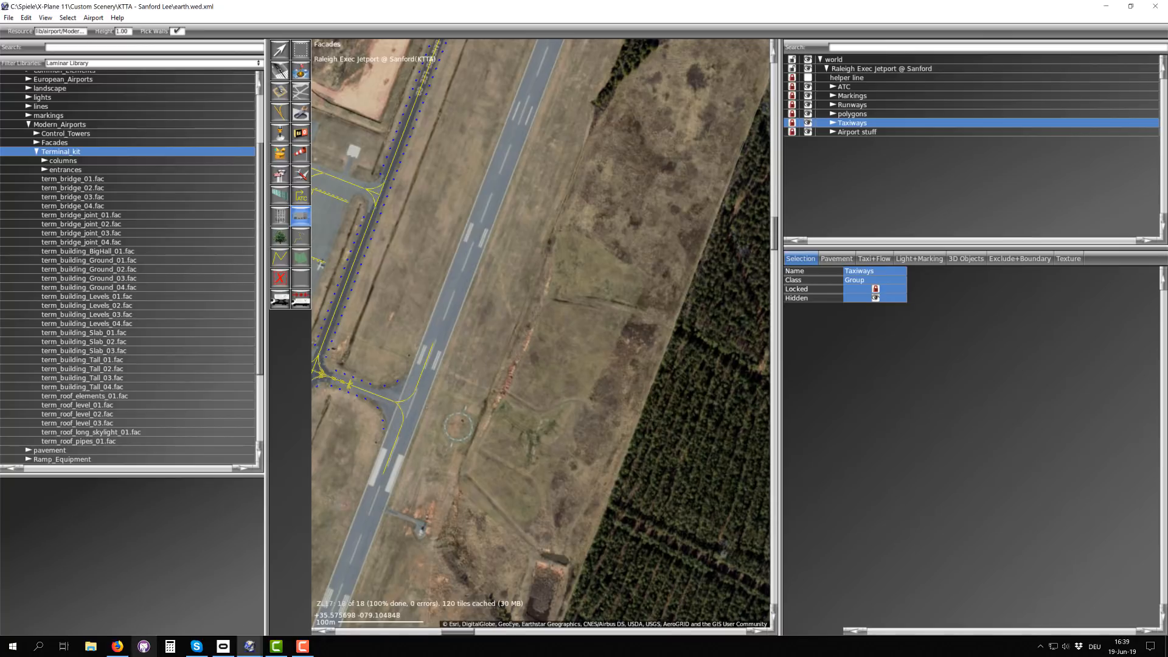
Step: Switch to the Terminal Kit article in Firefox and read its introduction down to the facade usage and height diagrams
{"action": "left_click", "coordinate": [117, 646]}
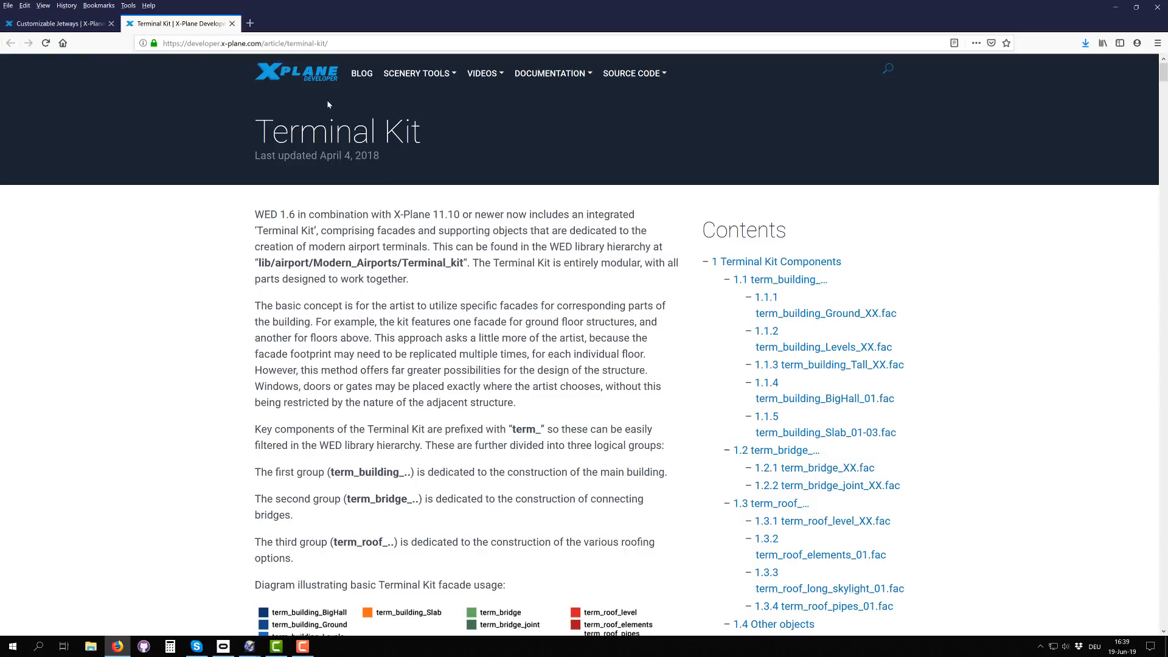
{"action": "mouse_move", "coordinate": [540, 73]}
{"action": "scroll", "coordinate": [353, 178], "scroll_direction": "down", "scroll_amount": 3}
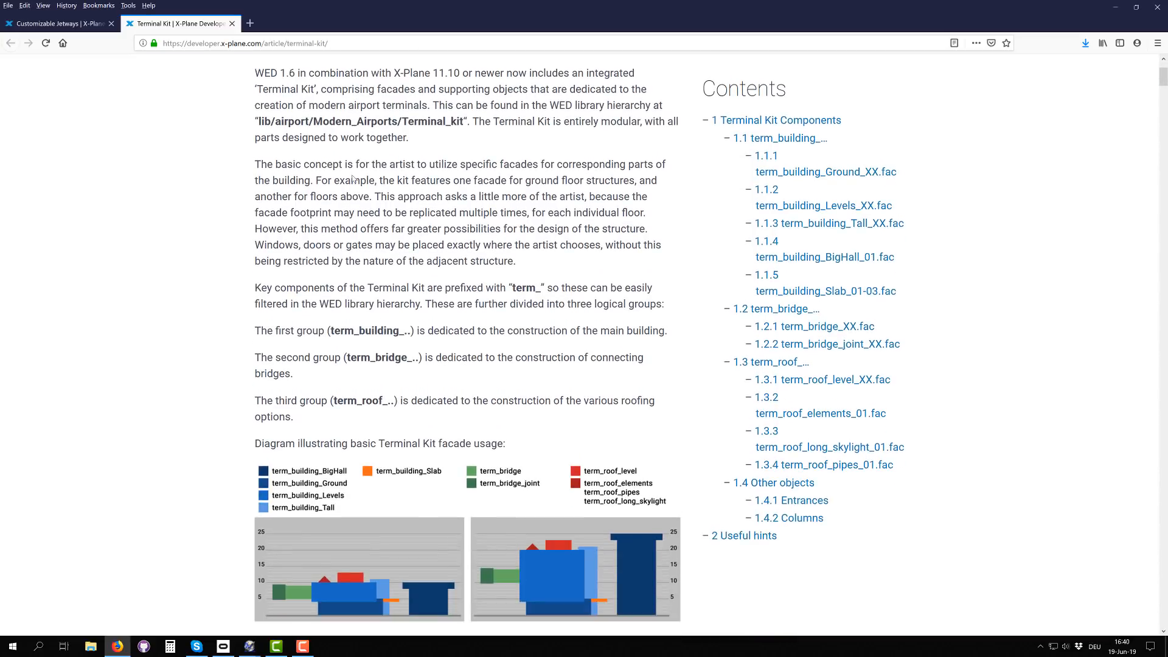
{"action": "scroll", "coordinate": [450, 207], "scroll_direction": "down", "scroll_amount": 3}
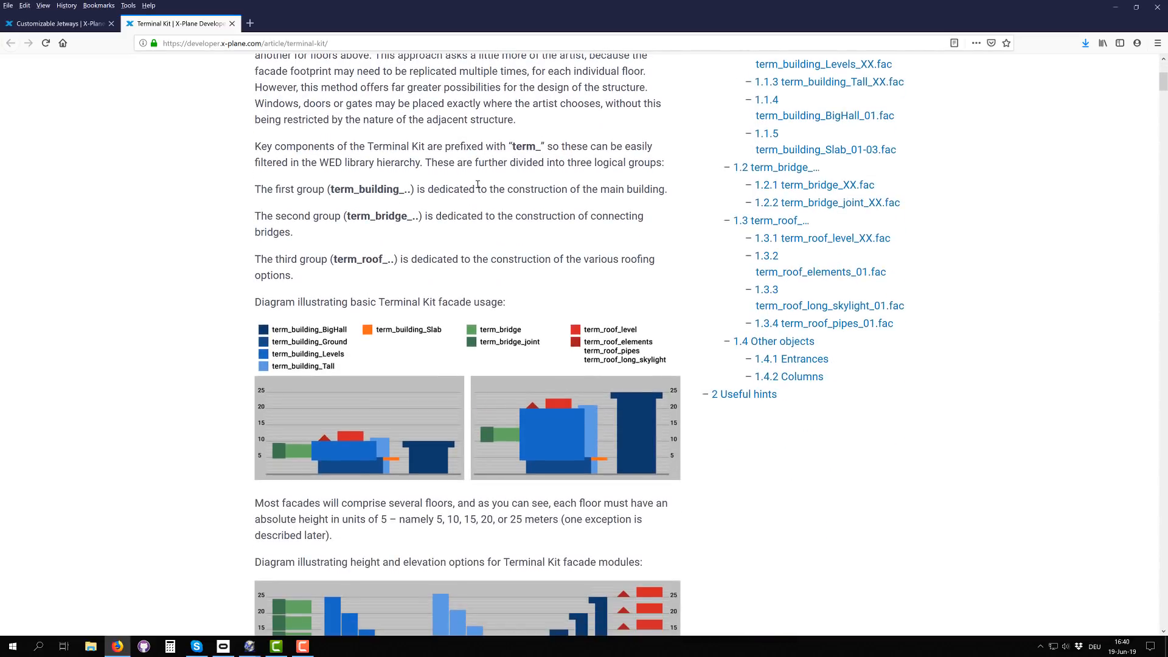
{"action": "scroll", "coordinate": [477, 185], "scroll_direction": "up", "scroll_amount": 8}
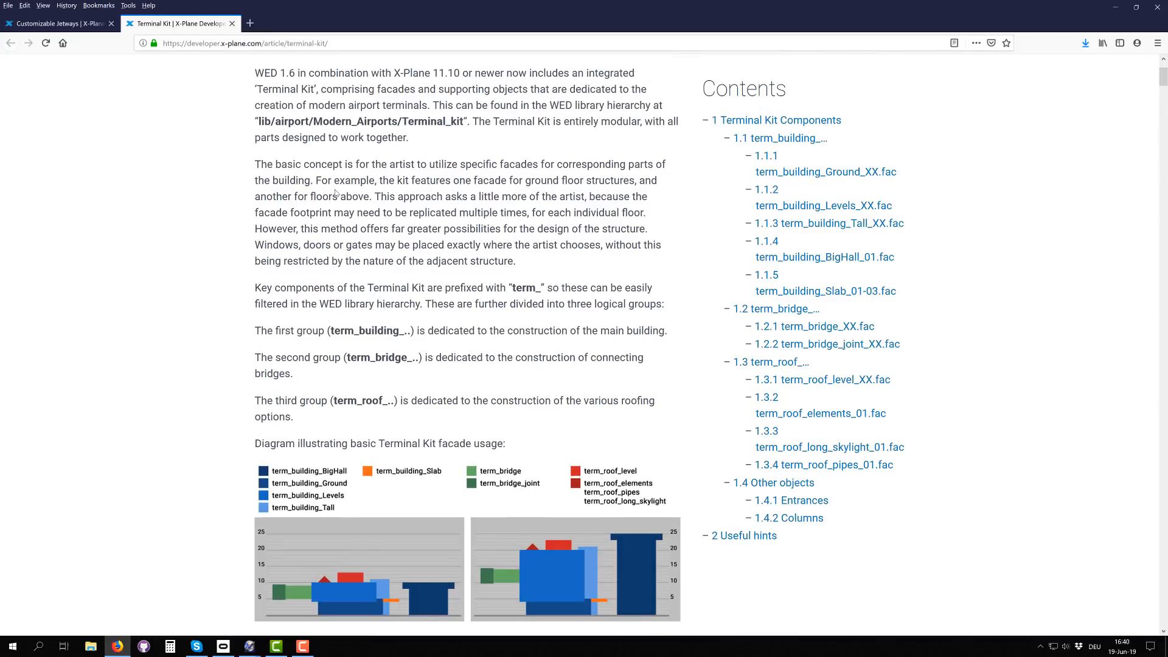
{"action": "scroll", "coordinate": [471, 190], "scroll_direction": "down", "scroll_amount": 11}
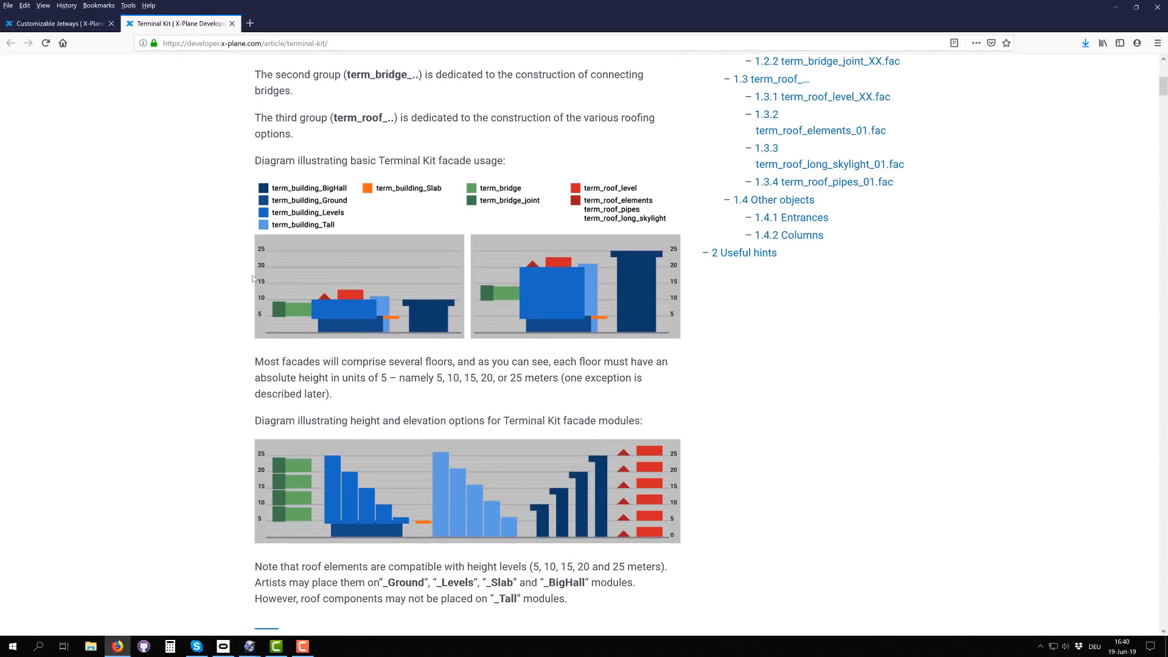
{"action": "scroll", "coordinate": [410, 283], "scroll_direction": "down", "scroll_amount": 3}
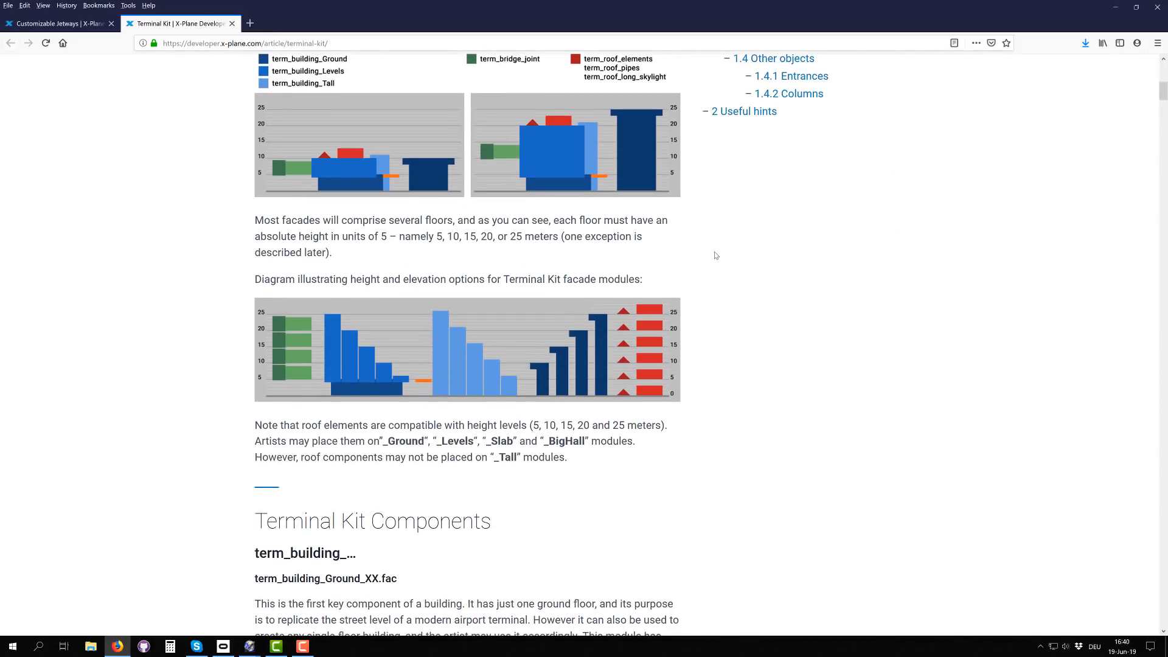
Step: Compare the basic facade usage diagram with the diagram of height and elevation options for the facade modules
{"action": "scroll", "coordinate": [306, 282], "scroll_direction": "up", "scroll_amount": 3}
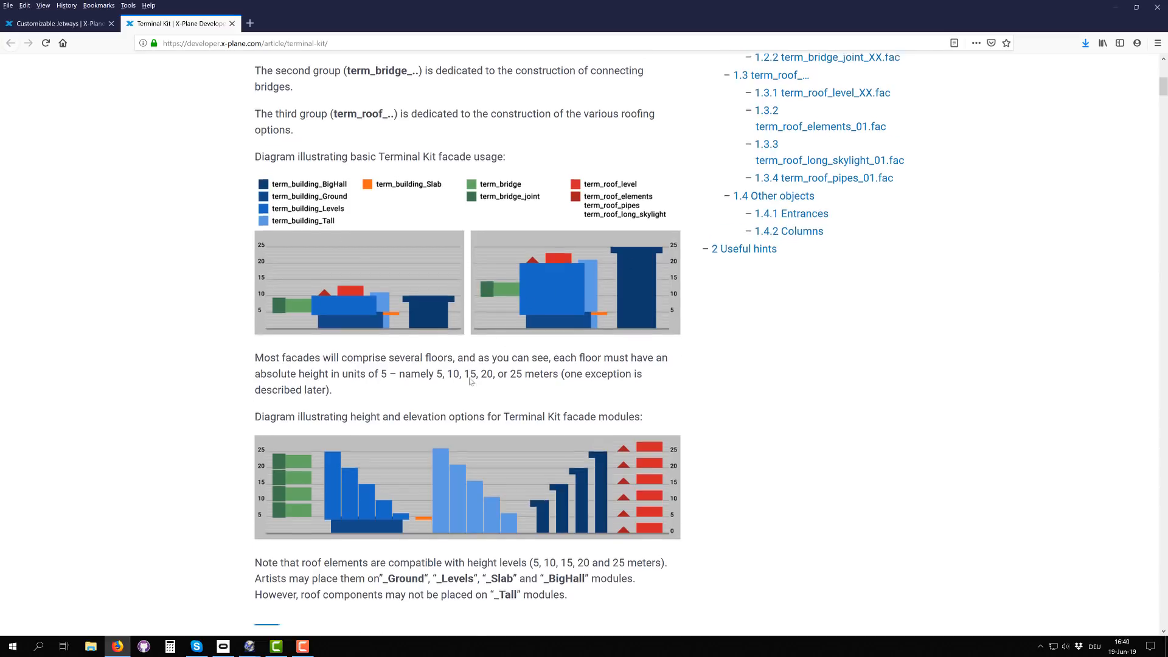
{"action": "scroll", "coordinate": [486, 375], "scroll_direction": "down", "scroll_amount": 3}
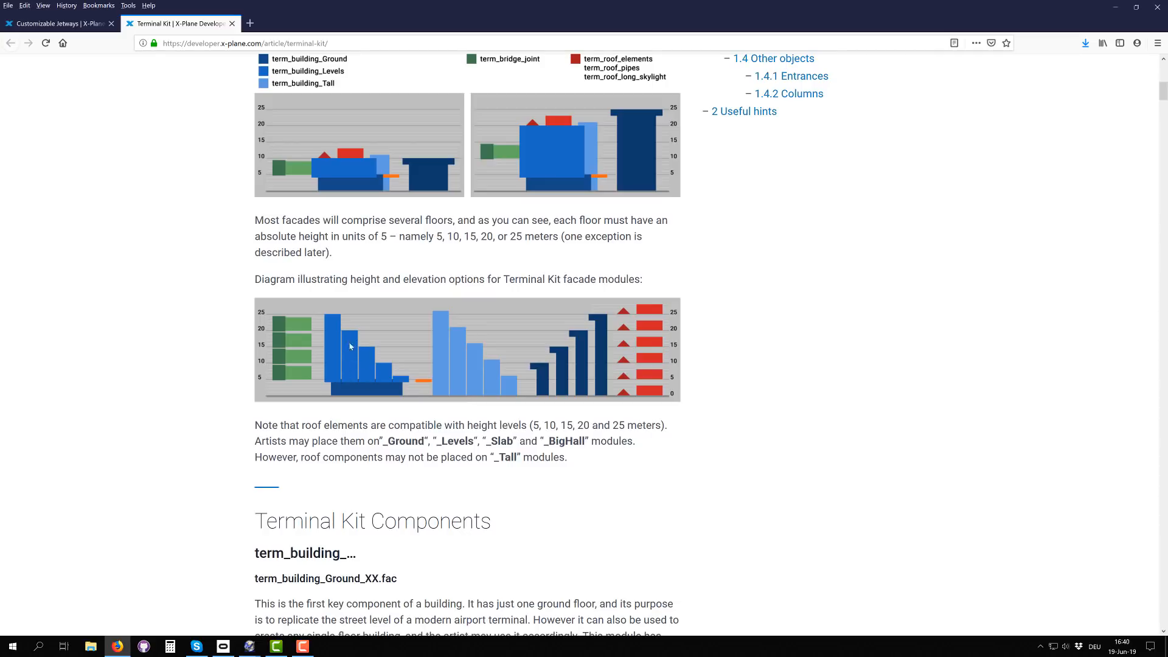
{"action": "scroll", "coordinate": [731, 309], "scroll_direction": "up", "scroll_amount": 6}
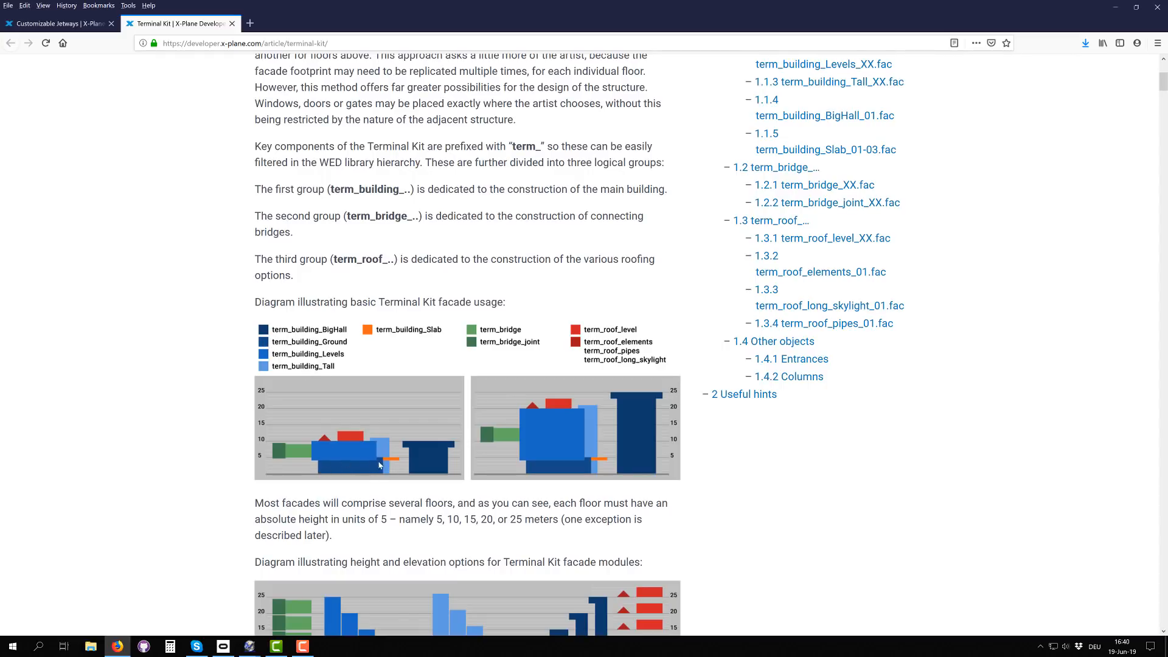
{"action": "scroll", "coordinate": [380, 462], "scroll_direction": "down", "scroll_amount": 6}
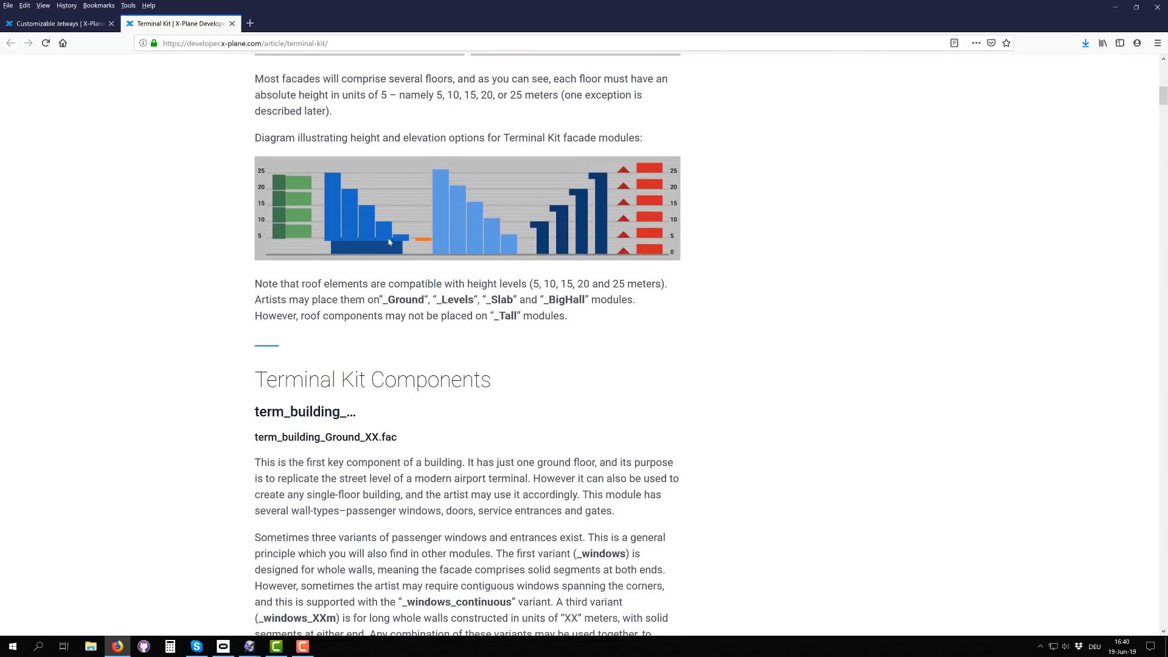
{"action": "scroll", "coordinate": [385, 244], "scroll_direction": "up", "scroll_amount": 4}
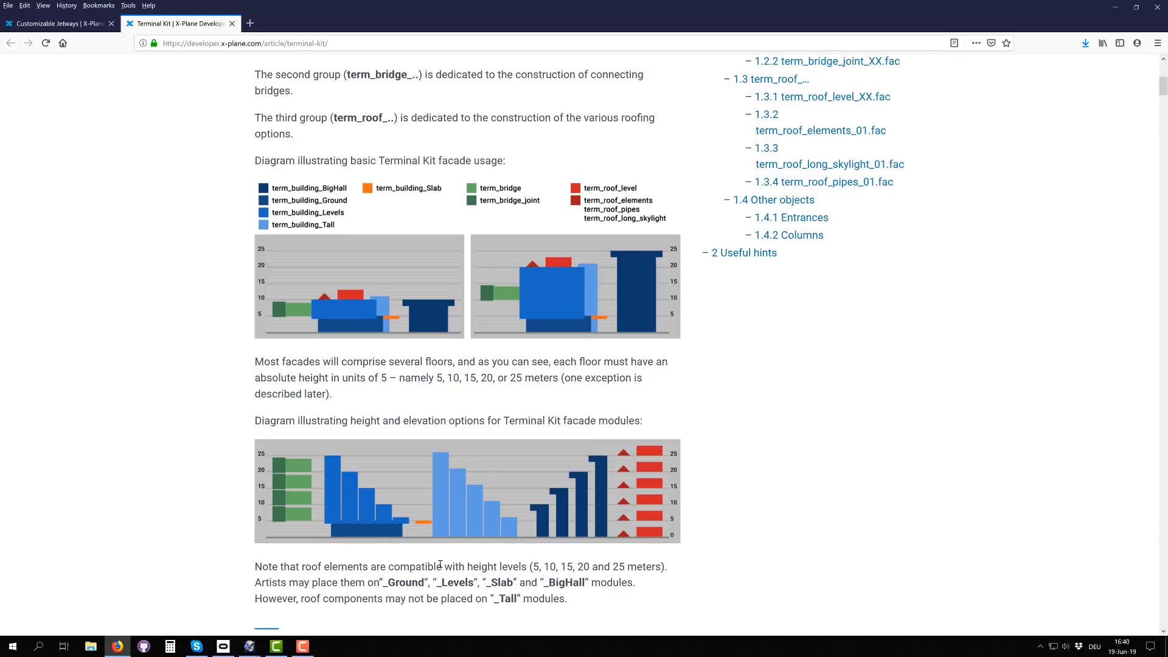
{"action": "scroll", "coordinate": [439, 565], "scroll_direction": "down", "scroll_amount": 3}
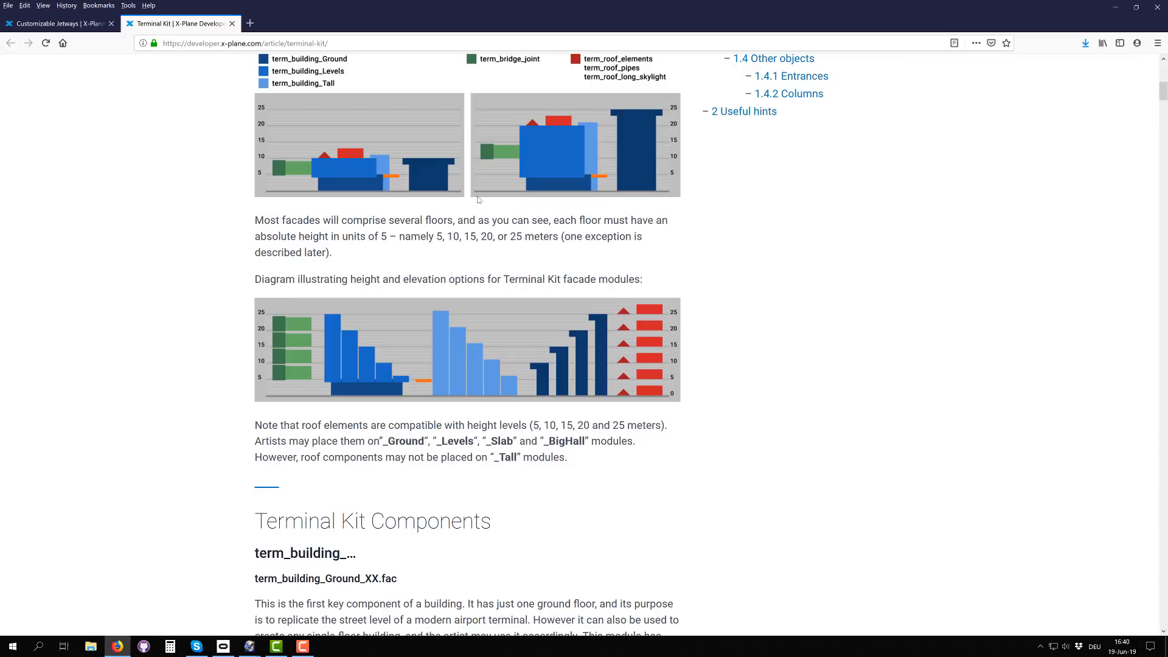
{"action": "scroll", "coordinate": [659, 318], "scroll_direction": "up", "scroll_amount": 6}
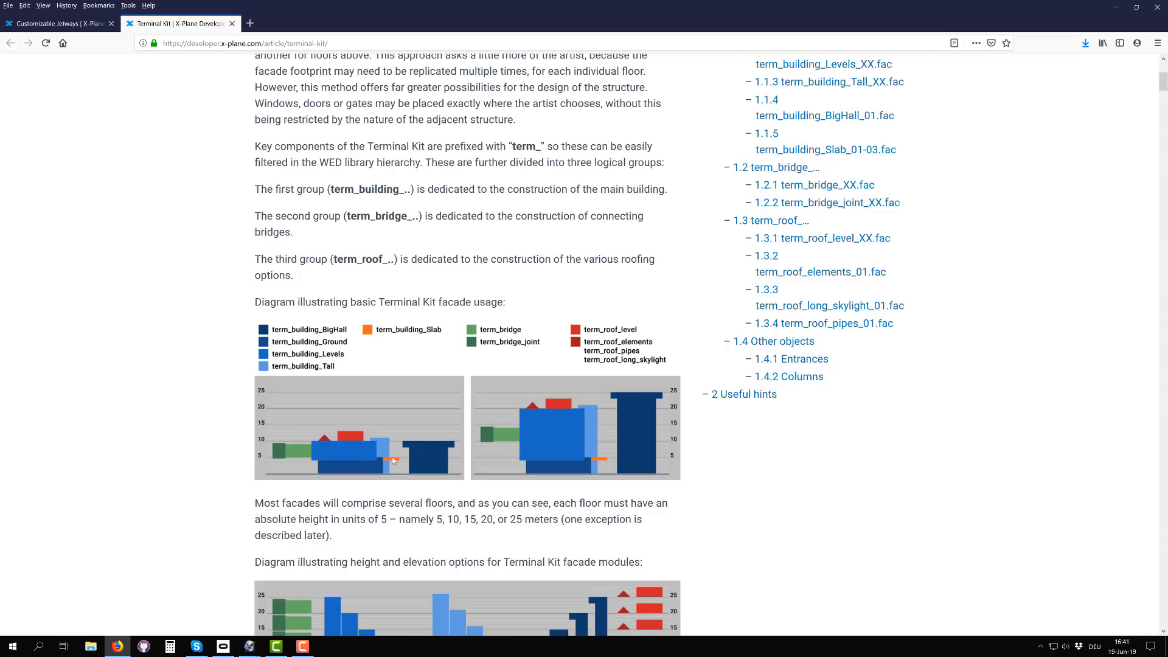
Step: Examine the wall types shown for the four term_building_Ground variants, 01 to 04, in the Terminal Kit Components section
{"action": "scroll", "coordinate": [415, 476], "scroll_direction": "down", "scroll_amount": 1}
{"action": "scroll", "coordinate": [415, 476], "scroll_direction": "down", "scroll_amount": 20}
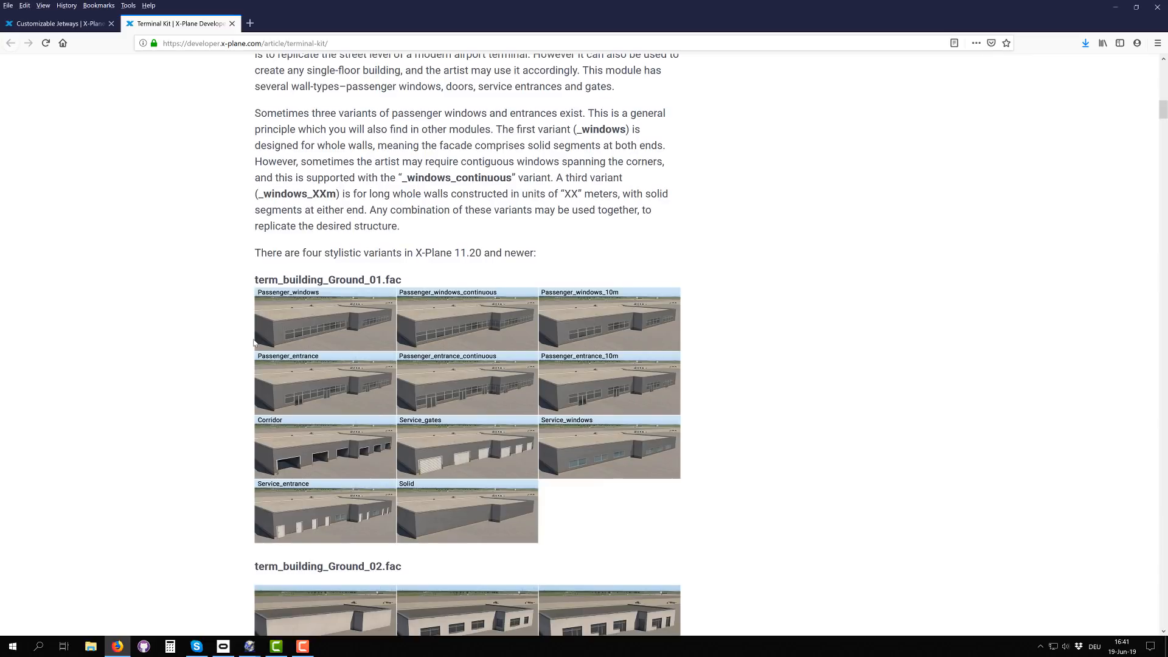
{"action": "scroll", "coordinate": [254, 343], "scroll_direction": "down", "scroll_amount": 4}
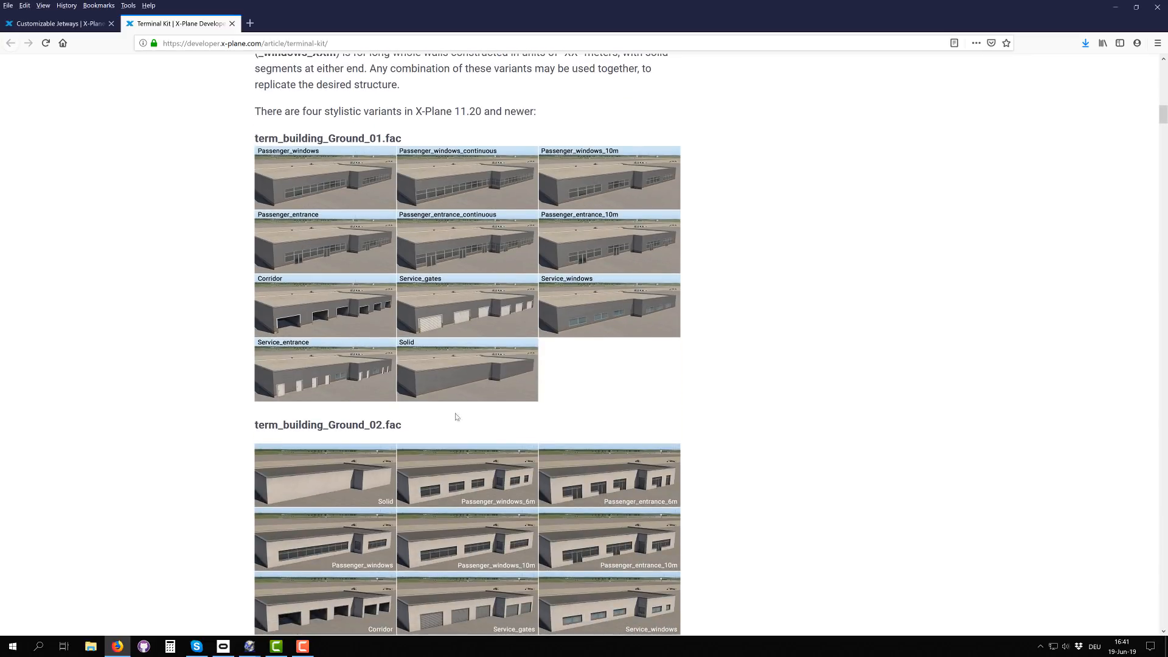
{"action": "scroll", "coordinate": [568, 369], "scroll_direction": "down", "scroll_amount": 4}
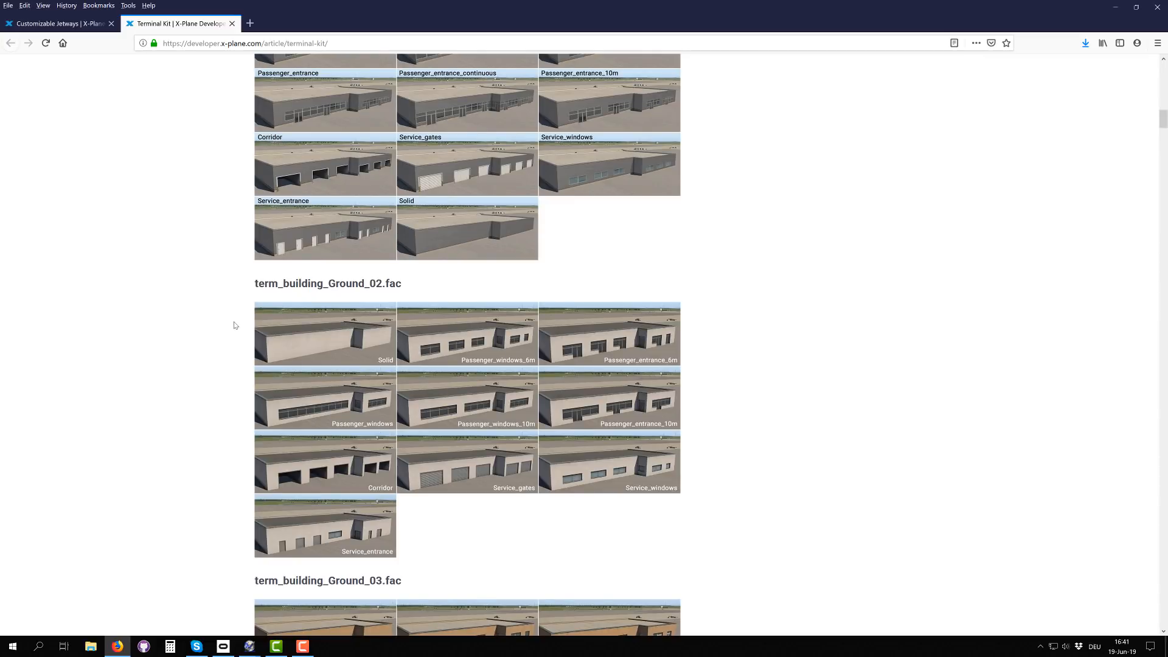
{"action": "scroll", "coordinate": [235, 325], "scroll_direction": "down", "scroll_amount": 14}
{"action": "scroll", "coordinate": [279, 206], "scroll_direction": "up", "scroll_amount": 10}
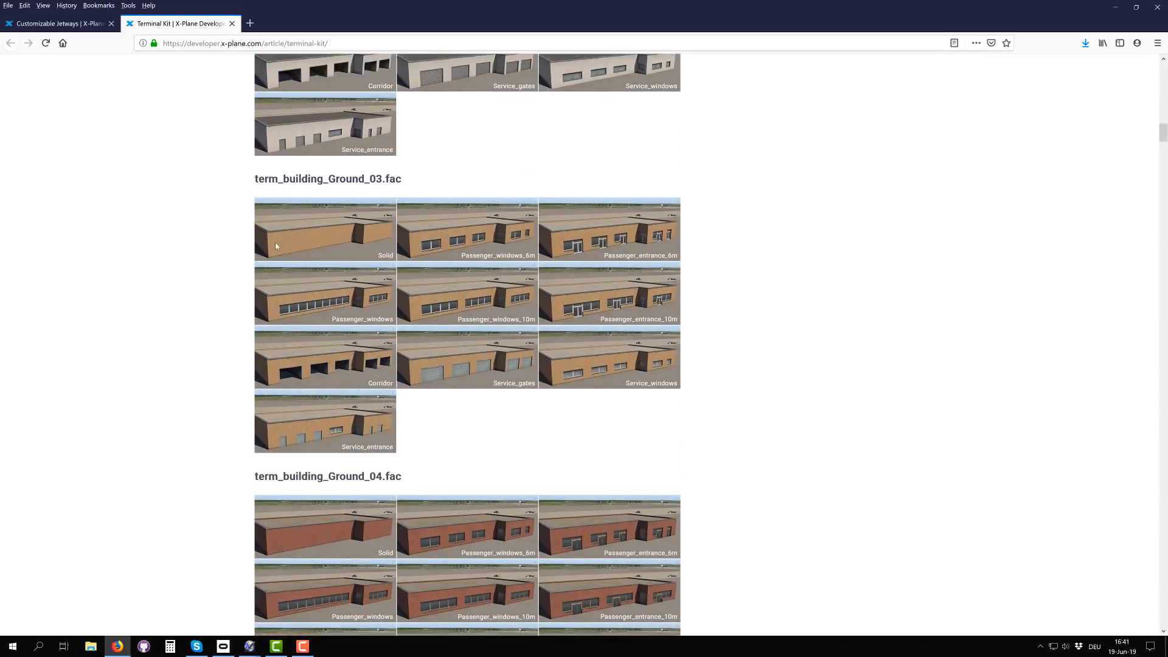
{"action": "scroll", "coordinate": [278, 206], "scroll_direction": "up", "scroll_amount": 8}
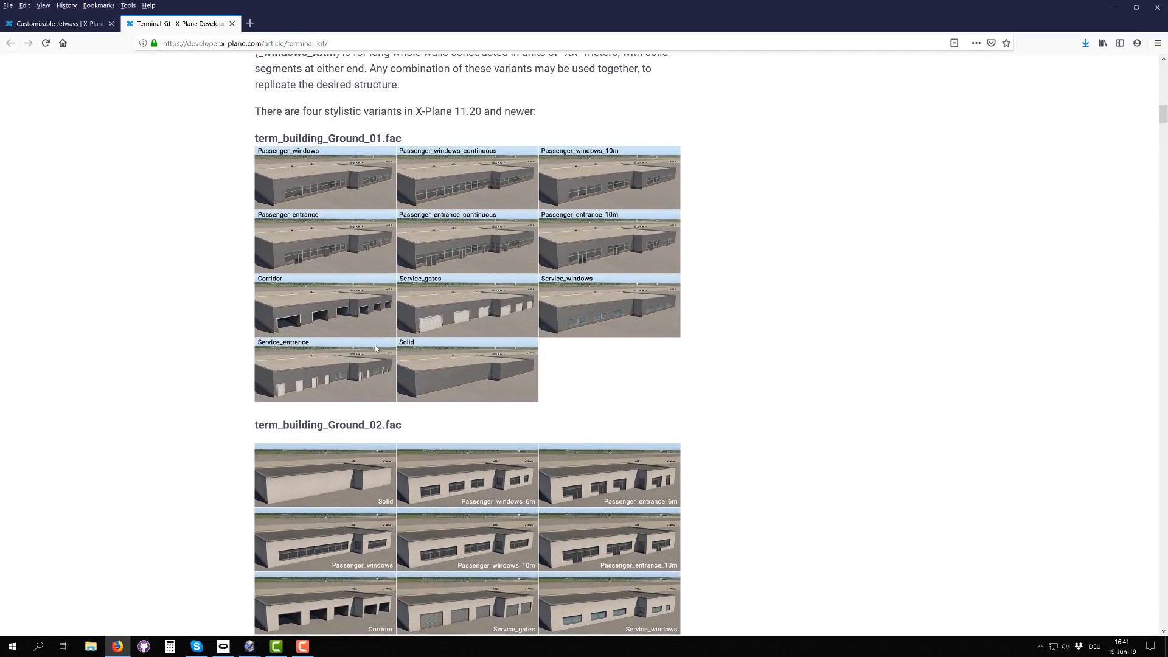
{"action": "scroll", "coordinate": [371, 344], "scroll_direction": "down", "scroll_amount": 4}
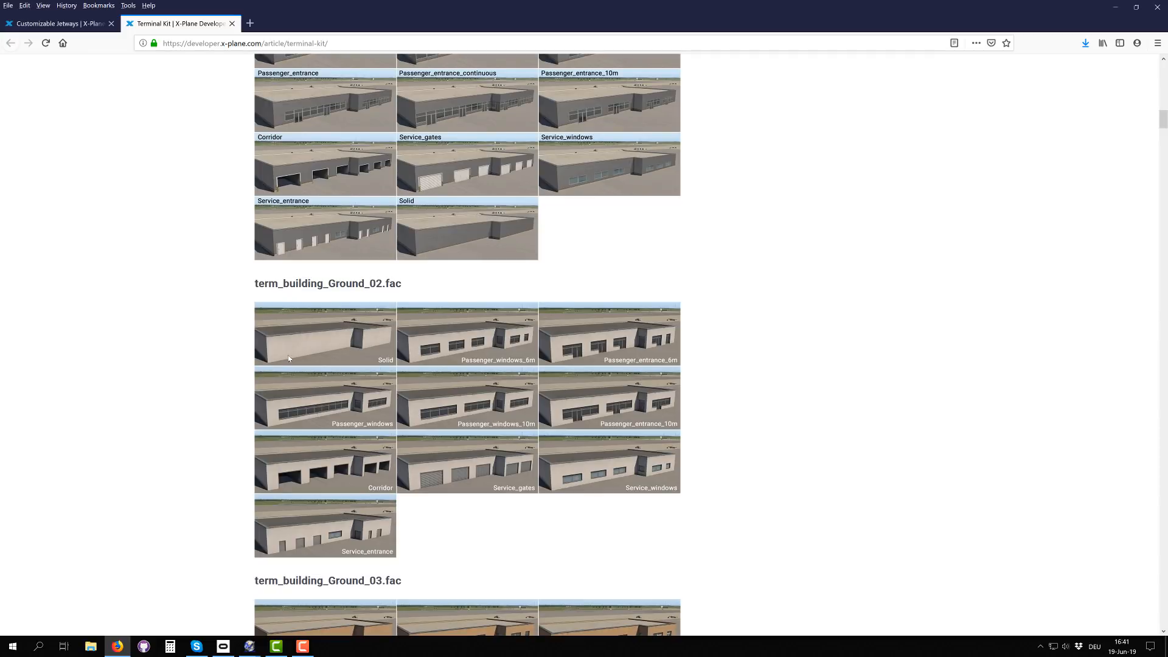
{"action": "scroll", "coordinate": [347, 415], "scroll_direction": "down", "scroll_amount": 8}
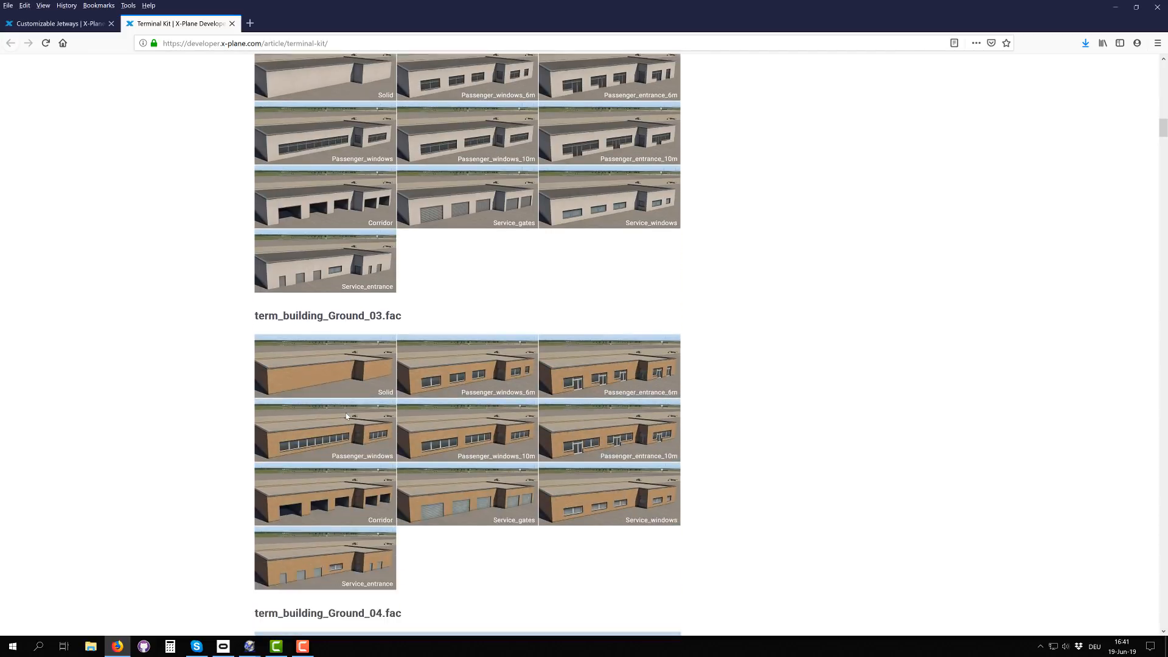
{"action": "scroll", "coordinate": [383, 363], "scroll_direction": "down", "scroll_amount": 8}
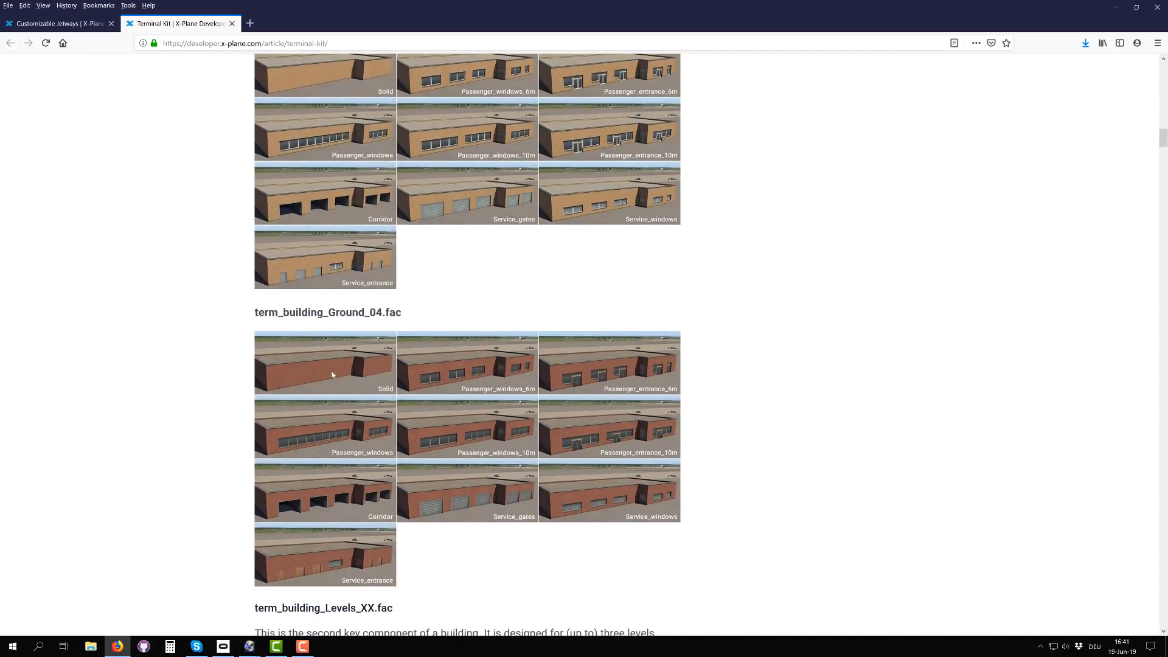
{"action": "scroll", "coordinate": [374, 362], "scroll_direction": "down", "scroll_amount": 4}
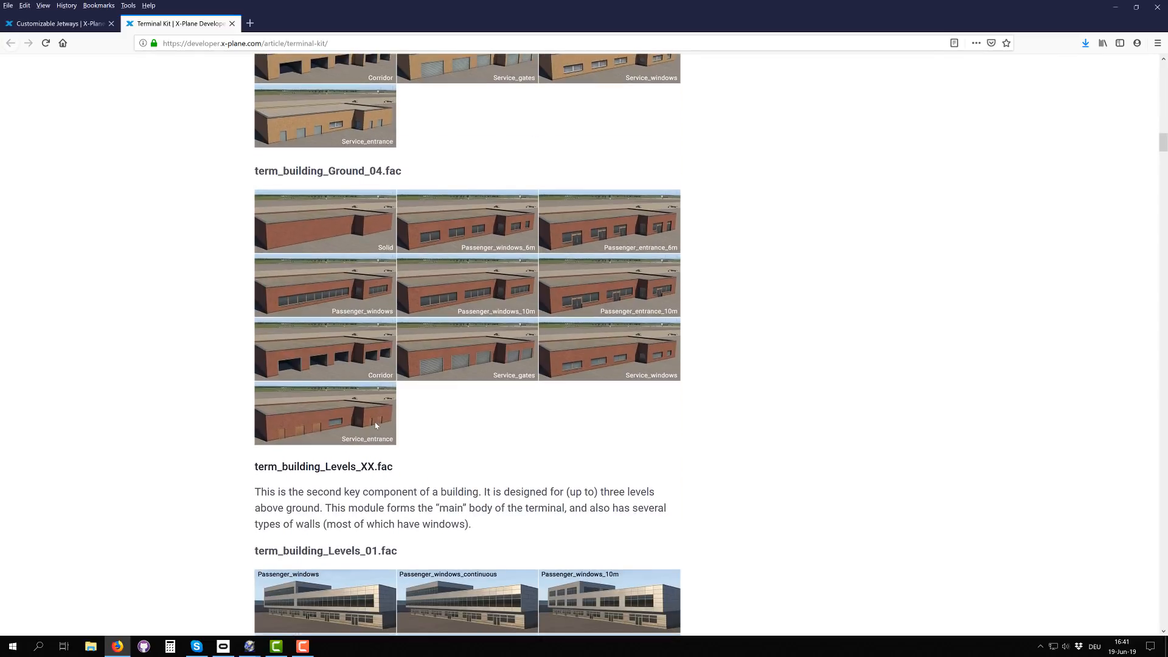
Step: Return to term_building_Ground_01.fac and compare its wall types again with those of the following Ground variants
{"action": "scroll", "coordinate": [380, 360], "scroll_direction": "up", "scroll_amount": 4}
{"action": "scroll", "coordinate": [385, 359], "scroll_direction": "up", "scroll_amount": 8}
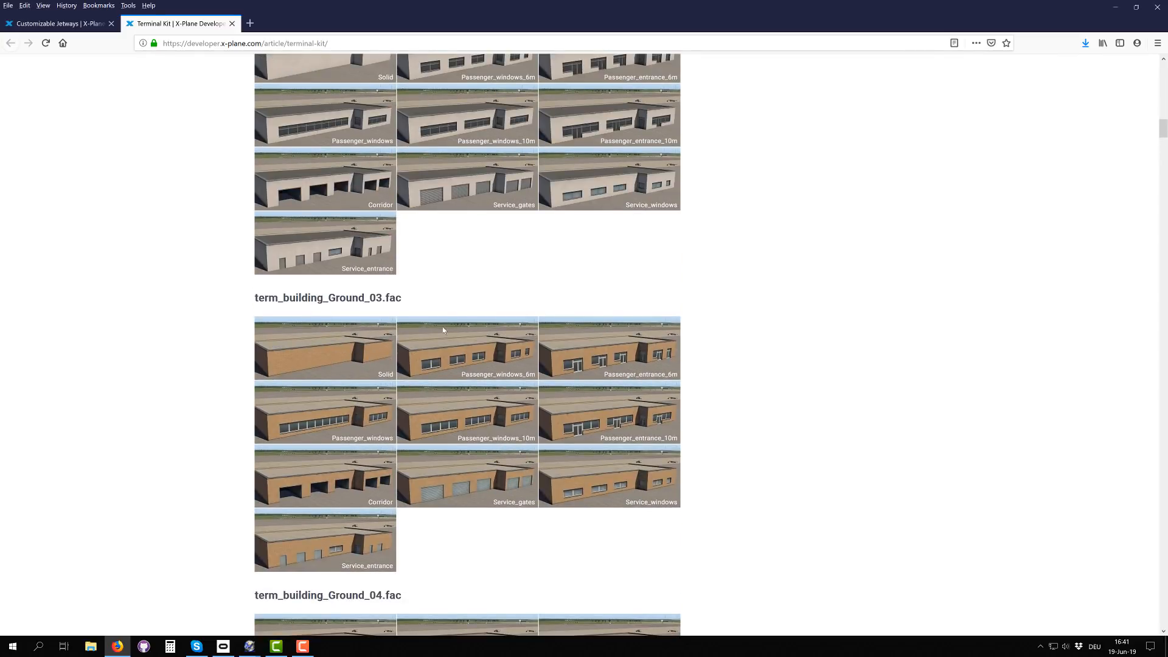
{"action": "scroll", "coordinate": [443, 330], "scroll_direction": "up", "scroll_amount": 12}
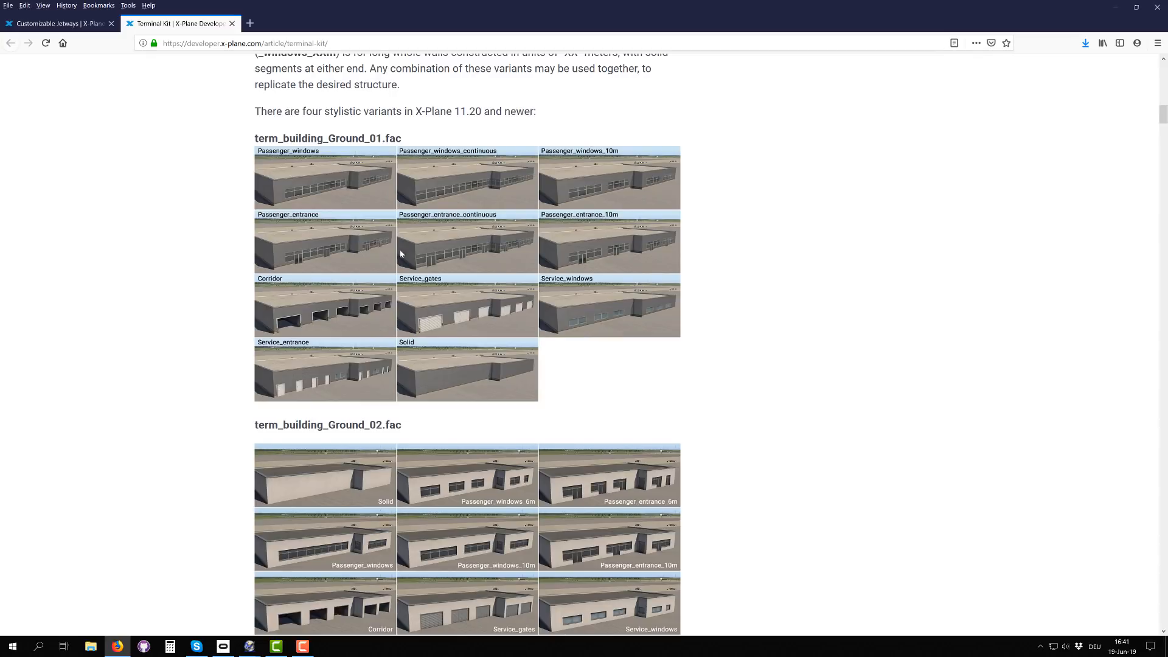
{"action": "scroll", "coordinate": [579, 209], "scroll_direction": "down", "scroll_amount": 4}
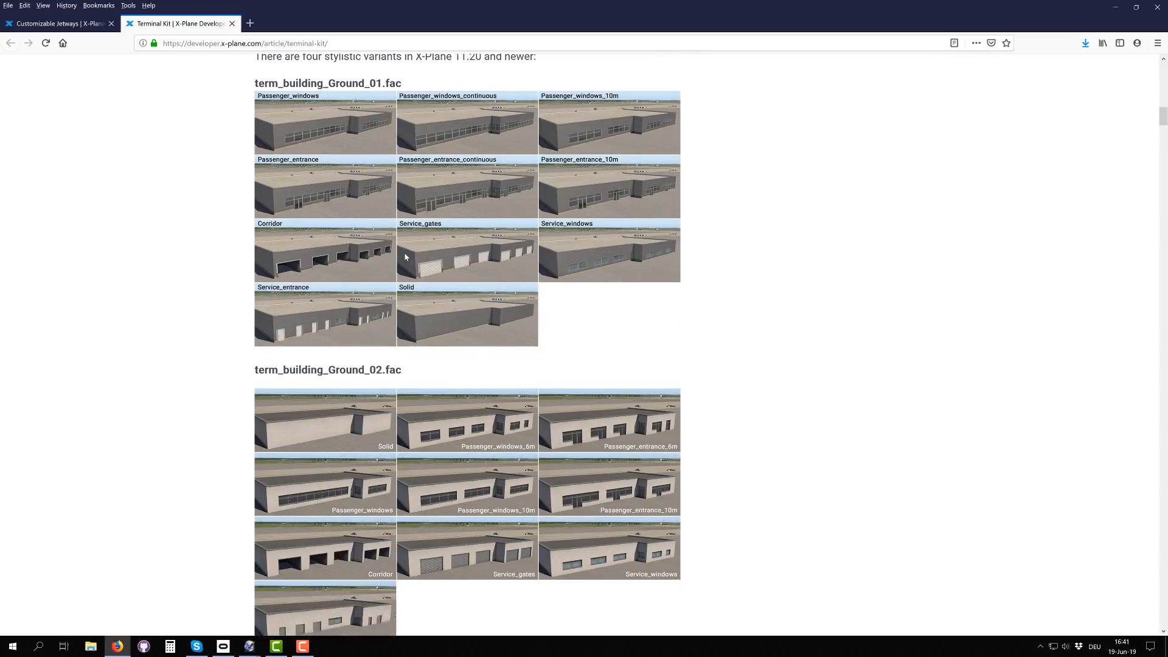
{"action": "scroll", "coordinate": [491, 351], "scroll_direction": "down", "scroll_amount": 8}
{"action": "scroll", "coordinate": [492, 350], "scroll_direction": "down", "scroll_amount": 4}
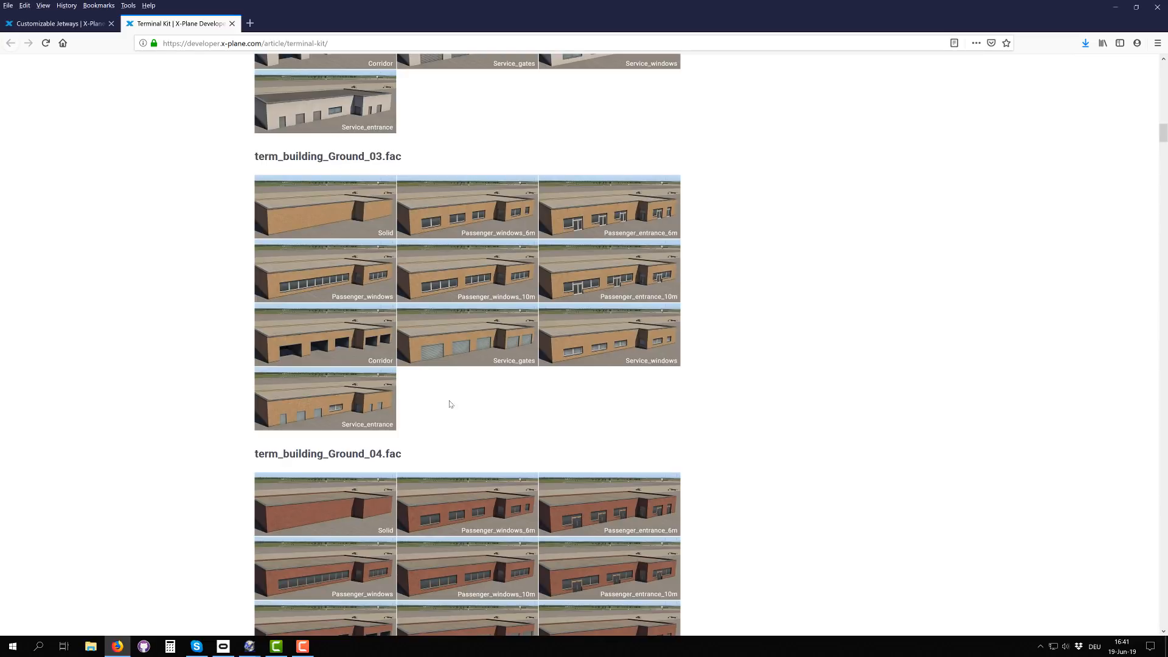
Step: Move on to the term_building_Levels_XX.fac section and view the wall types of term_building_Levels_01.fac
{"action": "scroll", "coordinate": [451, 404], "scroll_direction": "down", "scroll_amount": 5}
{"action": "scroll", "coordinate": [523, 404], "scroll_direction": "down", "scroll_amount": 1}
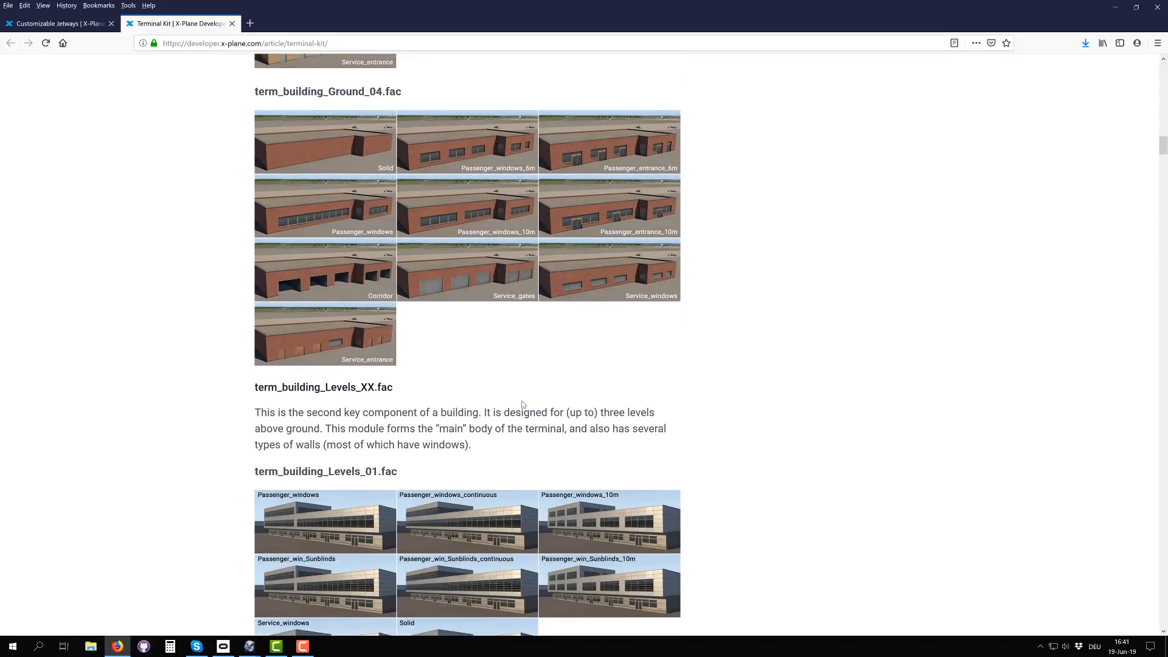
{"action": "scroll", "coordinate": [523, 405], "scroll_direction": "down", "scroll_amount": 1}
{"action": "scroll", "coordinate": [663, 382], "scroll_direction": "down", "scroll_amount": 3}
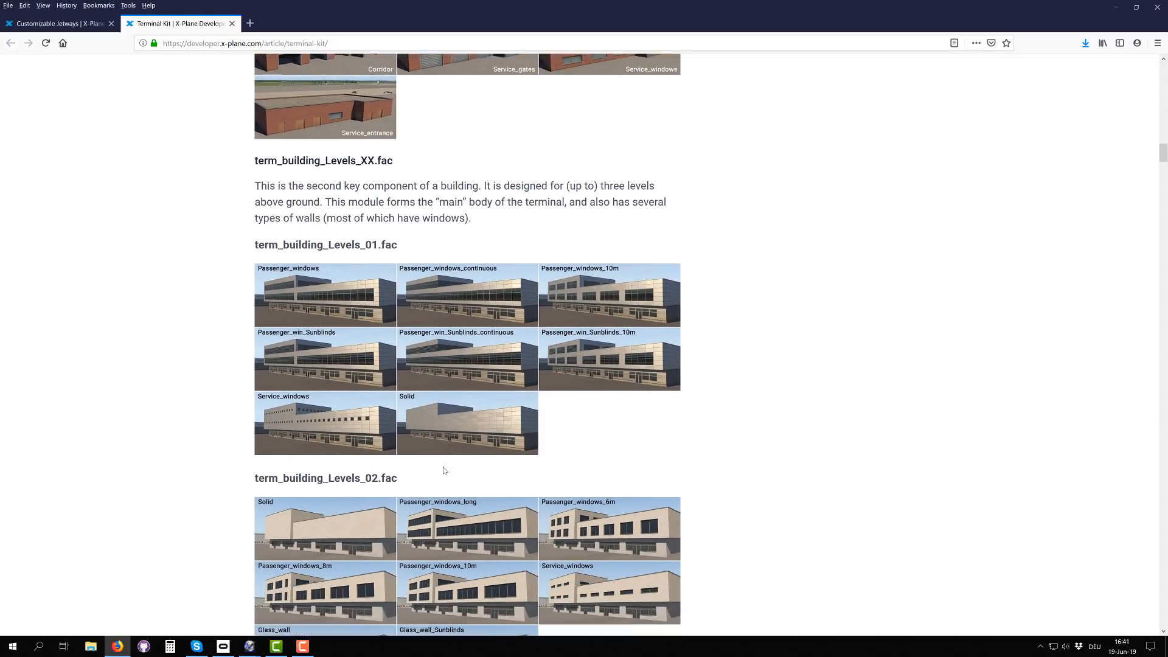
Step: Examine the wall types of term_building_Levels_02 to 04 and read about the module's slab usage at 5 meters height
{"action": "scroll", "coordinate": [484, 451], "scroll_direction": "down", "scroll_amount": 2}
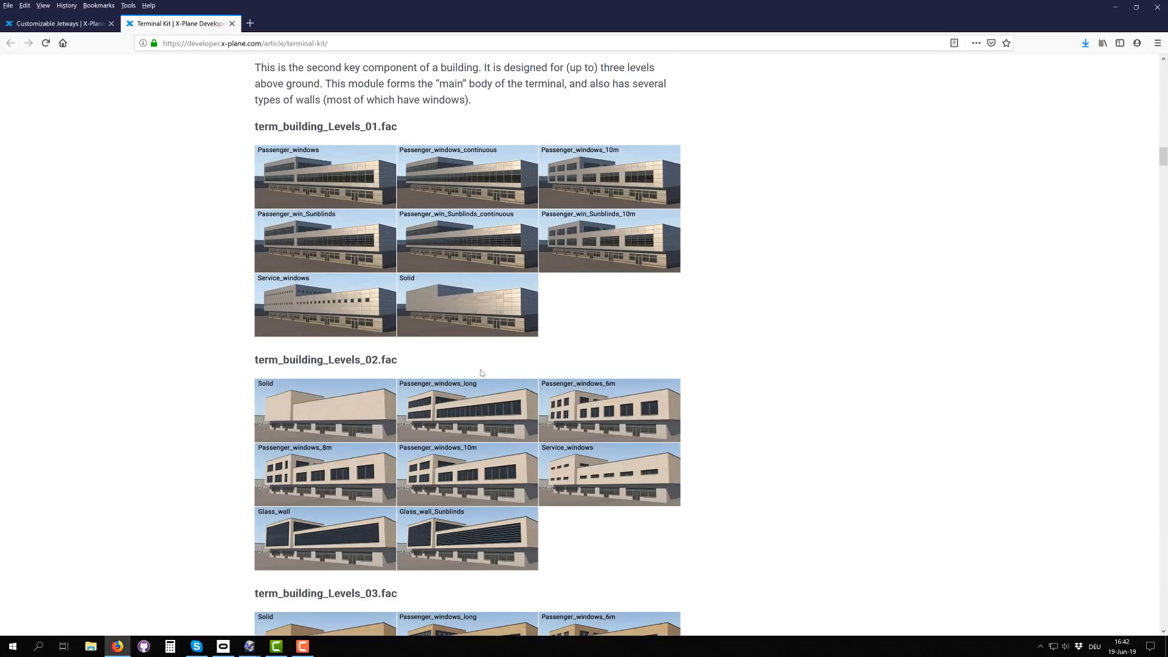
{"action": "scroll", "coordinate": [481, 426], "scroll_direction": "down", "scroll_amount": 2}
{"action": "scroll", "coordinate": [481, 426], "scroll_direction": "down", "scroll_amount": 8}
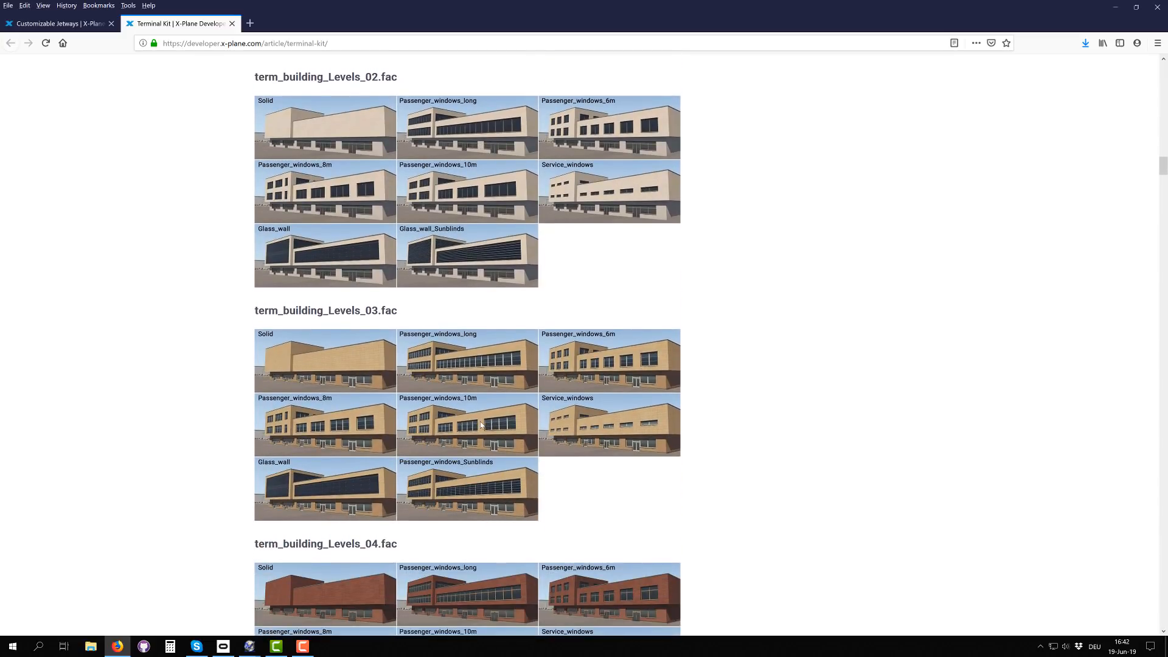
{"action": "scroll", "coordinate": [511, 390], "scroll_direction": "down", "scroll_amount": 2}
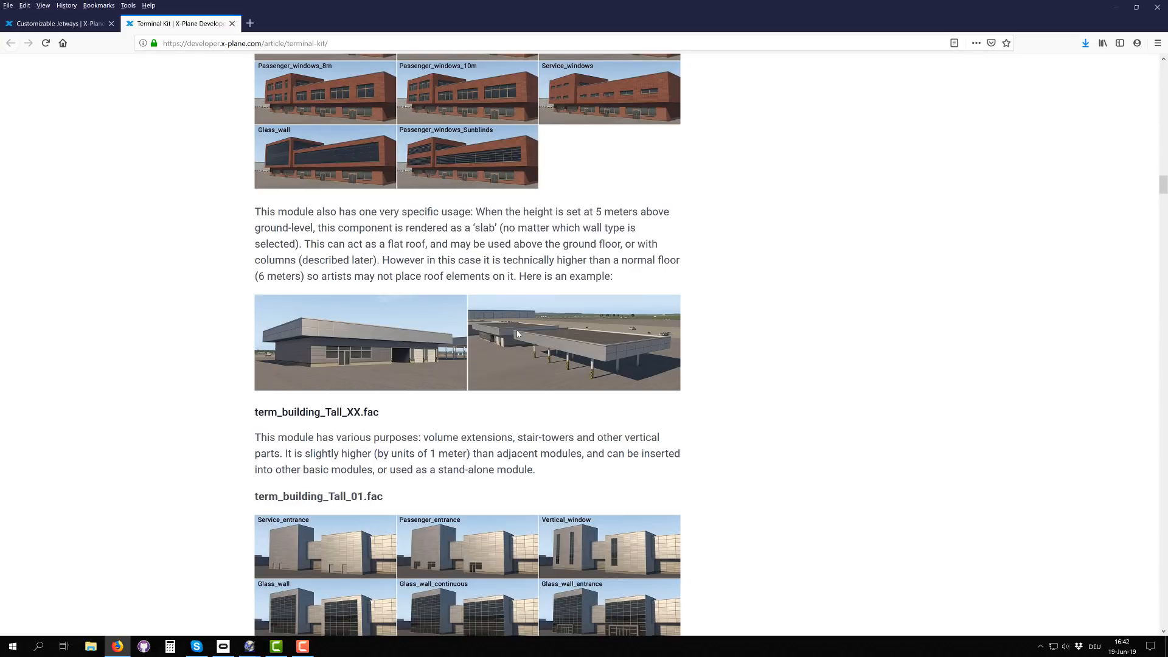
{"action": "scroll", "coordinate": [510, 261], "scroll_direction": "up", "scroll_amount": 2}
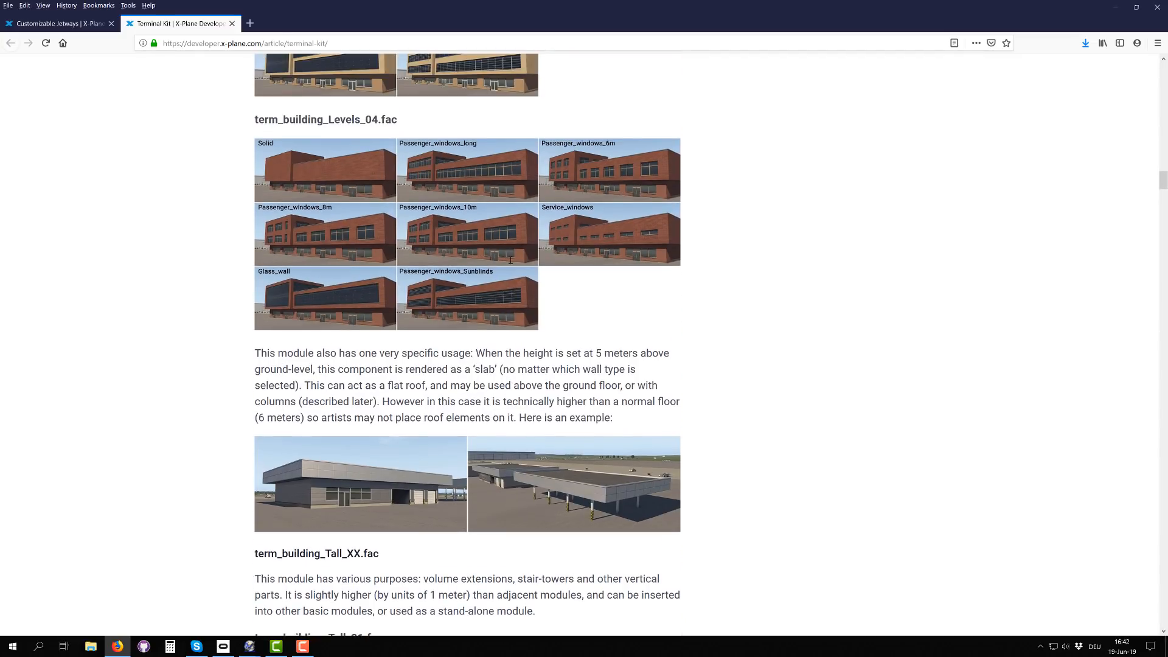
{"action": "scroll", "coordinate": [533, 302], "scroll_direction": "down", "scroll_amount": 2}
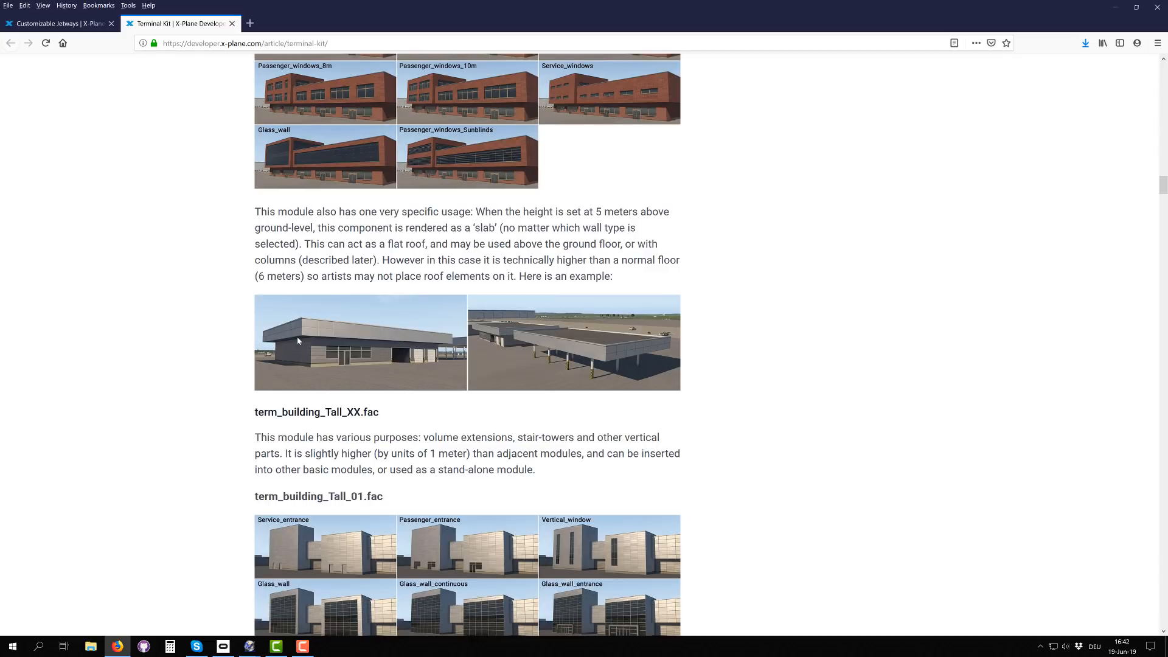
Step: View the term_building_Tall_01 and 02 wall types and compare them with the Terminal Kit height and elevation diagram
{"action": "scroll", "coordinate": [425, 348], "scroll_direction": "down", "scroll_amount": 5}
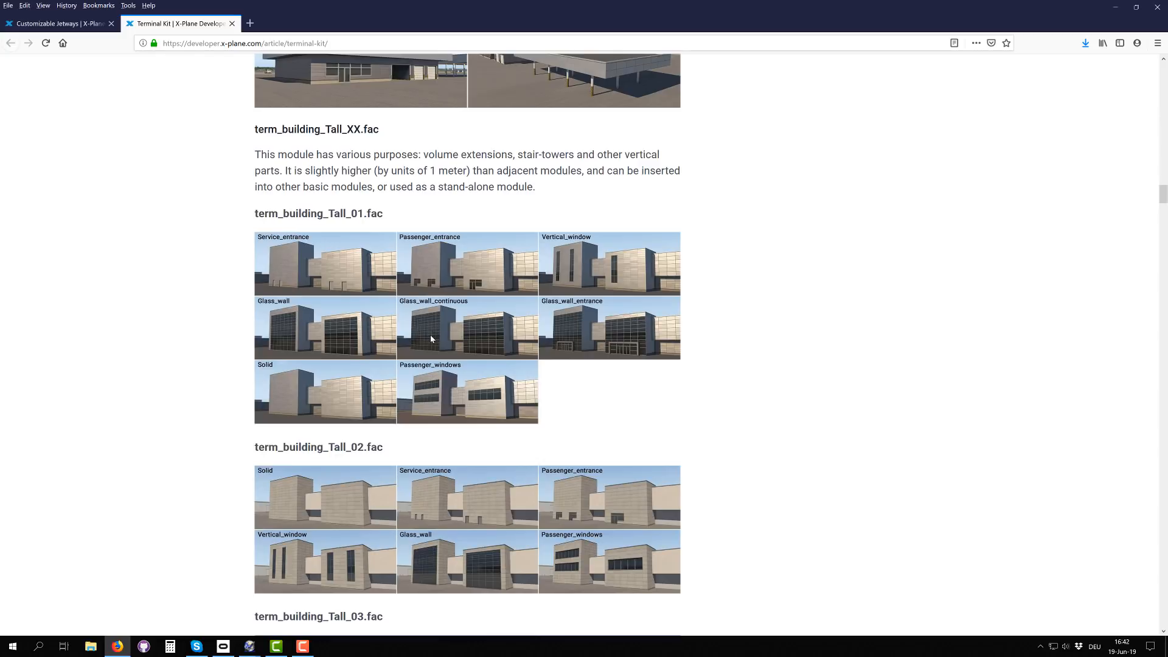
{"action": "scroll", "coordinate": [444, 330], "scroll_direction": "up", "scroll_amount": 20}
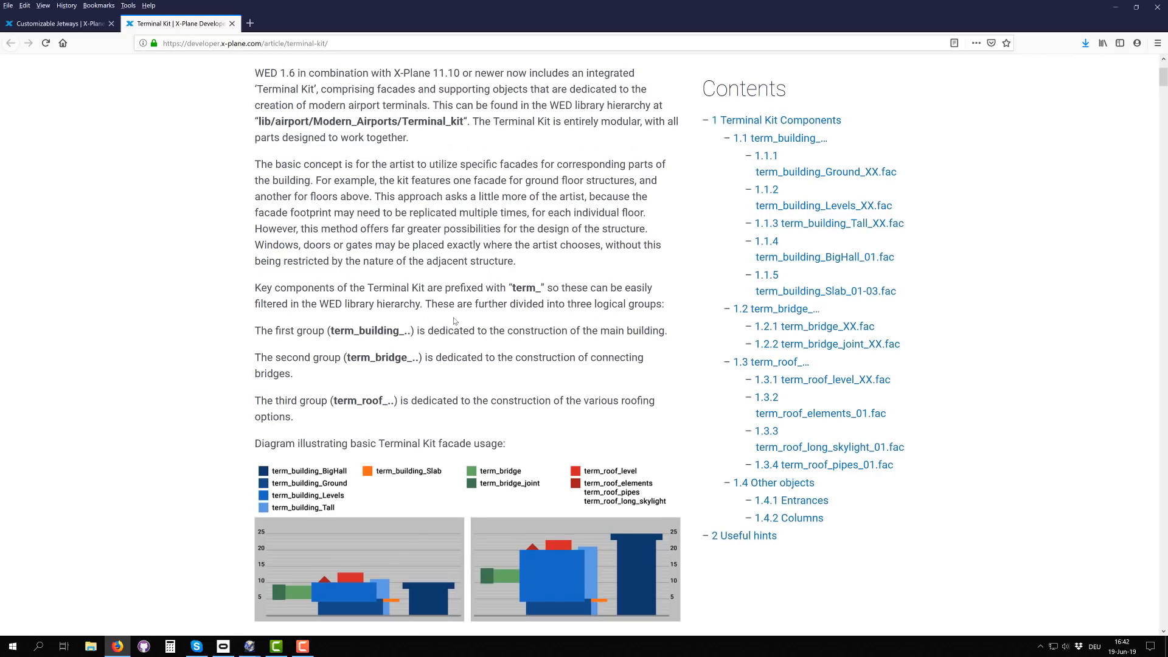
{"action": "scroll", "coordinate": [454, 318], "scroll_direction": "down", "scroll_amount": 4}
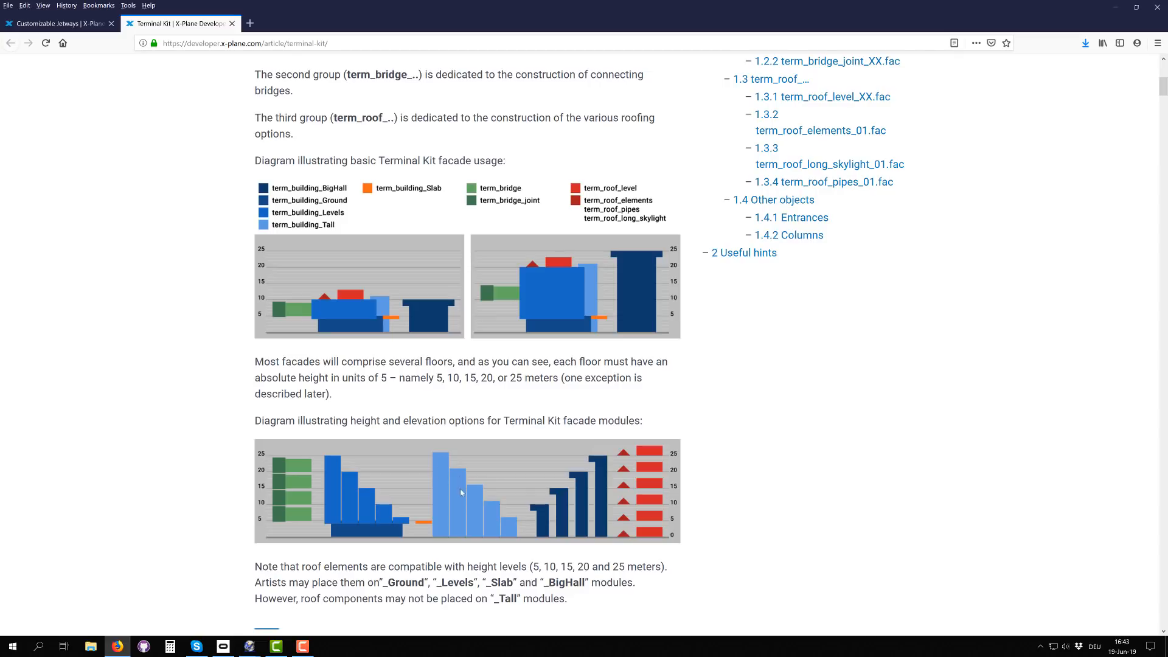
Step: Skim the remaining Terminal Kit sections, from the Tall, BigHall, bridge and roof modules to Other objects and Useful hints
{"action": "scroll", "coordinate": [461, 489], "scroll_direction": "down", "scroll_amount": 15}
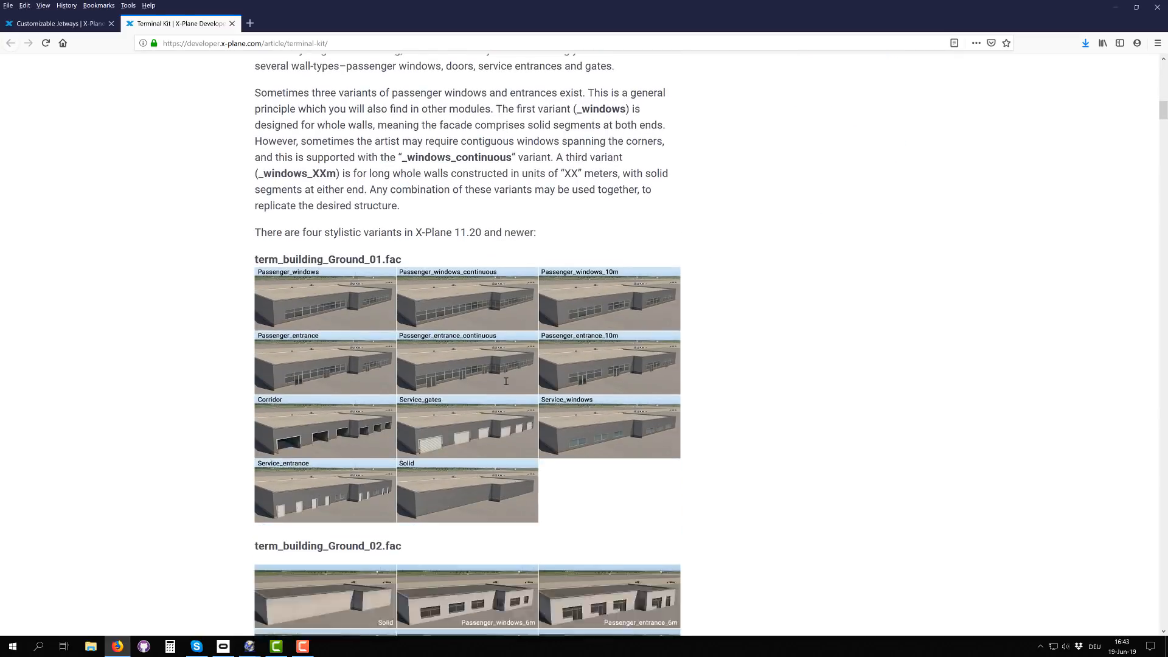
{"action": "scroll", "coordinate": [478, 386], "scroll_direction": "down", "scroll_amount": 20}
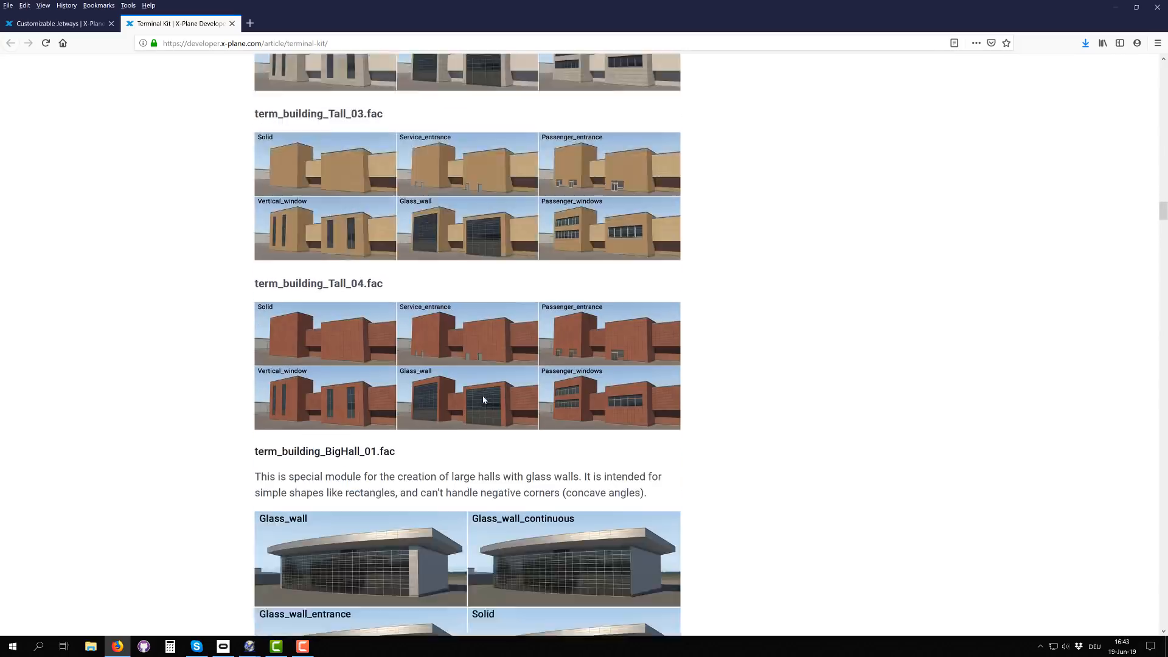
{"action": "scroll", "coordinate": [484, 400], "scroll_direction": "down", "scroll_amount": 20}
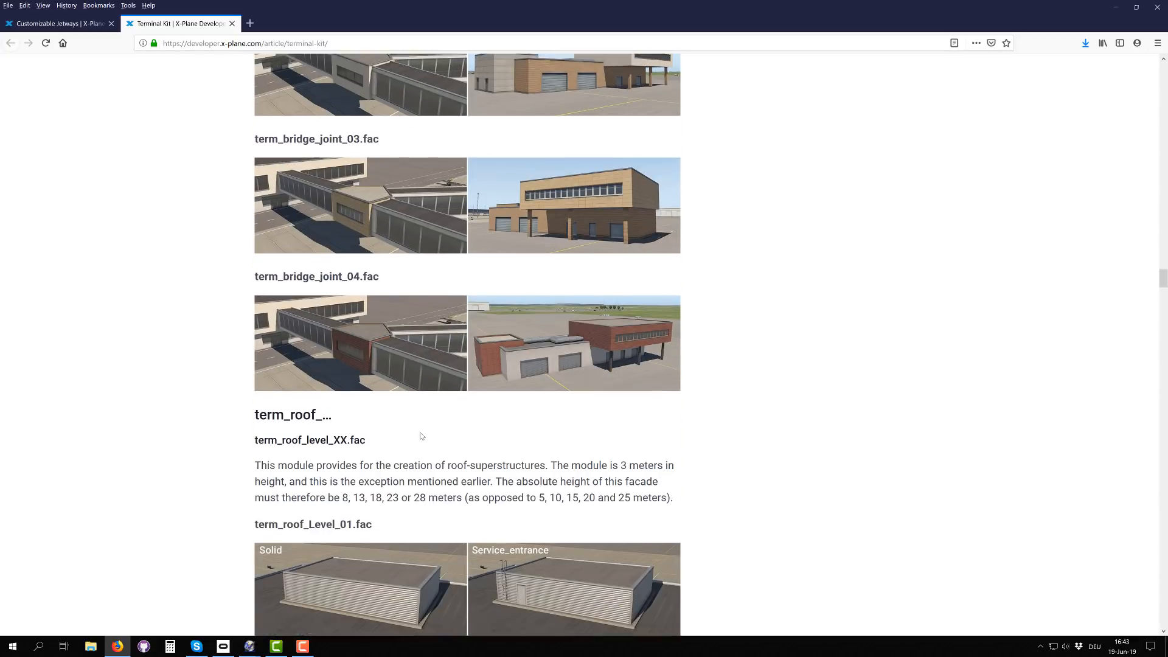
{"action": "scroll", "coordinate": [422, 436], "scroll_direction": "down", "scroll_amount": 20}
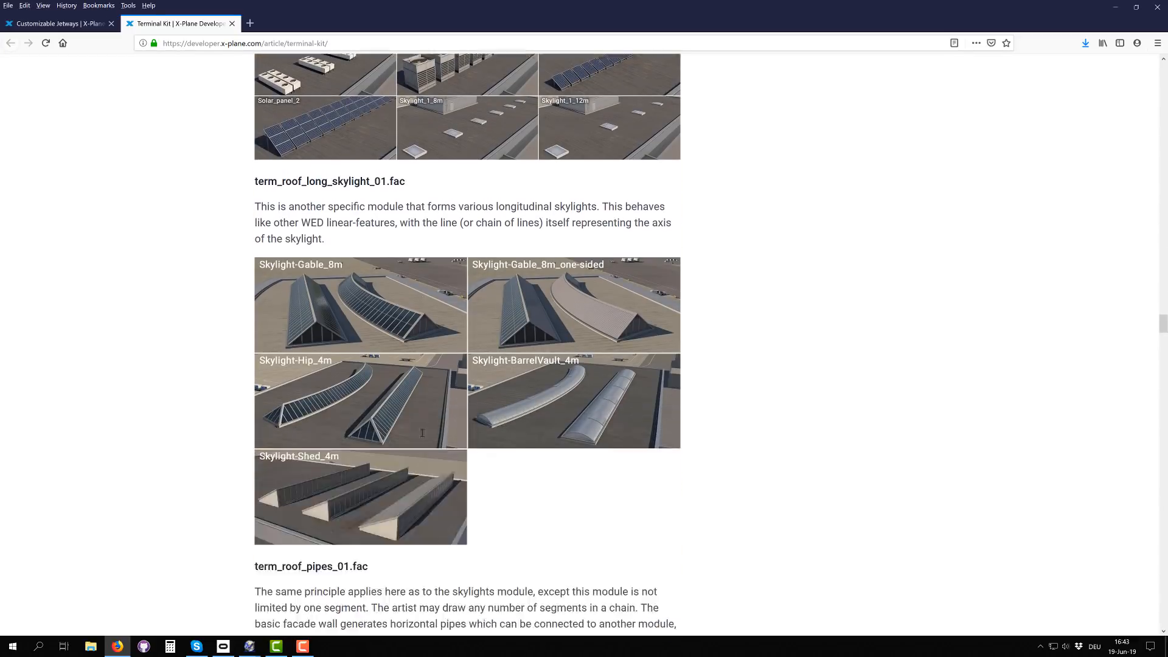
{"action": "scroll", "coordinate": [422, 432], "scroll_direction": "down", "scroll_amount": 7}
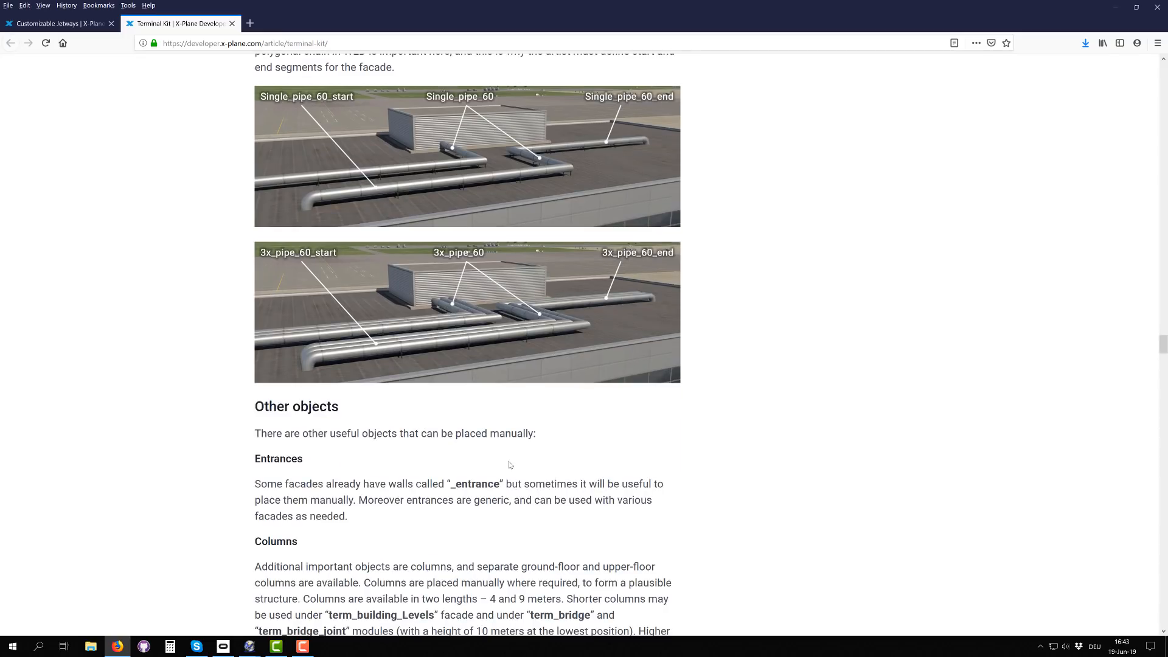
{"action": "scroll", "coordinate": [511, 466], "scroll_direction": "up", "scroll_amount": 2}
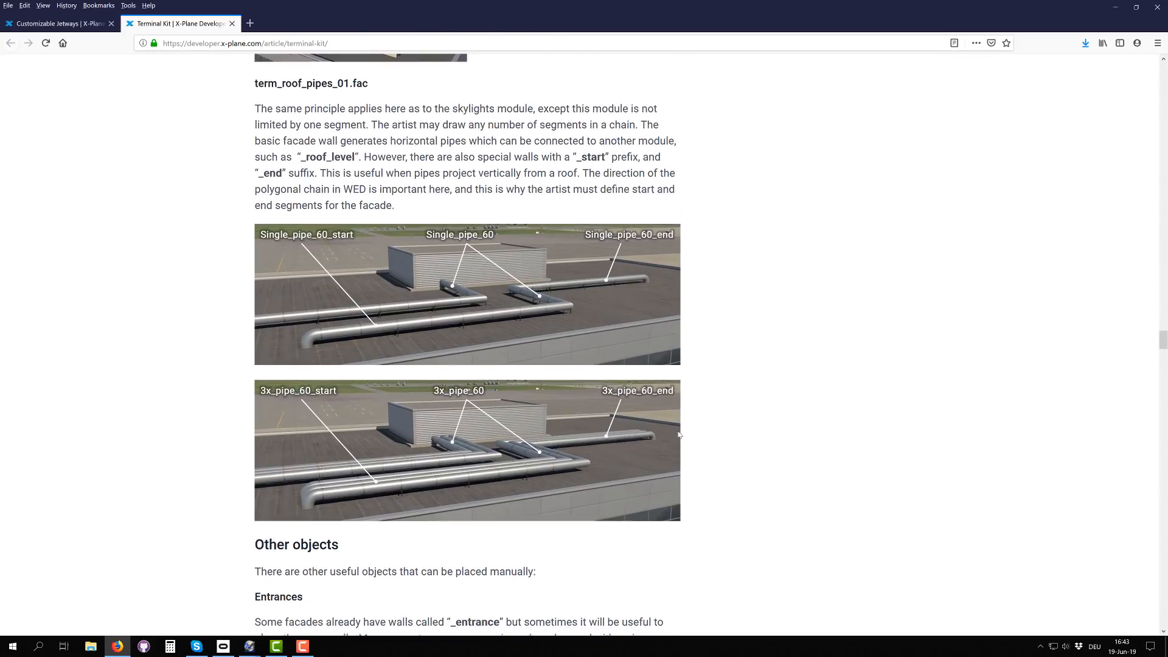
{"action": "scroll", "coordinate": [487, 438], "scroll_direction": "down", "scroll_amount": 9}
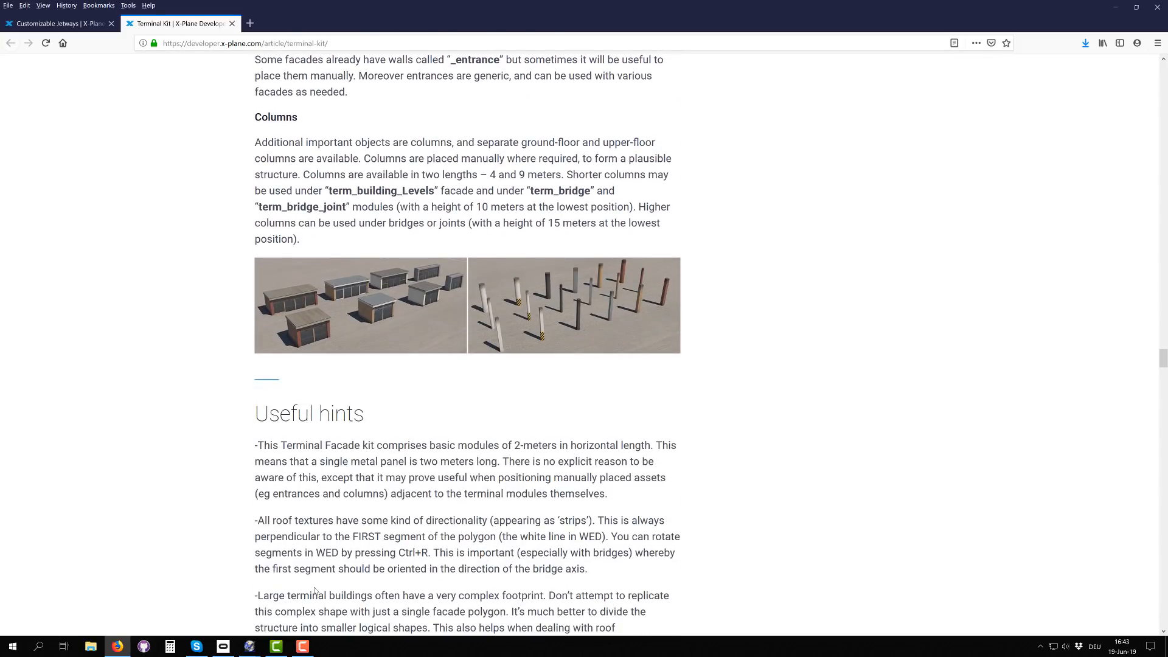
Step: Switch to the WorldEditor scenery window and locate the open field between the runway and the forest as the building site
{"action": "mouse_move", "coordinate": [250, 646]}
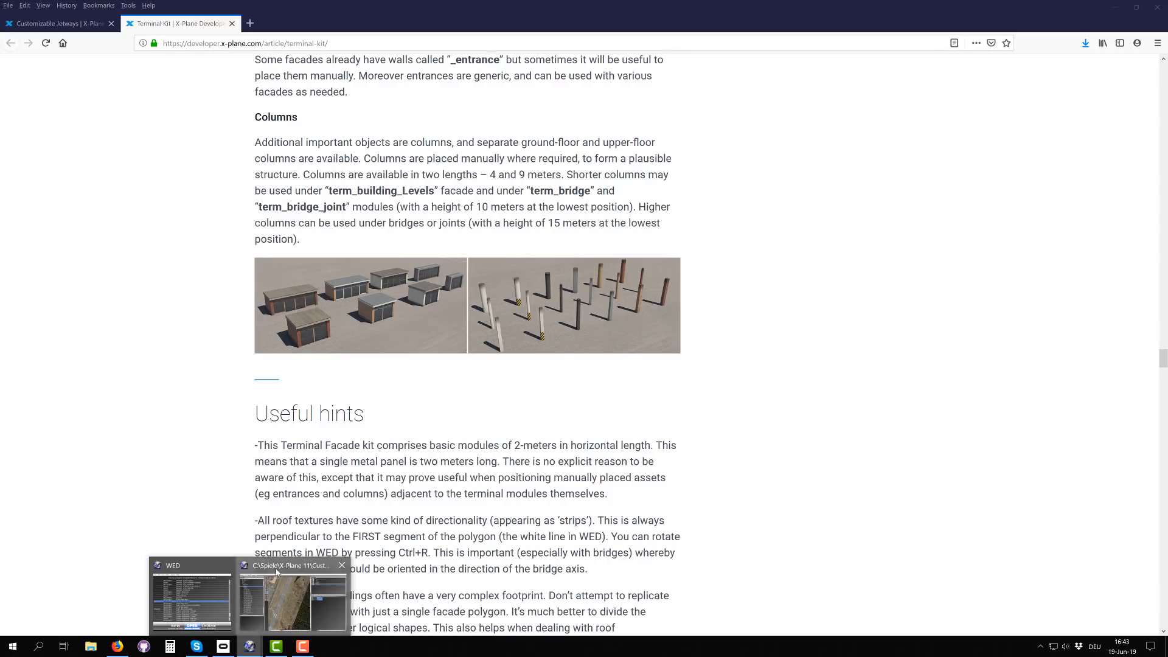
{"action": "left_click", "coordinate": [271, 587]}
{"action": "scroll", "coordinate": [520, 385], "scroll_direction": "down", "scroll_amount": 2}
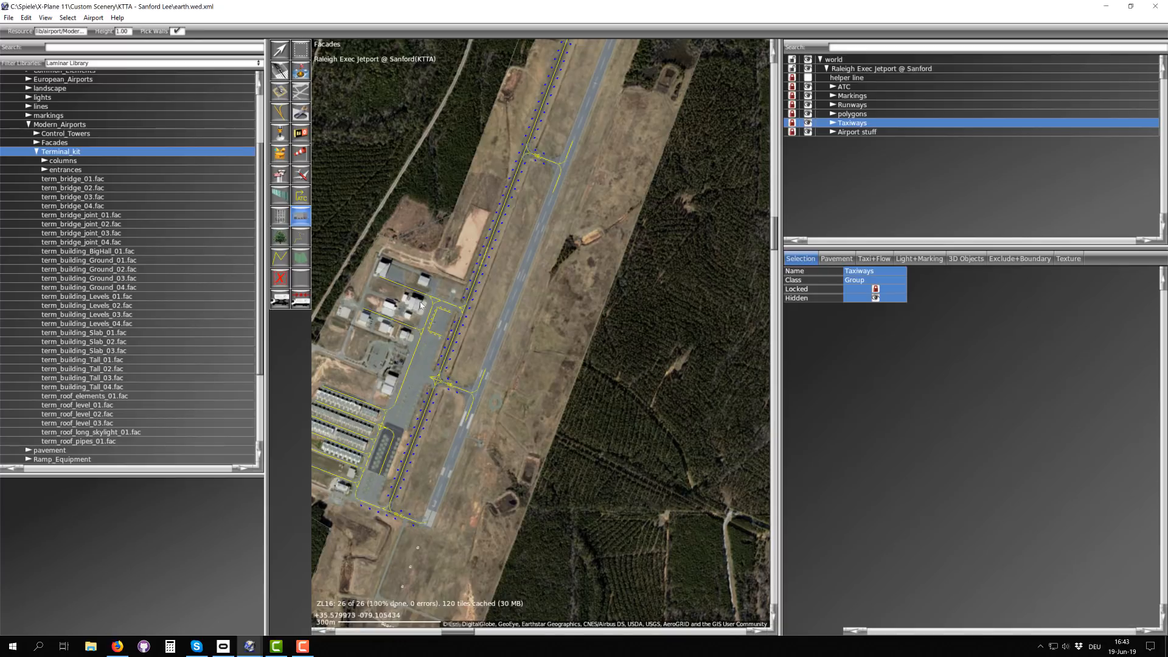
{"action": "scroll", "coordinate": [421, 304], "scroll_direction": "up", "scroll_amount": 3}
{"action": "right_click_drag", "start_coordinate": [424, 261], "coordinate": [522, 325]}
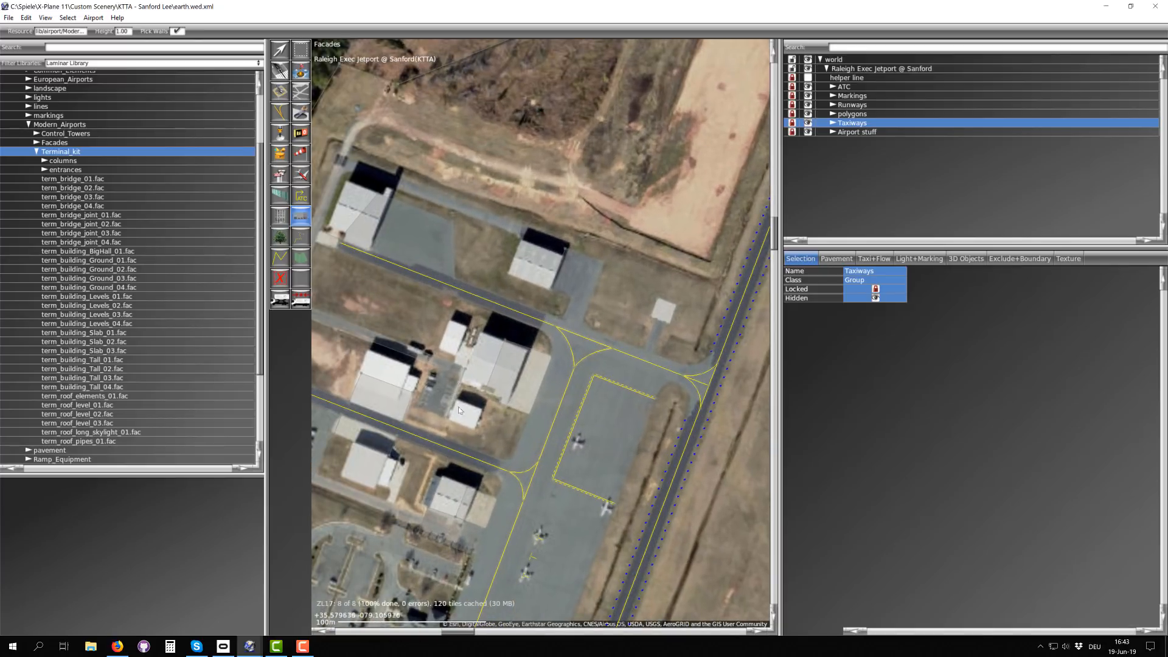
{"action": "scroll", "coordinate": [535, 453], "scroll_direction": "down", "scroll_amount": 2}
{"action": "right_click_drag", "start_coordinate": [622, 487], "coordinate": [532, 313]}
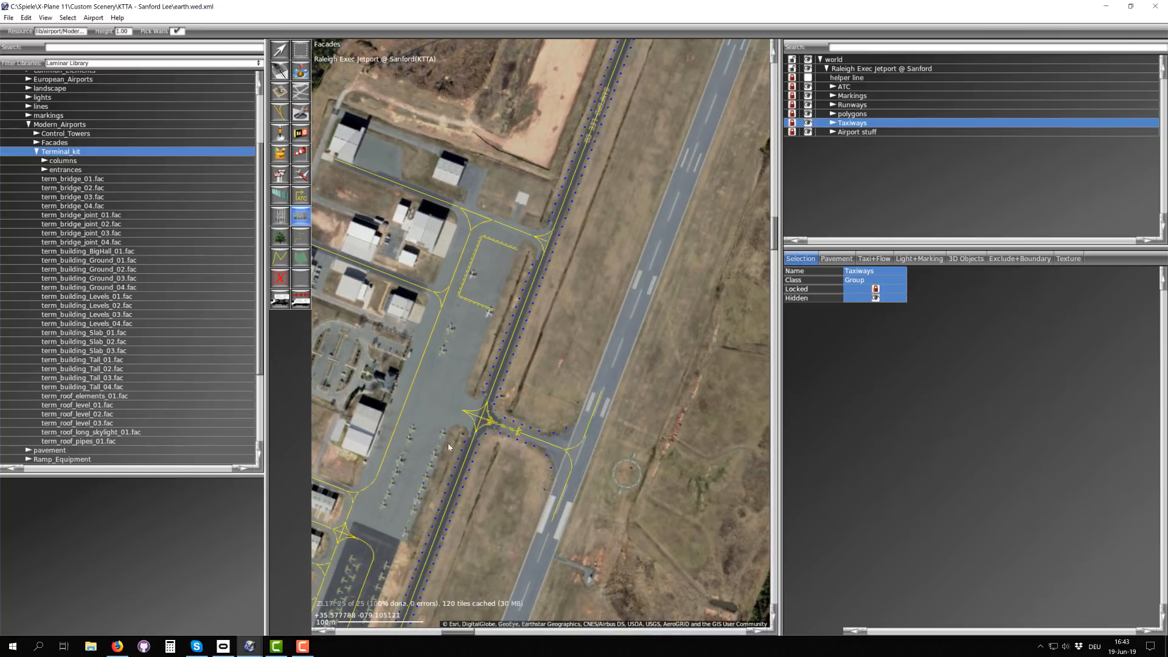
{"action": "right_click_drag", "start_coordinate": [542, 399], "coordinate": [338, 342]}
{"action": "right_click_drag", "start_coordinate": [501, 209], "coordinate": [474, 424]}
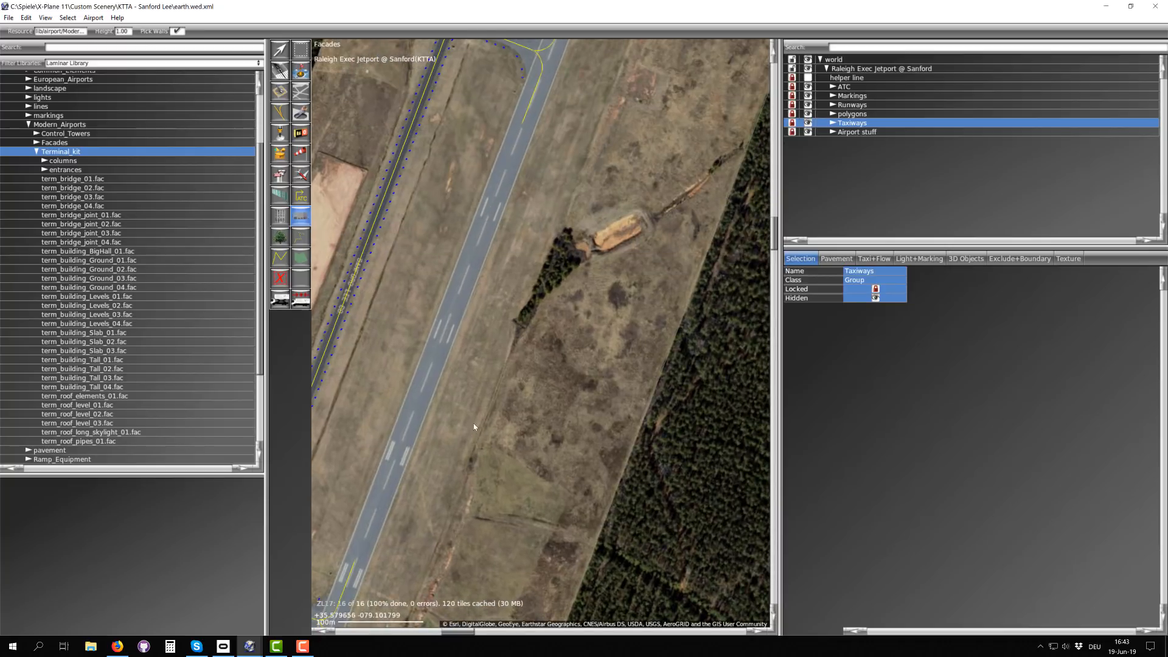
{"action": "right_click_drag", "start_coordinate": [525, 357], "coordinate": [469, 310]}
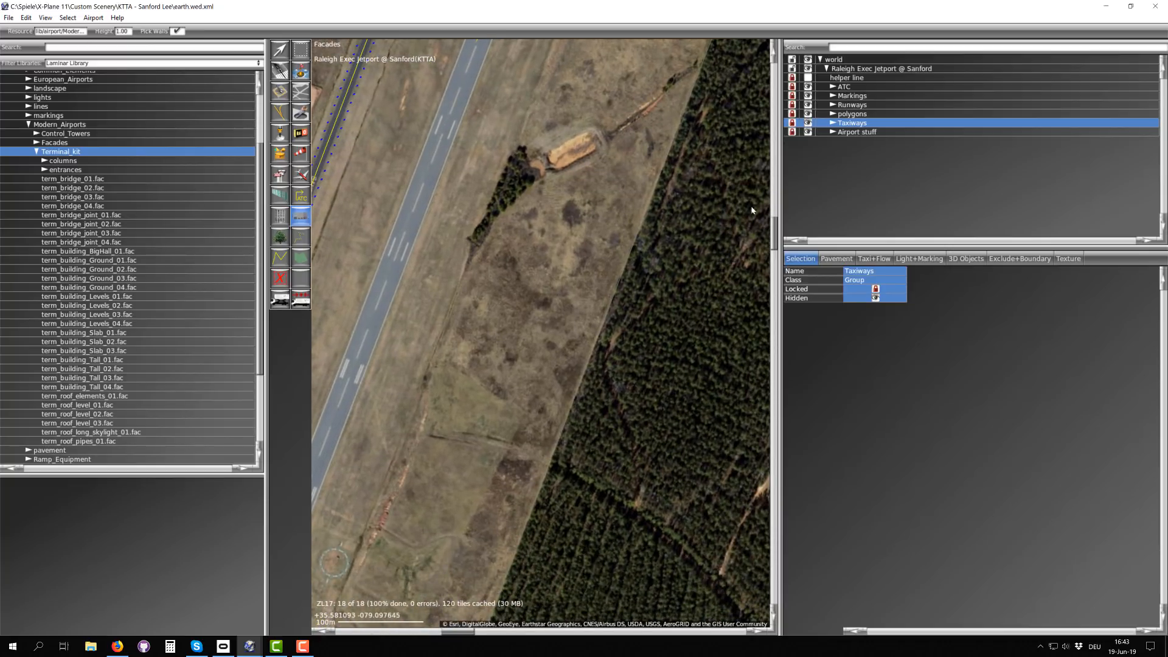
Step: Draw a four-sided term_building_Ground_01.fac facade about 50 m wide in the open field east of the runway and make it rectangular
{"action": "left_click", "coordinate": [861, 132]}
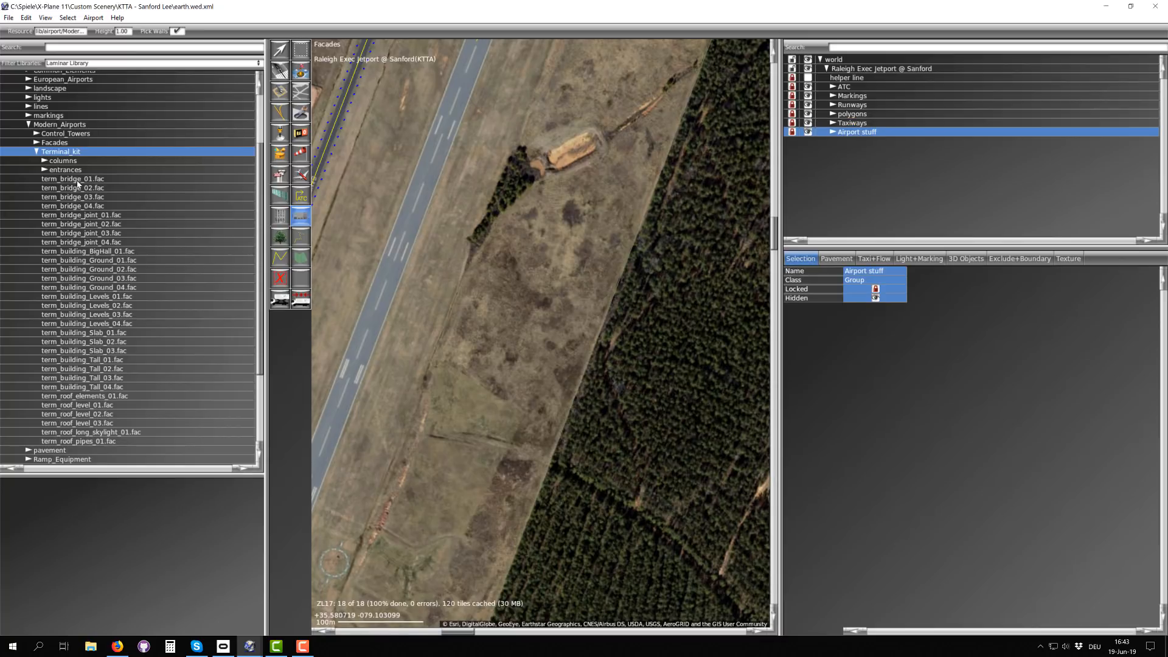
{"action": "left_click", "coordinate": [95, 262]}
{"action": "scroll", "coordinate": [138, 564], "scroll_direction": "down", "scroll_amount": 3}
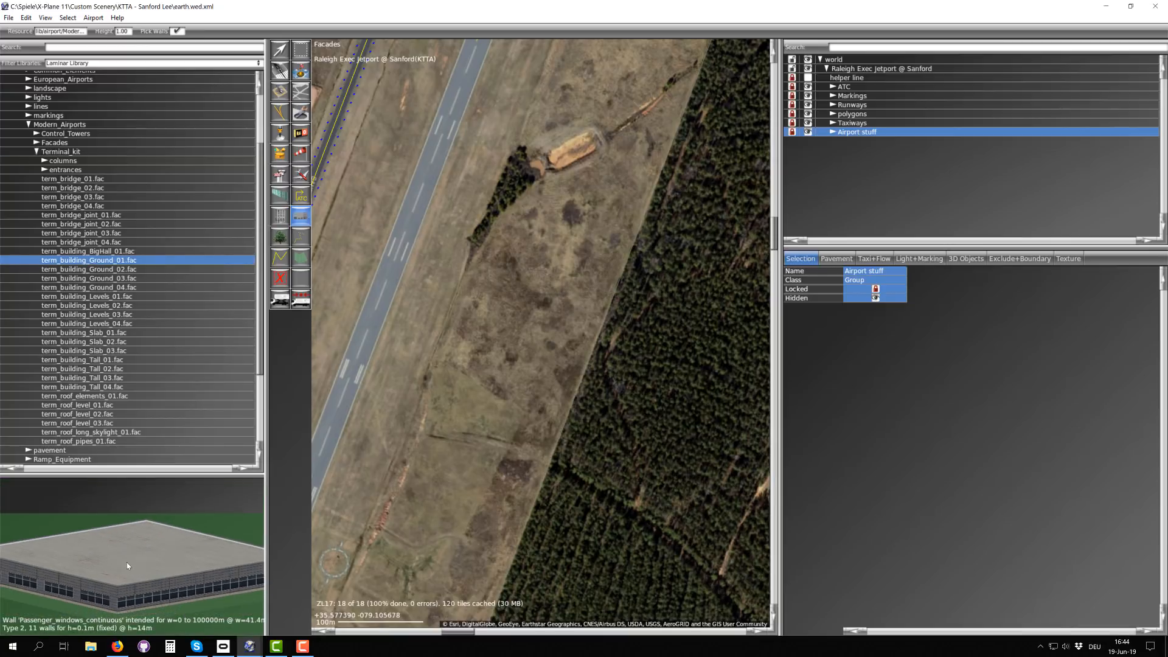
{"action": "left_click", "coordinate": [475, 342]}
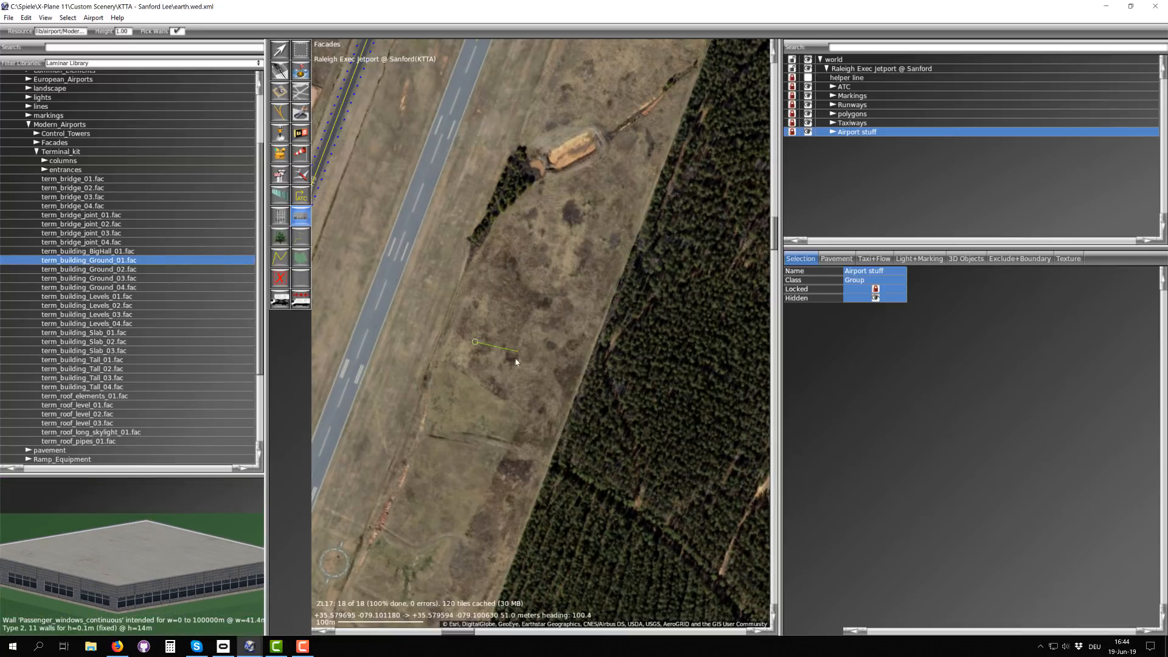
{"action": "left_click", "coordinate": [509, 388]}
{"action": "left_click", "coordinate": [463, 380]}
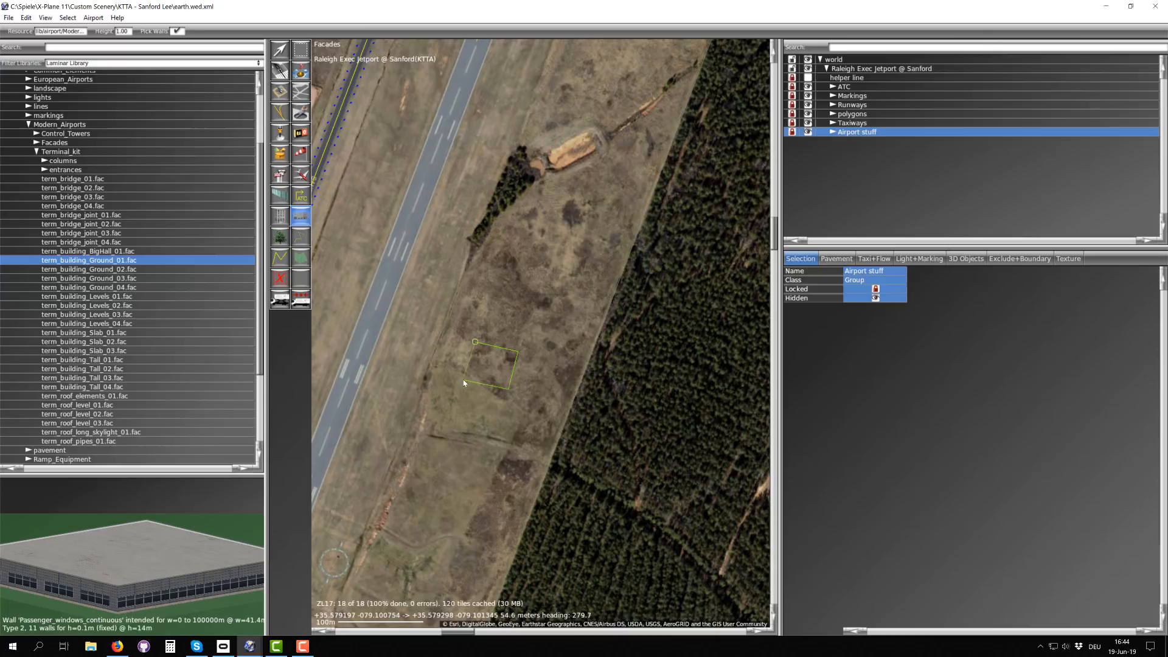
{"action": "left_click", "coordinate": [476, 342]}
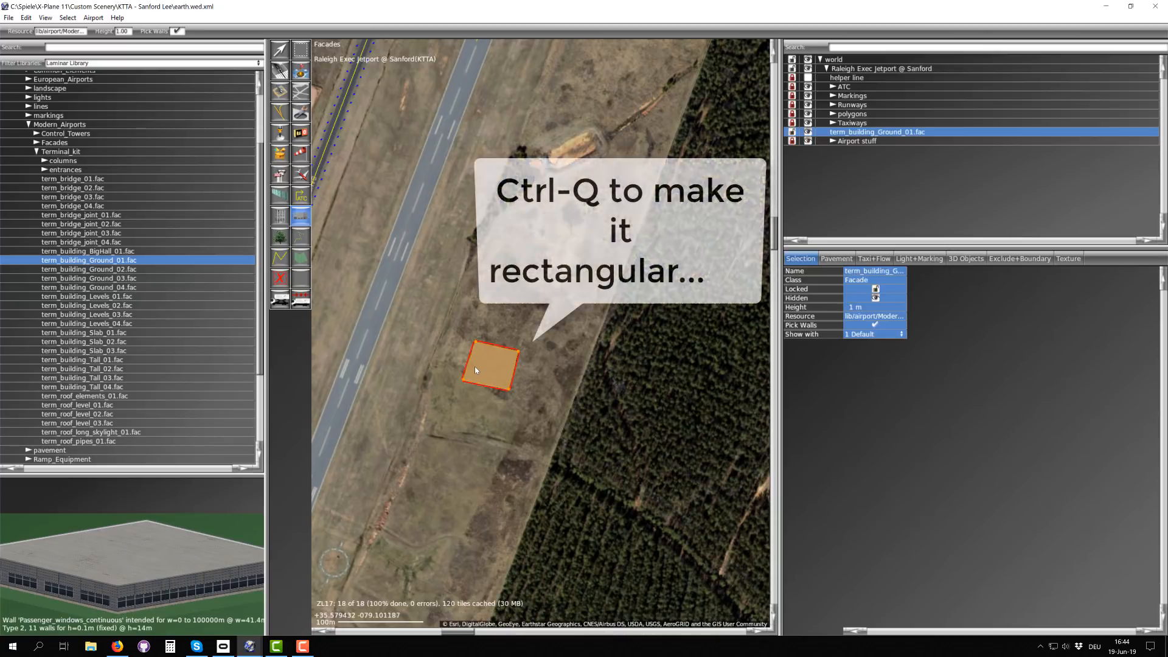
{"action": "scroll", "coordinate": [491, 369], "scroll_direction": "up", "scroll_amount": 5}
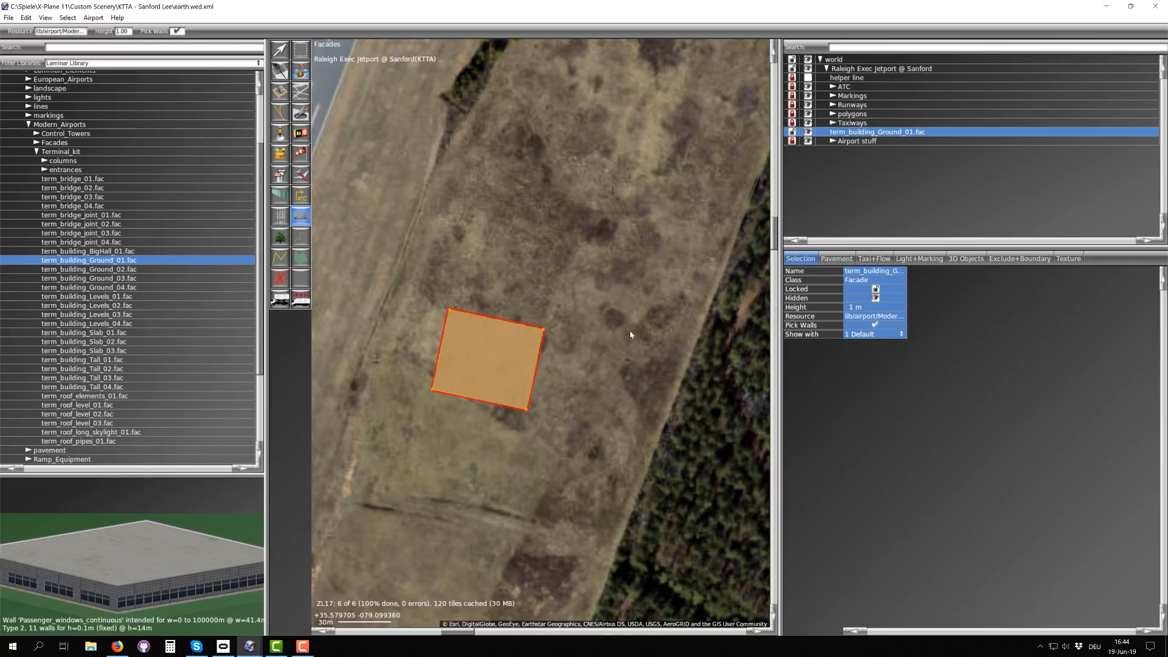
Step: Turn the facade preview to view the ground building, and set the ground facade's height to 5 m
{"action": "right_click_drag", "start_coordinate": [144, 582], "coordinate": [133, 577]}
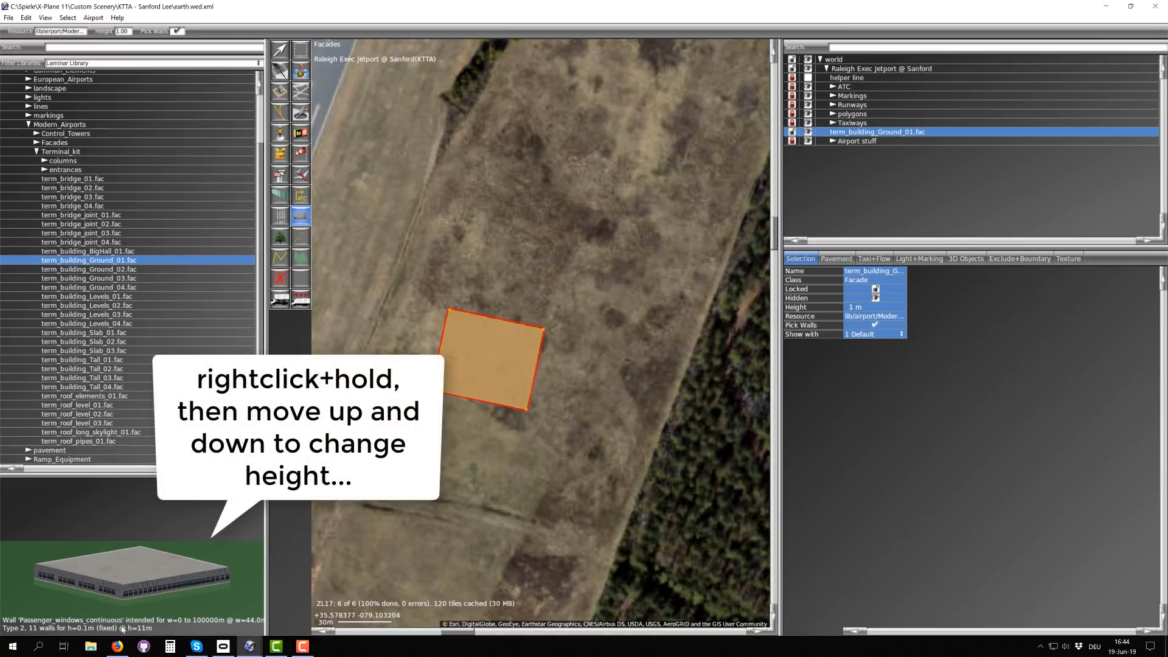
{"action": "left_click", "coordinate": [860, 308]}
{"action": "type", "text": "54"}
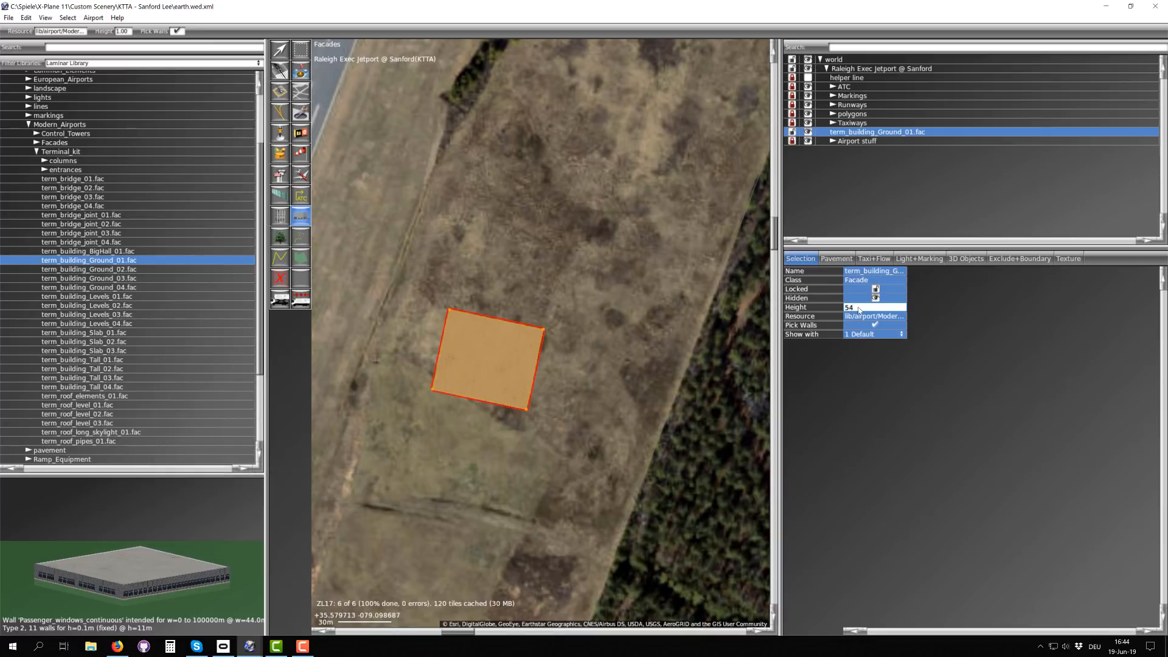
{"action": "key", "text": "Return"}
Step: Draw a 10 m high term_building_Levels_01.fac facade, about 35 m deep, just south of the ground facade and make it rectangular
{"action": "scroll", "coordinate": [477, 374], "scroll_direction": "down", "scroll_amount": 2}
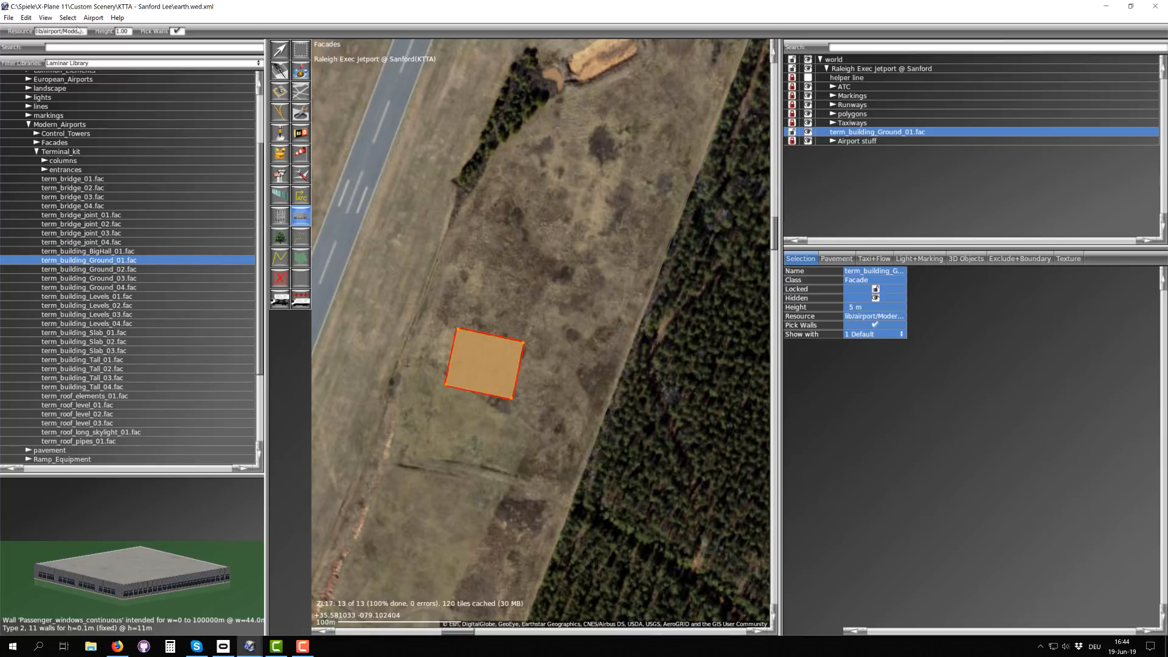
{"action": "left_click", "coordinate": [104, 298]}
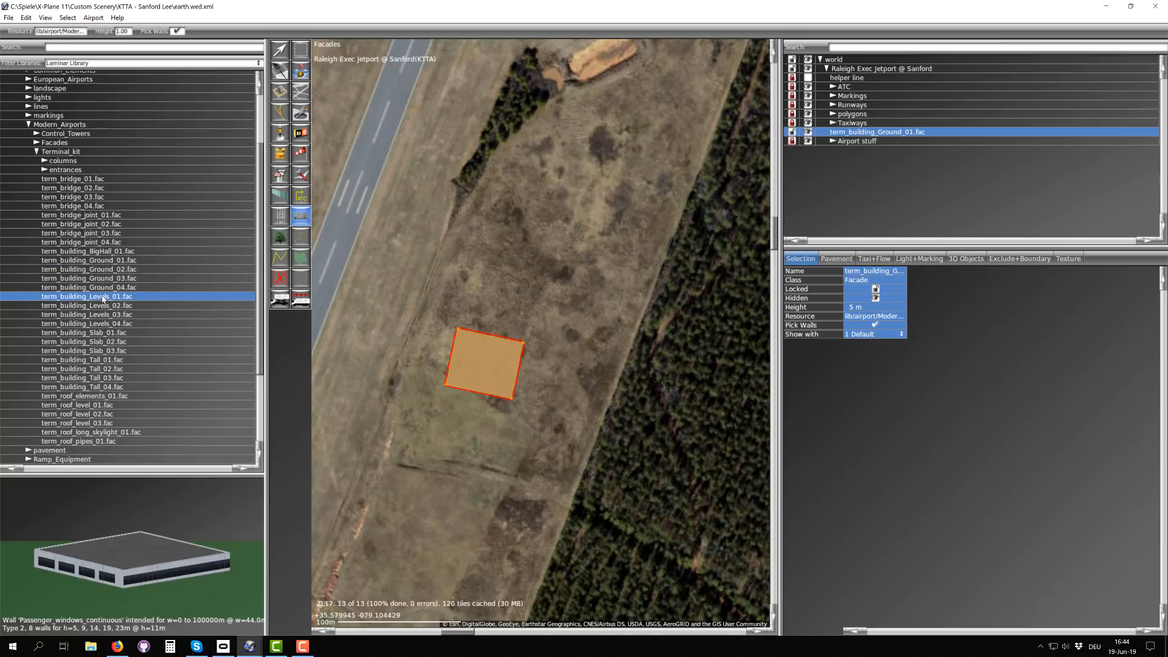
{"action": "left_click", "coordinate": [122, 32]}
{"action": "key", "text": "Return"}
{"action": "right_click_drag", "start_coordinate": [446, 445], "coordinate": [513, 282]}
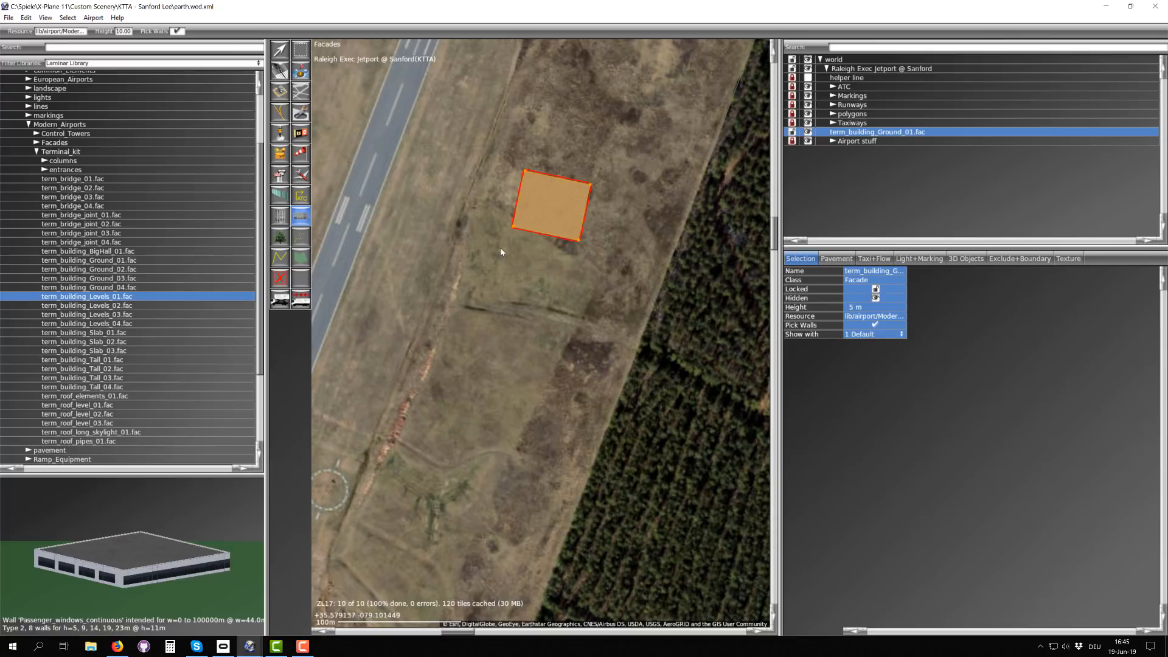
{"action": "left_click_drag", "start_coordinate": [502, 246], "coordinate": [487, 286]}
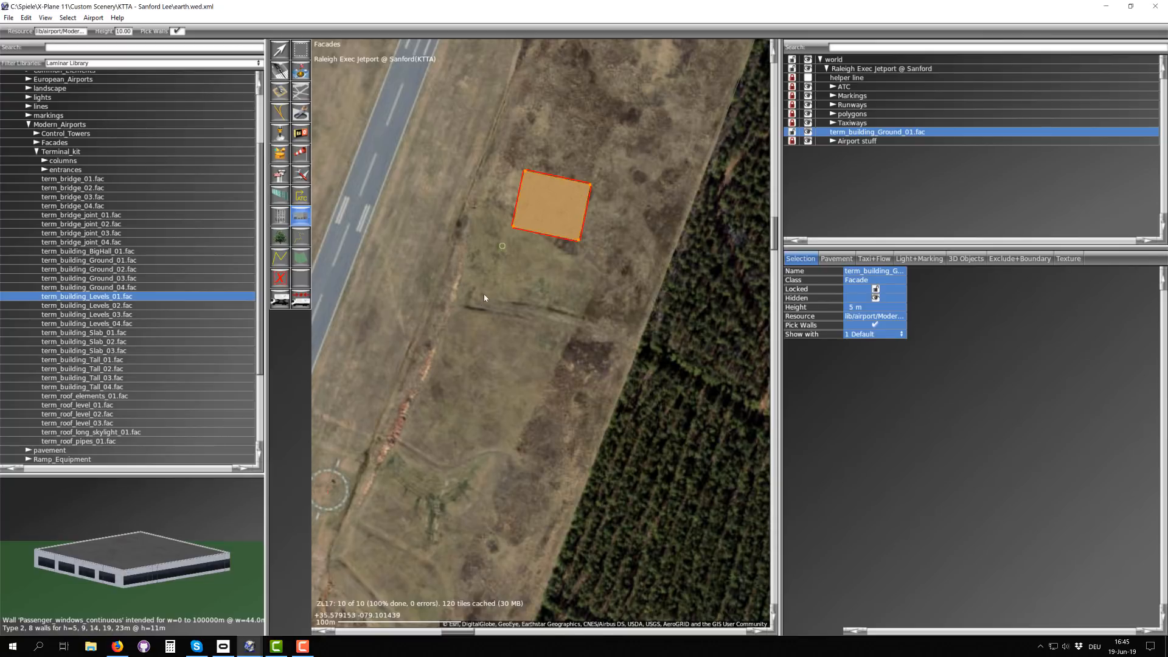
{"action": "left_click", "coordinate": [541, 301]}
{"action": "left_click", "coordinate": [559, 263]}
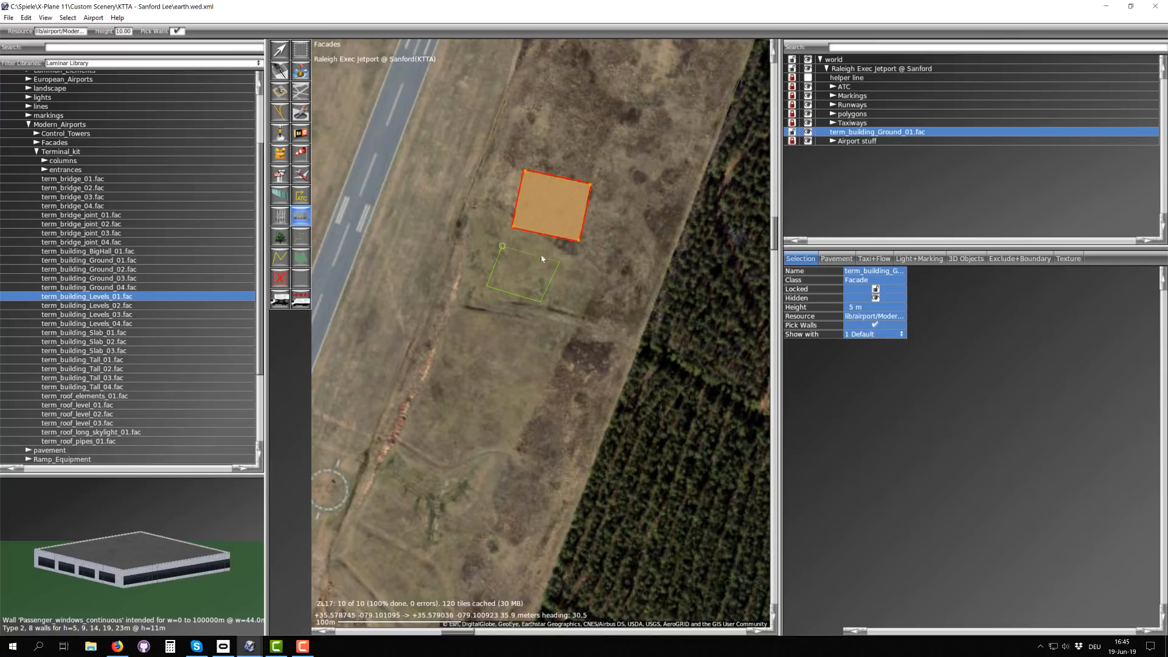
{"action": "left_click", "coordinate": [502, 247]}
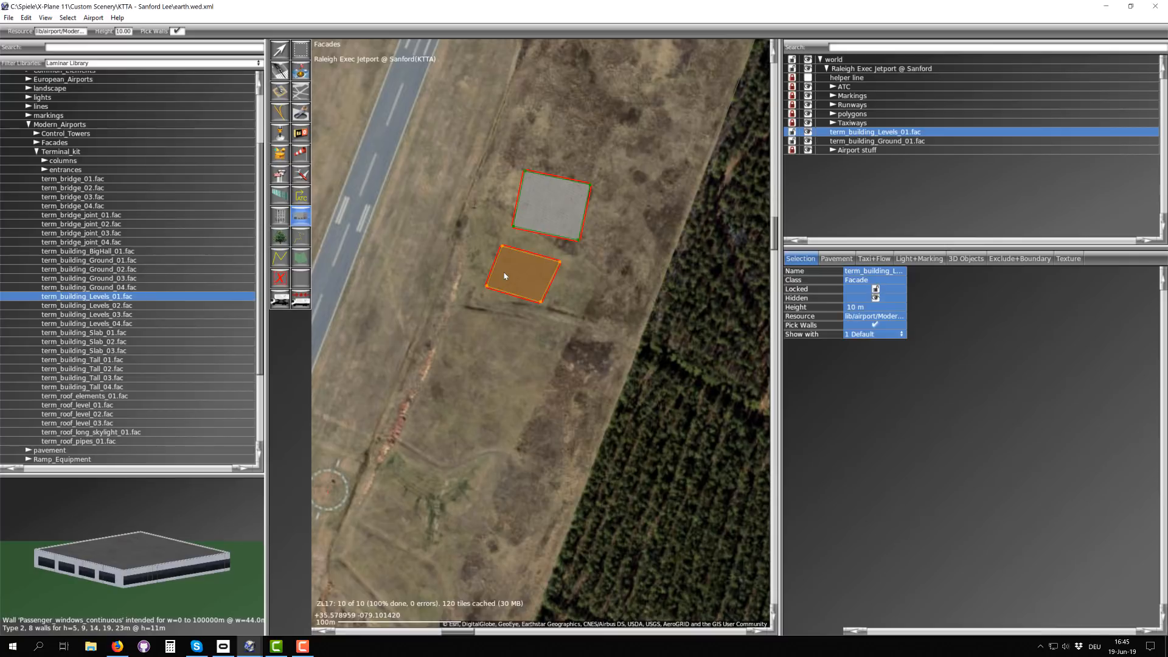
{"action": "key", "text": "ctrl+q"}
{"action": "scroll", "coordinate": [521, 275], "scroll_direction": "up", "scroll_amount": 2}
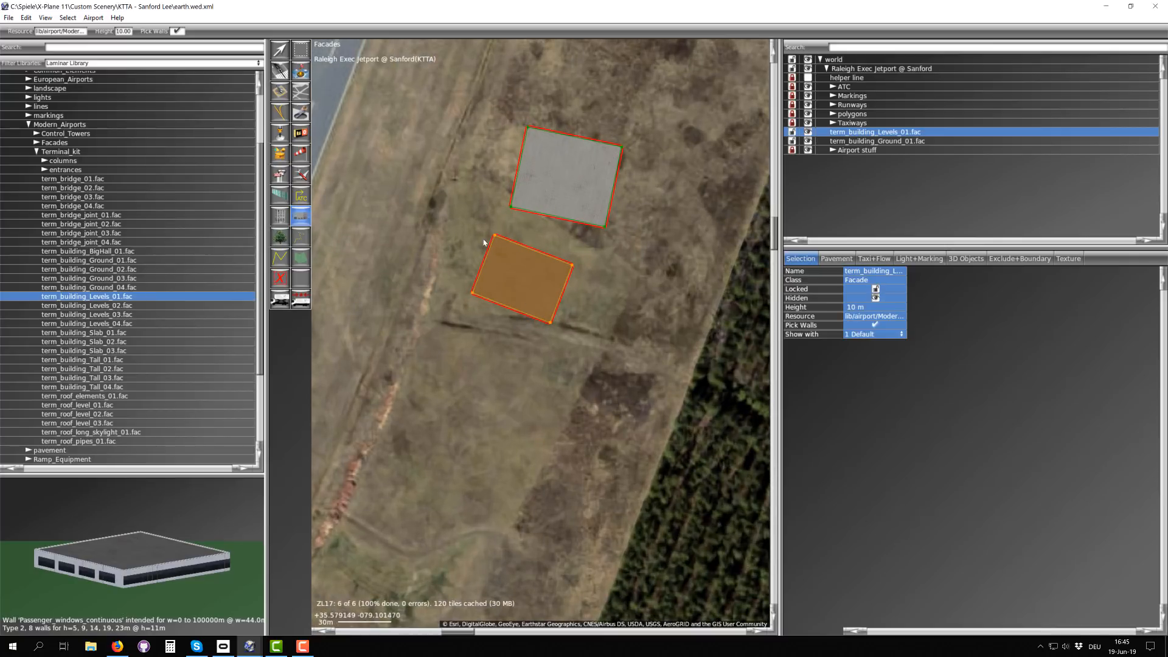
Step: Set the west wall of the term_building_Levels_01.fac facade to Passenger_win_Sunblinds
{"action": "left_click", "coordinate": [280, 50]}
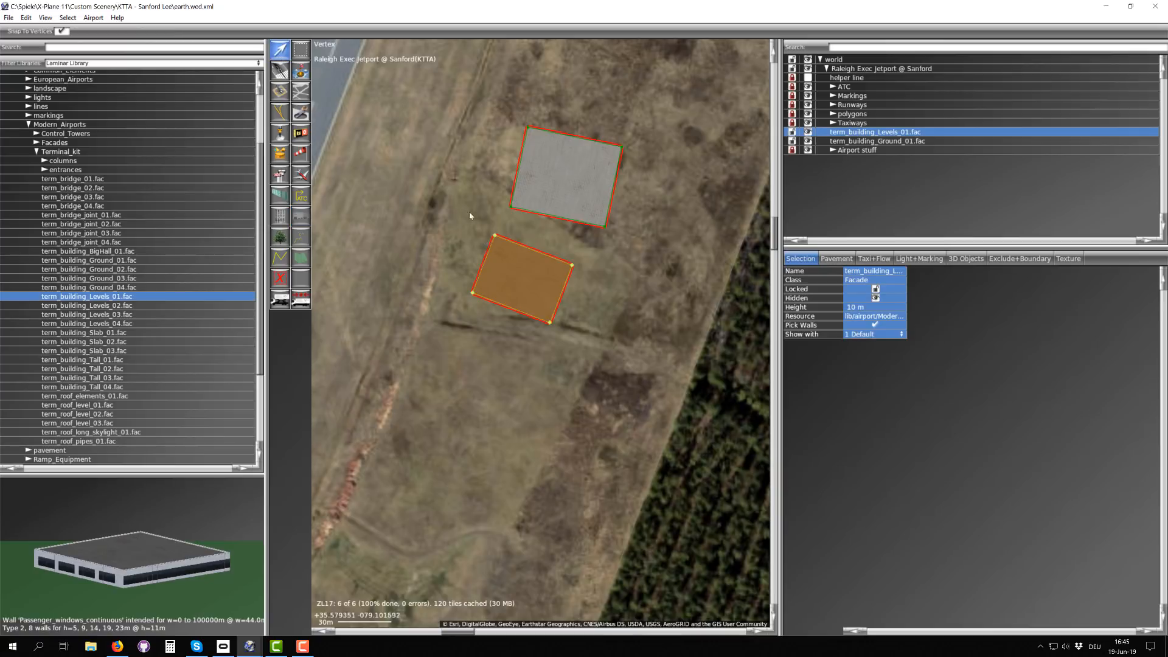
{"action": "left_click", "coordinate": [481, 218]}
{"action": "left_click", "coordinate": [494, 235]}
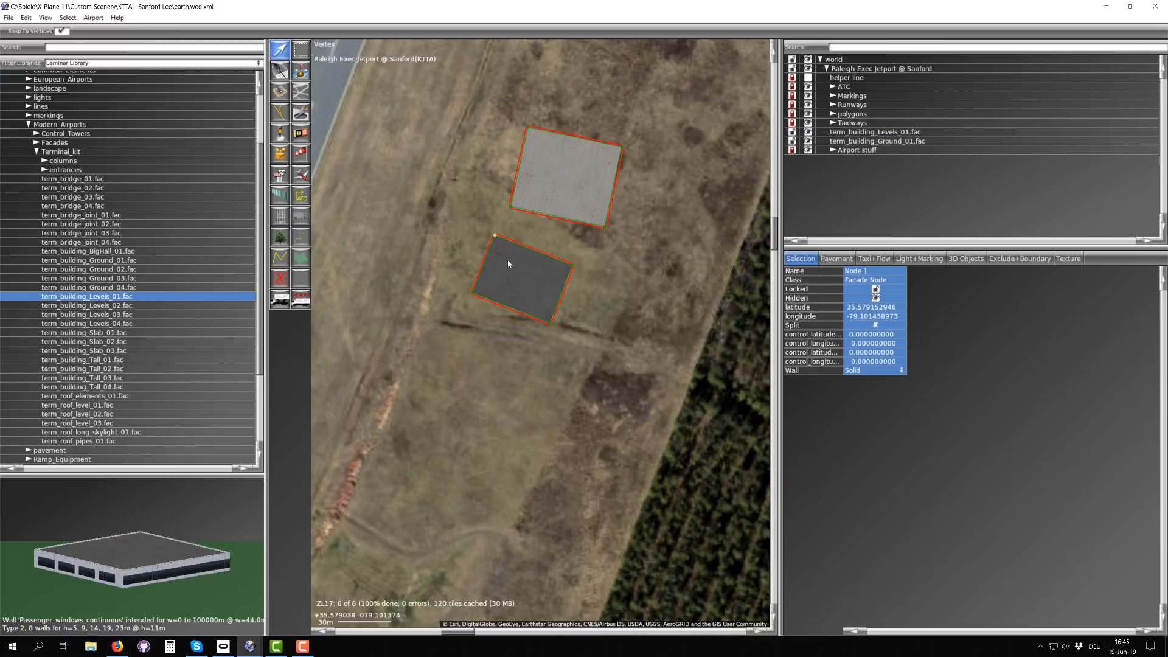
{"action": "left_click", "coordinate": [856, 372]}
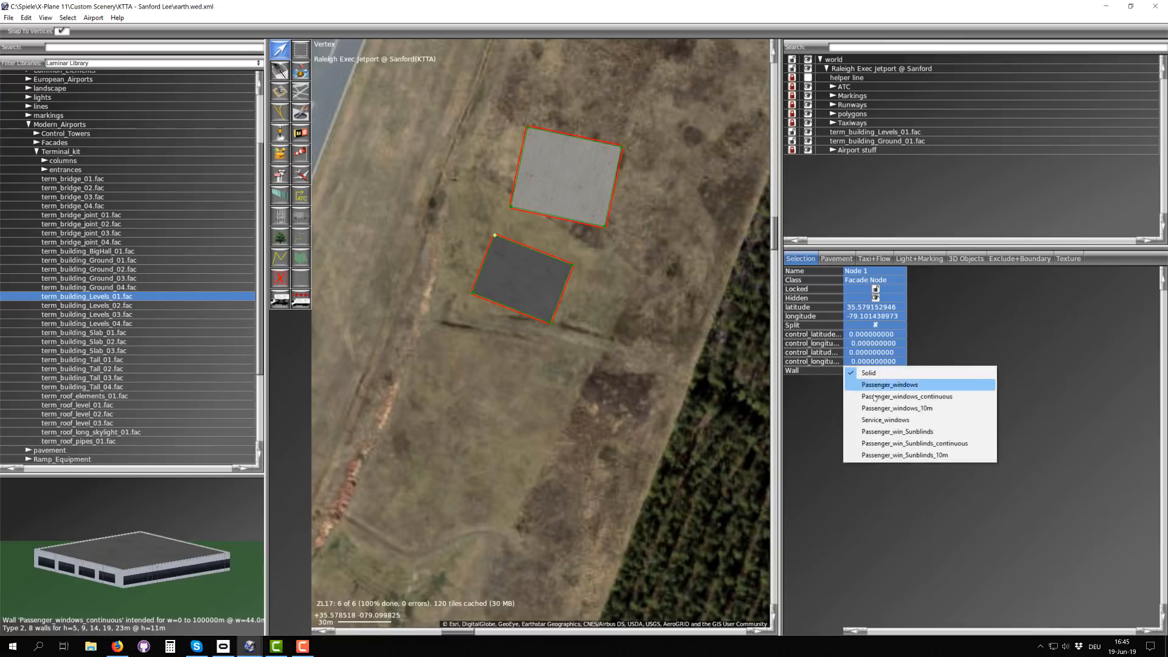
{"action": "left_click", "coordinate": [881, 431]}
{"action": "scroll", "coordinate": [486, 243], "scroll_direction": "up", "scroll_amount": 2}
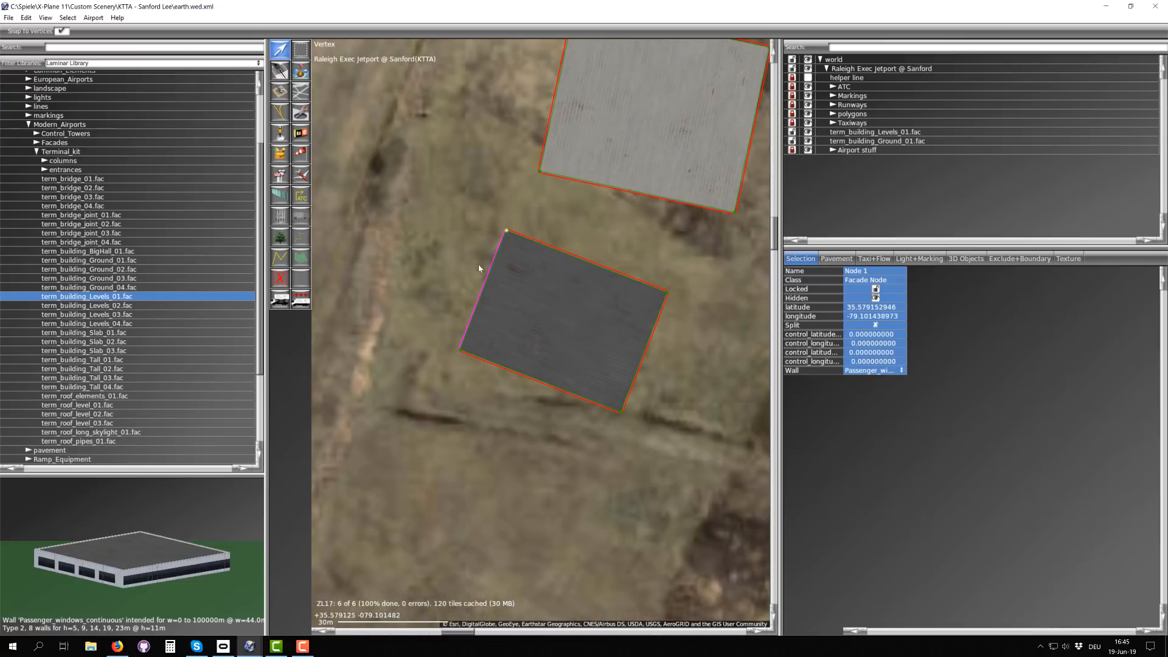
Step: Set the south wall of the levels facade to Passenger_windows_continuous
{"action": "left_click", "coordinate": [460, 349]}
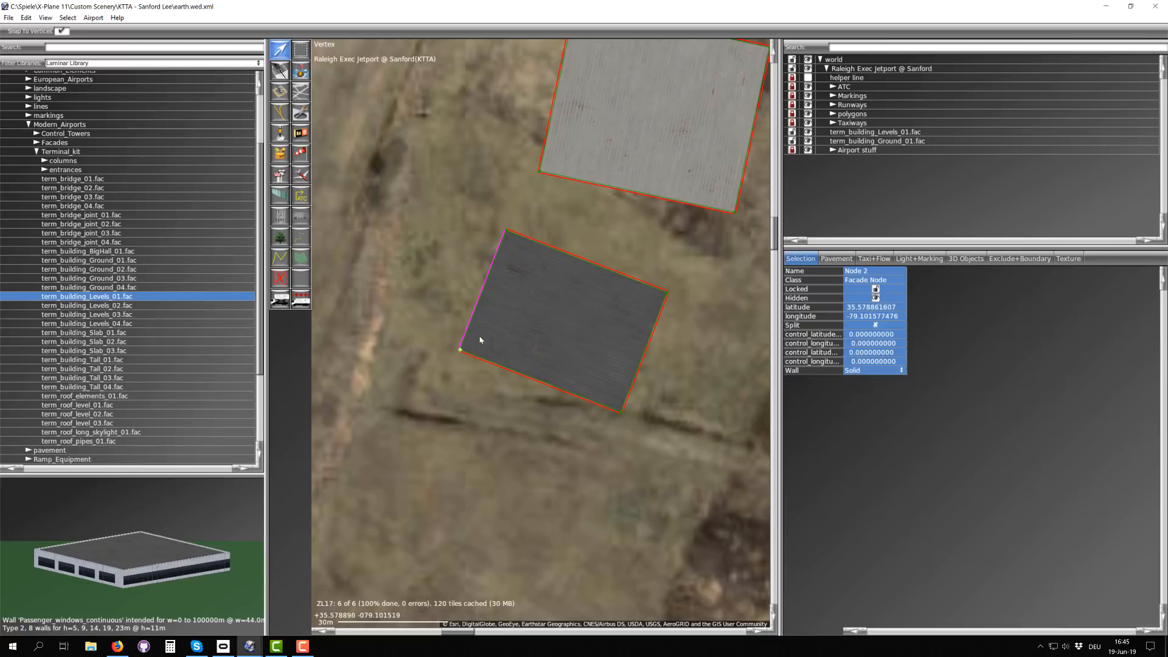
{"action": "left_click", "coordinate": [876, 370]}
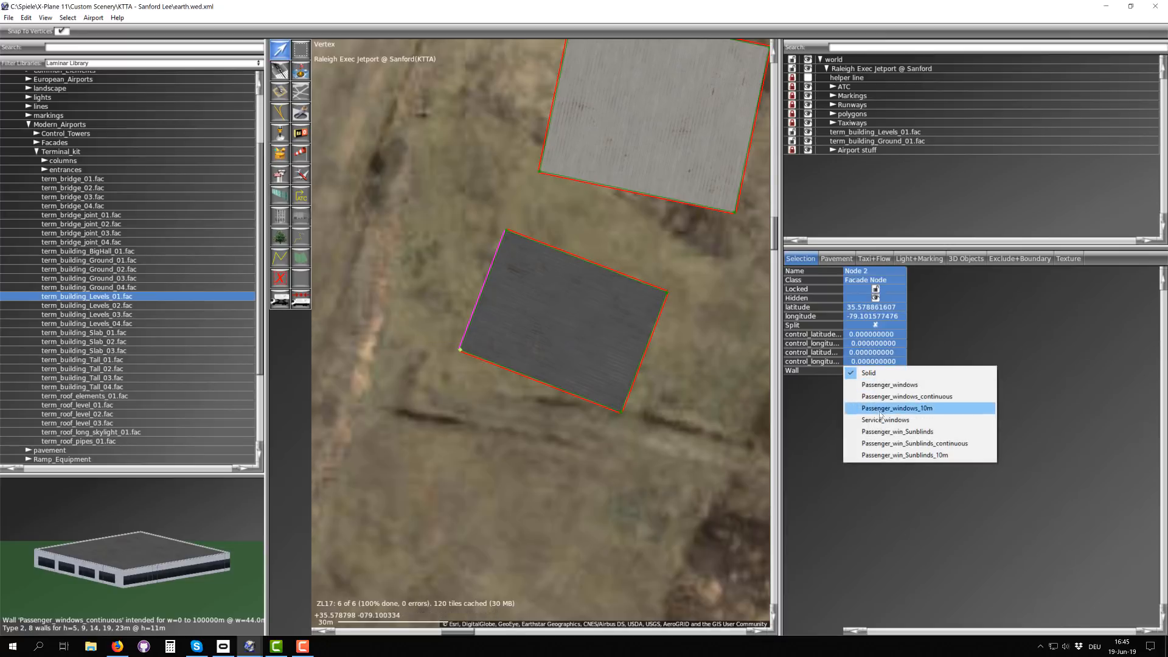
{"action": "left_click", "coordinate": [891, 396]}
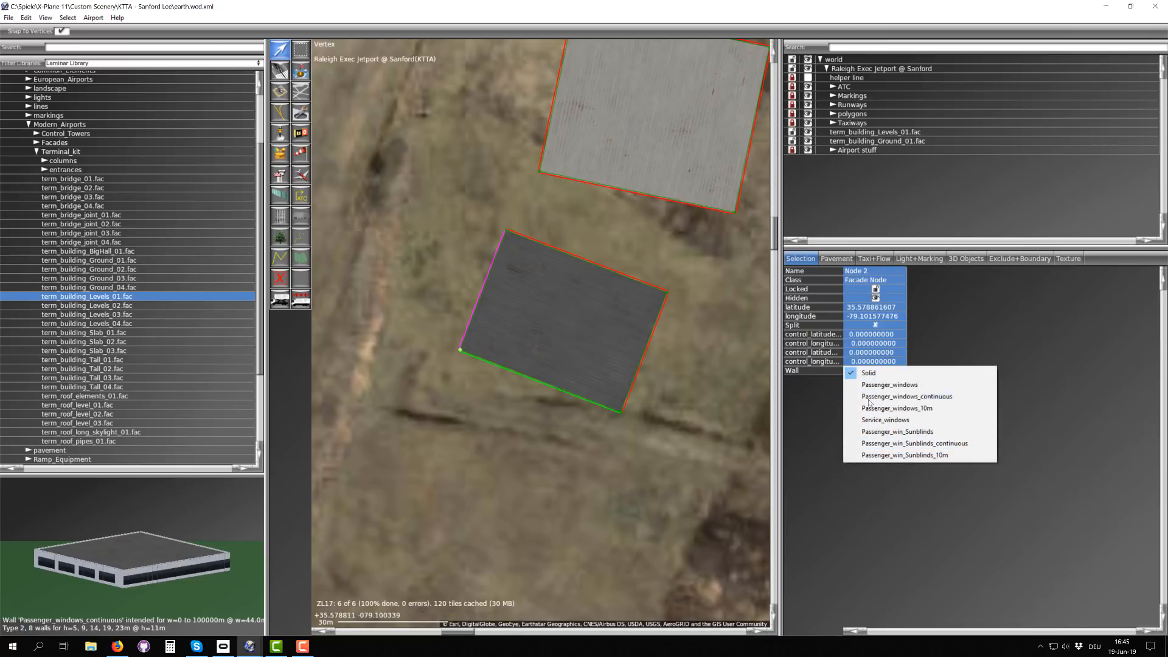
{"action": "scroll", "coordinate": [485, 247], "scroll_direction": "down", "scroll_amount": 2}
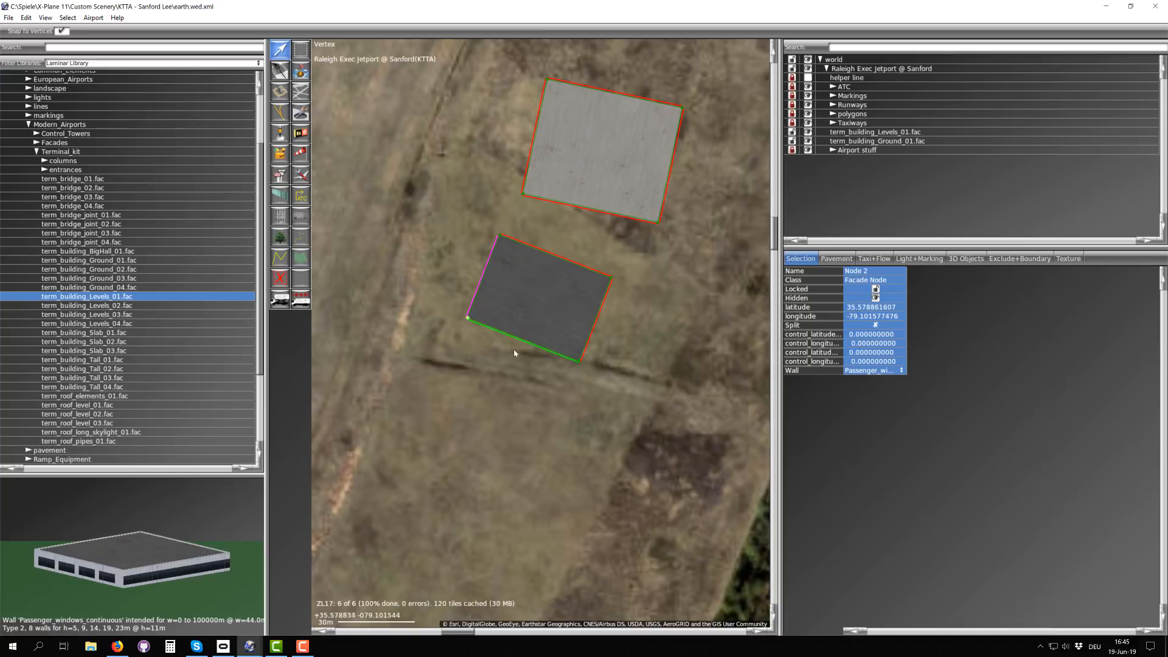
Step: Draw a four-sided term_building_Slab_01.fac facade, about 18 m along its outer edge, against the west wall of the ground building
{"action": "scroll", "coordinate": [489, 334], "scroll_direction": "down", "scroll_amount": 2}
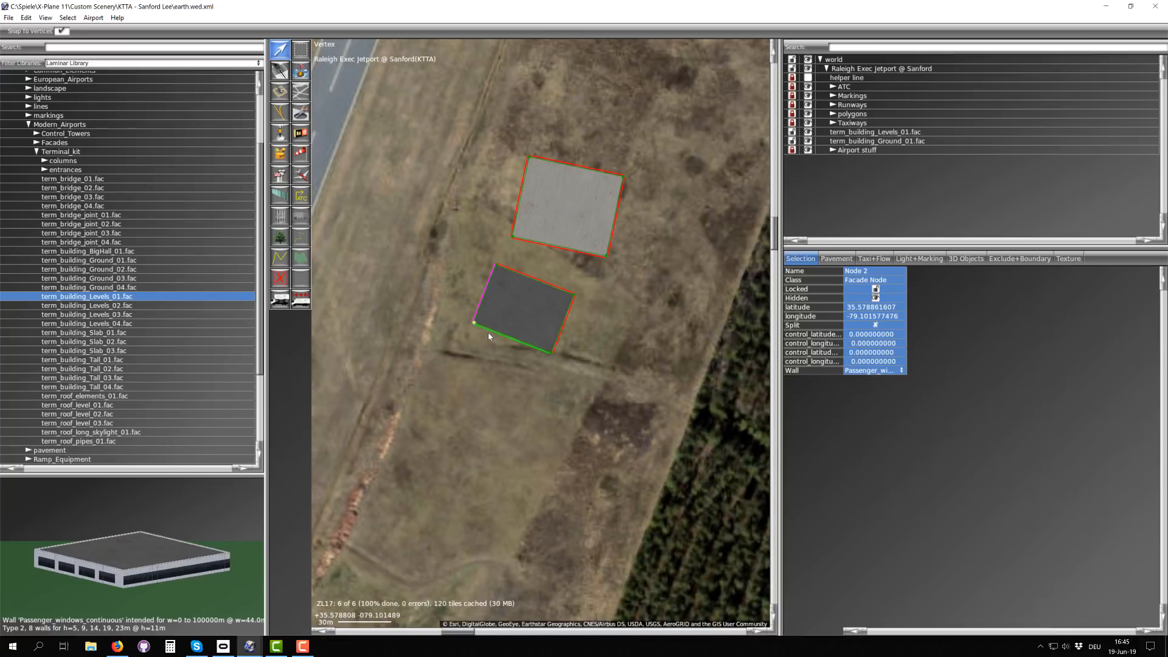
{"action": "left_click", "coordinate": [110, 333]}
{"action": "scroll", "coordinate": [513, 239], "scroll_direction": "up", "scroll_amount": 2}
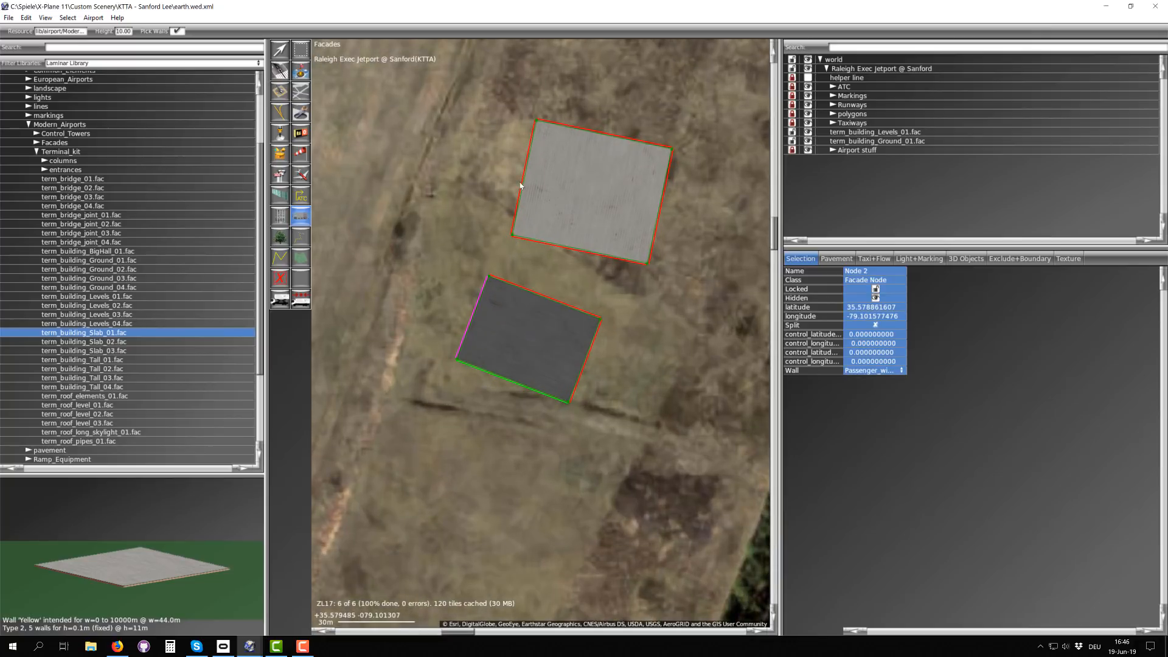
{"action": "left_click", "coordinate": [486, 178]}
{"action": "left_click", "coordinate": [485, 223]}
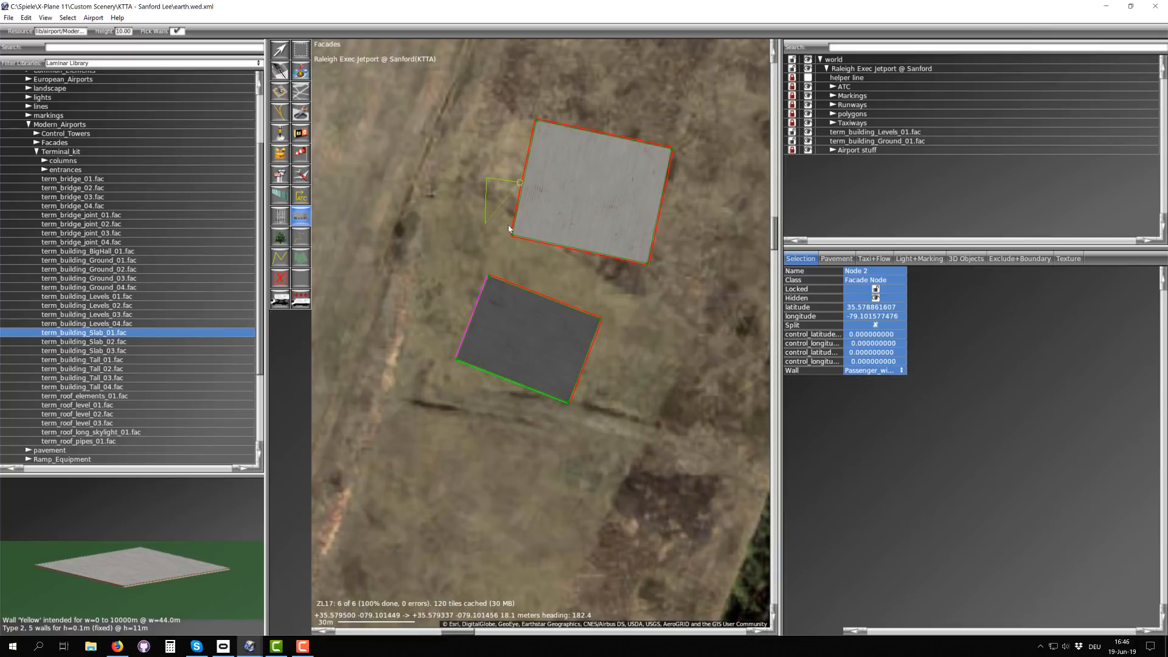
{"action": "left_click", "coordinate": [512, 225]}
{"action": "left_click", "coordinate": [522, 184]}
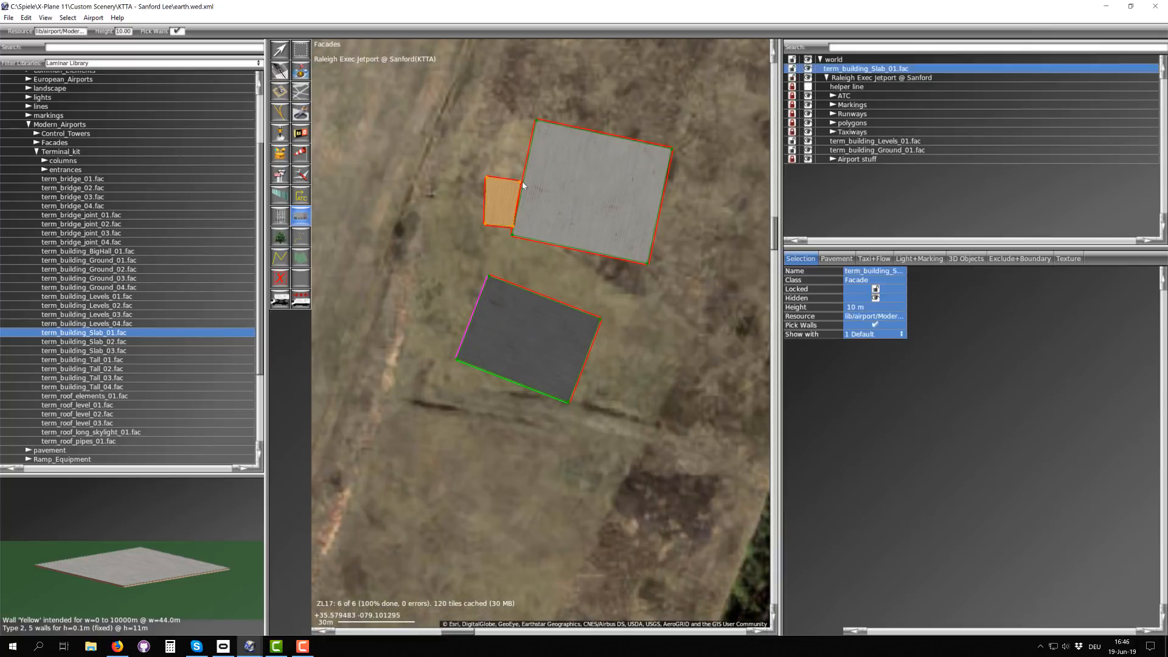
Step: Move the slab's southwest corner so its outer edge runs parallel to the ground building's west wall
{"action": "key", "text": "v"}
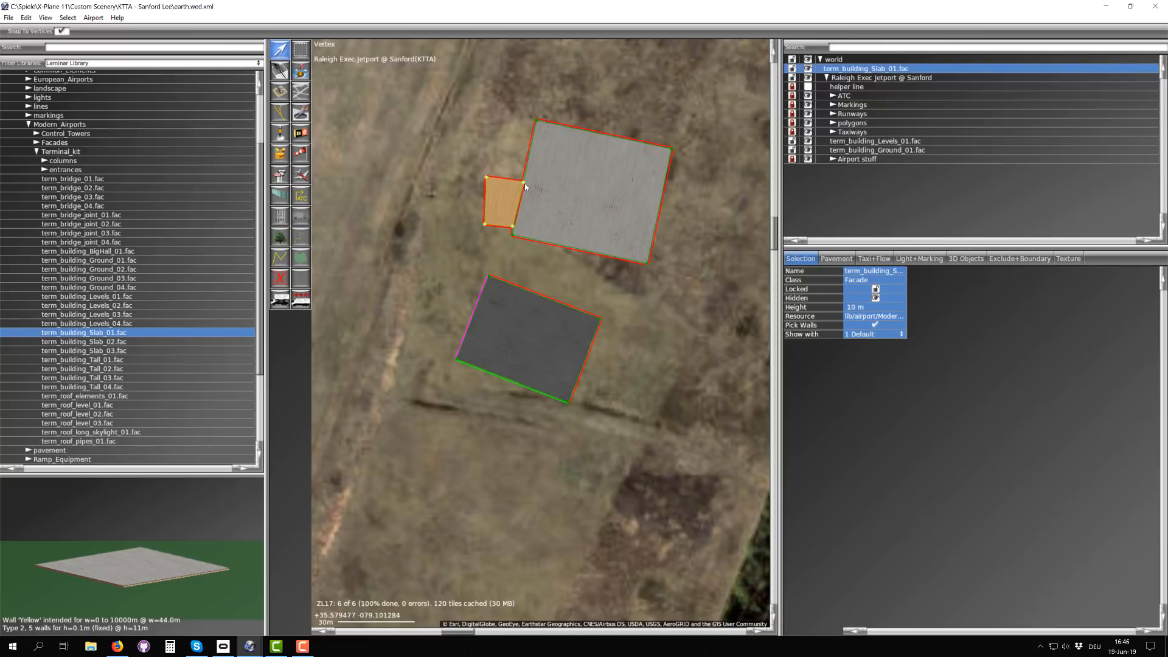
{"action": "left_click_drag", "start_coordinate": [485, 225], "coordinate": [481, 220]}
{"action": "left_click", "coordinate": [487, 174]}
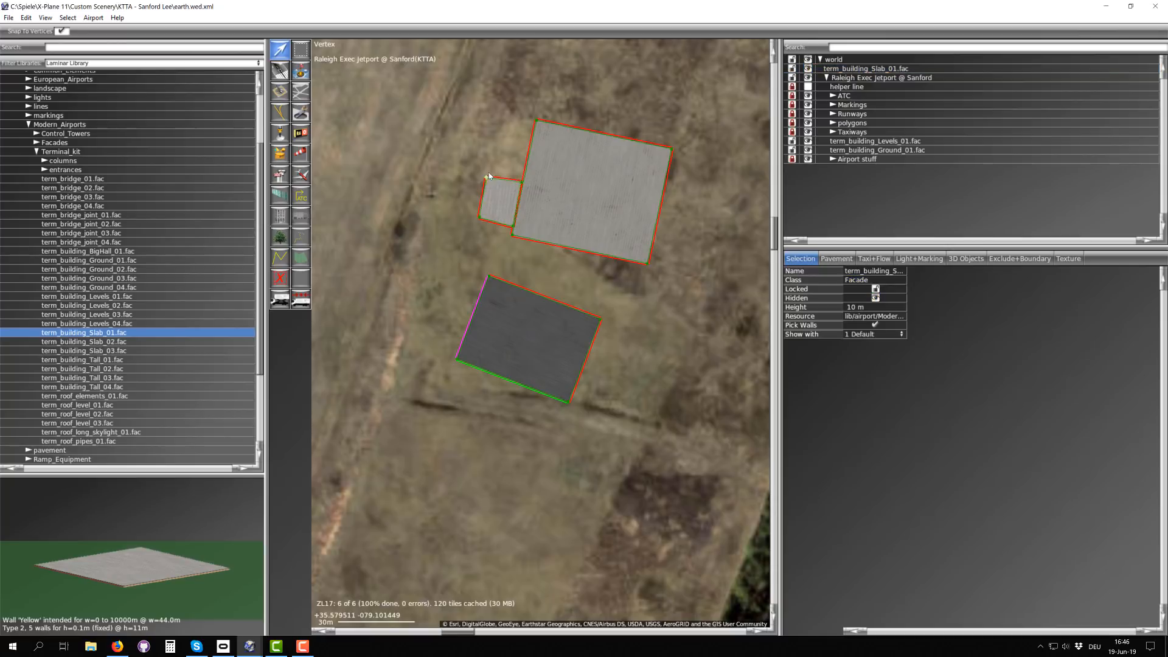
{"action": "left_click", "coordinate": [492, 198]}
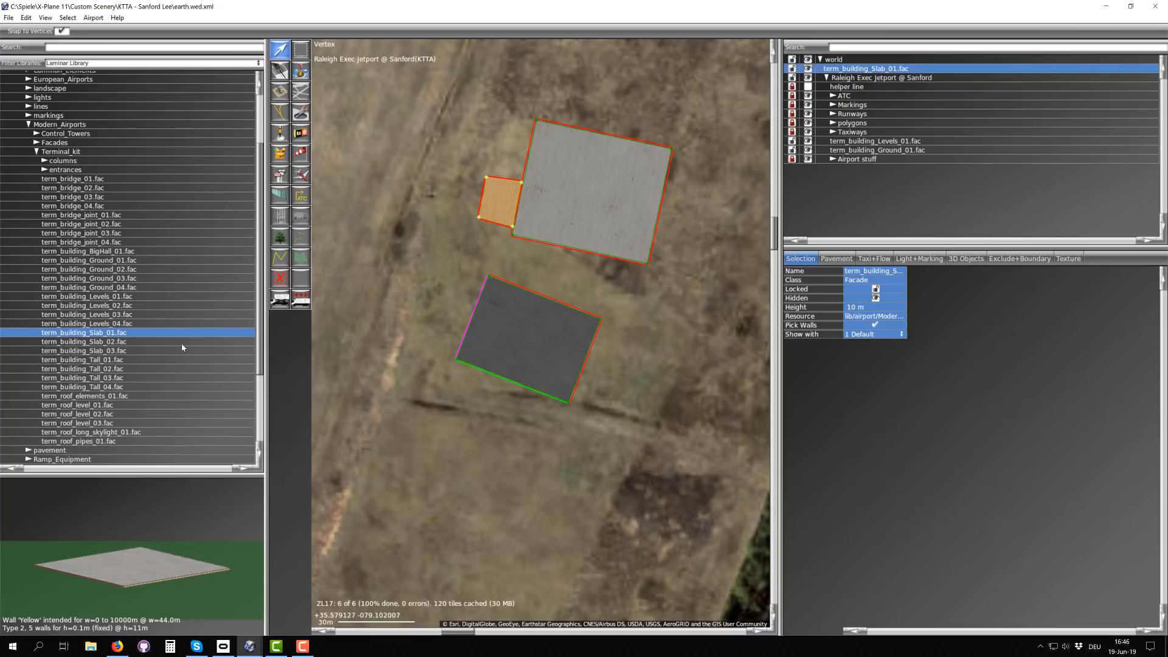
Step: Compare the surface and edges of the term_building_Slab_01, Slab_02 and Slab_03 facades in a closer preview
{"action": "left_click", "coordinate": [91, 351]}
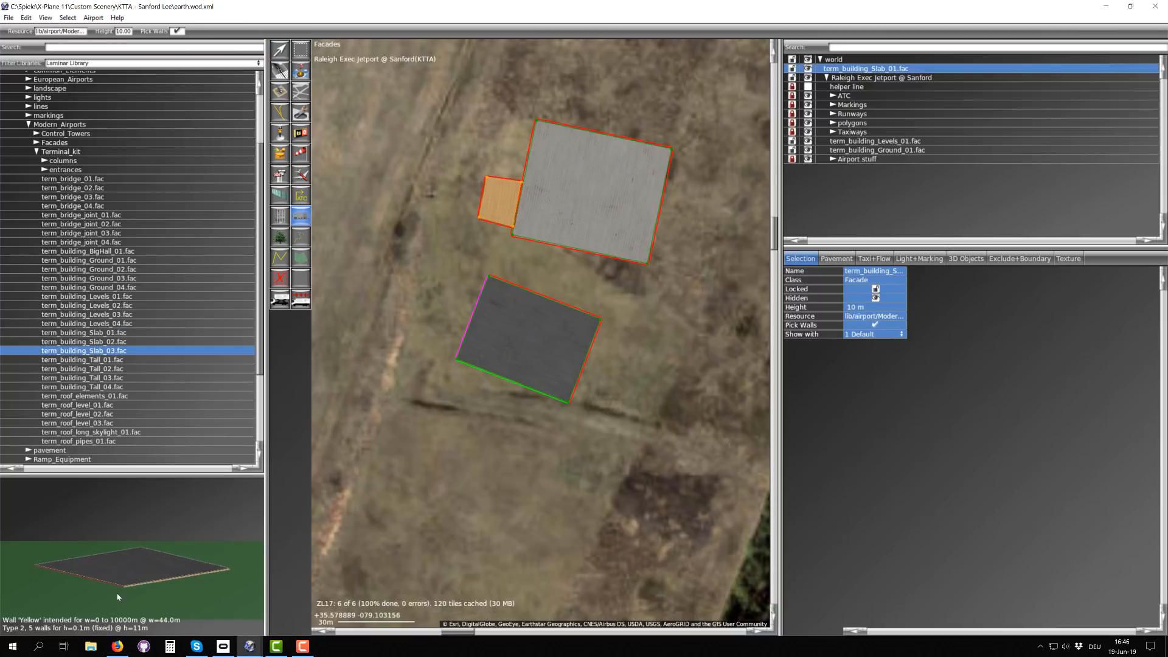
{"action": "scroll", "coordinate": [118, 596], "scroll_direction": "up", "scroll_amount": 5}
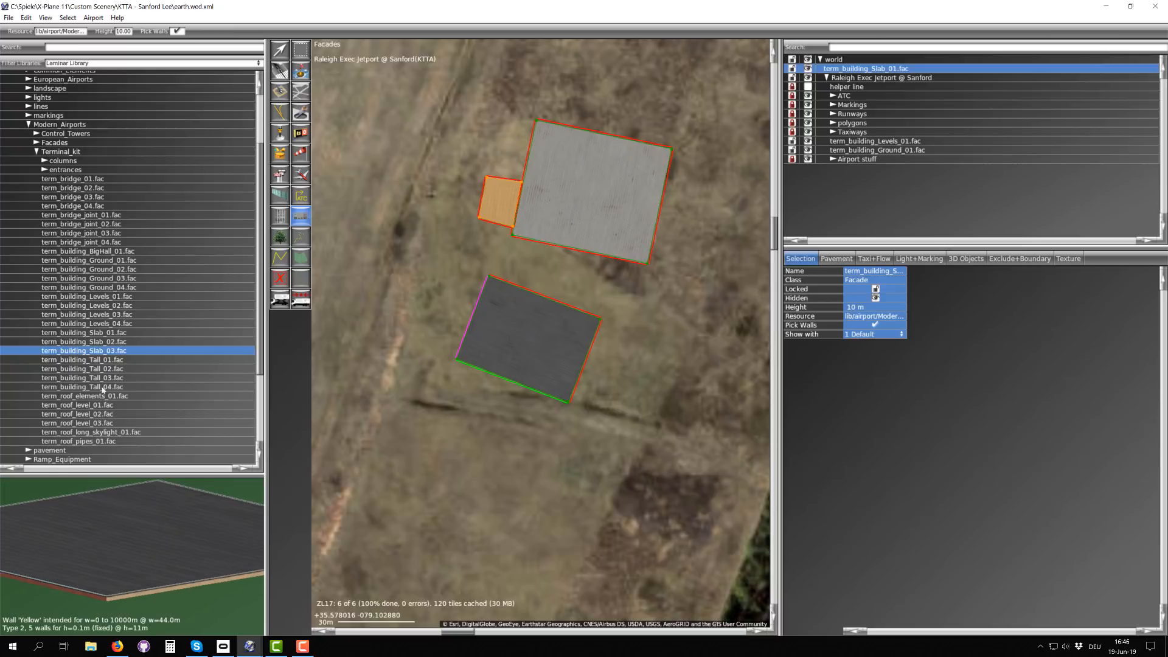
{"action": "left_click", "coordinate": [103, 342]}
{"action": "left_click", "coordinate": [102, 334]}
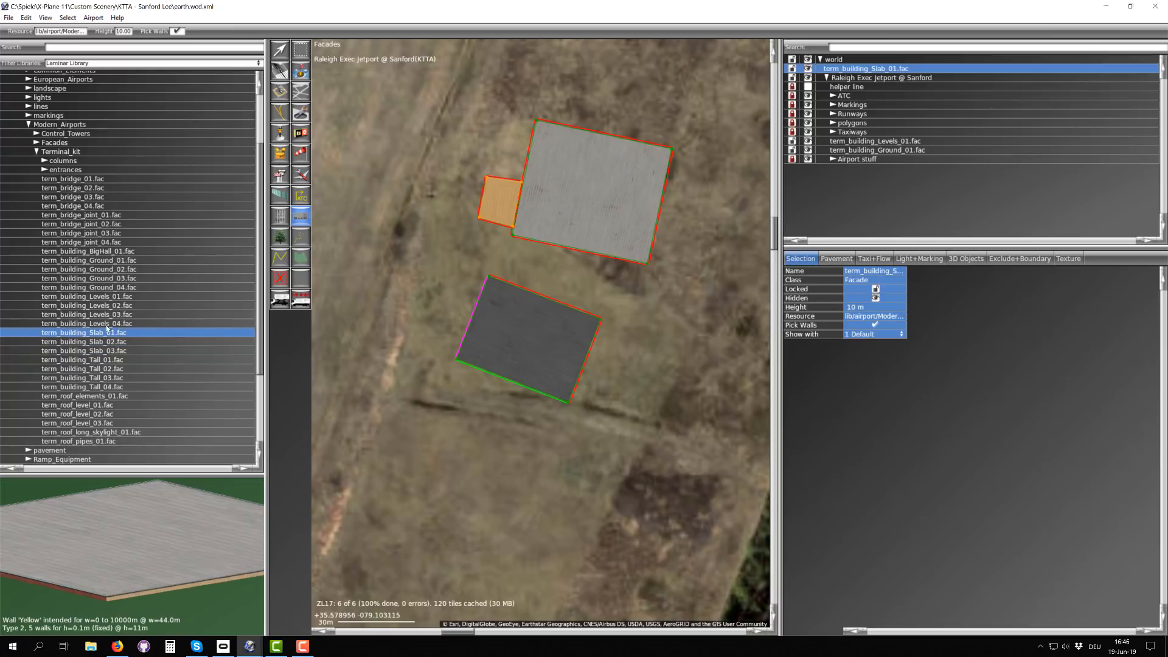
{"action": "left_click", "coordinate": [107, 325]}
{"action": "left_click", "coordinate": [107, 333]}
{"action": "left_click", "coordinate": [106, 342]}
{"action": "left_click", "coordinate": [106, 351]}
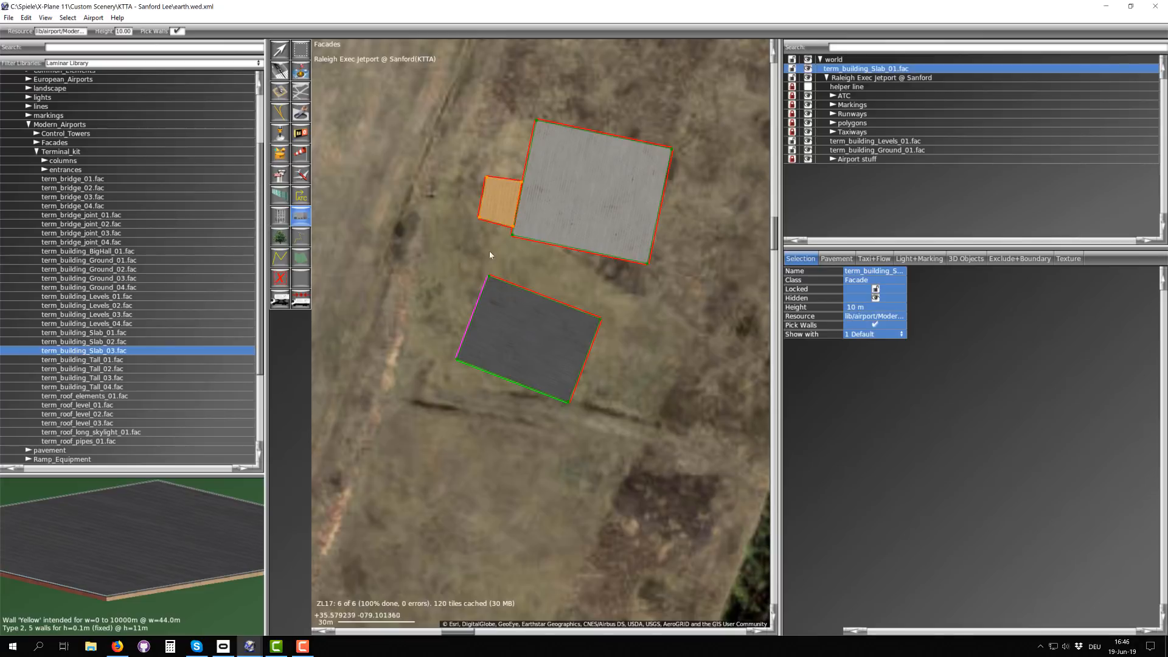
Step: Set the wall type of the slab's west edge to Red
{"action": "key", "text": "v"}
{"action": "left_click", "coordinate": [486, 177]}
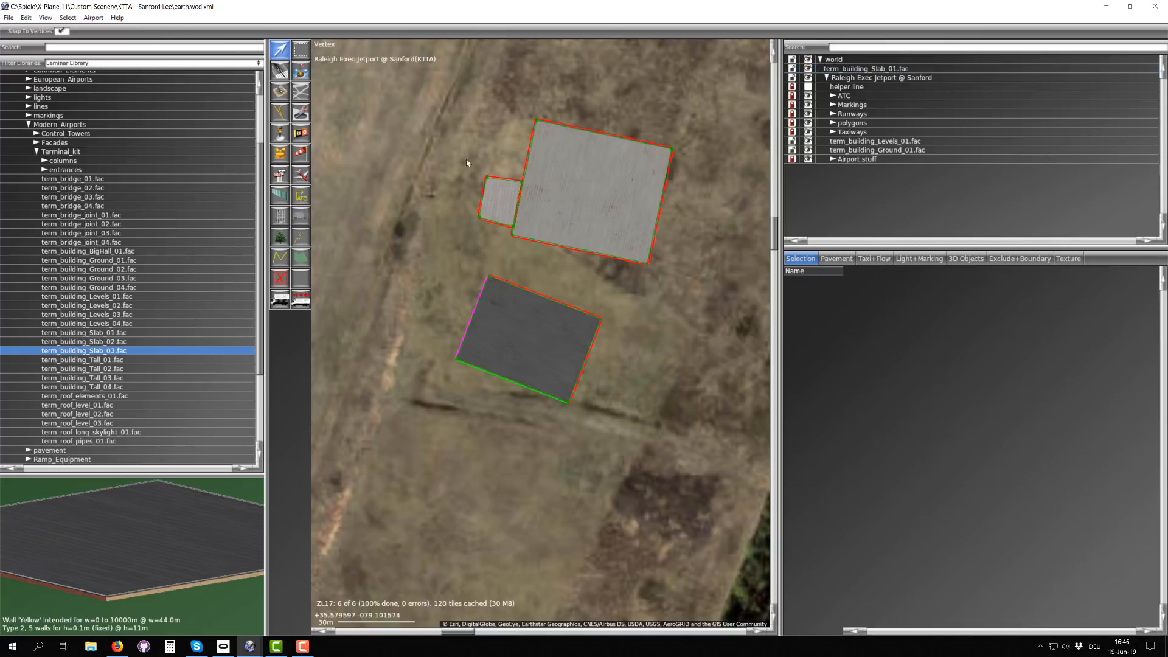
{"action": "left_click", "coordinate": [856, 372]}
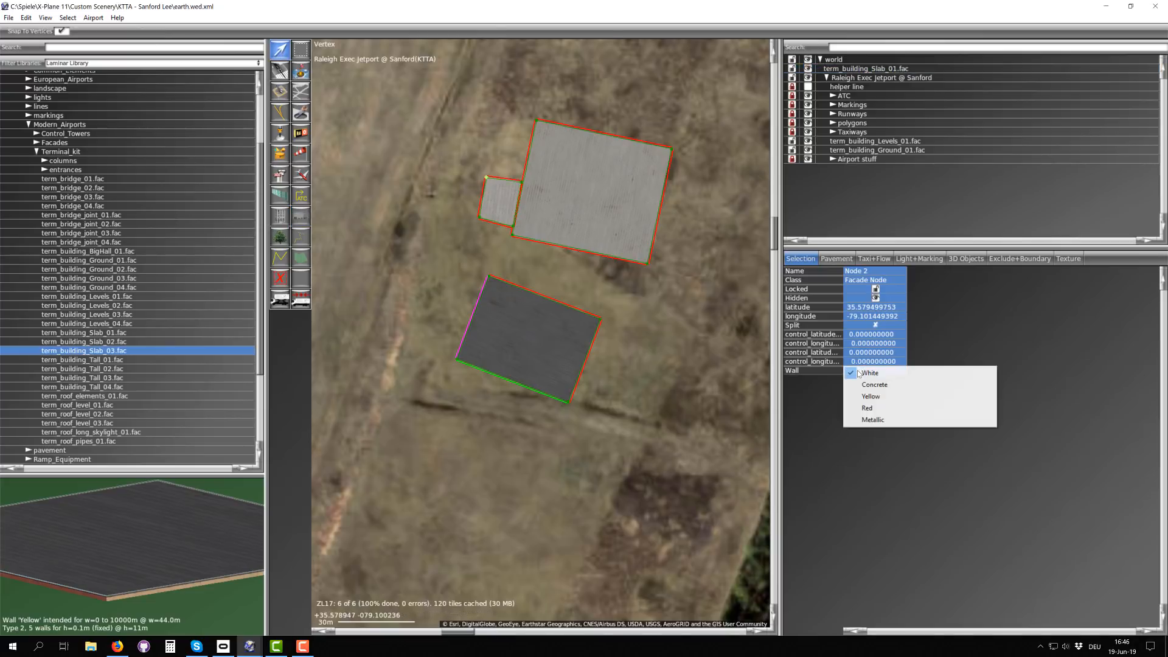
{"action": "left_click", "coordinate": [869, 408]}
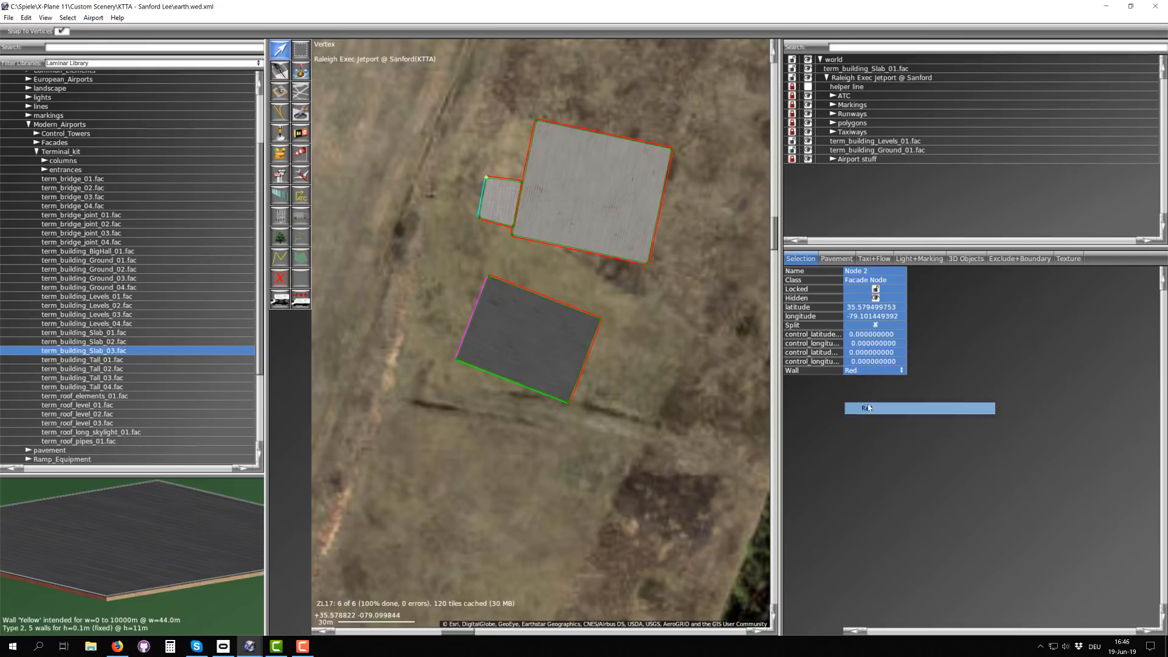
{"action": "left_click", "coordinate": [459, 191]}
Step: Preview term_building_Tall_01.fac and raise its preview height to 20 m to examine the tall walls
{"action": "scroll", "coordinate": [491, 202], "scroll_direction": "down", "scroll_amount": 4}
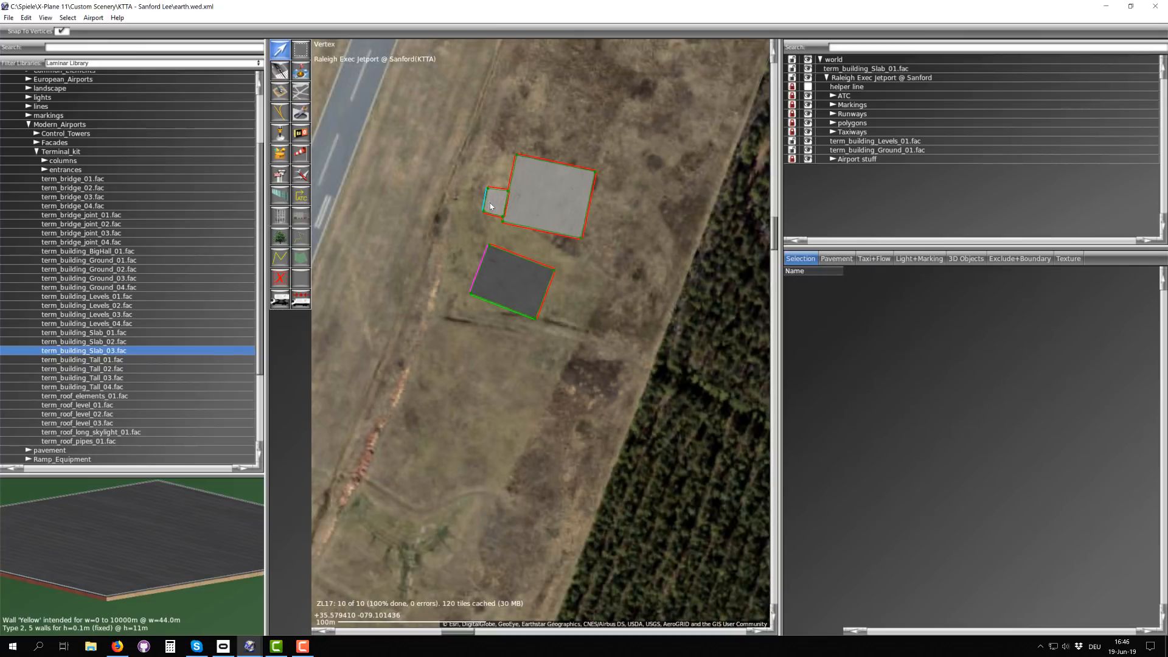
{"action": "left_click", "coordinate": [96, 360]}
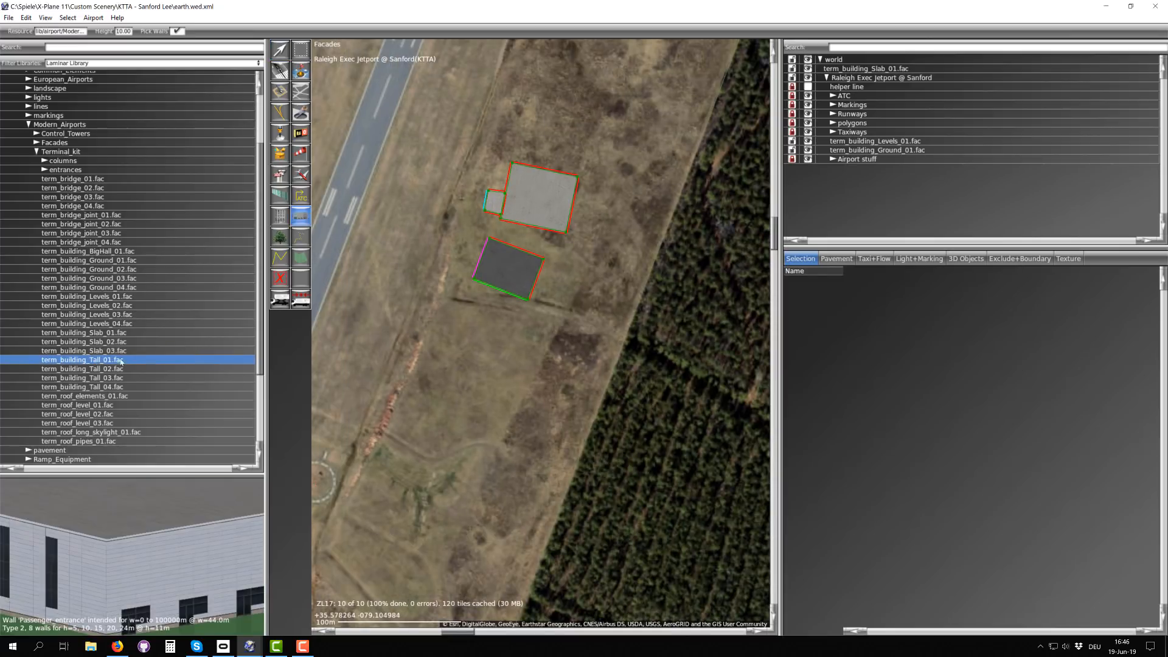
{"action": "mouse_move", "coordinate": [114, 523]}
{"action": "left_mouse_down"}
{"action": "mouse_move", "coordinate": [114, 538]}
{"action": "mouse_move", "coordinate": [126, 494]}
{"action": "mouse_move", "coordinate": [122, 579]}
{"action": "mouse_move", "coordinate": [122, 509]}
{"action": "mouse_move", "coordinate": [122, 563]}
{"action": "mouse_move", "coordinate": [124, 522]}
{"action": "left_mouse_up"}
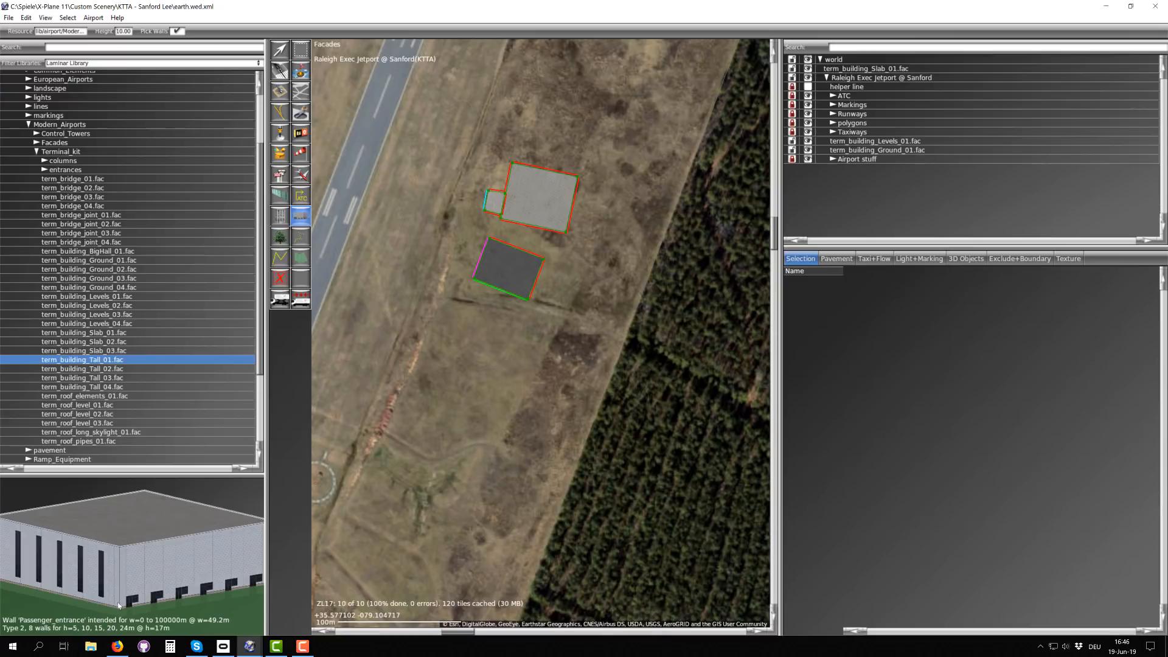
{"action": "mouse_move", "coordinate": [118, 550]}
{"action": "right_mouse_down"}
{"action": "mouse_move", "coordinate": [119, 516]}
{"action": "mouse_move", "coordinate": [123, 538]}
{"action": "right_mouse_up"}
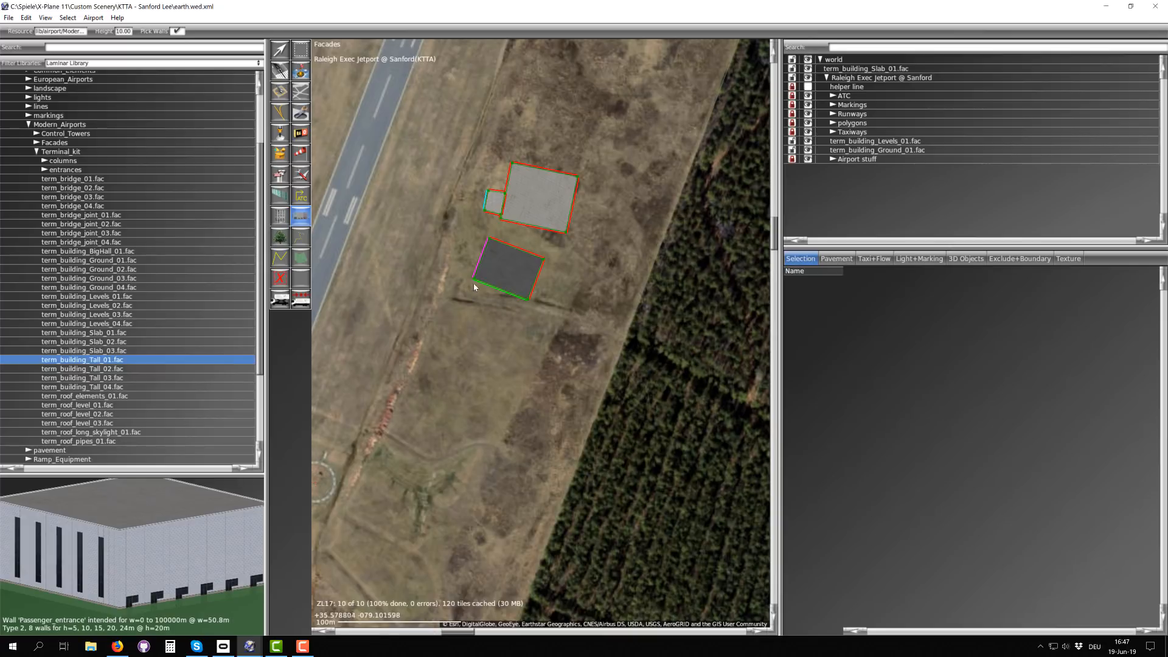
Step: Draw a four-sided term_building_Tall_01.fac facade about 19 m deep just south of the levels building
{"action": "left_click_drag", "start_coordinate": [469, 285], "coordinate": [461, 305]}
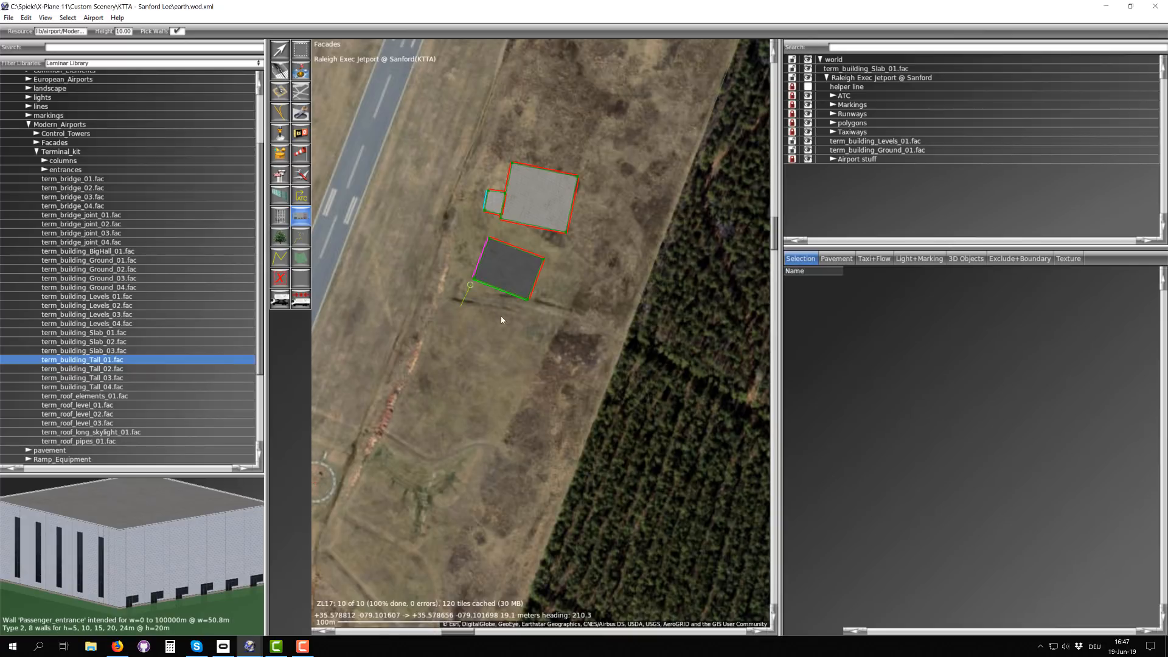
{"action": "left_click", "coordinate": [521, 303]}
{"action": "left_click", "coordinate": [470, 286]}
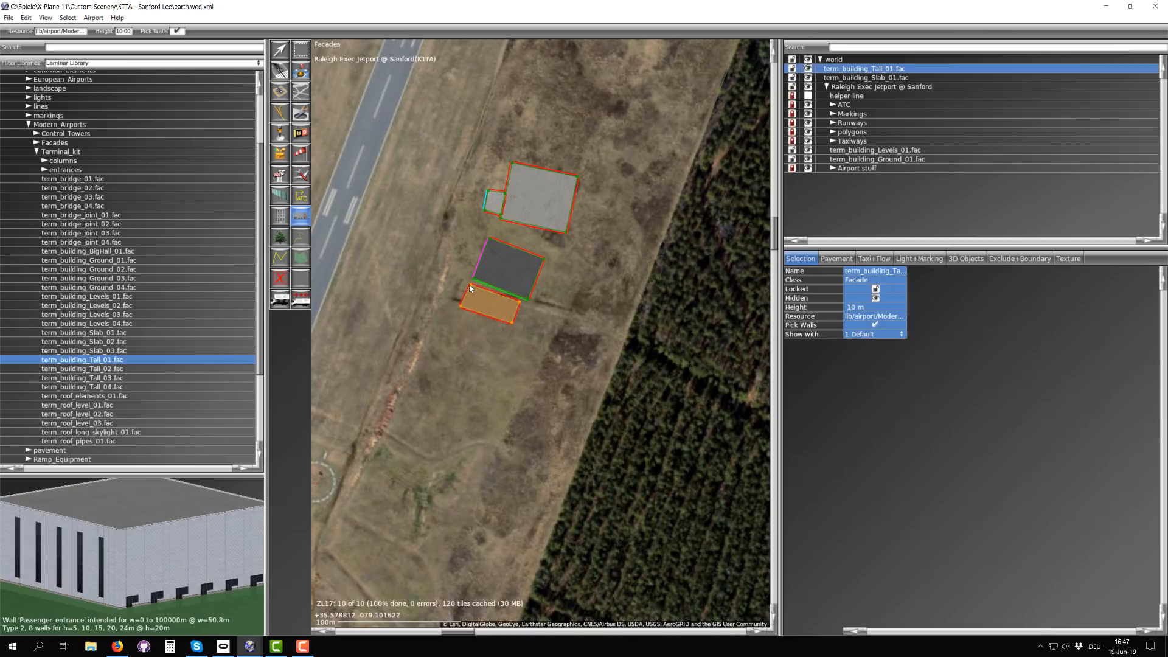
{"action": "key", "text": "v"}
{"action": "left_click", "coordinate": [503, 270]}
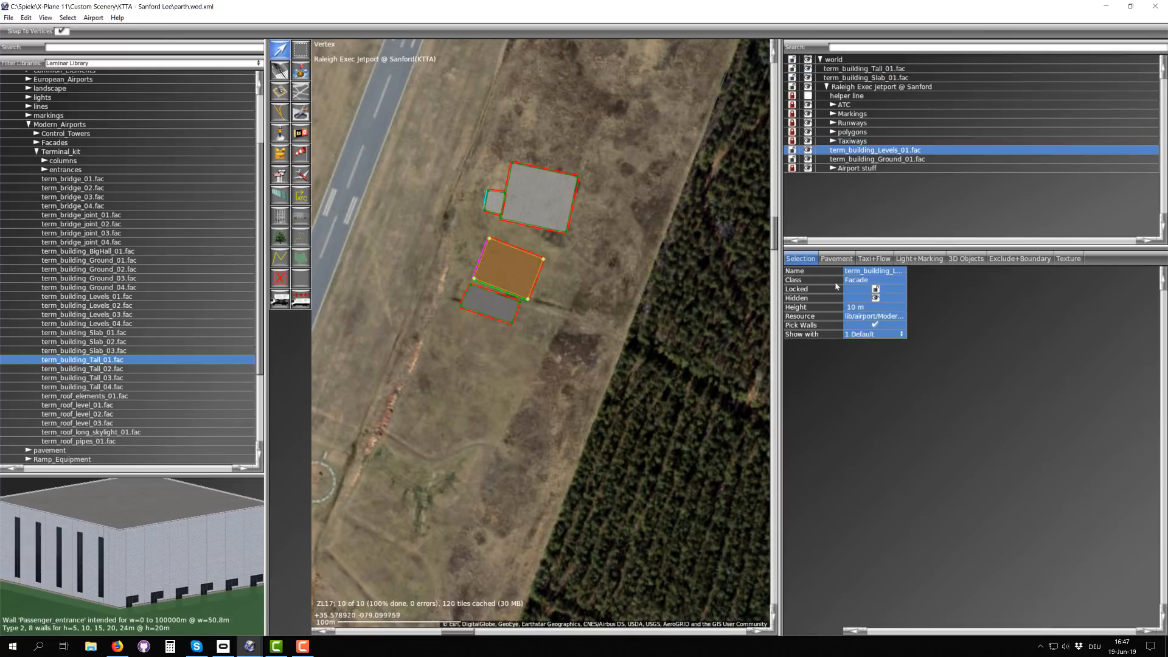
{"action": "left_click", "coordinate": [493, 311]}
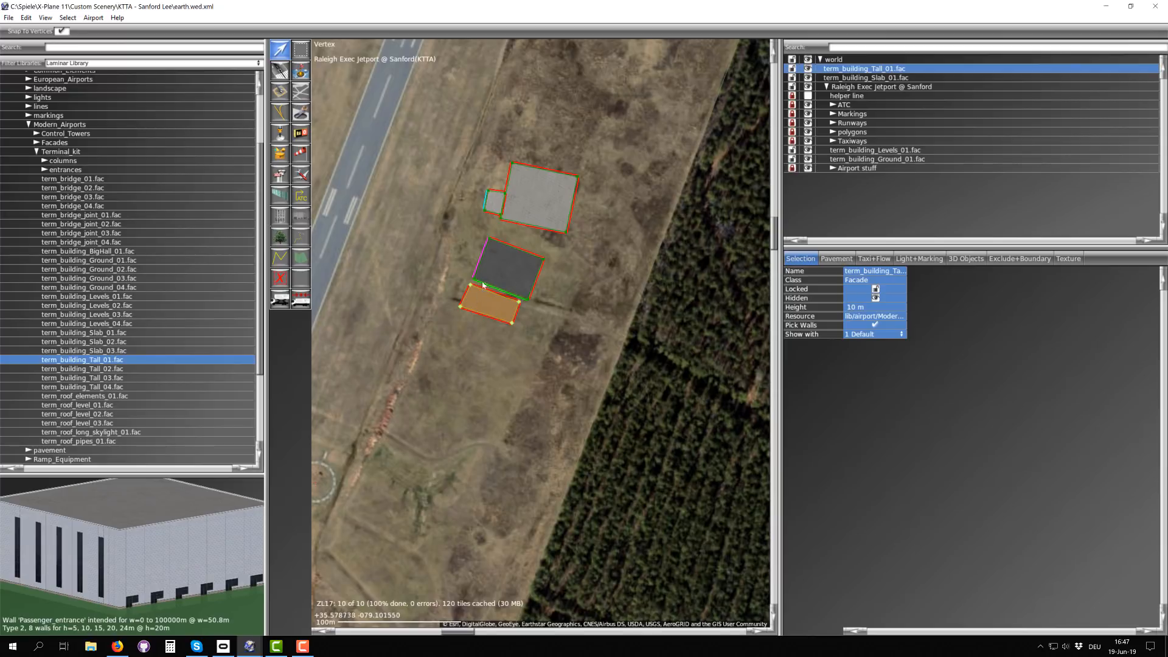
Step: Preview term_roof_elements_01.fac from several angles to examine its rooftop AC unit wall types
{"action": "left_click", "coordinate": [89, 396]}
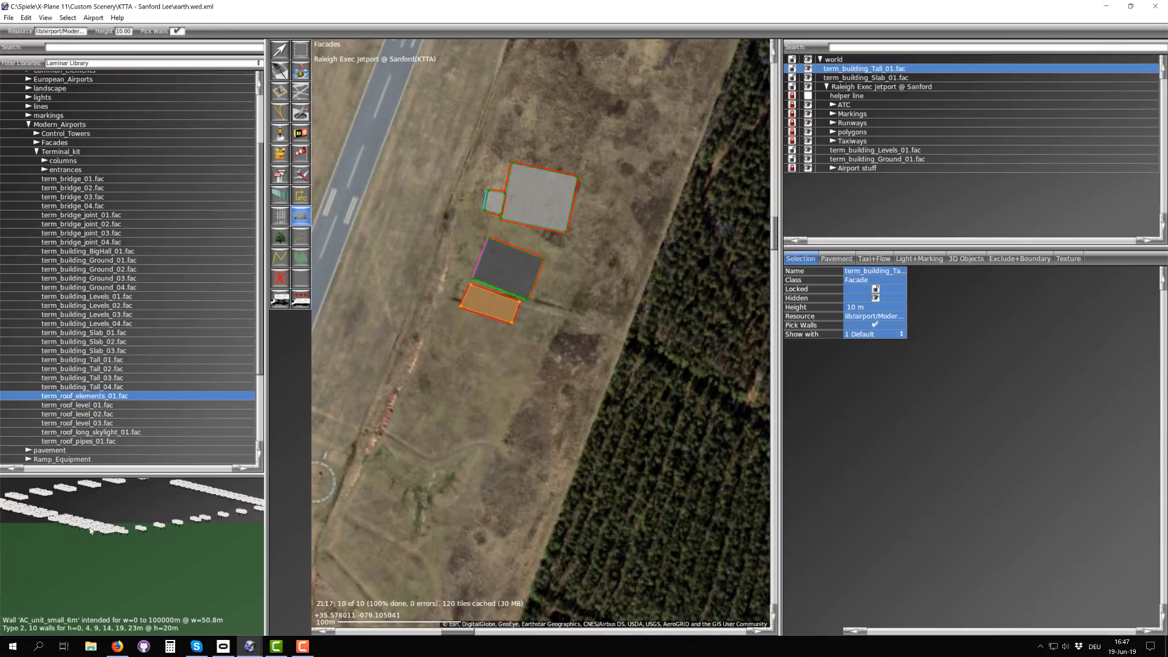
{"action": "left_click_drag", "start_coordinate": [92, 522], "coordinate": [61, 569]}
{"action": "scroll", "coordinate": [125, 556], "scroll_direction": "down", "scroll_amount": 3}
{"action": "left_click_drag", "start_coordinate": [183, 556], "coordinate": [138, 585]}
{"action": "scroll", "coordinate": [49, 539], "scroll_direction": "up", "scroll_amount": 2}
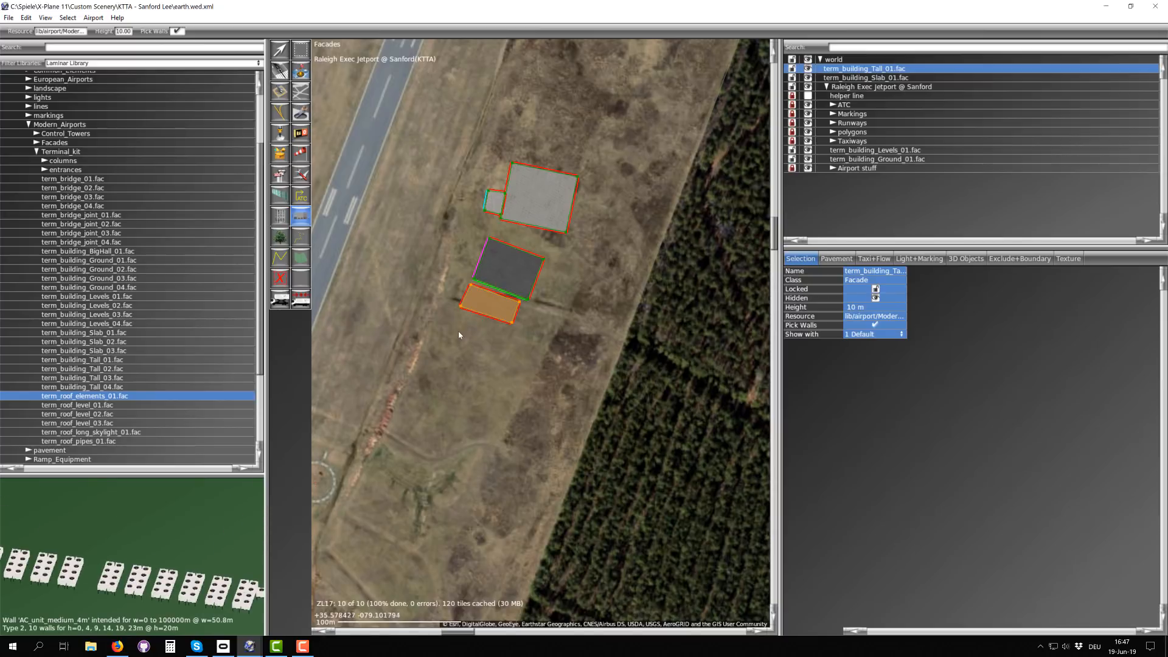
Step: Draw an open term_roof_elements_01.fac line about 38 m long across the levels building's roof, with a short southward segment at its east end
{"action": "scroll", "coordinate": [498, 269], "scroll_direction": "up", "scroll_amount": 3}
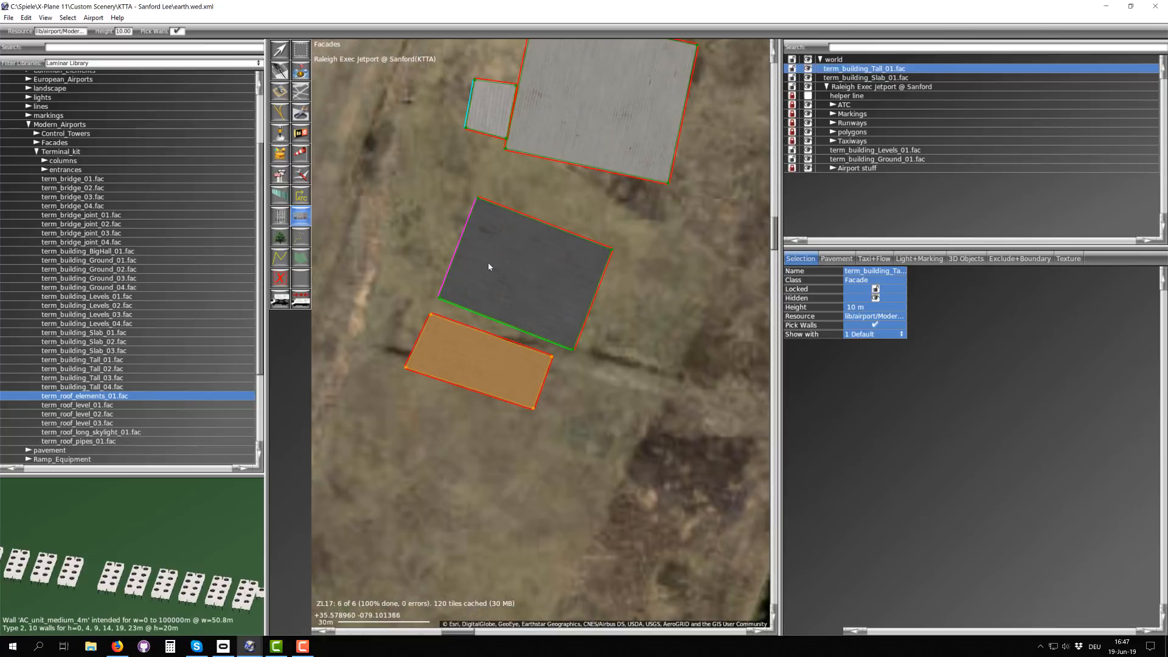
{"action": "left_click", "coordinate": [582, 295]}
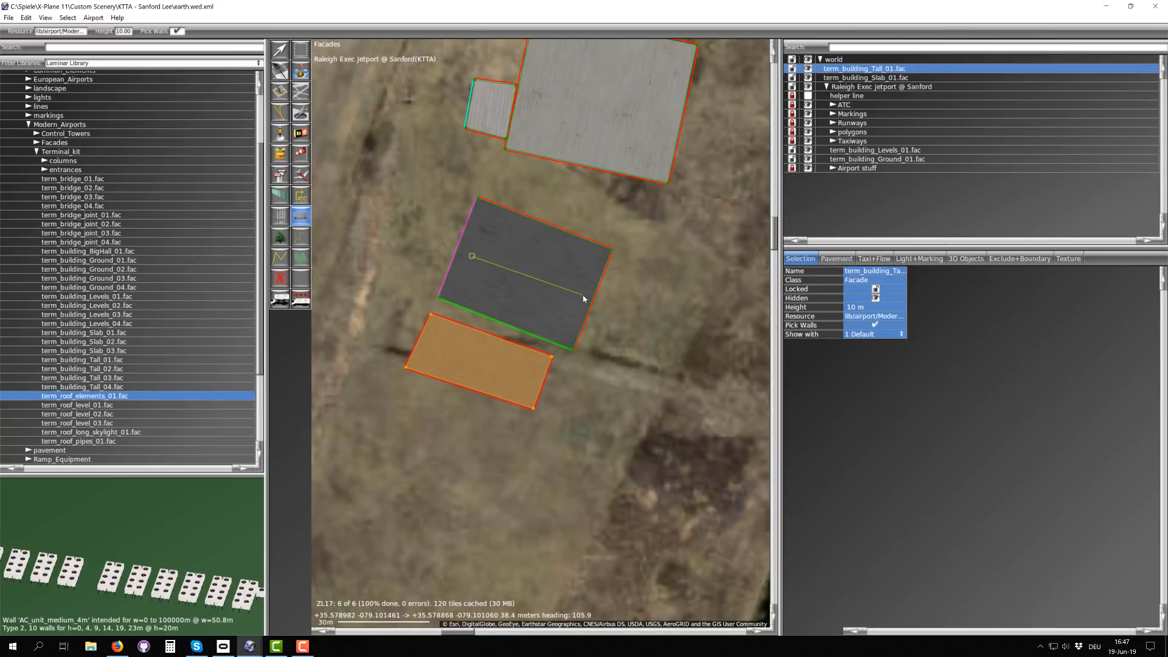
{"action": "left_click", "coordinate": [573, 320]}
{"action": "key", "text": "Return"}
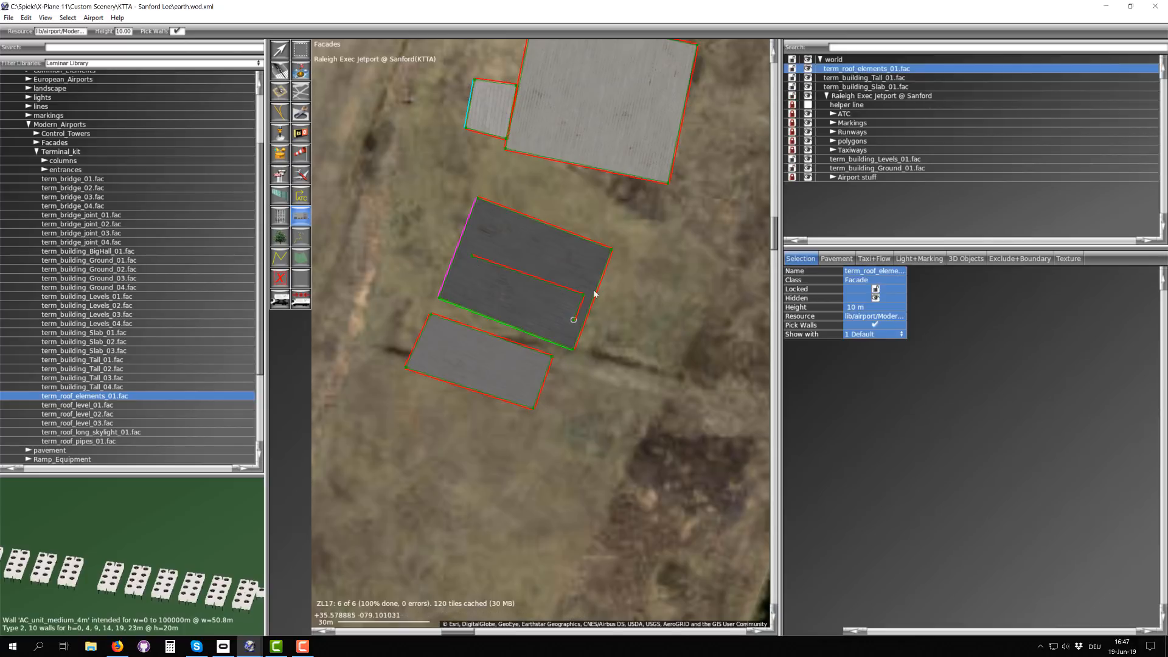
{"action": "scroll", "coordinate": [502, 265], "scroll_direction": "up", "scroll_amount": 3}
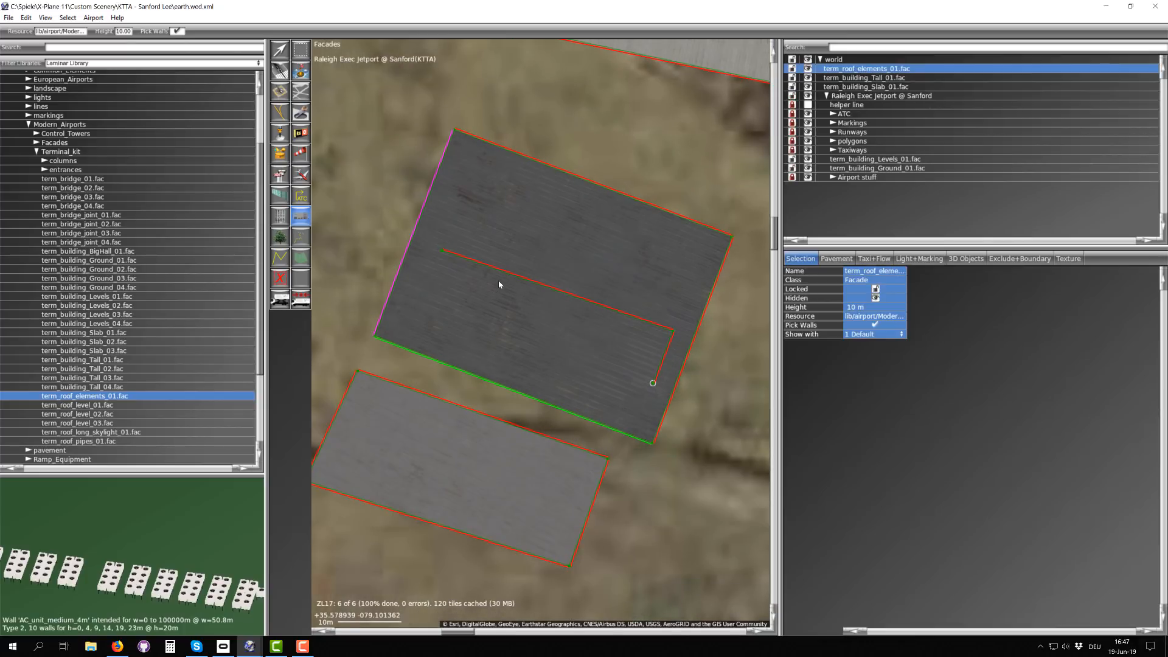
Step: Move the starting vertex of the term_roof_elements_01.fac line from its southeast end close to the levels building's northwest corner
{"action": "key", "text": "v"}
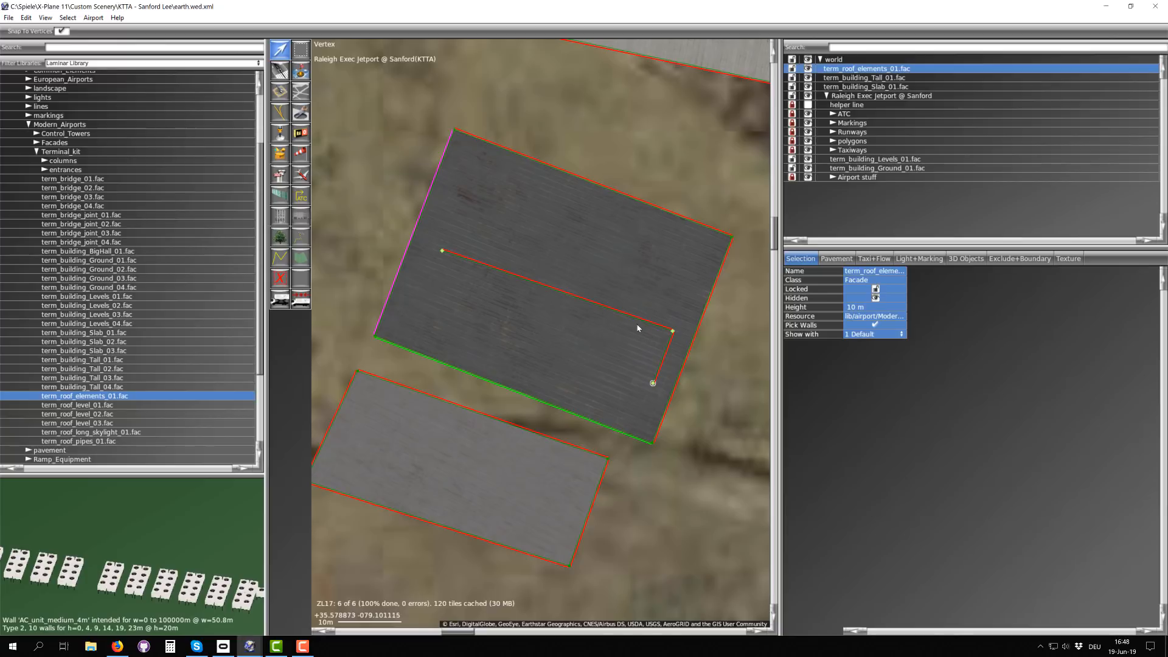
{"action": "scroll", "coordinate": [654, 374], "scroll_direction": "down", "scroll_amount": 1}
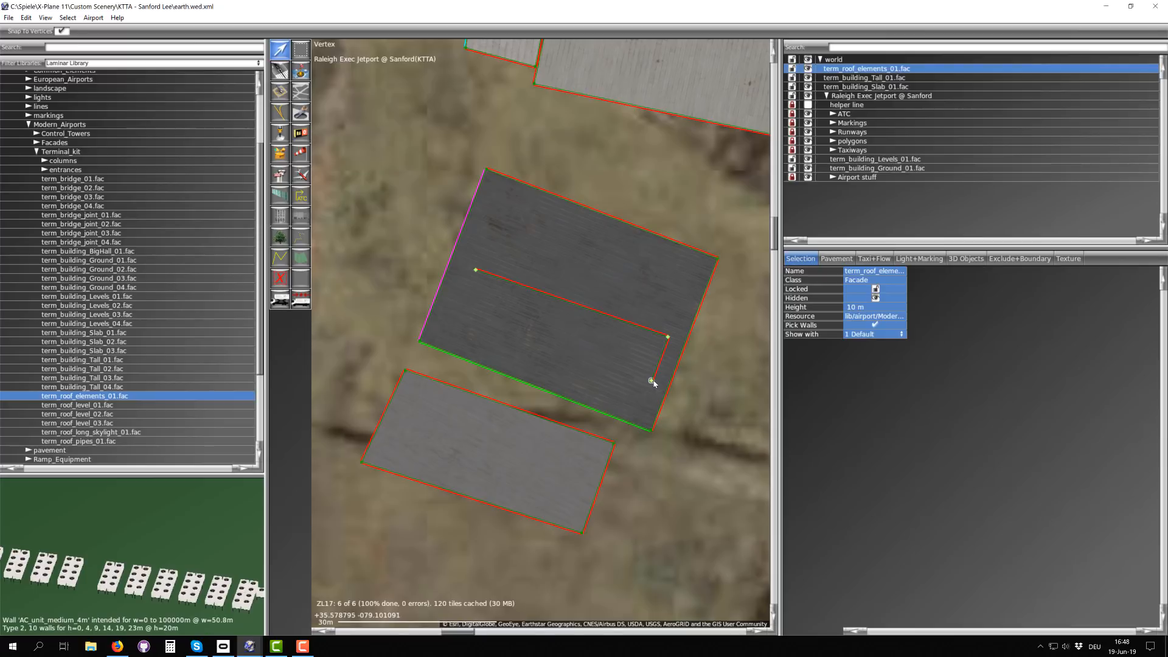
{"action": "scroll", "coordinate": [652, 384], "scroll_direction": "up", "scroll_amount": 5}
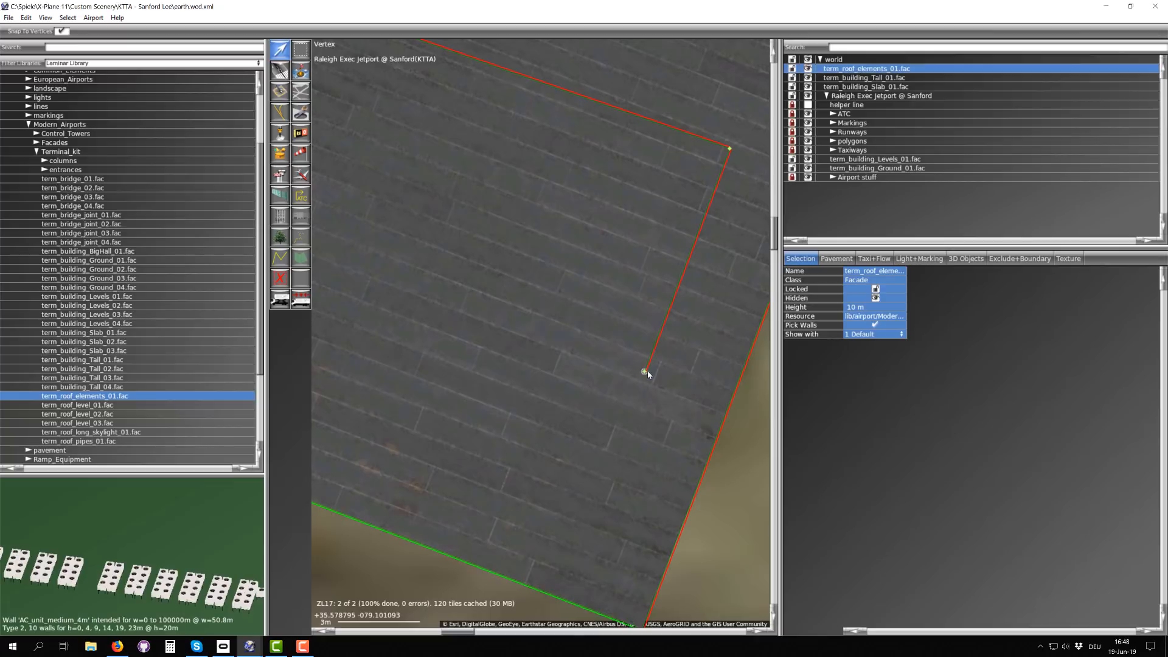
{"action": "scroll", "coordinate": [645, 373], "scroll_direction": "down", "scroll_amount": 5}
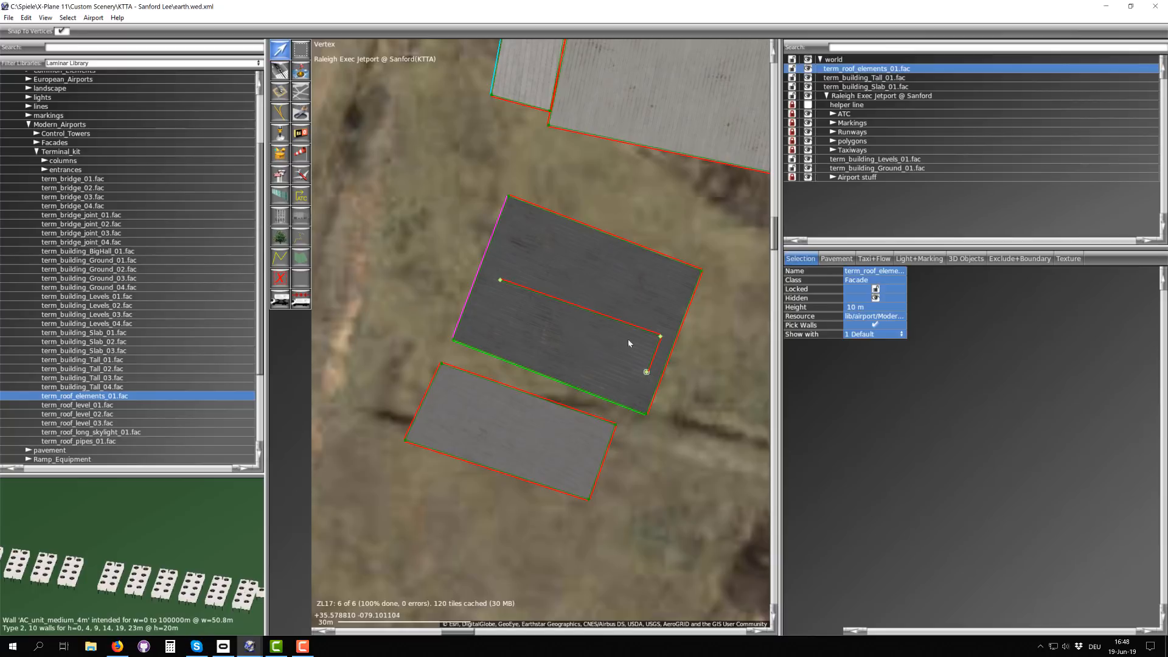
{"action": "scroll", "coordinate": [594, 279], "scroll_direction": "down", "scroll_amount": 2}
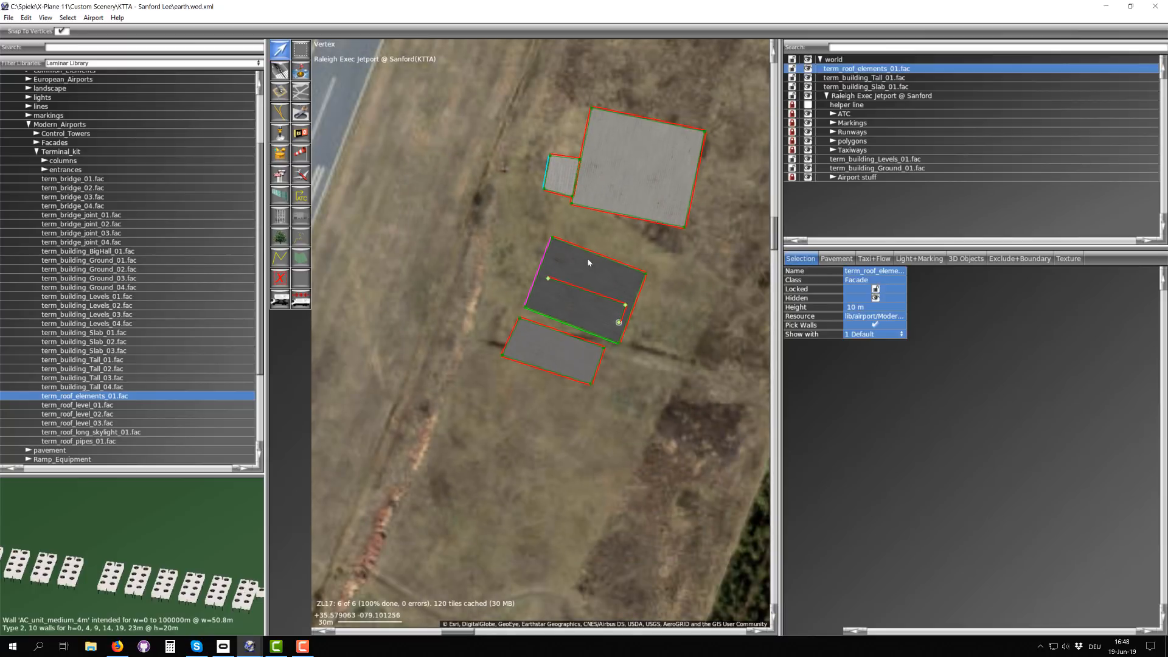
{"action": "left_click", "coordinate": [554, 241]}
{"action": "left_click_drag", "start_coordinate": [546, 229], "coordinate": [563, 242]}
{"action": "left_click", "coordinate": [552, 240]}
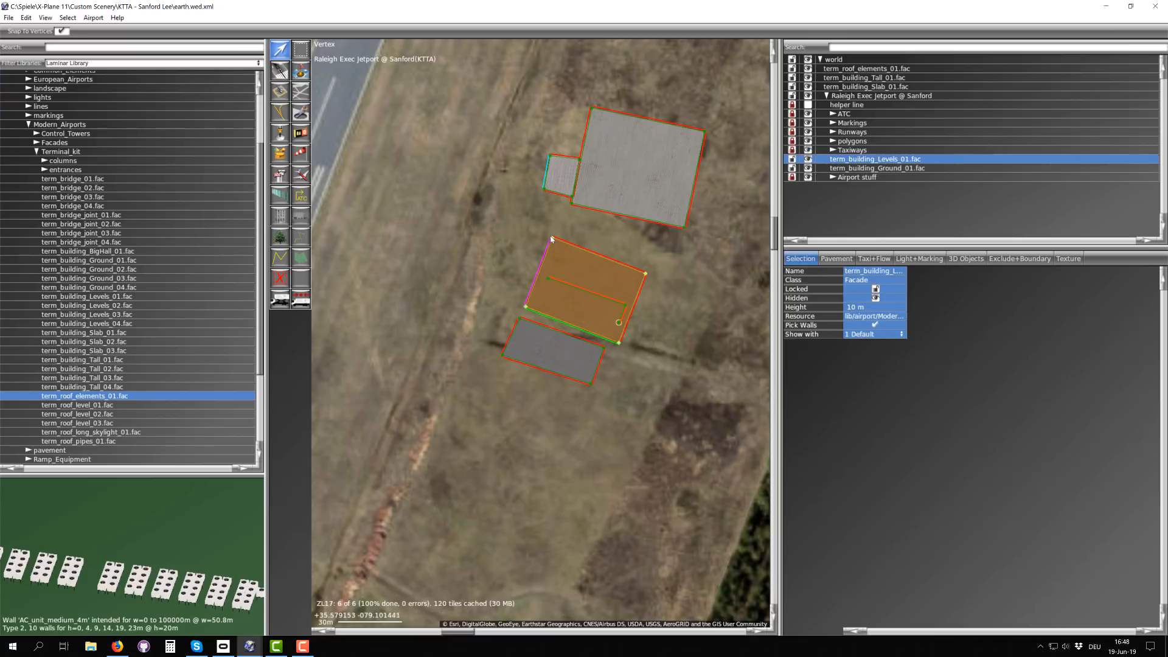
{"action": "scroll", "coordinate": [554, 238], "scroll_direction": "up", "scroll_amount": 2}
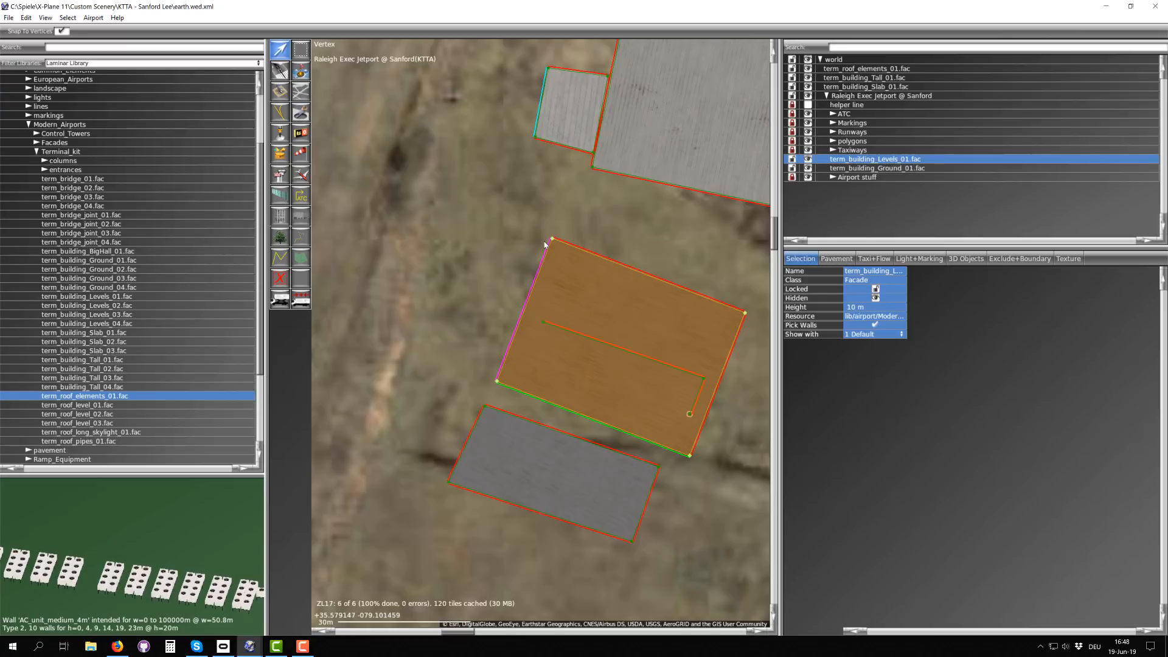
{"action": "scroll", "coordinate": [545, 244], "scroll_direction": "down", "scroll_amount": 2}
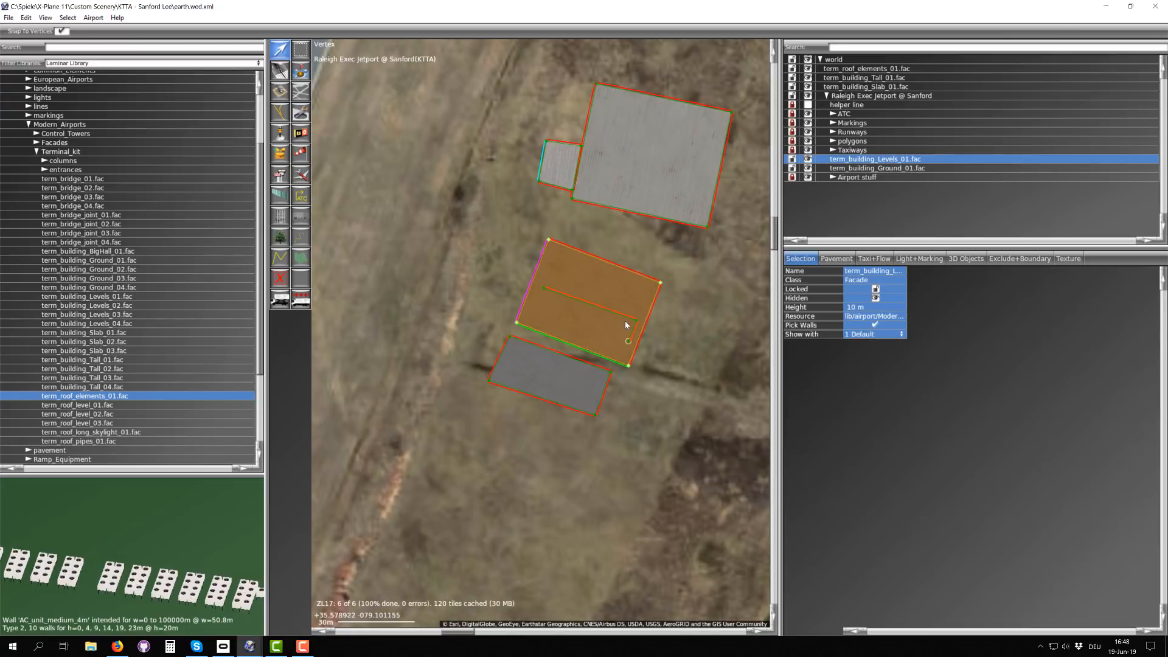
{"action": "left_click_drag", "start_coordinate": [629, 345], "coordinate": [552, 248]}
{"action": "scroll", "coordinate": [594, 313], "scroll_direction": "up", "scroll_amount": 3}
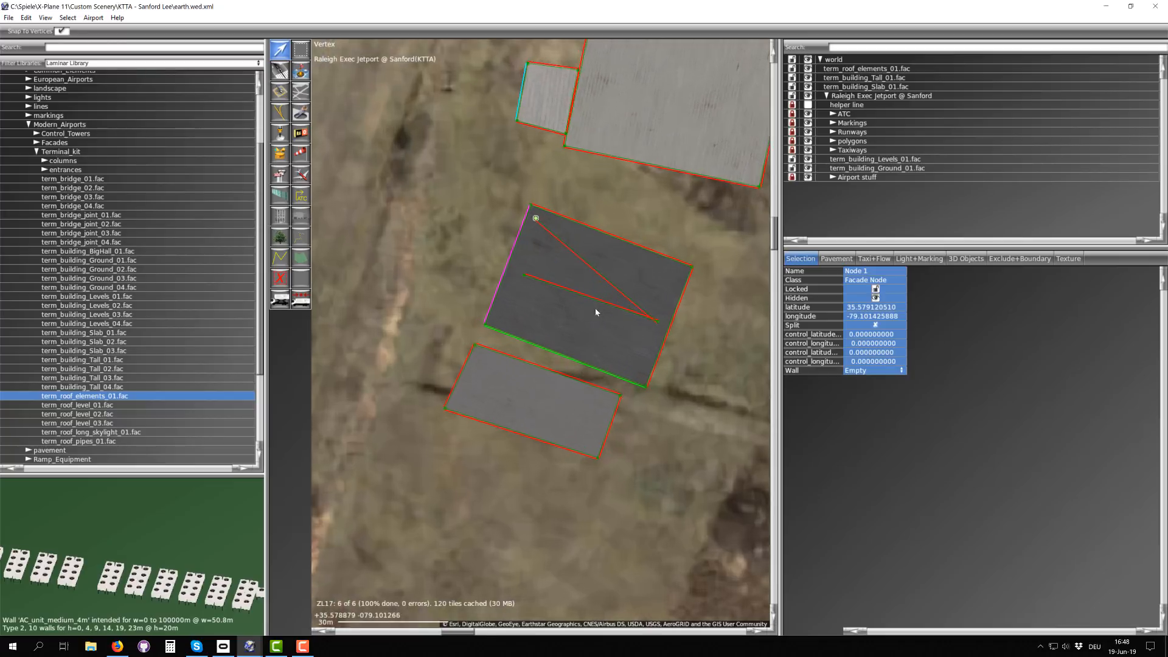
Step: Reshape the roof elements line's other two vertices southeastward across the roof and snap its starting vertex to the levels building's northwest corner
{"action": "left_click_drag", "start_coordinate": [686, 323], "coordinate": [575, 230]}
{"action": "left_click_drag", "start_coordinate": [494, 259], "coordinate": [625, 355]}
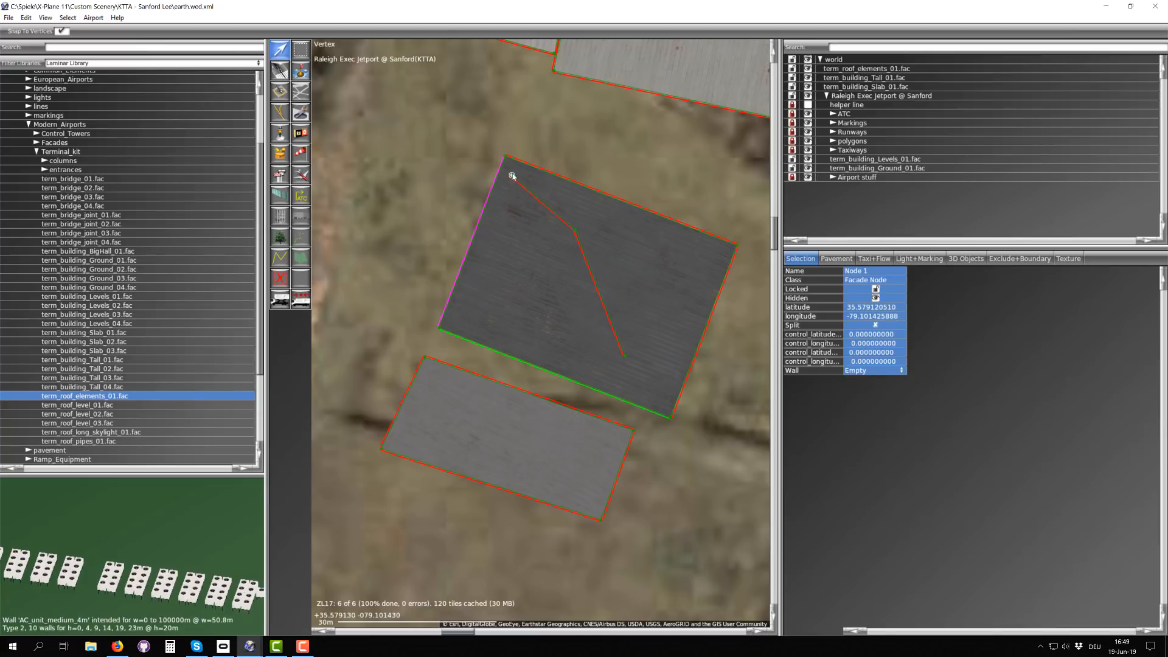
{"action": "left_click_drag", "start_coordinate": [513, 176], "coordinate": [506, 159]}
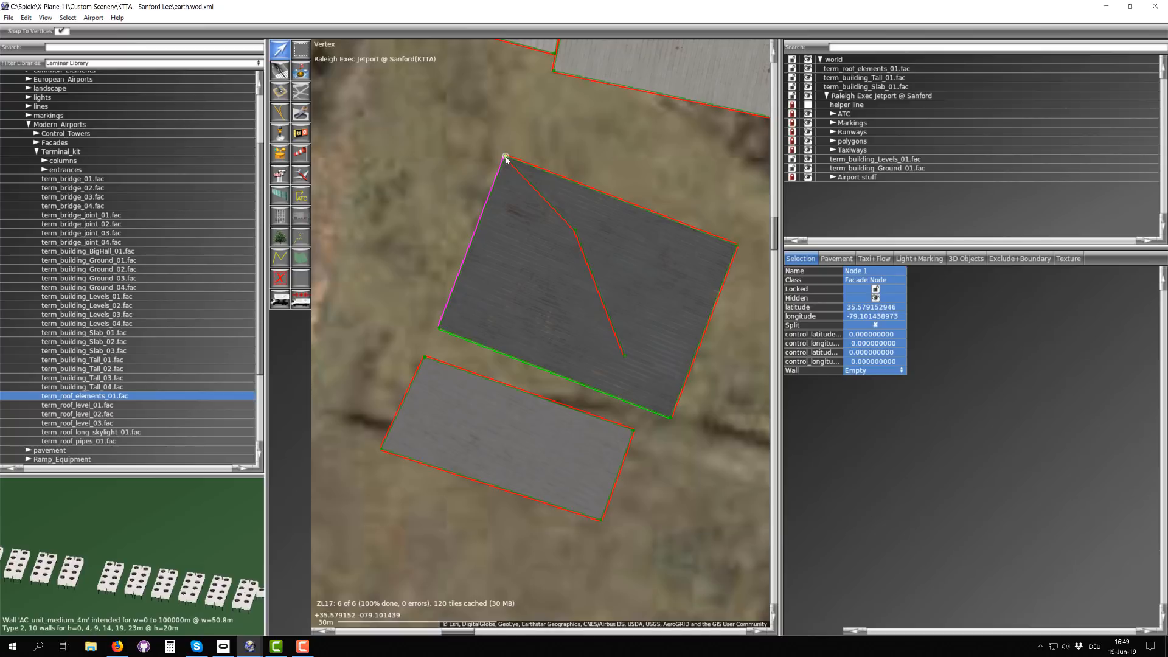
{"action": "left_click", "coordinate": [544, 203]}
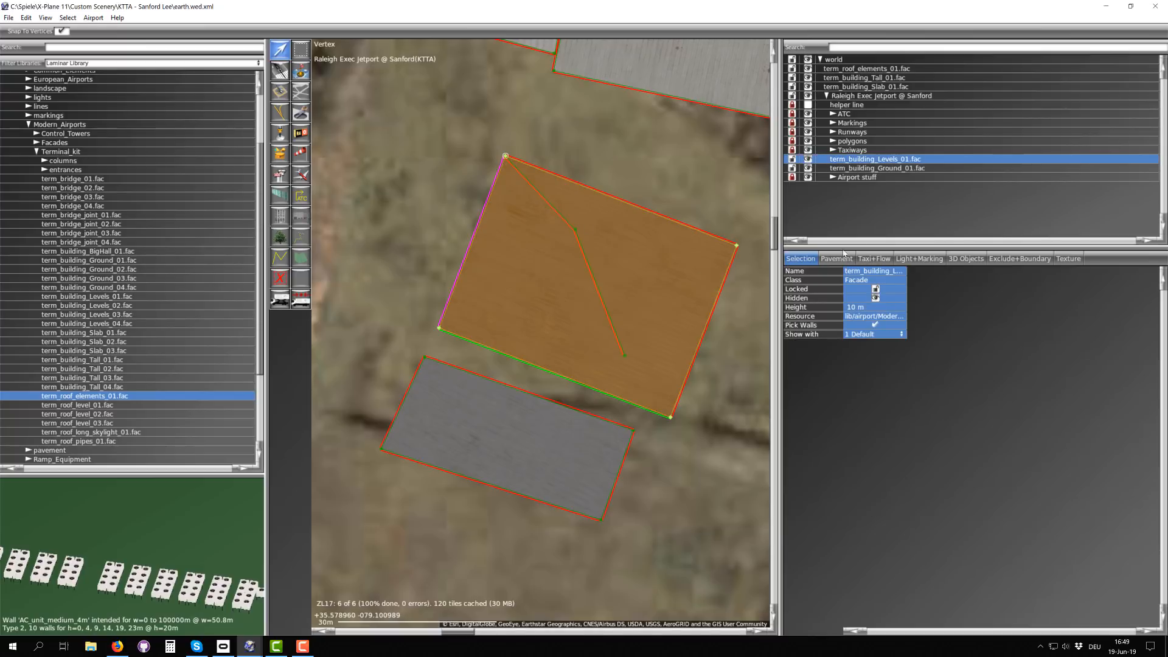
{"action": "left_click", "coordinate": [856, 171]}
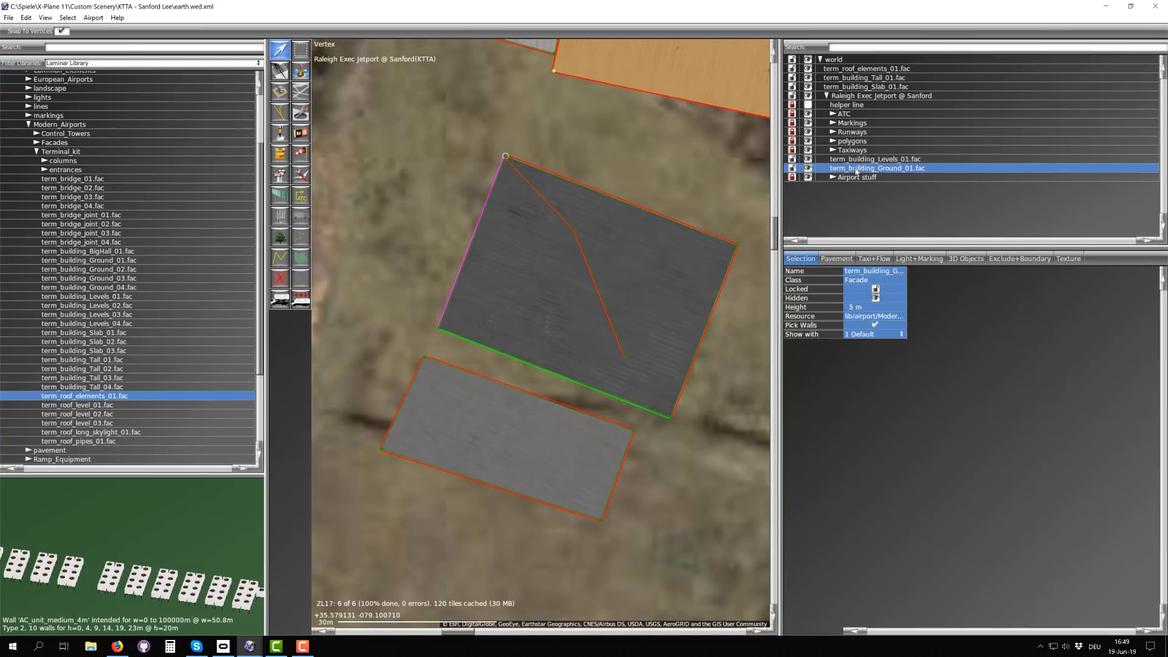
{"action": "left_click", "coordinate": [586, 266]}
{"action": "left_click", "coordinate": [857, 70]}
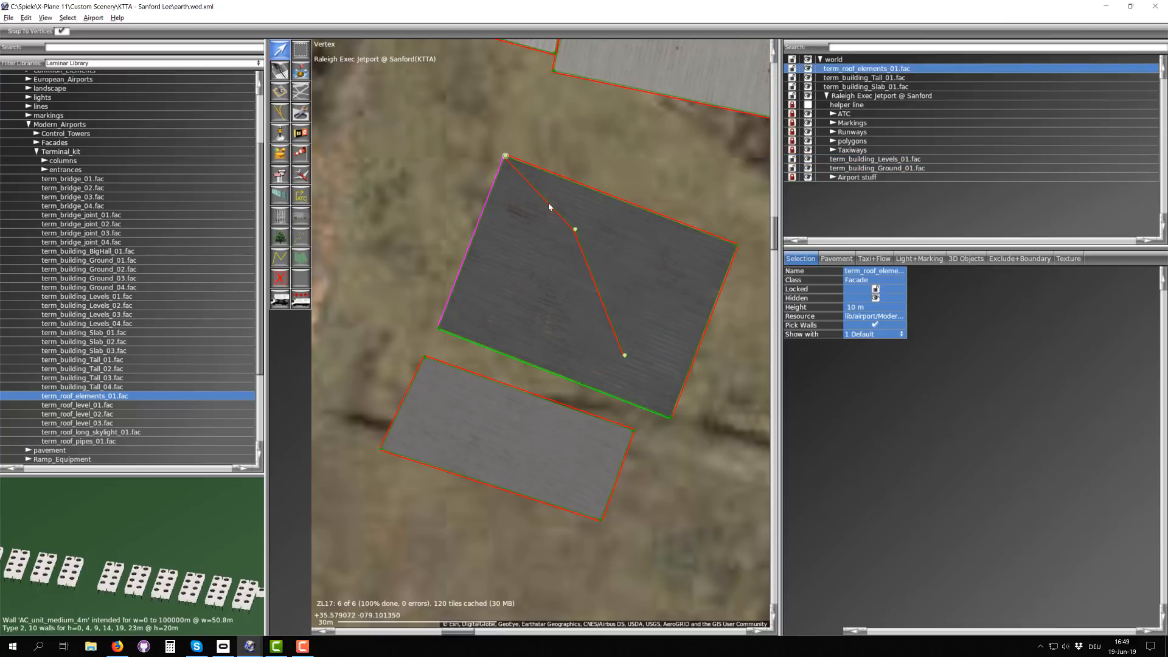
{"action": "left_click", "coordinate": [525, 138]}
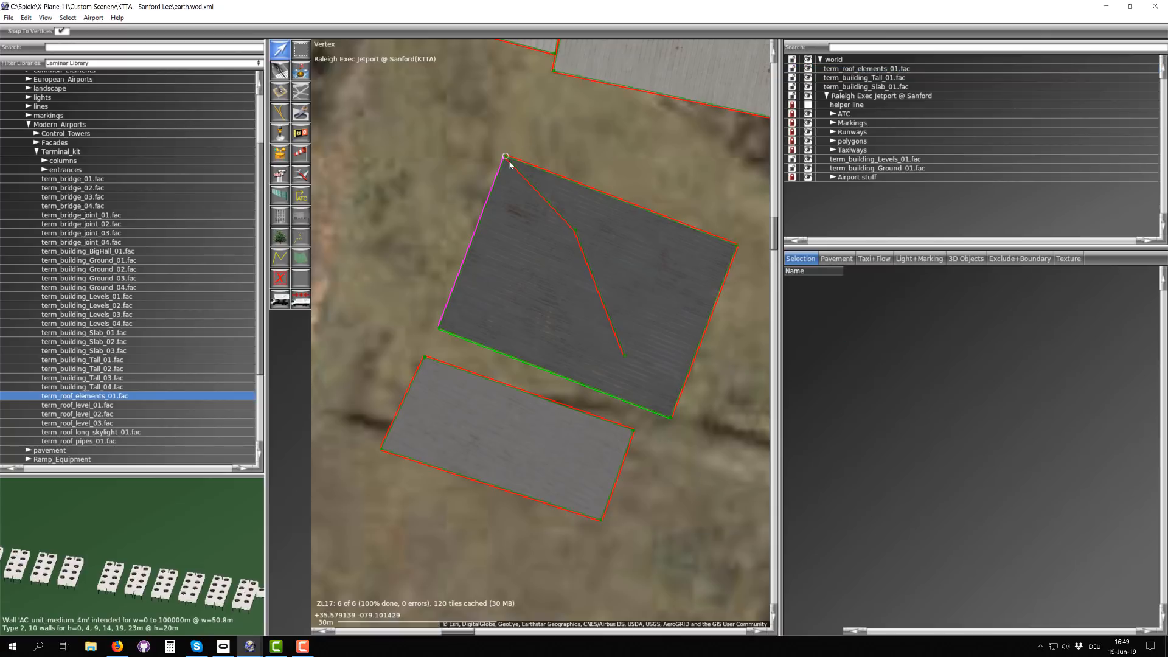
Step: Insert a vertex on the roof elements line's first segment and set that vertex's wall type to AC_unit_small_2m
{"action": "scroll", "coordinate": [546, 196], "scroll_direction": "up", "scroll_amount": 3}
{"action": "left_click", "coordinate": [554, 214]}
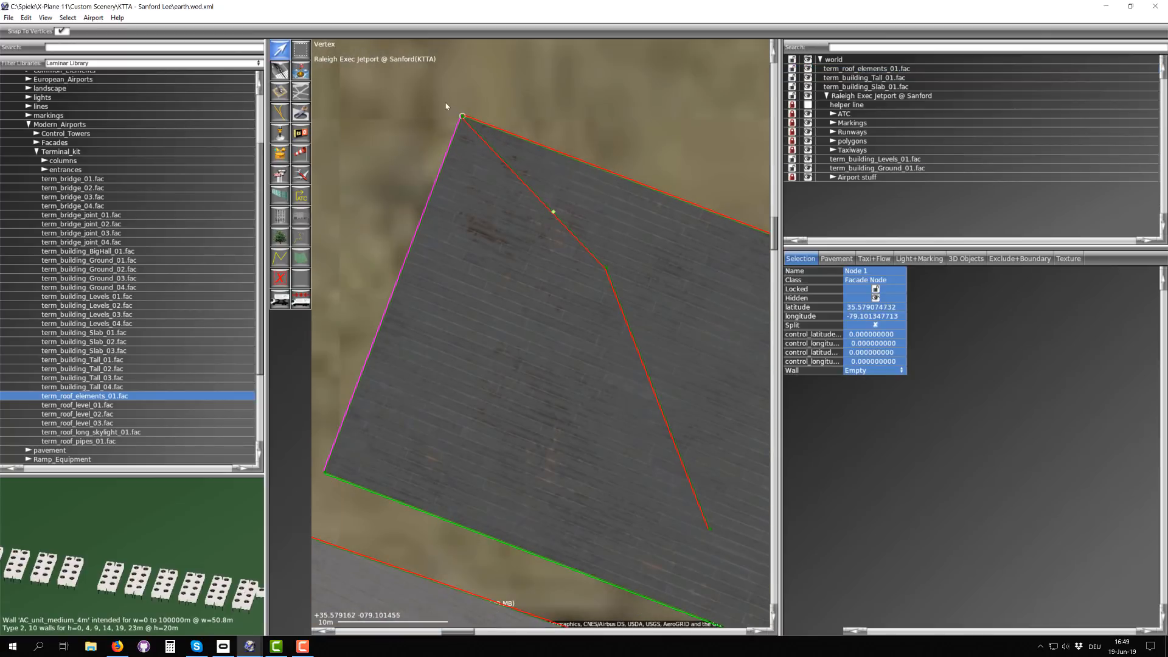
{"action": "left_click", "coordinate": [863, 371]}
{"action": "left_click", "coordinate": [862, 373]}
{"action": "left_click", "coordinate": [870, 371]}
{"action": "left_click", "coordinate": [871, 385]}
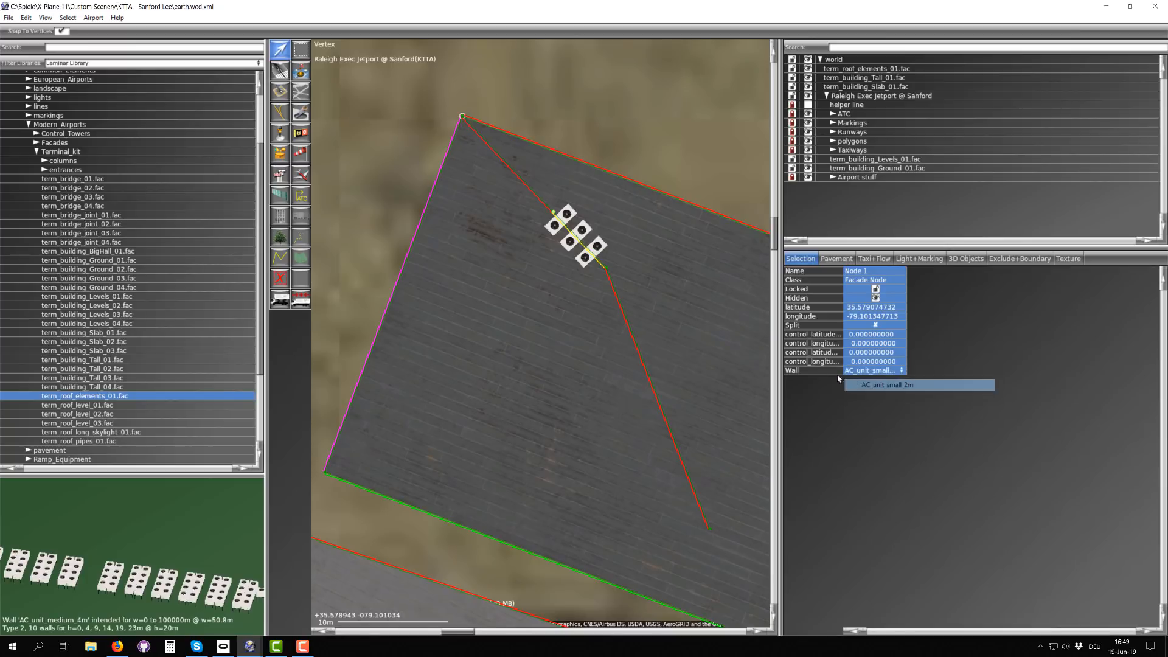
Step: Try Skylight_1_8m on the roof elements line's last segment, and settle on wall type Skylight_1_12m
{"action": "left_click", "coordinate": [613, 268]}
{"action": "left_click", "coordinate": [607, 268]}
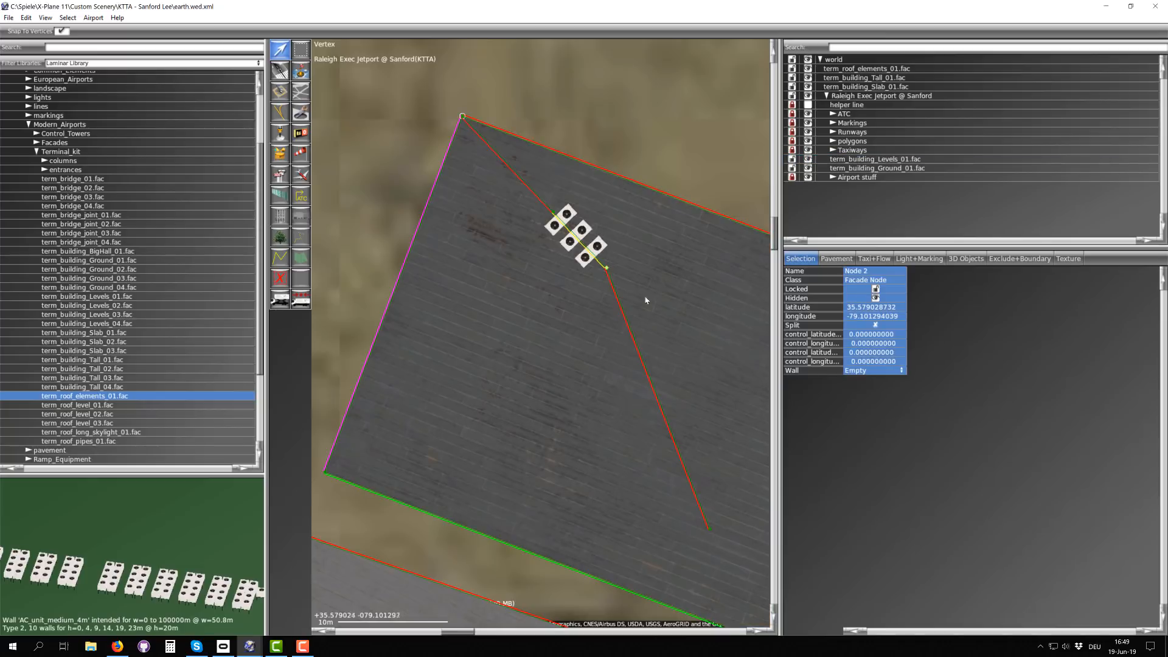
{"action": "left_click", "coordinate": [859, 368]}
{"action": "left_click", "coordinate": [864, 372]}
{"action": "left_click", "coordinate": [881, 467]}
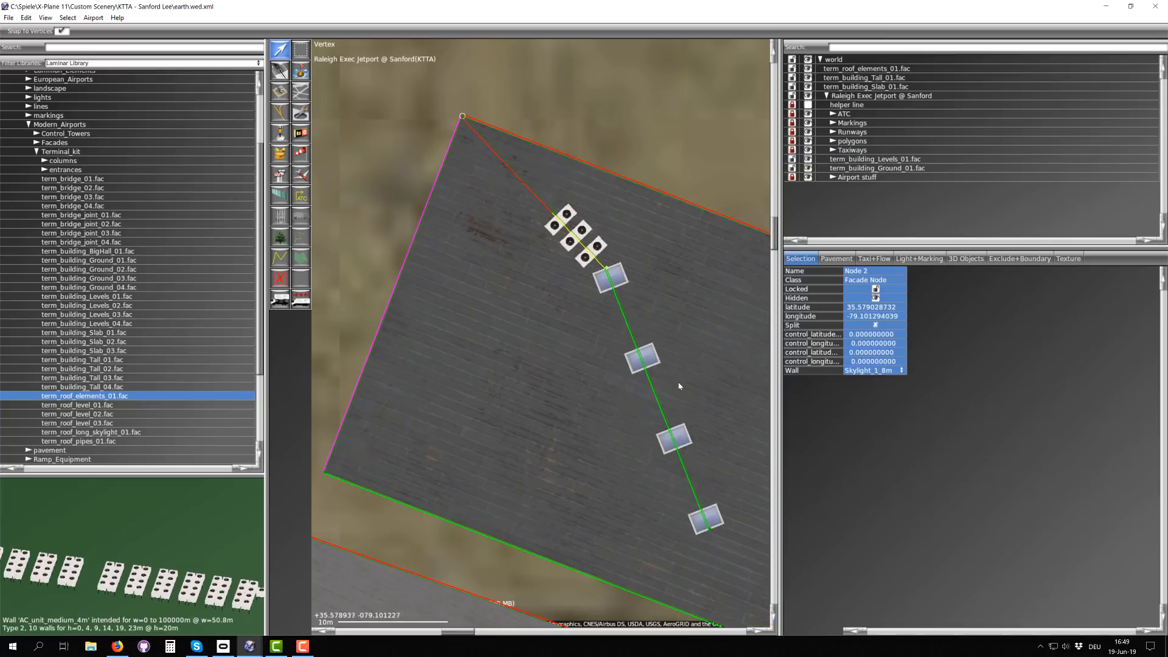
{"action": "scroll", "coordinate": [676, 380], "scroll_direction": "down", "scroll_amount": 2}
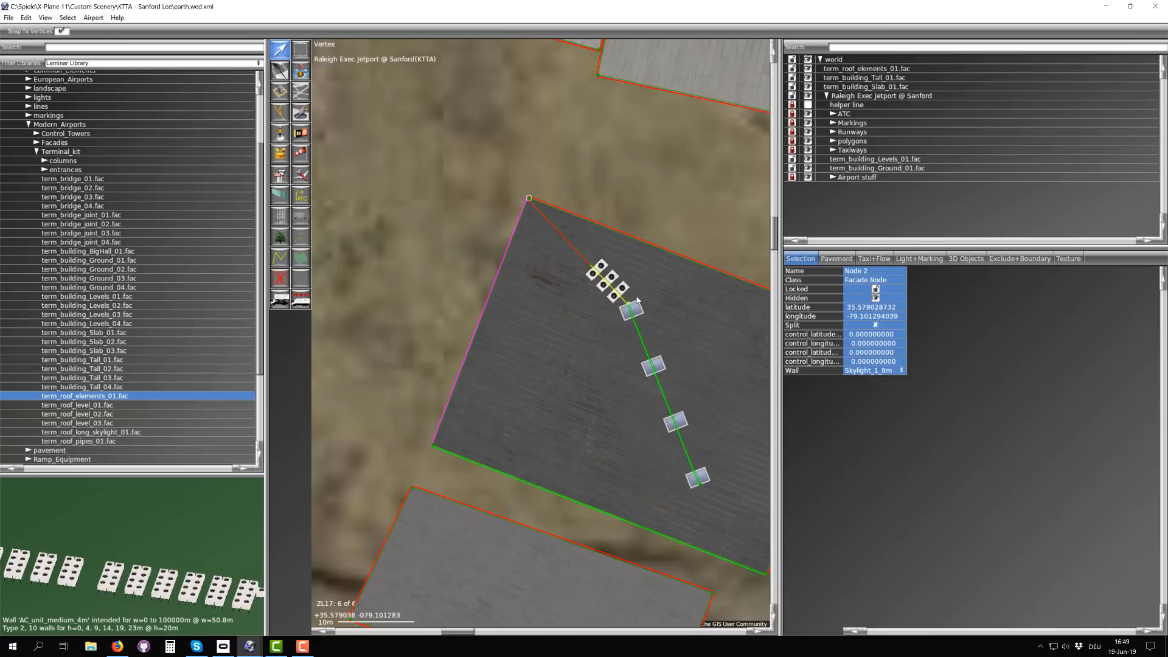
{"action": "left_click", "coordinate": [861, 371]}
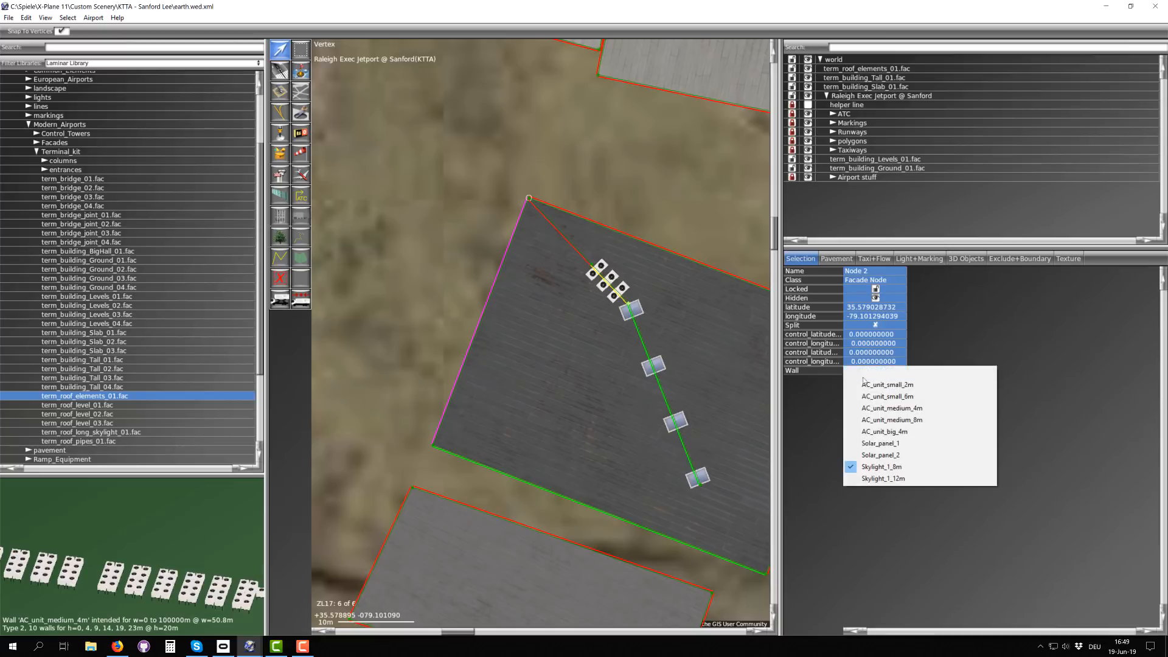
{"action": "left_click", "coordinate": [886, 478]}
Step: Stretch the AC unit segment along the roof's north edge and align the skylight segment southward, parallel to the east edge
{"action": "scroll", "coordinate": [631, 316], "scroll_direction": "down", "scroll_amount": 2}
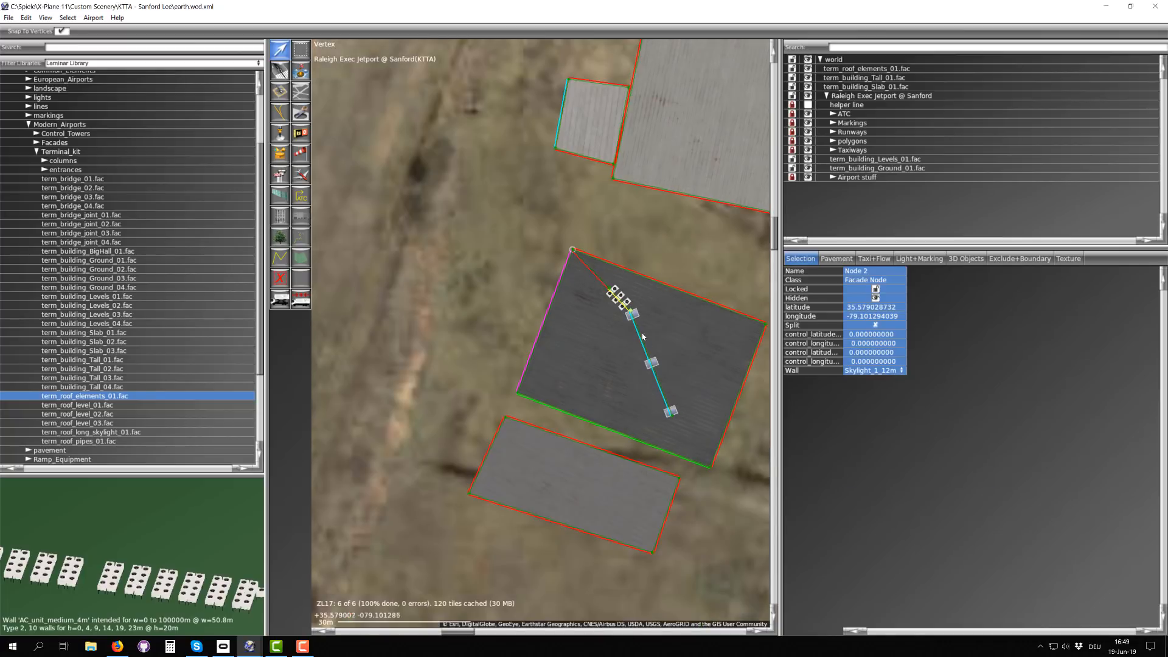
{"action": "scroll", "coordinate": [578, 310], "scroll_direction": "up", "scroll_amount": 5}
{"action": "scroll", "coordinate": [534, 306], "scroll_direction": "down", "scroll_amount": 3}
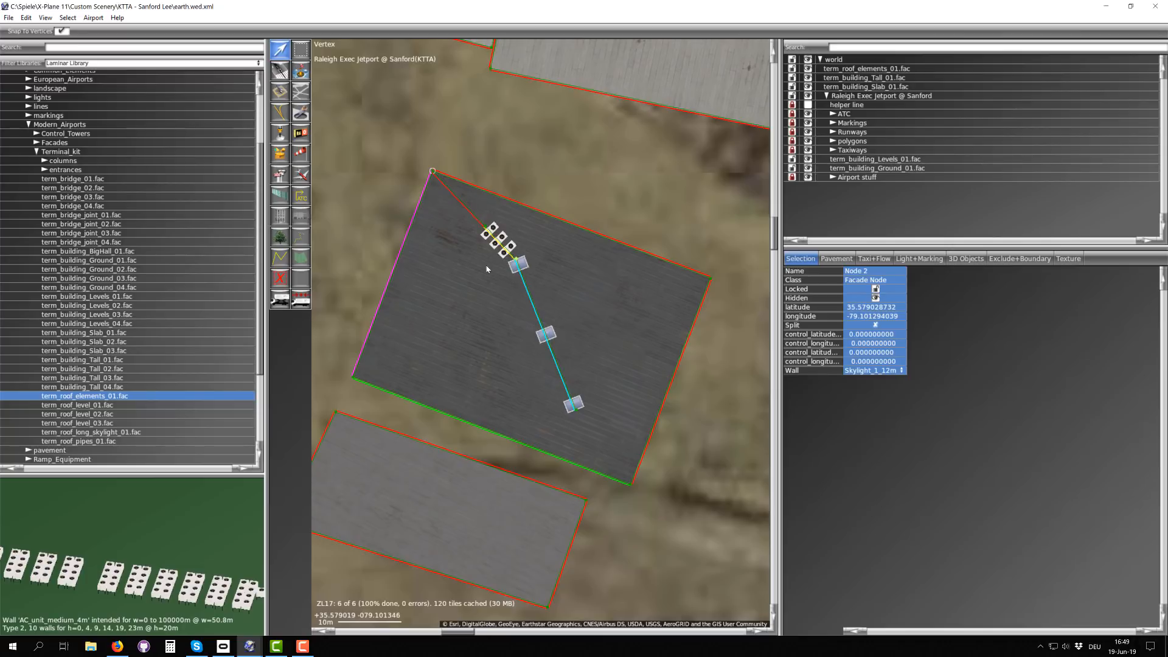
{"action": "scroll", "coordinate": [494, 243], "scroll_direction": "up", "scroll_amount": 3}
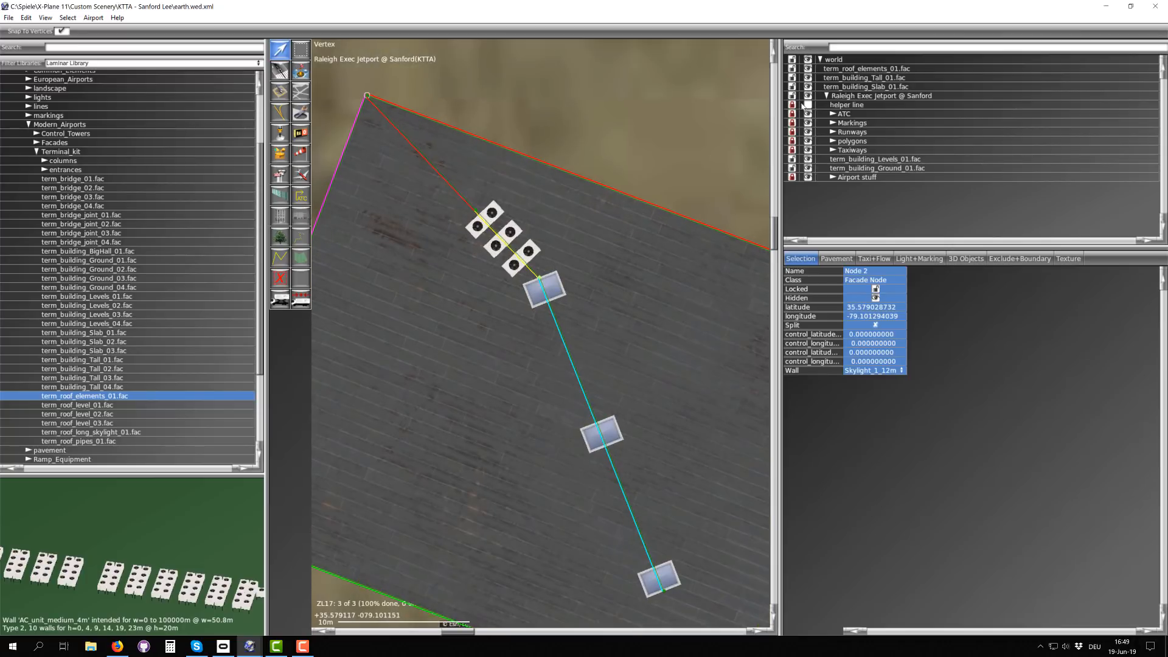
{"action": "left_click", "coordinate": [852, 69]}
{"action": "left_click_drag", "start_coordinate": [542, 280], "coordinate": [735, 321]}
{"action": "middle_click_drag", "start_coordinate": [737, 321], "coordinate": [609, 239]}
{"action": "scroll", "coordinate": [762, 243], "scroll_direction": "down", "scroll_amount": 2}
{"action": "scroll", "coordinate": [763, 243], "scroll_direction": "down", "scroll_amount": 1}
{"action": "left_click_drag", "start_coordinate": [606, 238], "coordinate": [626, 237]}
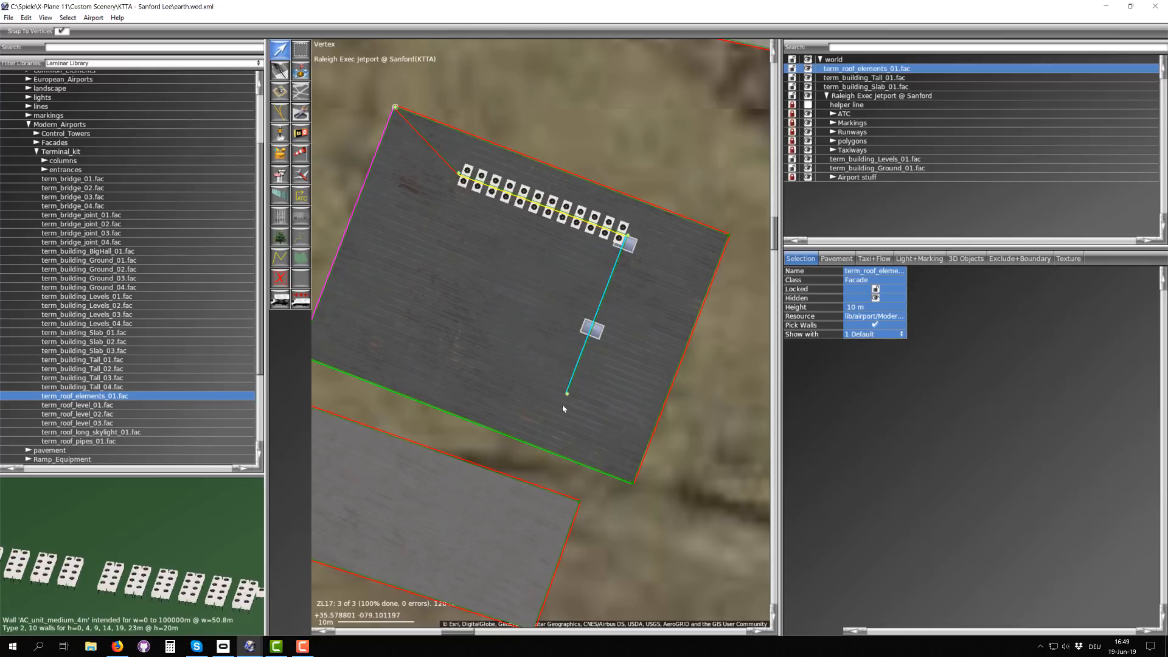
{"action": "left_click_drag", "start_coordinate": [568, 395], "coordinate": [556, 430]}
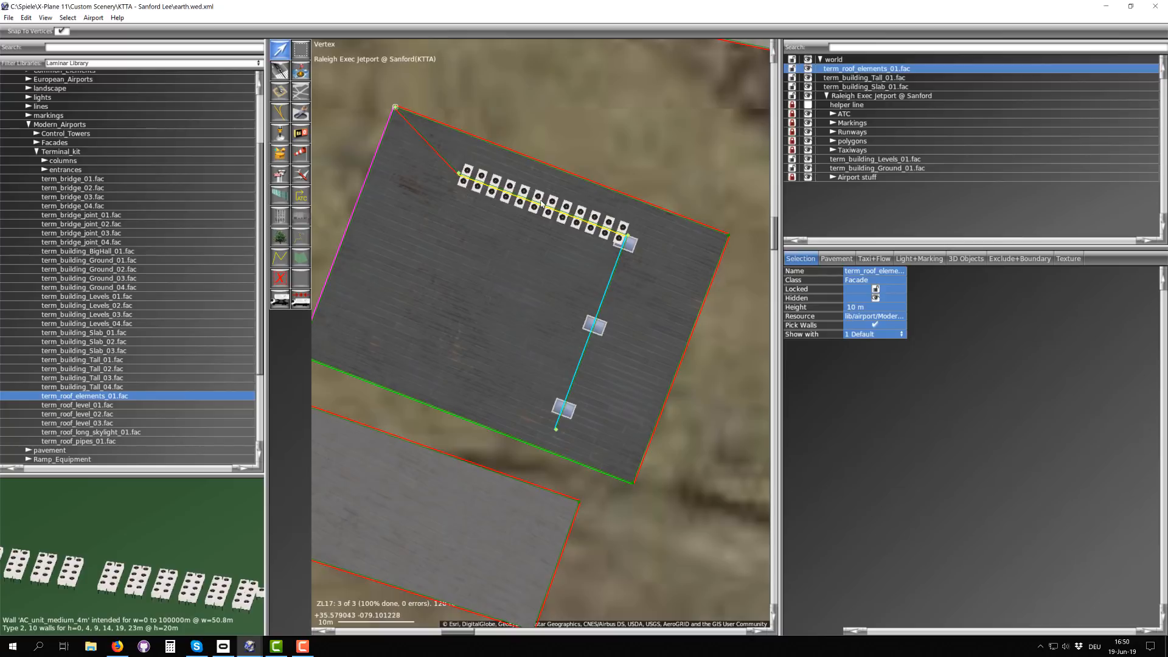
Step: Draw a four-sided term_roof_level_01.fac facade with a west side about 9.5 m long on the levels building's roof
{"action": "left_click", "coordinate": [78, 407]}
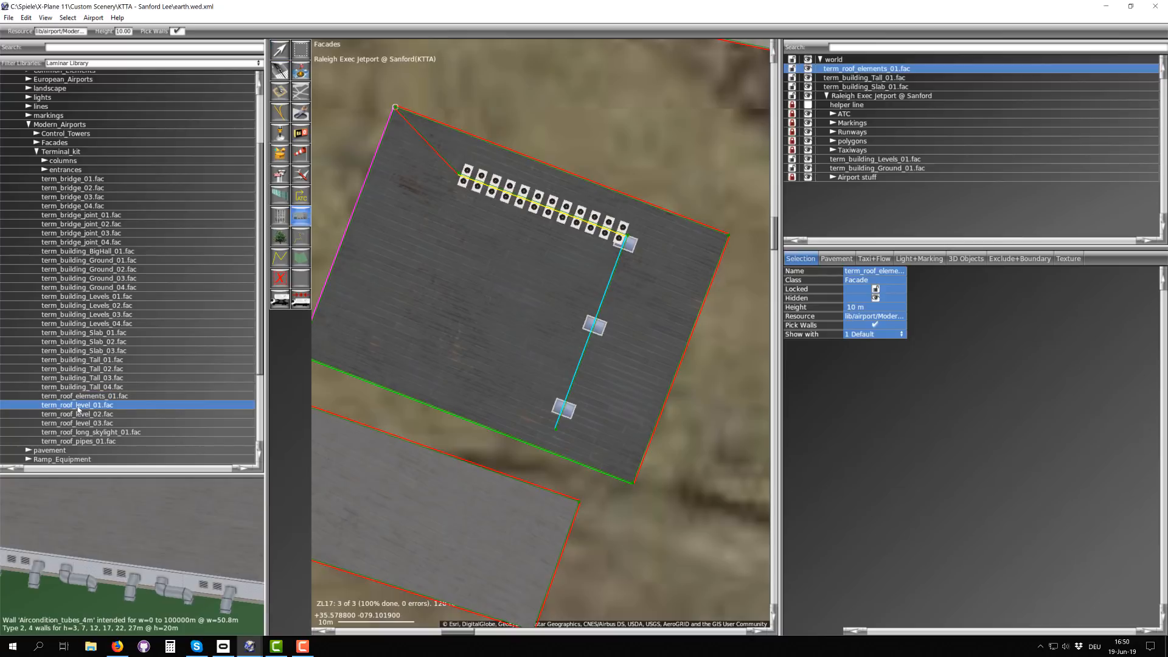
{"action": "scroll", "coordinate": [110, 541], "scroll_direction": "down", "scroll_amount": 4}
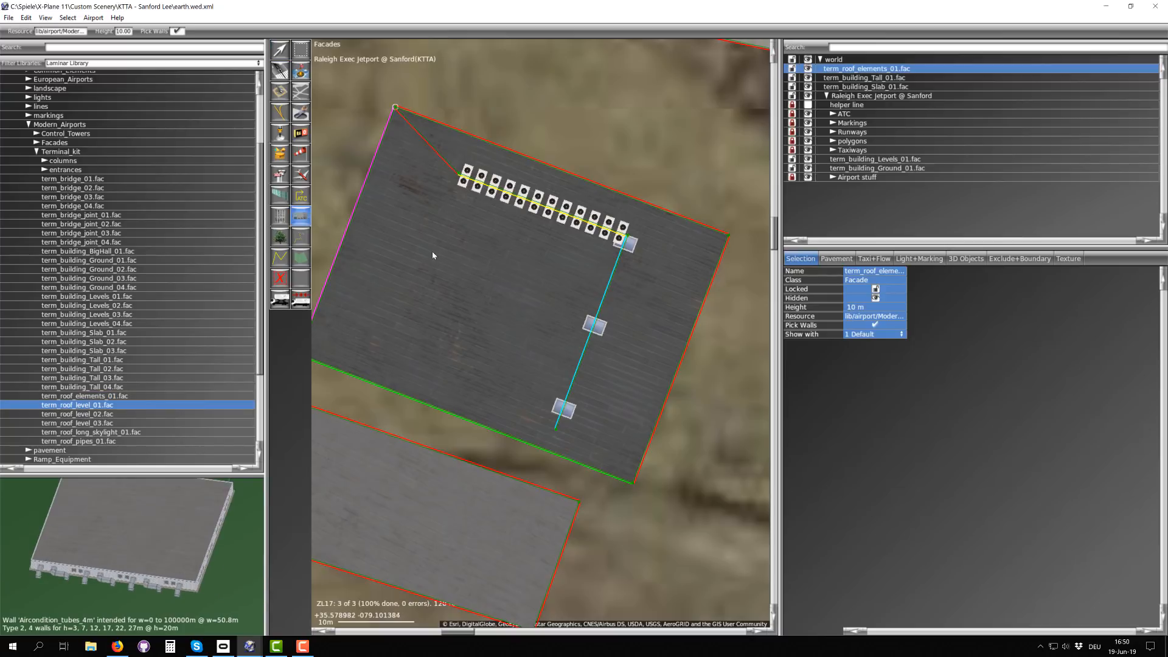
{"action": "left_click", "coordinate": [410, 322]}
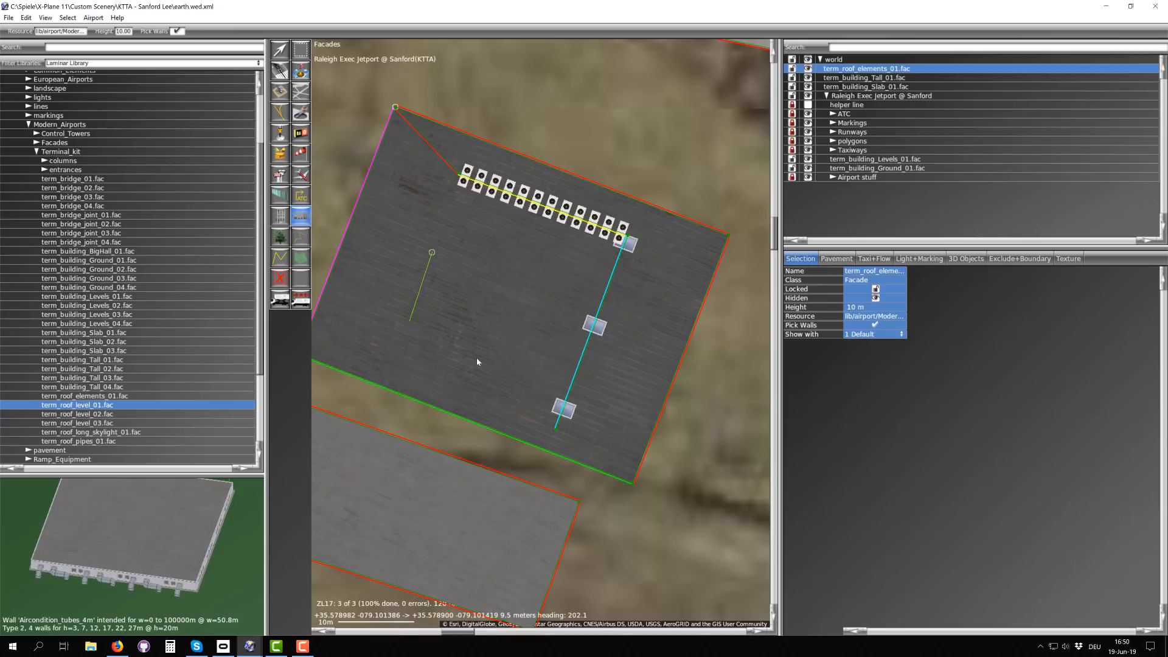
{"action": "left_click", "coordinate": [513, 362]}
{"action": "left_click", "coordinate": [545, 286]}
{"action": "left_click", "coordinate": [432, 253]}
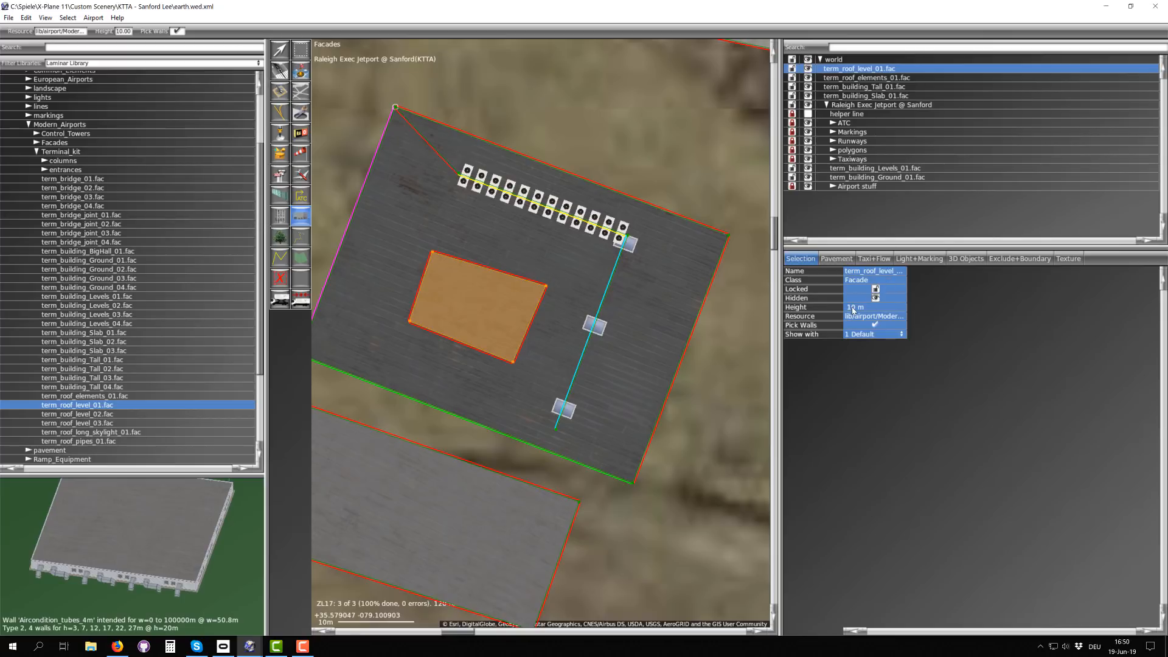
Step: Square up the northwest corner of the roof level facade and set its west wall to Service_entrance
{"action": "key", "text": "v"}
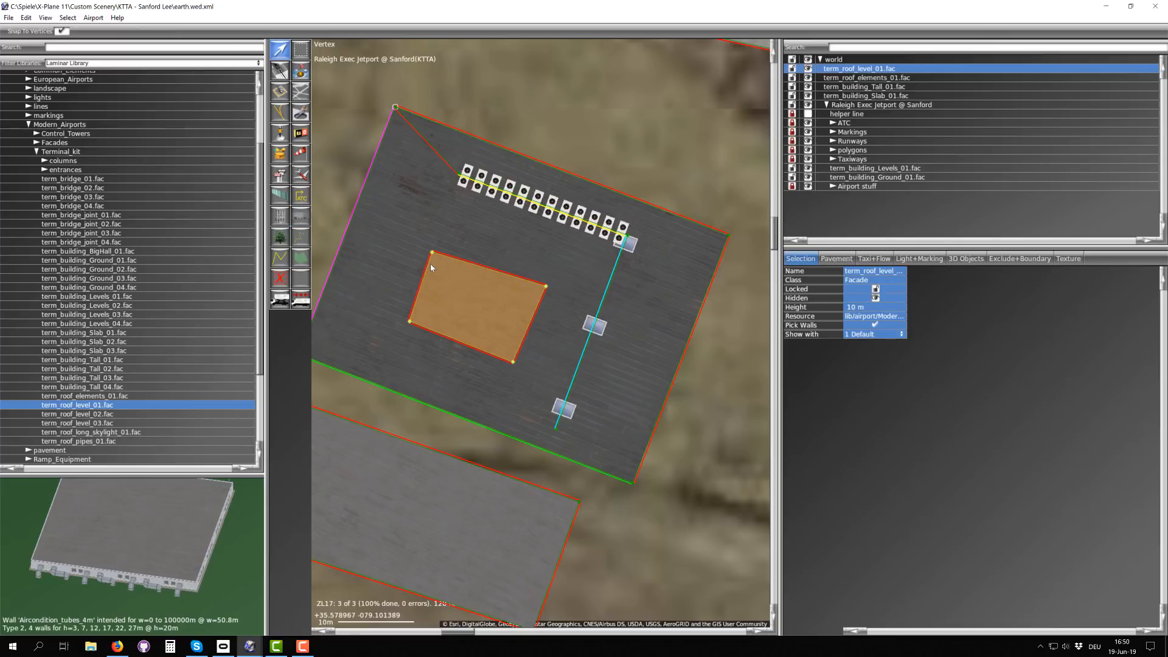
{"action": "left_click_drag", "start_coordinate": [433, 248], "coordinate": [439, 245]}
{"action": "left_click_drag", "start_coordinate": [353, 176], "coordinate": [441, 273]}
{"action": "left_click_drag", "start_coordinate": [428, 235], "coordinate": [456, 272]}
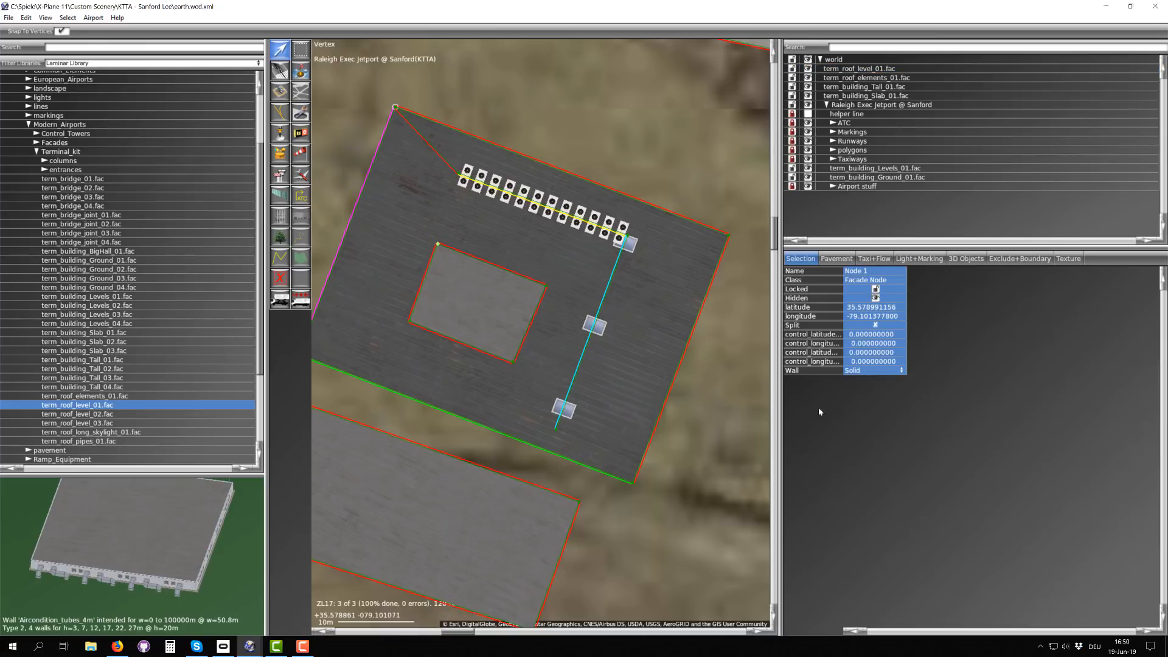
{"action": "left_click", "coordinate": [871, 372]}
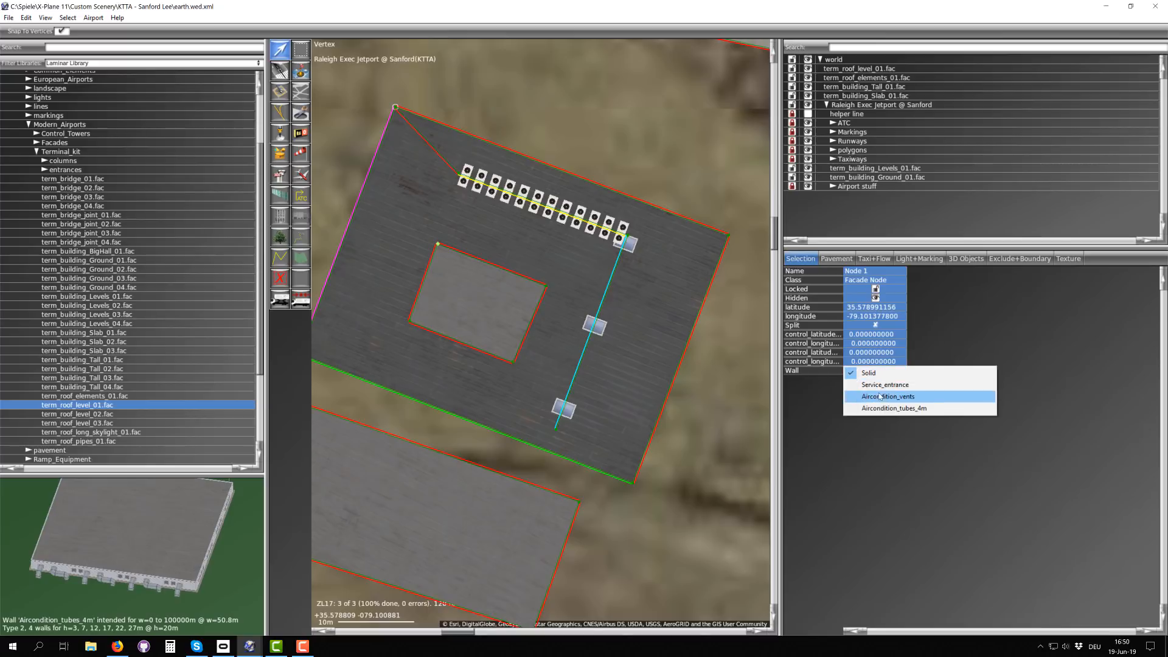
{"action": "left_click", "coordinate": [878, 388]}
Step: Set the south wall of the roof level facade to Aircondition_vents
{"action": "left_click_drag", "start_coordinate": [395, 304], "coordinate": [429, 343]}
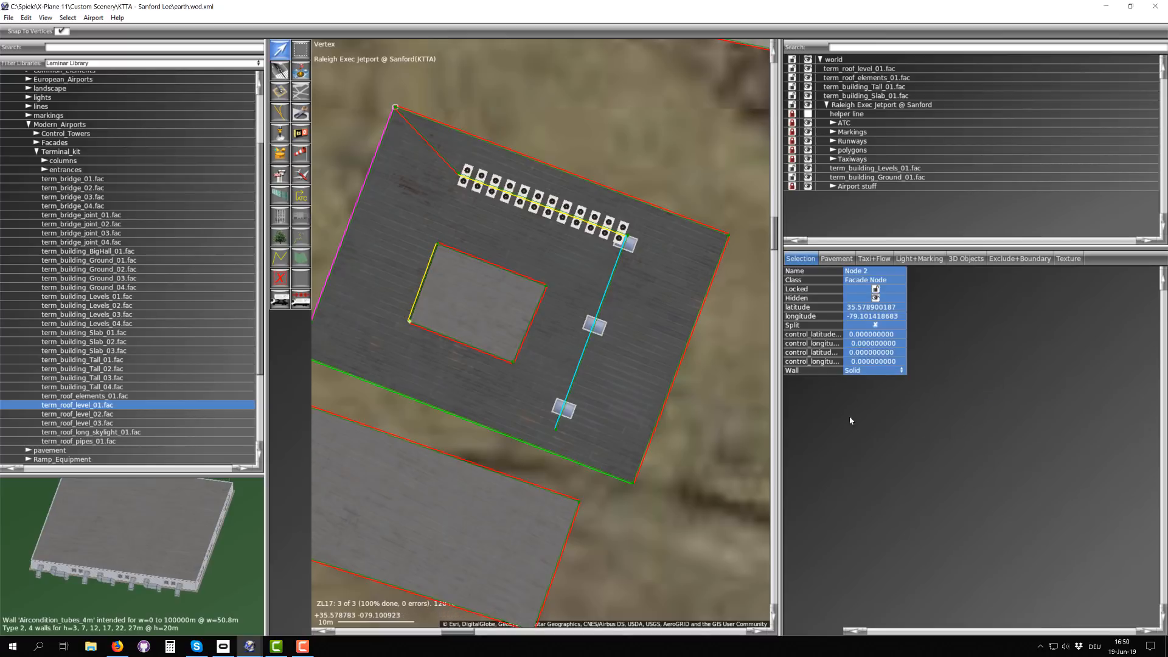
{"action": "left_click", "coordinate": [856, 372]}
{"action": "left_click", "coordinate": [870, 399]}
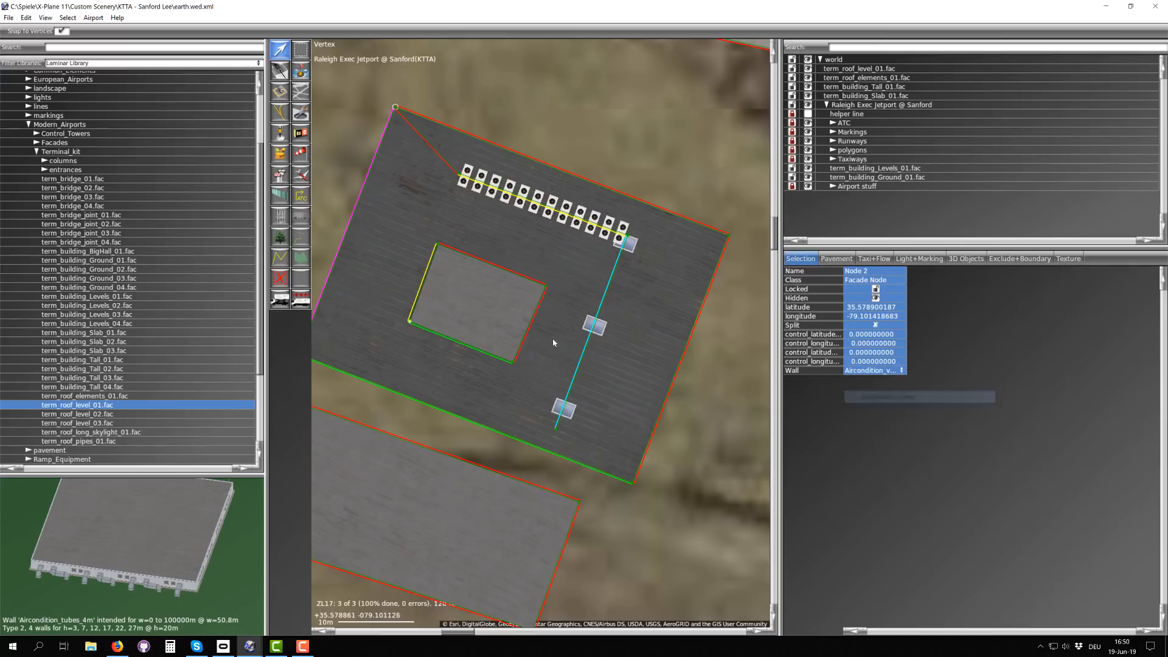
Step: Set the east wall of the roof level facade to Aircondition_tubes_4m
{"action": "left_click_drag", "start_coordinate": [494, 342], "coordinate": [523, 378]}
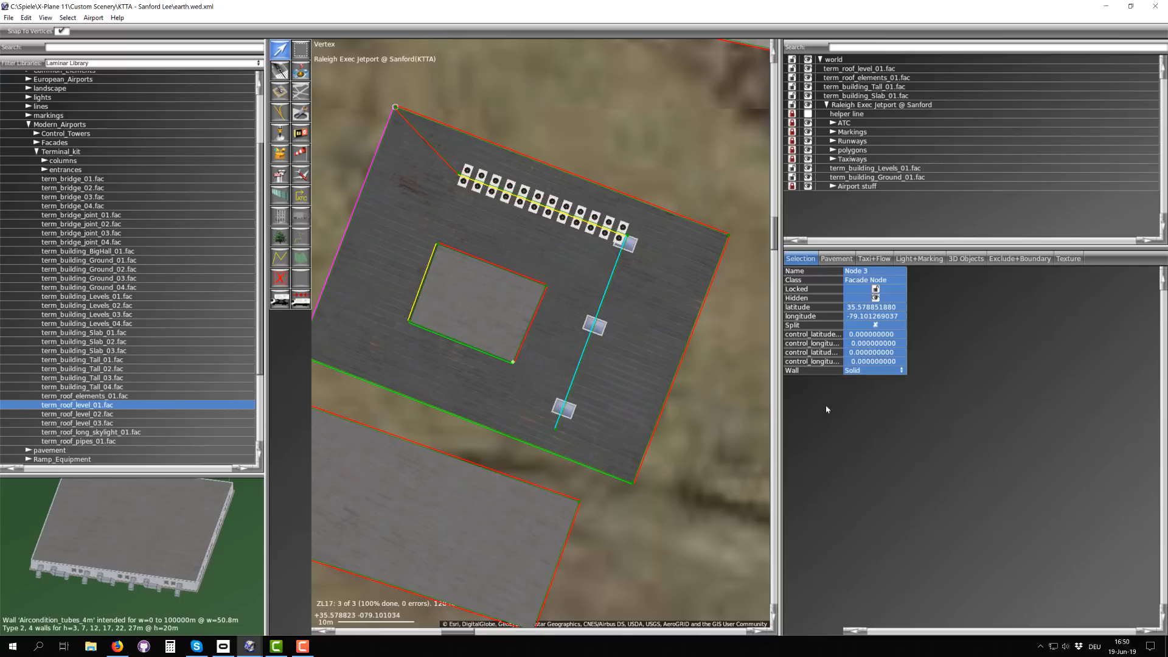
{"action": "left_click", "coordinate": [855, 372]}
{"action": "left_click", "coordinate": [876, 408]}
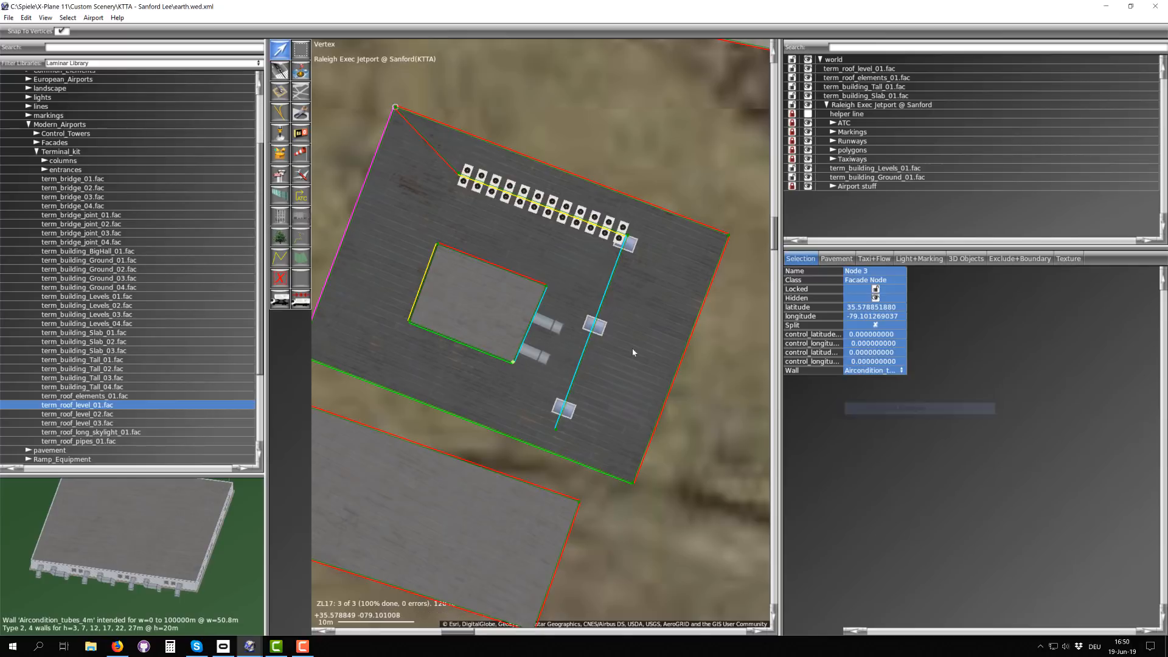
Step: Examine the air-conditioning tubes on the roof level's east wall up close, on the map and in the 3D preview
{"action": "scroll", "coordinate": [560, 332], "scroll_direction": "up", "scroll_amount": 1}
{"action": "scroll", "coordinate": [560, 332], "scroll_direction": "up", "scroll_amount": 3}
{"action": "scroll", "coordinate": [157, 591], "scroll_direction": "up", "scroll_amount": 5}
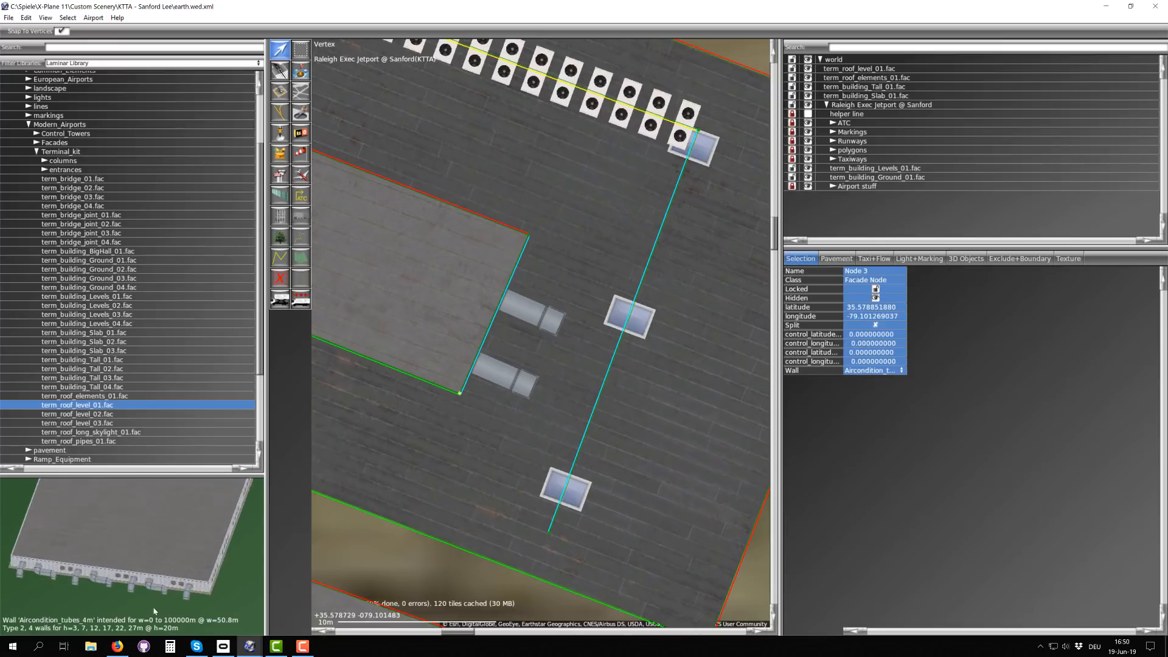
{"action": "left_click_drag", "start_coordinate": [177, 569], "coordinate": [133, 554]}
{"action": "left_click_drag", "start_coordinate": [187, 516], "coordinate": [127, 542]}
{"action": "scroll", "coordinate": [102, 533], "scroll_direction": "up", "scroll_amount": 3}
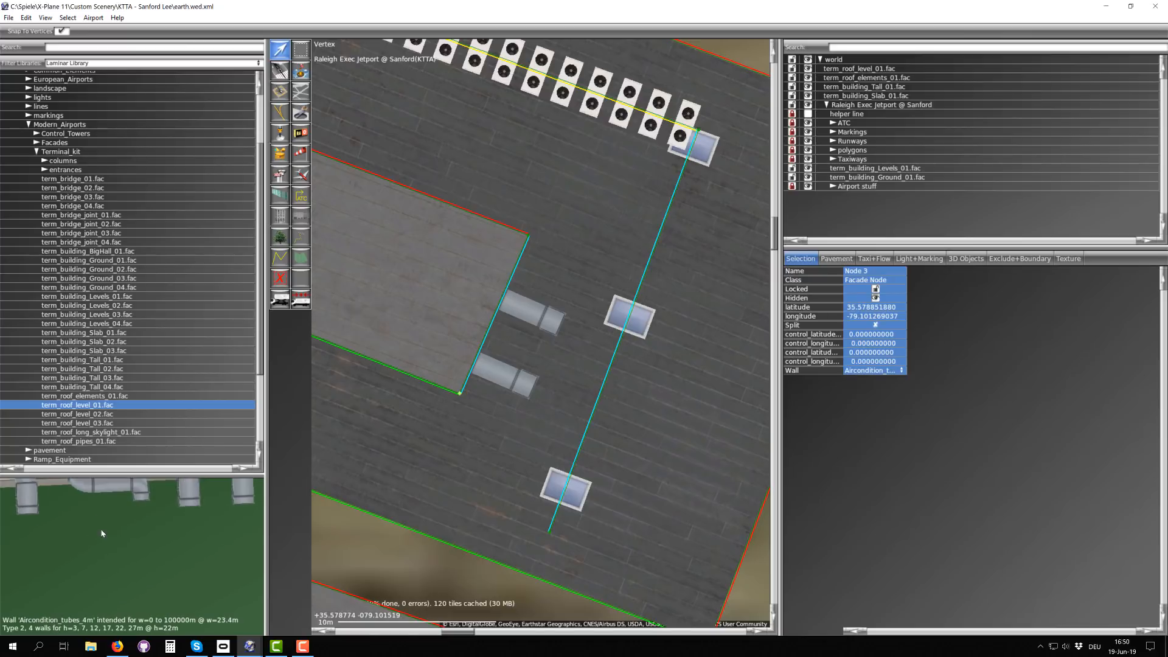
{"action": "scroll", "coordinate": [123, 520], "scroll_direction": "down", "scroll_amount": 3}
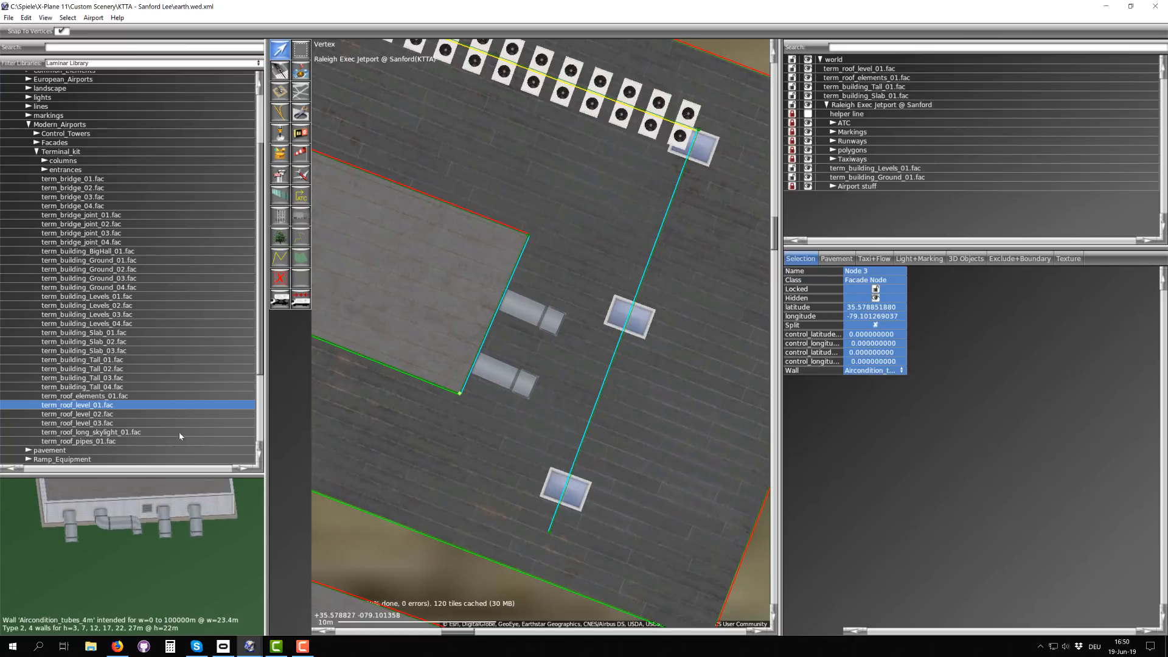
Step: Choose term_roof_long_skylight_01.fac from the library and inspect its skylight wall types in the 3D preview
{"action": "left_click", "coordinate": [113, 433]}
{"action": "scroll", "coordinate": [178, 432], "scroll_direction": "down", "scroll_amount": 4}
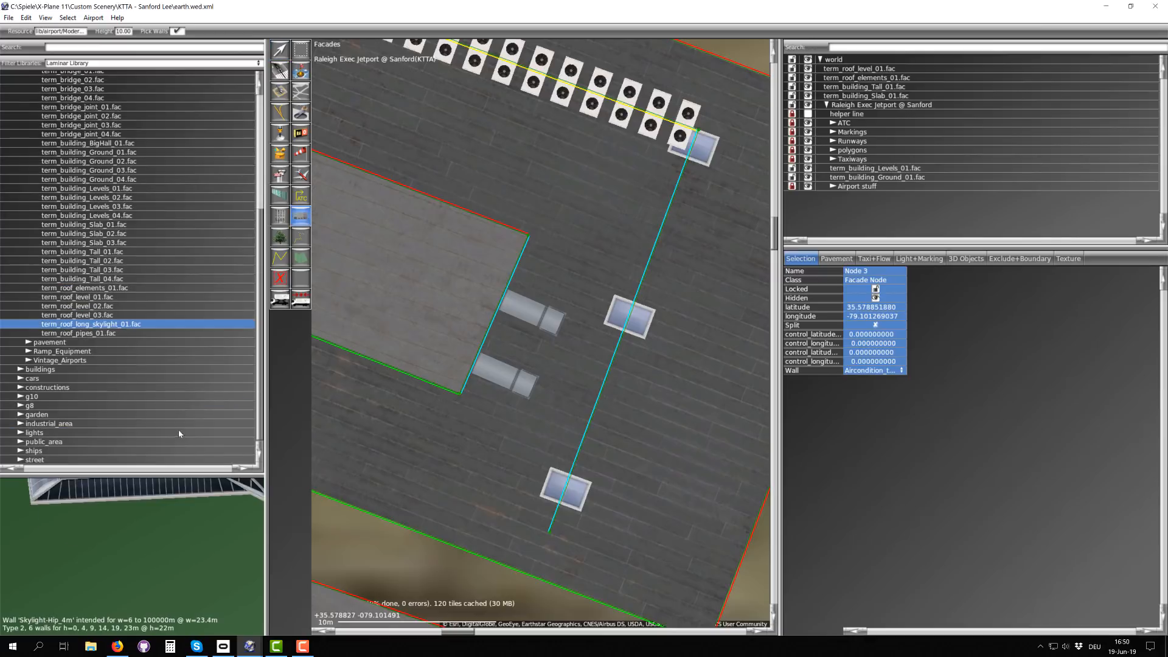
{"action": "left_click_drag", "start_coordinate": [128, 506], "coordinate": [100, 545]}
{"action": "scroll", "coordinate": [134, 522], "scroll_direction": "down", "scroll_amount": 5}
{"action": "left_click_drag", "start_coordinate": [172, 549], "coordinate": [214, 531]}
{"action": "scroll", "coordinate": [166, 551], "scroll_direction": "up", "scroll_amount": 4}
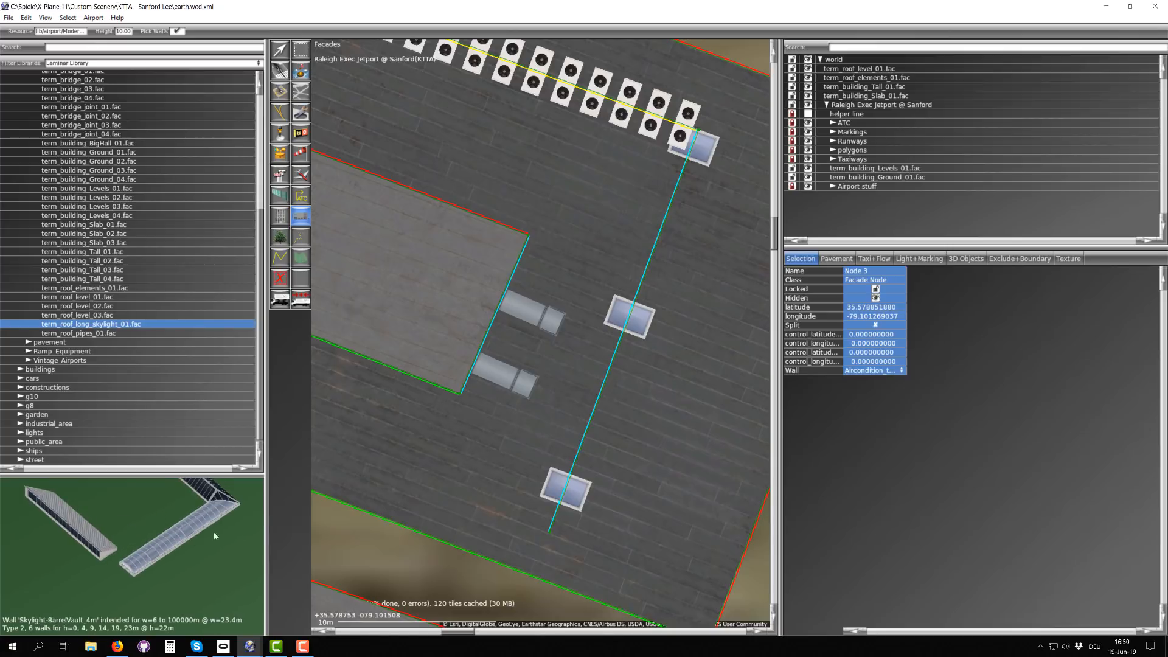
Step: Draw a two-segment long skylight facade near the roof's west edge, its first segment about 18 m long, with a short eastward leg
{"action": "scroll", "coordinate": [397, 468], "scroll_direction": "down", "scroll_amount": 5}
{"action": "right_click_drag", "start_coordinate": [425, 433], "coordinate": [523, 361]}
{"action": "scroll", "coordinate": [581, 367], "scroll_direction": "down", "scroll_amount": 1}
{"action": "scroll", "coordinate": [391, 280], "scroll_direction": "up", "scroll_amount": 2}
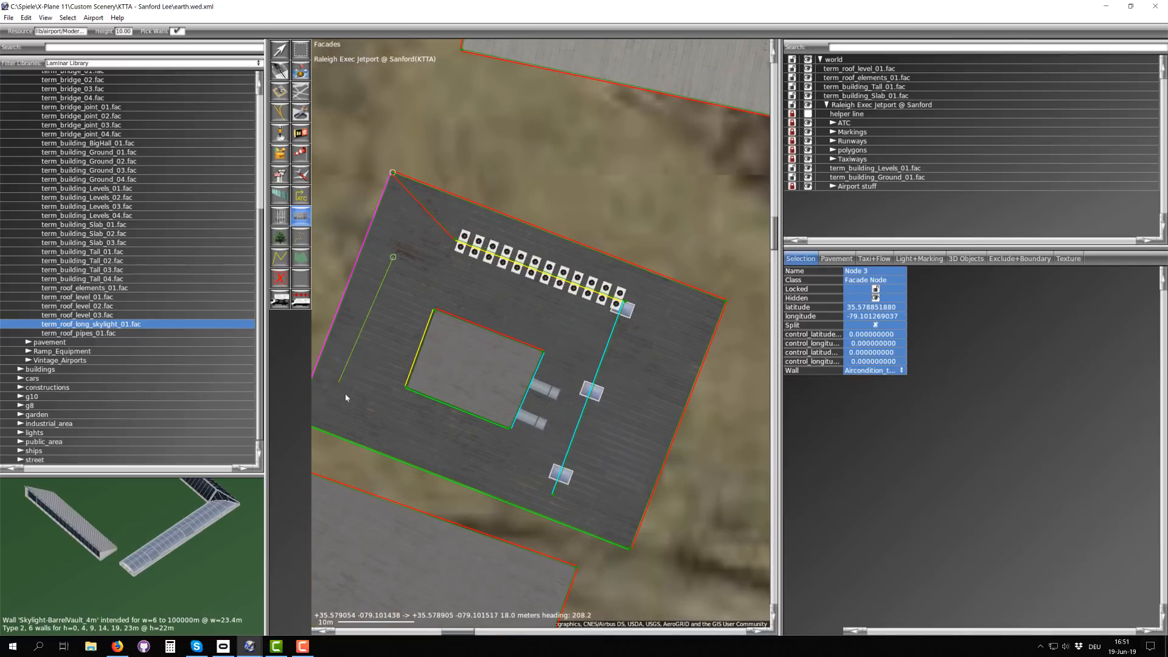
{"action": "left_click", "coordinate": [374, 395]}
{"action": "key", "text": "Return"}
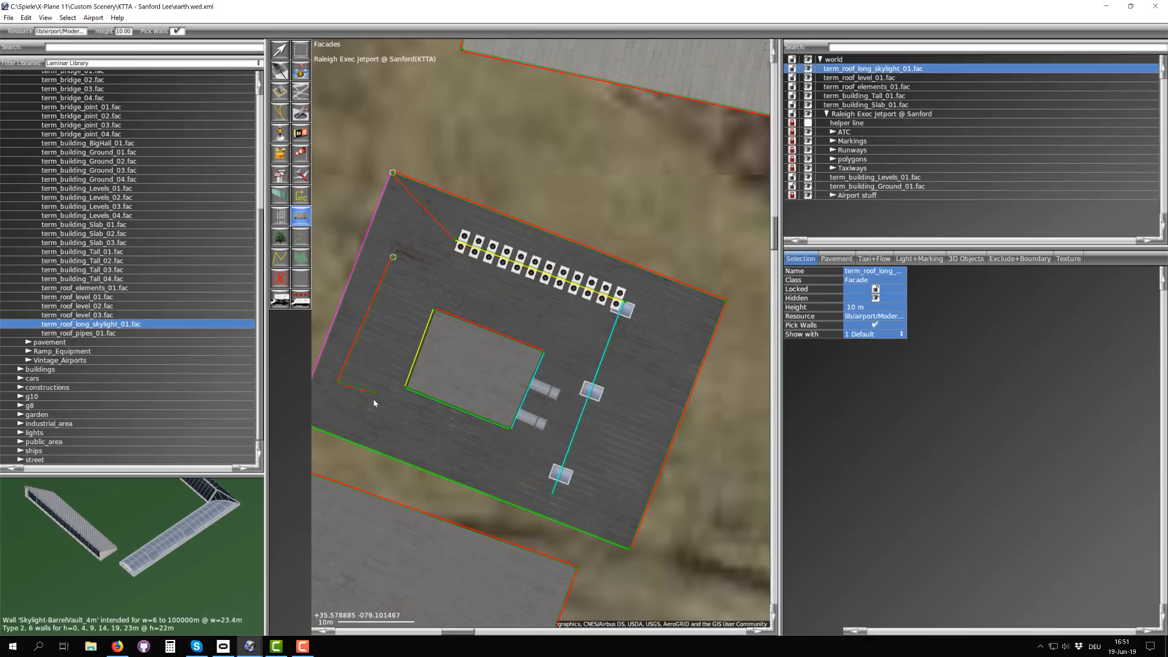
Step: Collapse the curve handles on the skylight facade's last node to make its short segment straight
{"action": "scroll", "coordinate": [365, 399], "scroll_direction": "up", "scroll_amount": 2}
{"action": "scroll", "coordinate": [365, 399], "scroll_direction": "up", "scroll_amount": 3}
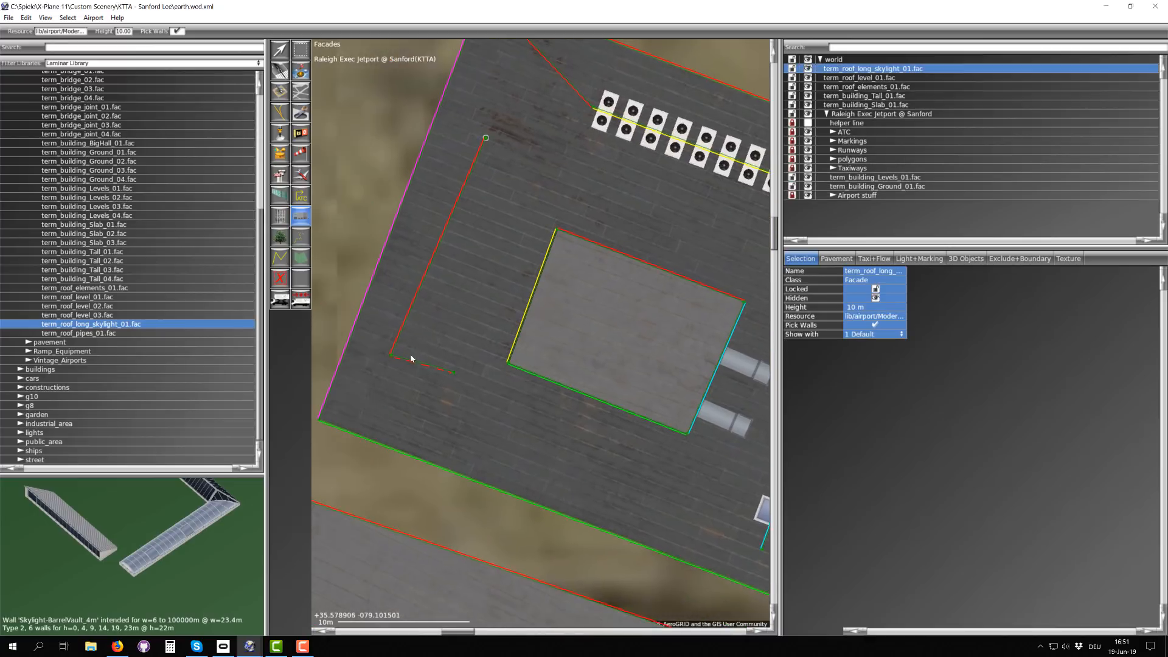
{"action": "scroll", "coordinate": [393, 372], "scroll_direction": "up", "scroll_amount": 2}
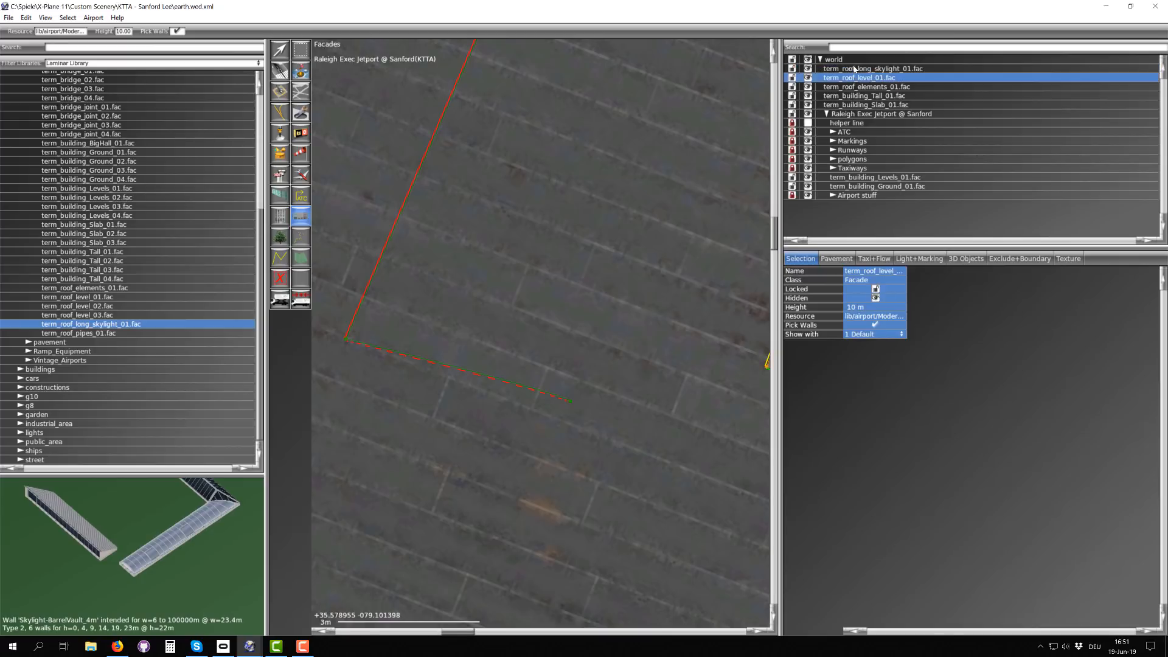
{"action": "key", "text": "v"}
{"action": "scroll", "coordinate": [570, 401], "scroll_direction": "up", "scroll_amount": 3}
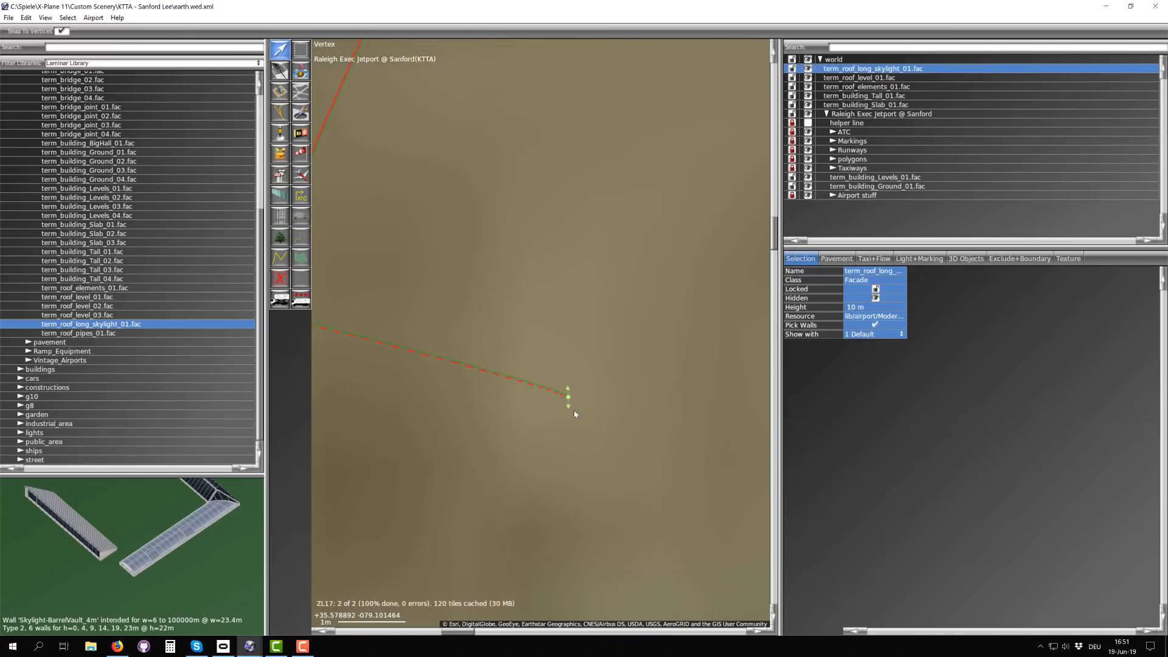
{"action": "scroll", "coordinate": [580, 401], "scroll_direction": "down", "scroll_amount": 2}
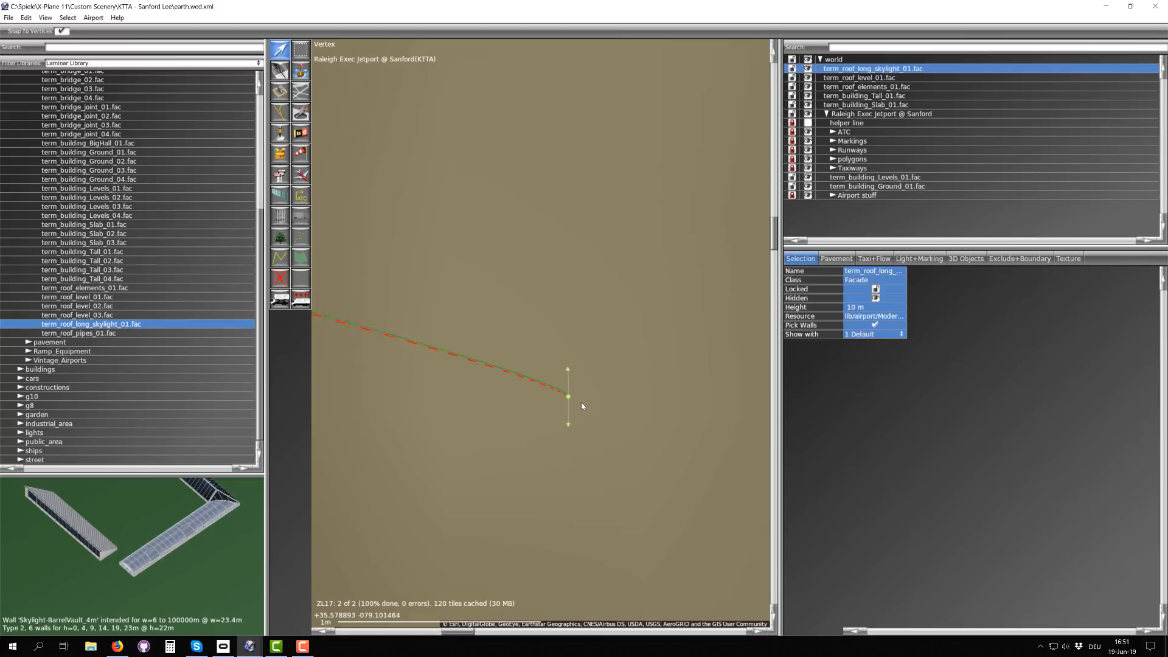
{"action": "left_click", "coordinate": [571, 373], "text": "alt"}
{"action": "scroll", "coordinate": [569, 386], "scroll_direction": "down", "scroll_amount": 5}
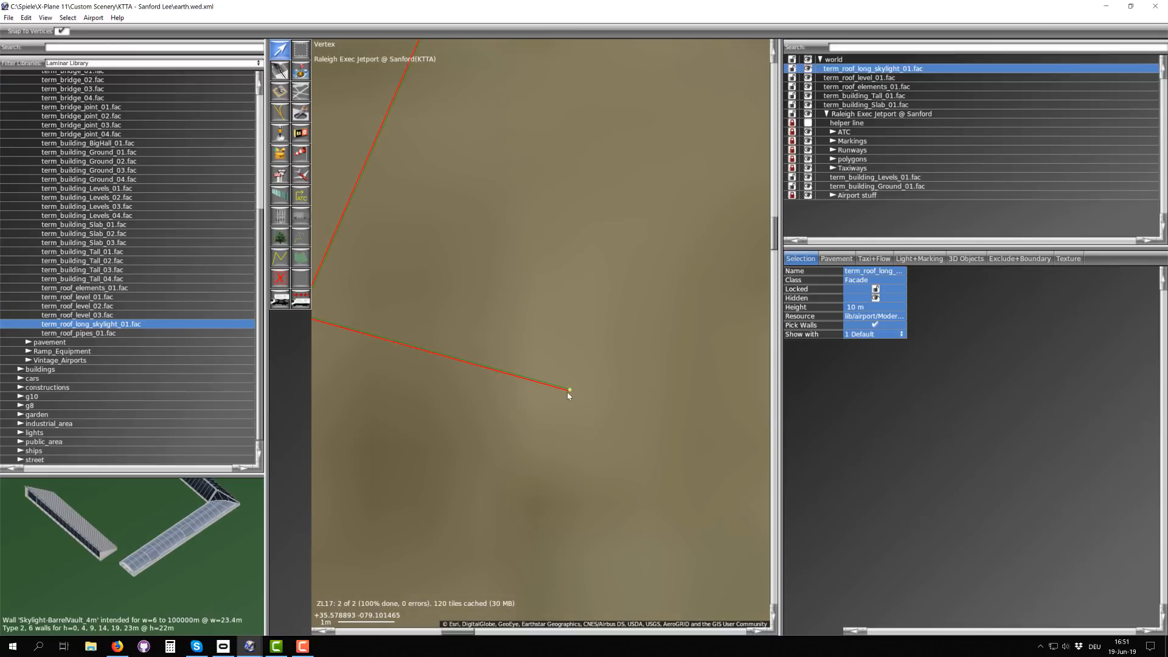
{"action": "scroll", "coordinate": [566, 395], "scroll_direction": "down", "scroll_amount": 3}
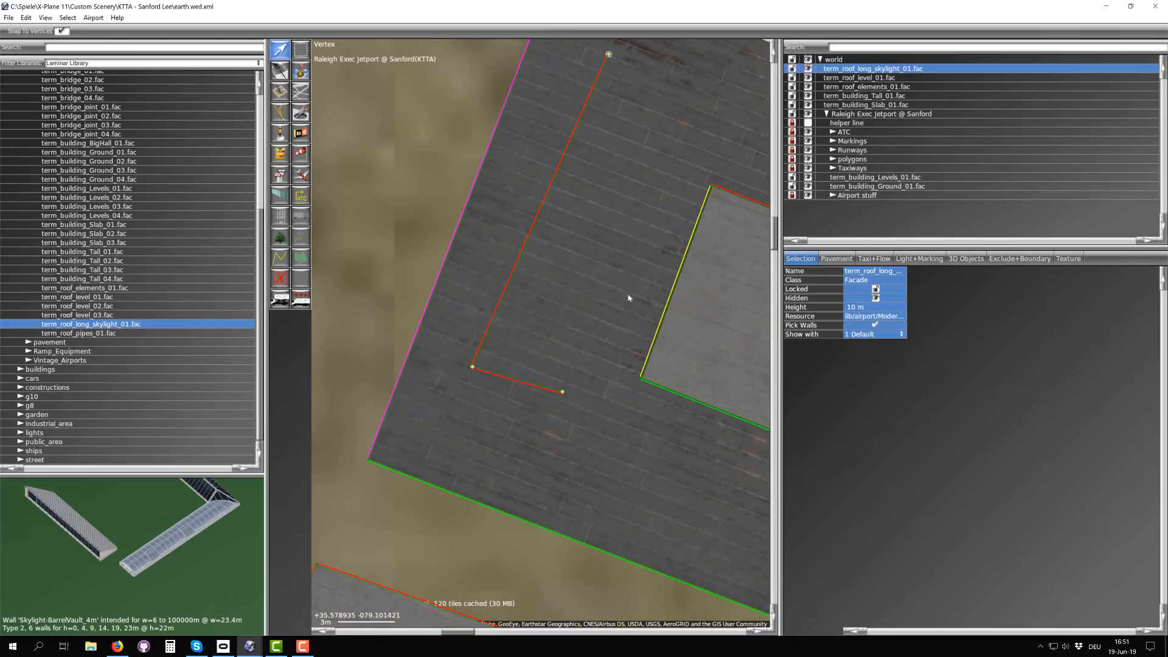
Step: Set both segments of the long skylight facade to the Skylight-Hip_4m wall type
{"action": "left_click", "coordinate": [389, 316]}
{"action": "right_click_drag", "start_coordinate": [601, 87], "coordinate": [553, 185]}
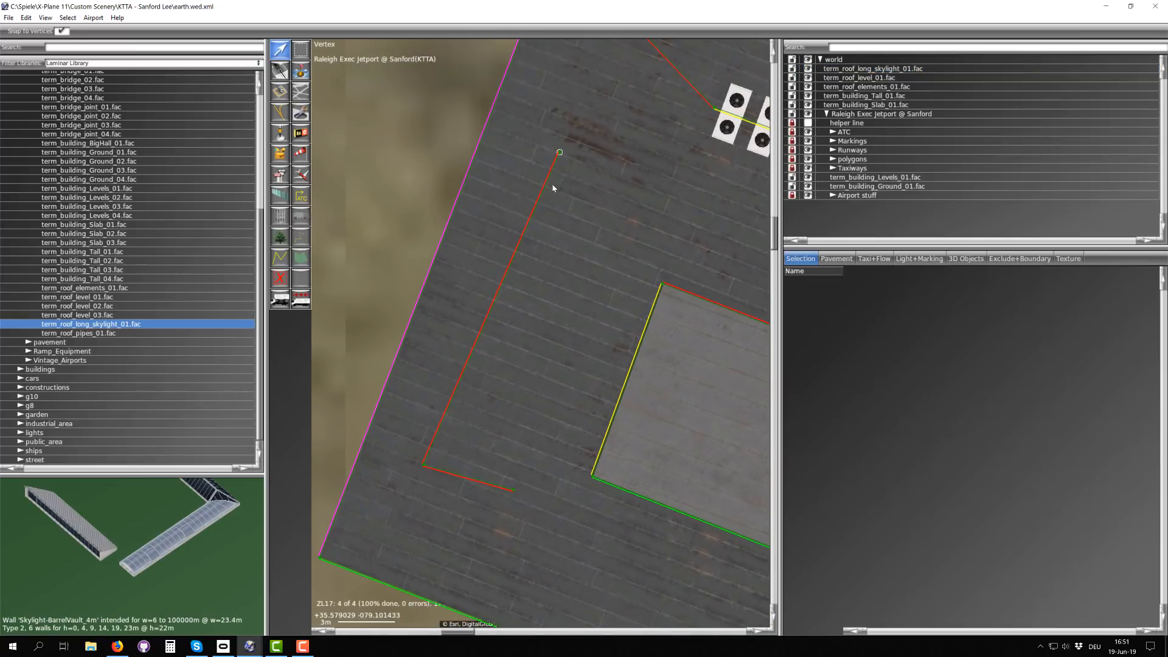
{"action": "left_click_drag", "start_coordinate": [526, 121], "coordinate": [562, 177]}
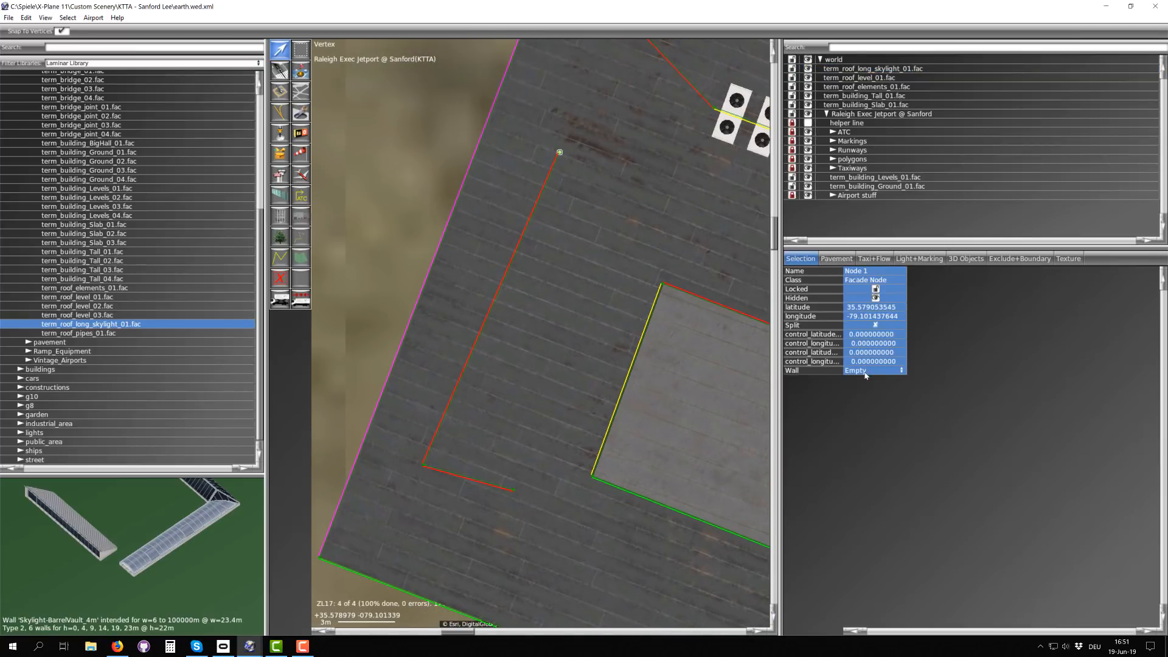
{"action": "left_click", "coordinate": [868, 371]}
{"action": "left_click", "coordinate": [881, 409]}
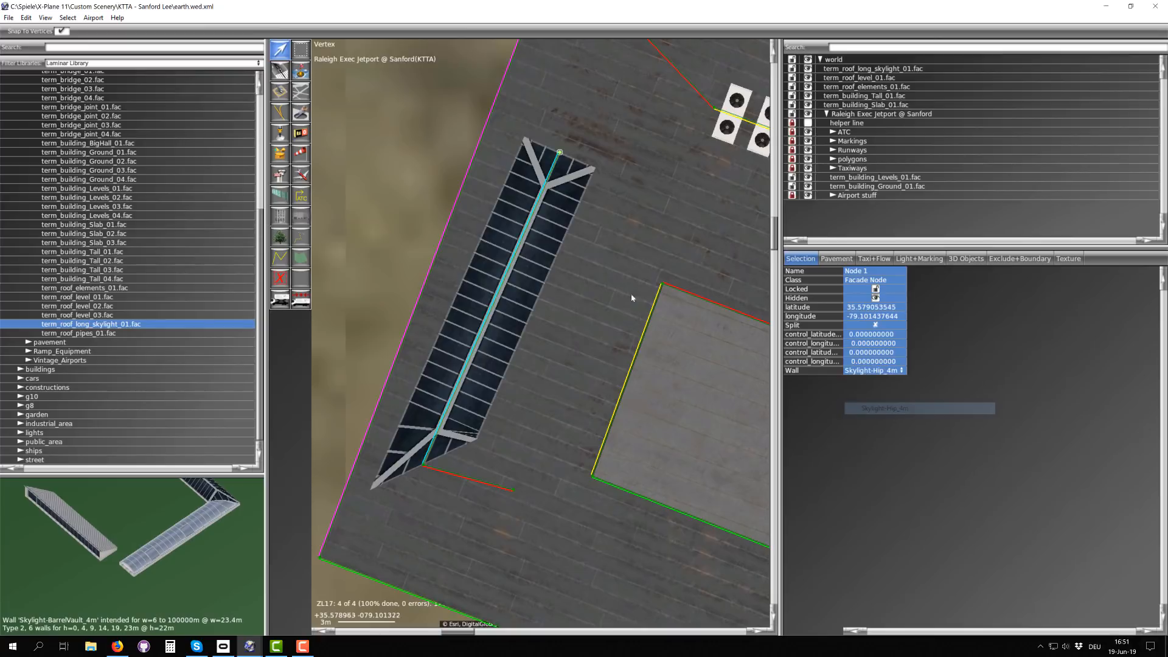
{"action": "left_click", "coordinate": [423, 465]}
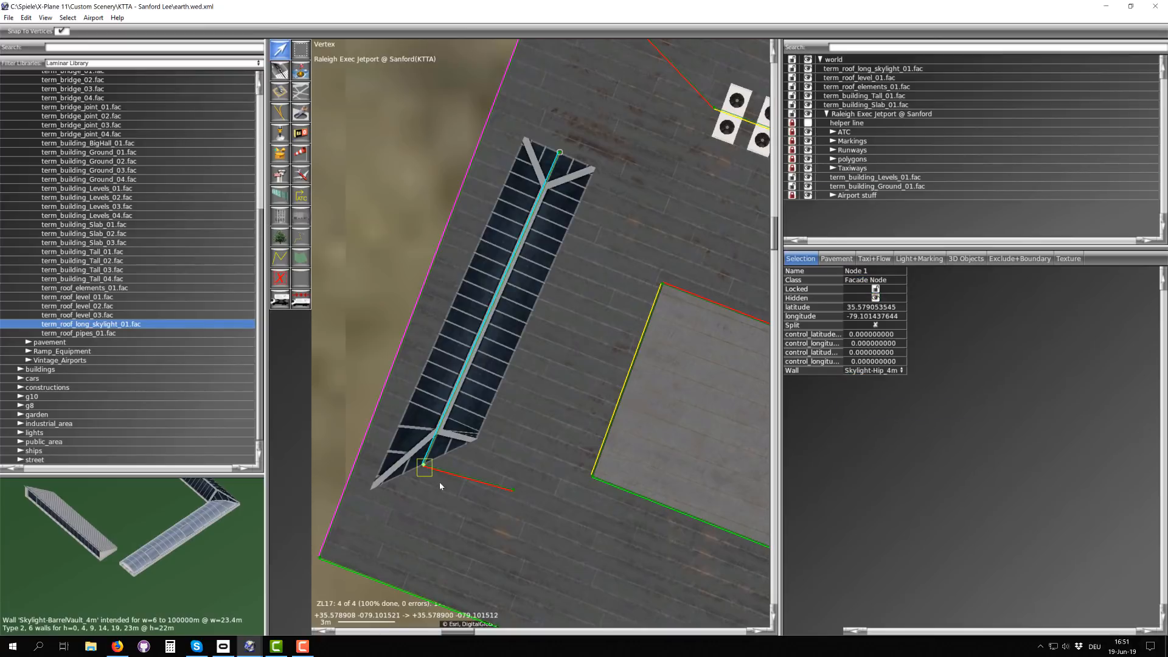
{"action": "left_click", "coordinate": [861, 370]}
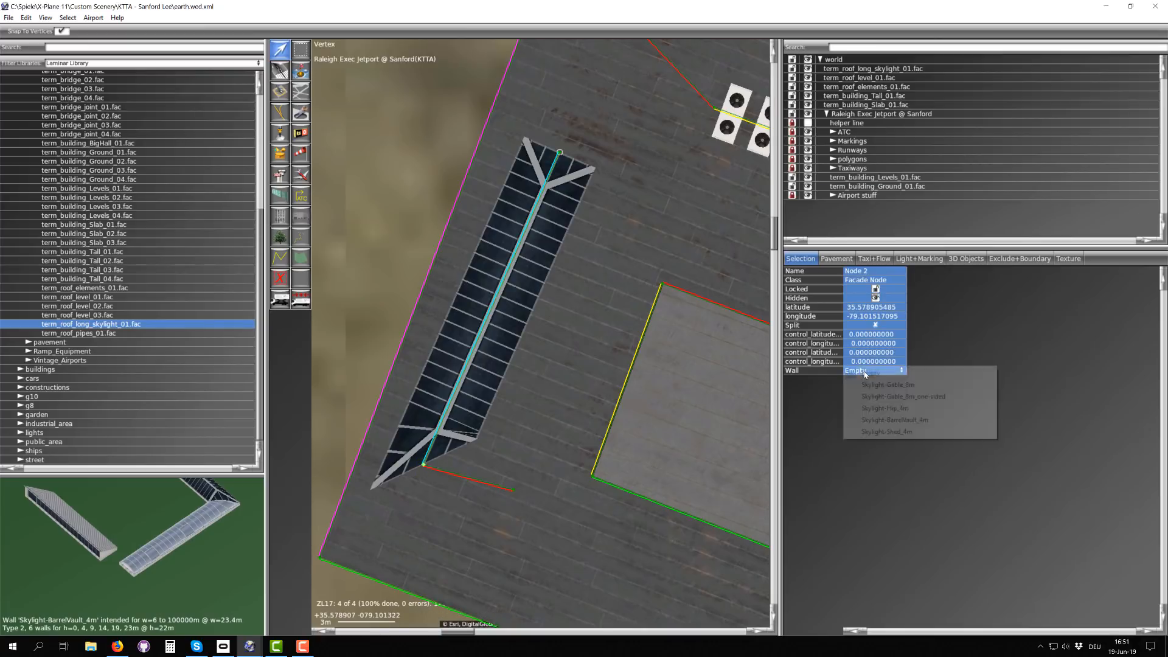
{"action": "left_click", "coordinate": [882, 406]}
Step: Stretch the second skylight segment eastward, parallel to the roof's south edge and past the raised roof level
{"action": "left_click_drag", "start_coordinate": [513, 491], "coordinate": [627, 566]}
{"action": "scroll", "coordinate": [657, 552], "scroll_direction": "down", "scroll_amount": 3}
{"action": "right_click_drag", "start_coordinate": [657, 552], "coordinate": [574, 368]}
{"action": "left_click_drag", "start_coordinate": [556, 382], "coordinate": [693, 424]}
{"action": "scroll", "coordinate": [553, 364], "scroll_direction": "down", "scroll_amount": 2}
{"action": "right_click_drag", "start_coordinate": [588, 286], "coordinate": [471, 359]}
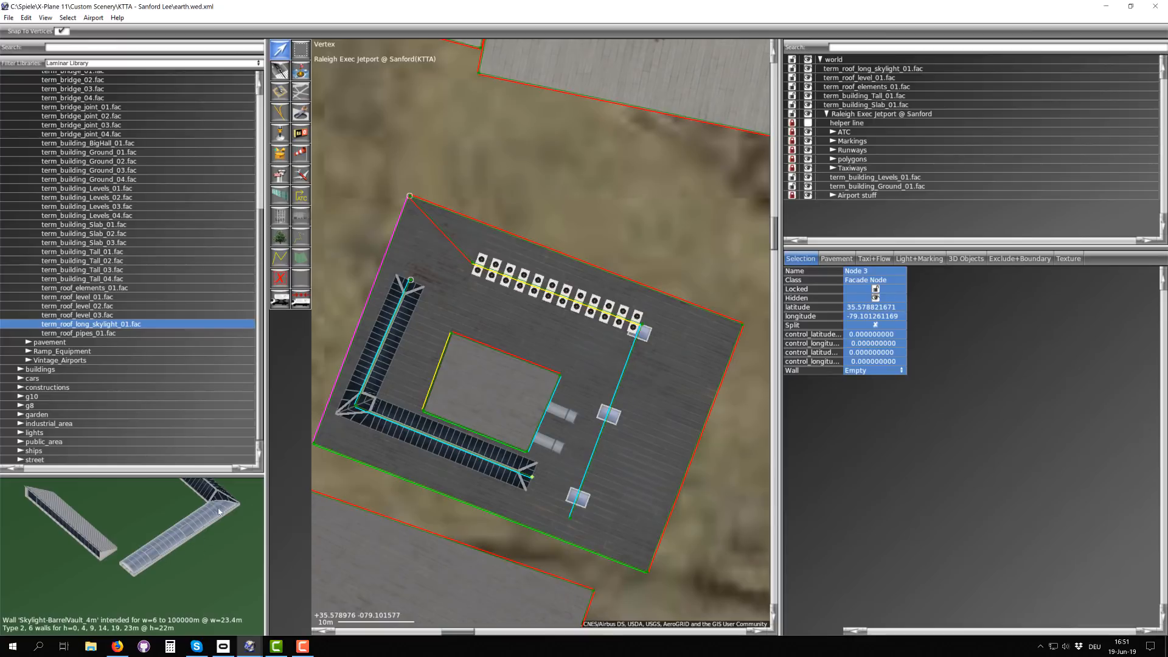
Step: Choose term_roof_pipes_01.fac from the library and inspect its single and triple pipe walls in the 3D preview
{"action": "left_click", "coordinate": [92, 333]}
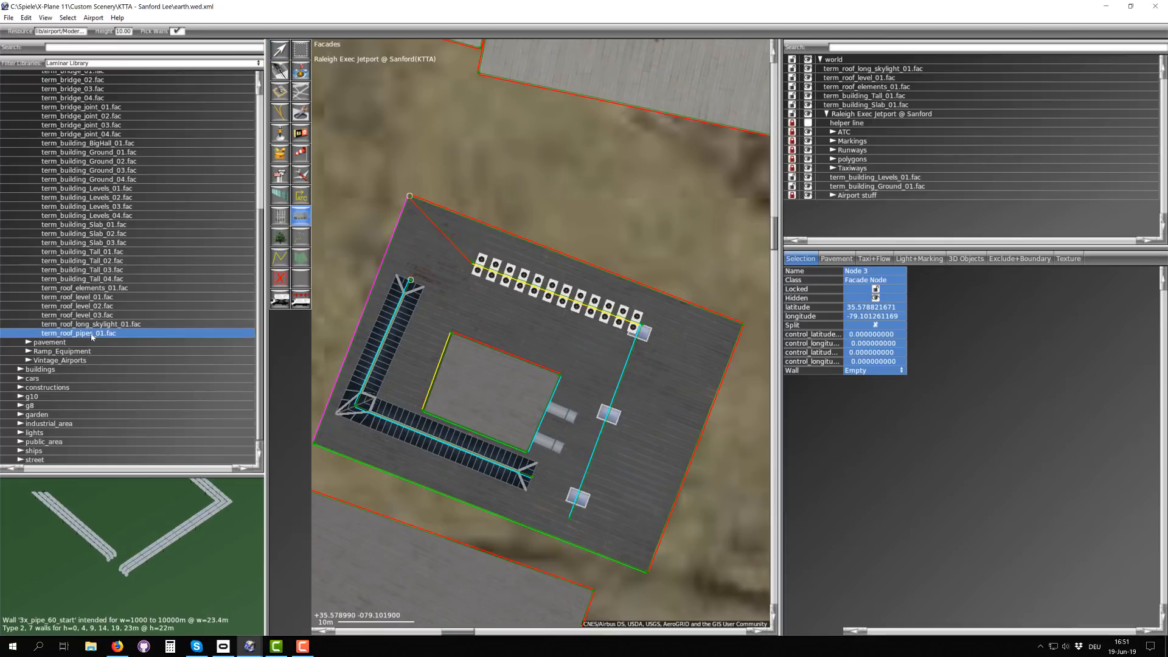
{"action": "scroll", "coordinate": [122, 570], "scroll_direction": "up", "scroll_amount": 5}
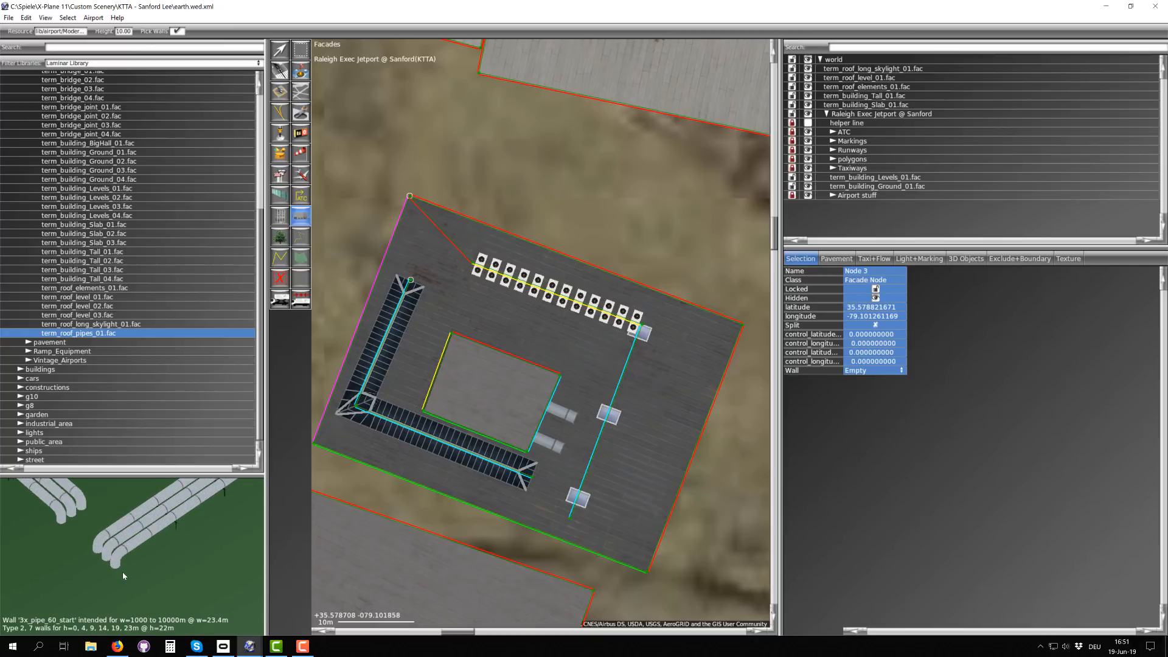
{"action": "left_click_drag", "start_coordinate": [224, 523], "coordinate": [122, 568]}
{"action": "scroll", "coordinate": [167, 540], "scroll_direction": "down", "scroll_amount": 2}
{"action": "left_click_drag", "start_coordinate": [203, 580], "coordinate": [250, 549]}
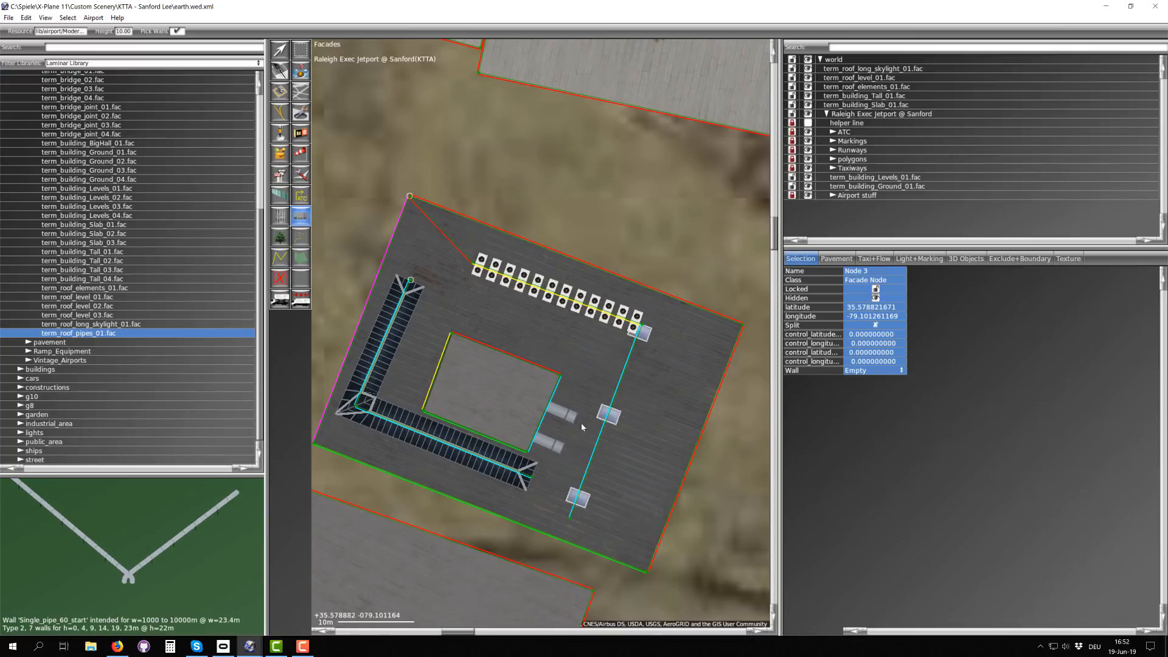
Step: Draw a two-segment roof pipe facade from near the roof's northeast corner southward, its first segment about 18 m long
{"action": "right_click_drag", "start_coordinate": [645, 438], "coordinate": [514, 429]}
{"action": "scroll", "coordinate": [578, 366], "scroll_direction": "up", "scroll_amount": 3}
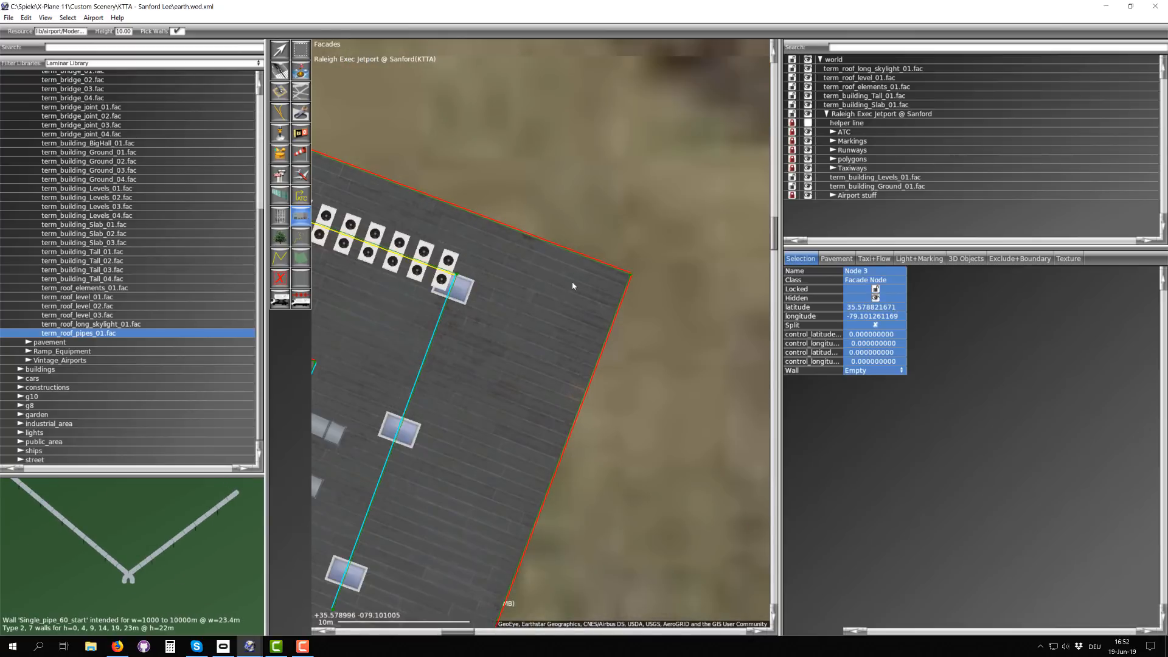
{"action": "scroll", "coordinate": [548, 346], "scroll_direction": "down", "scroll_amount": 5}
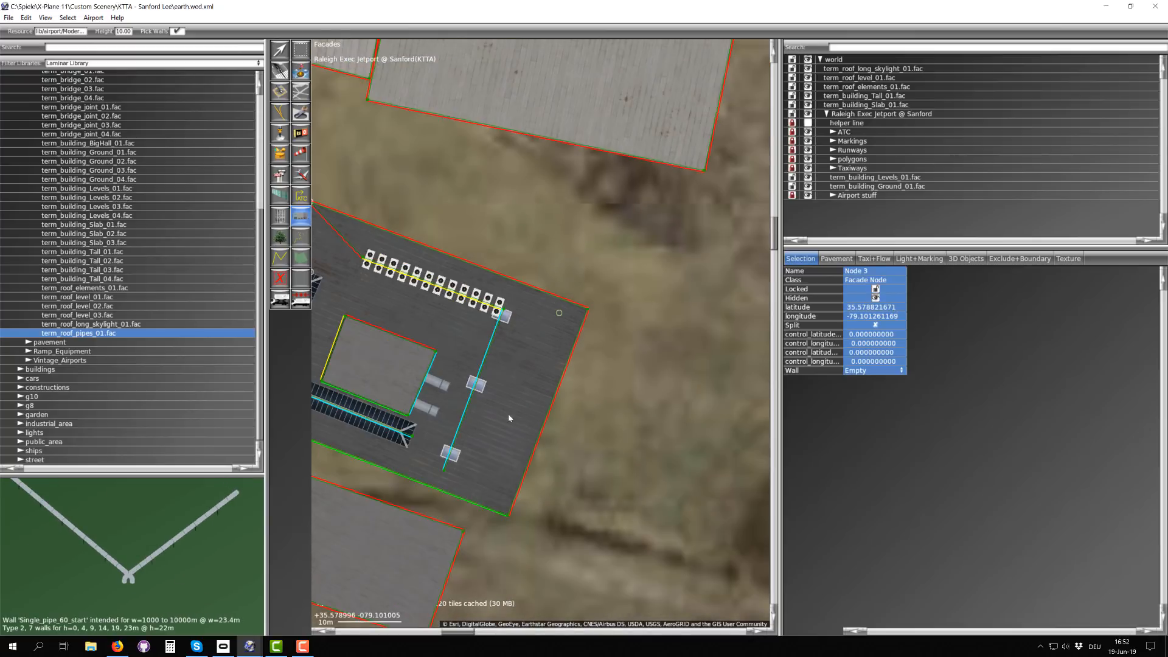
{"action": "left_click", "coordinate": [497, 479]}
{"action": "key", "text": "Return"}
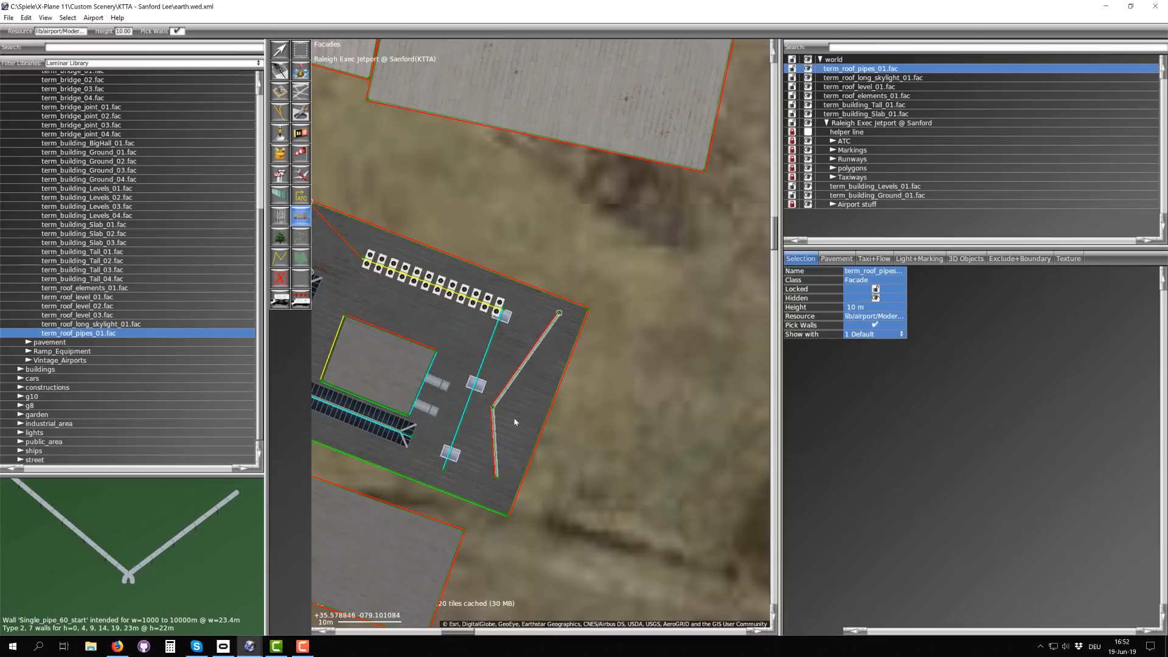
Step: Set the wall of the pipe facade's first node, near the northeast corner, to Single_pipe_60_start
{"action": "scroll", "coordinate": [532, 352], "scroll_direction": "up", "scroll_amount": 5}
{"action": "scroll", "coordinate": [533, 353], "scroll_direction": "up", "scroll_amount": 5}
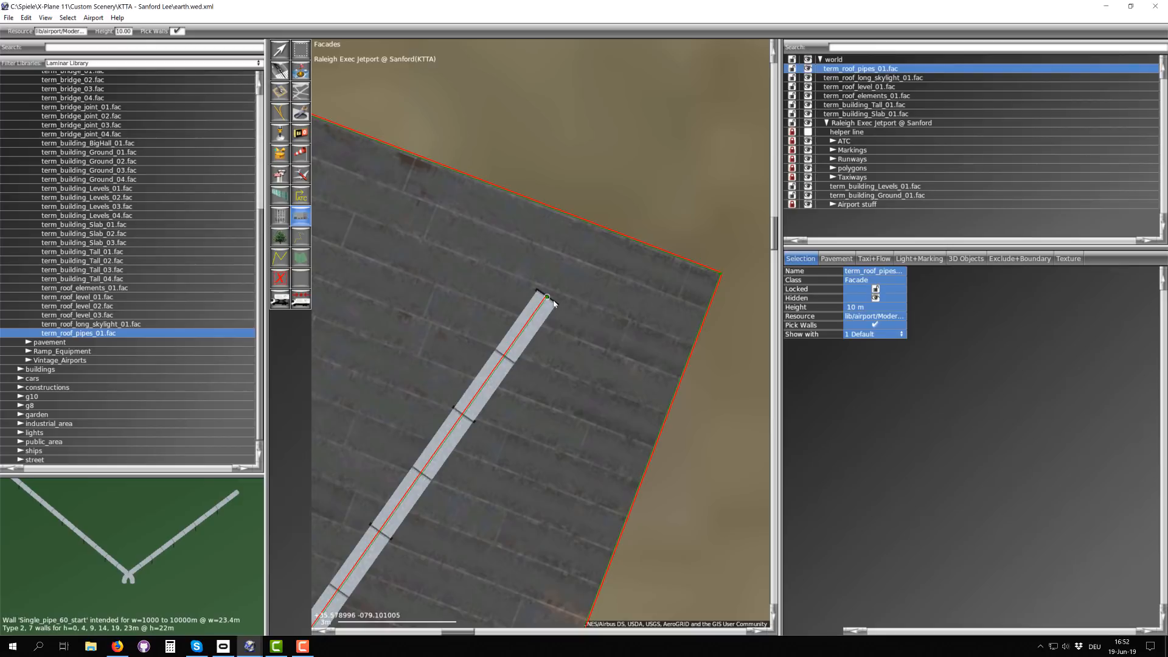
{"action": "left_click", "coordinate": [280, 50]}
{"action": "left_click_drag", "start_coordinate": [520, 177], "coordinate": [557, 302]}
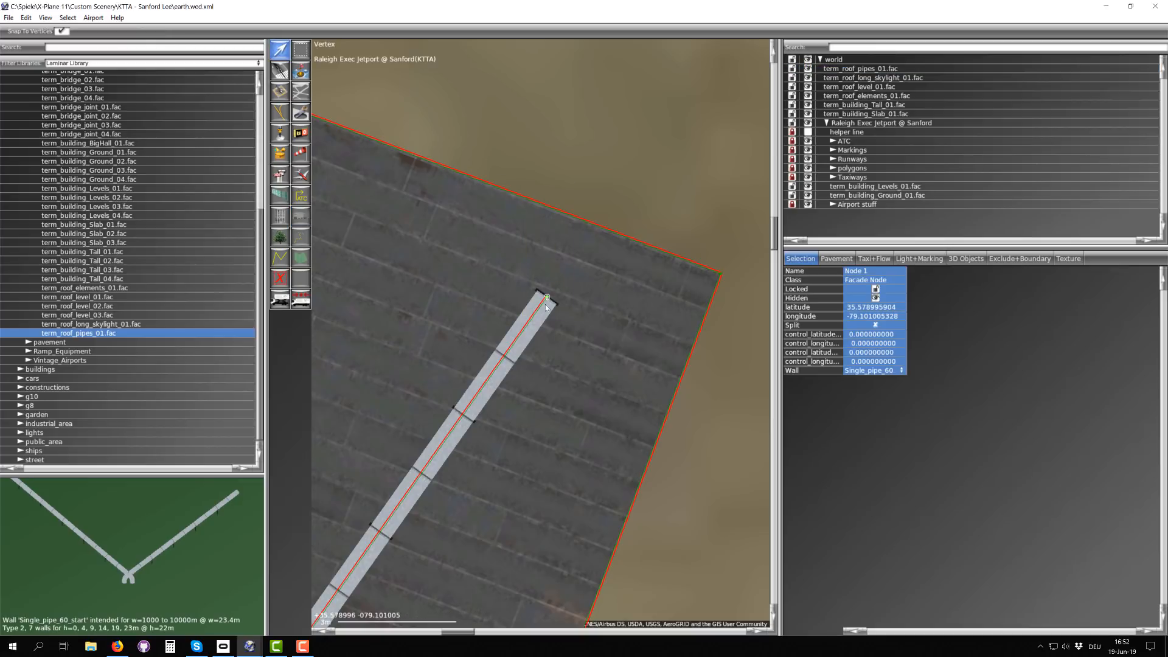
{"action": "left_click", "coordinate": [866, 372]}
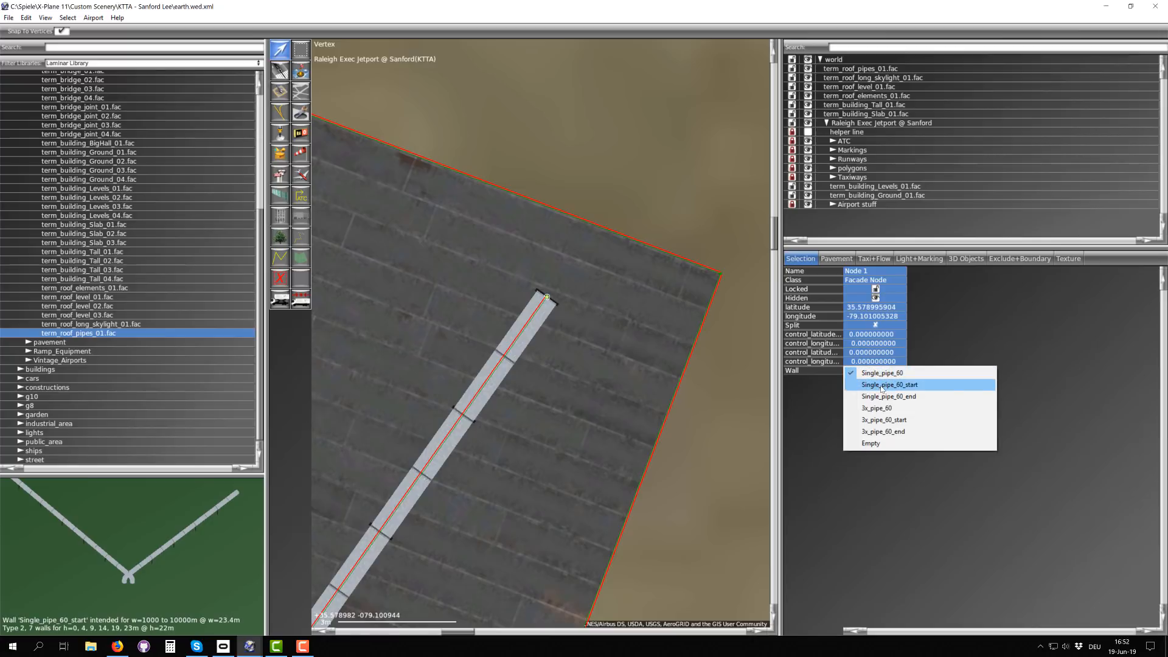
{"action": "left_click", "coordinate": [877, 384]}
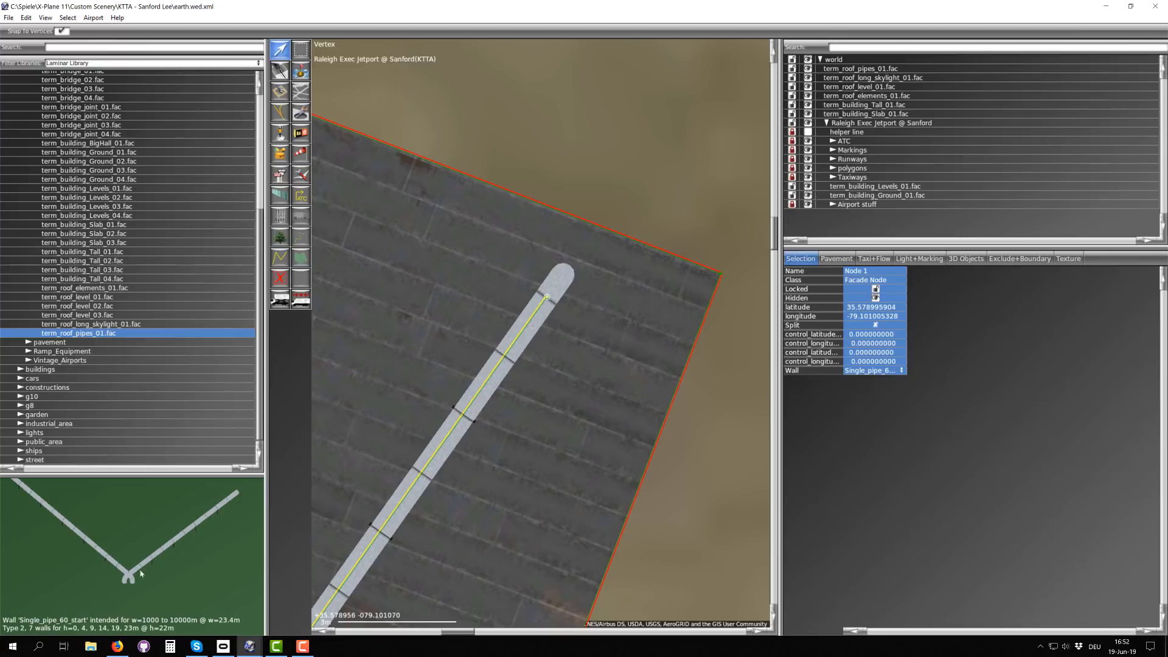
Step: Set the wall of the pipe facade's southern end node to 3x_pipe_60
{"action": "scroll", "coordinate": [551, 301], "scroll_direction": "down", "scroll_amount": 4}
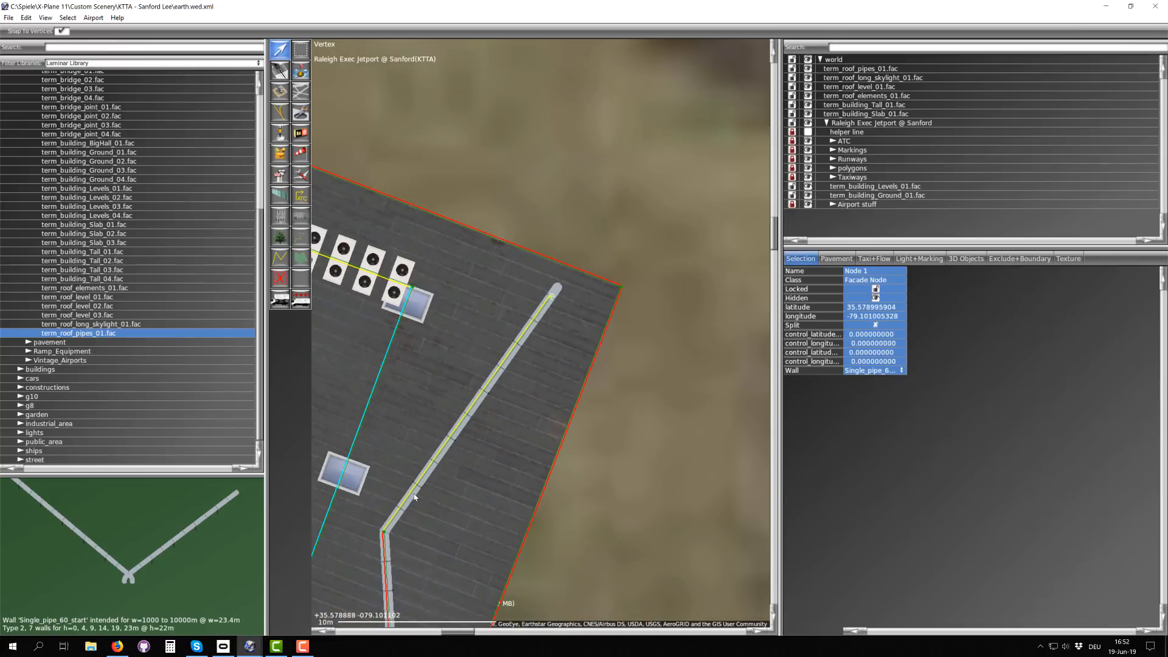
{"action": "right_click_drag", "start_coordinate": [414, 497], "coordinate": [469, 298]}
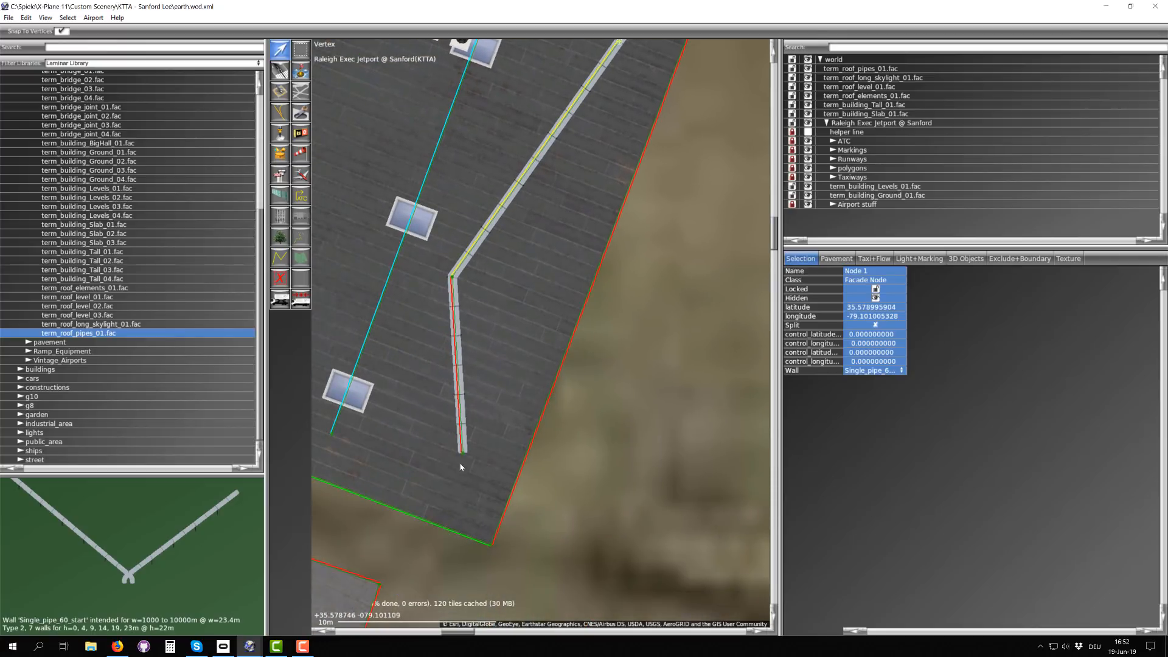
{"action": "scroll", "coordinate": [454, 420], "scroll_direction": "up", "scroll_amount": 4}
{"action": "scroll", "coordinate": [464, 430], "scroll_direction": "down", "scroll_amount": 1}
{"action": "left_click_drag", "start_coordinate": [448, 413], "coordinate": [467, 435]}
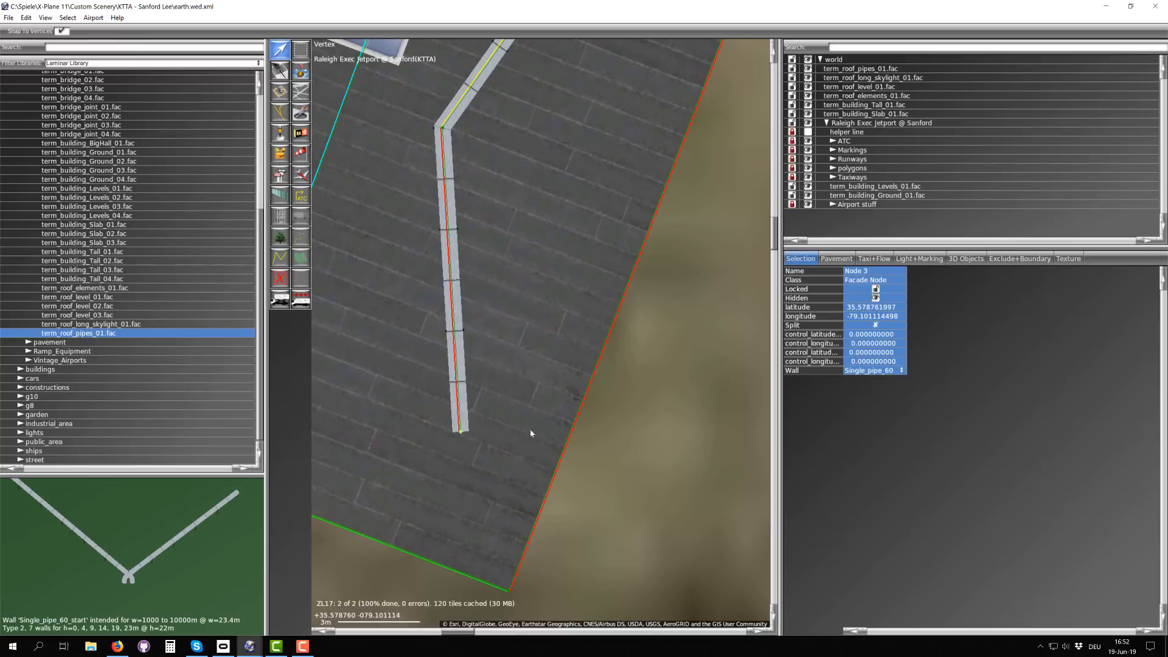
{"action": "left_click", "coordinate": [858, 370]}
{"action": "left_click", "coordinate": [876, 409]}
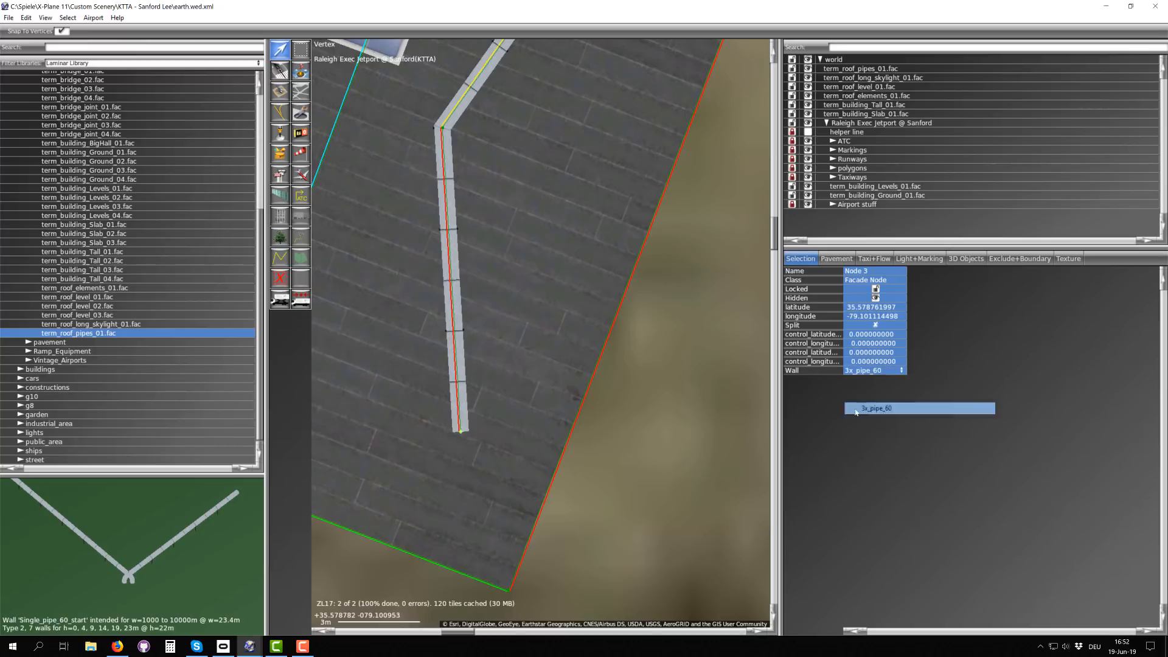
Step: Change the wall of the pipe facade's middle node to the Single_pipe_60 variant that closes off the southern end
{"action": "left_click", "coordinate": [437, 127]}
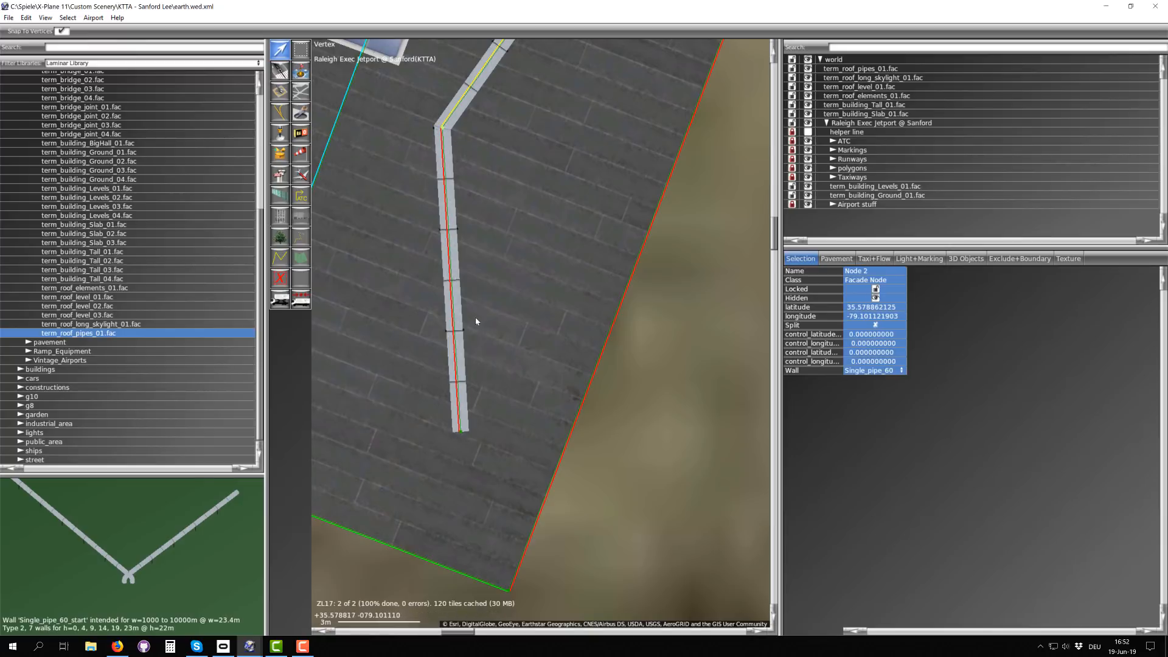
{"action": "left_click", "coordinate": [867, 370]}
{"action": "left_click", "coordinate": [885, 396]}
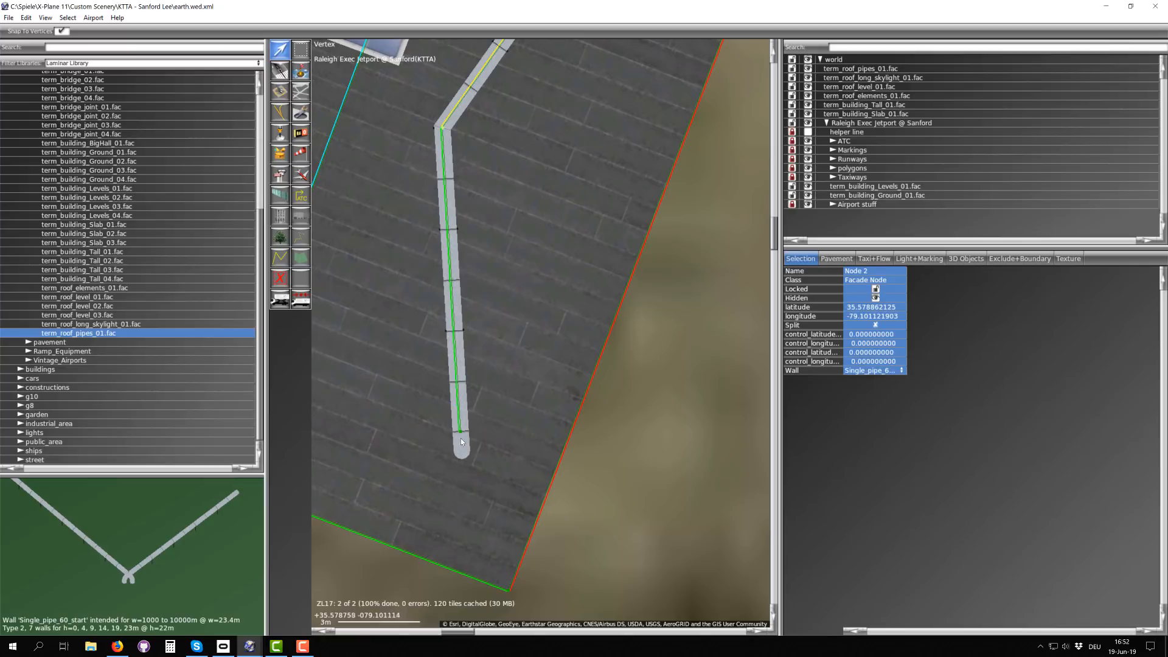
{"action": "scroll", "coordinate": [463, 438], "scroll_direction": "down", "scroll_amount": 5}
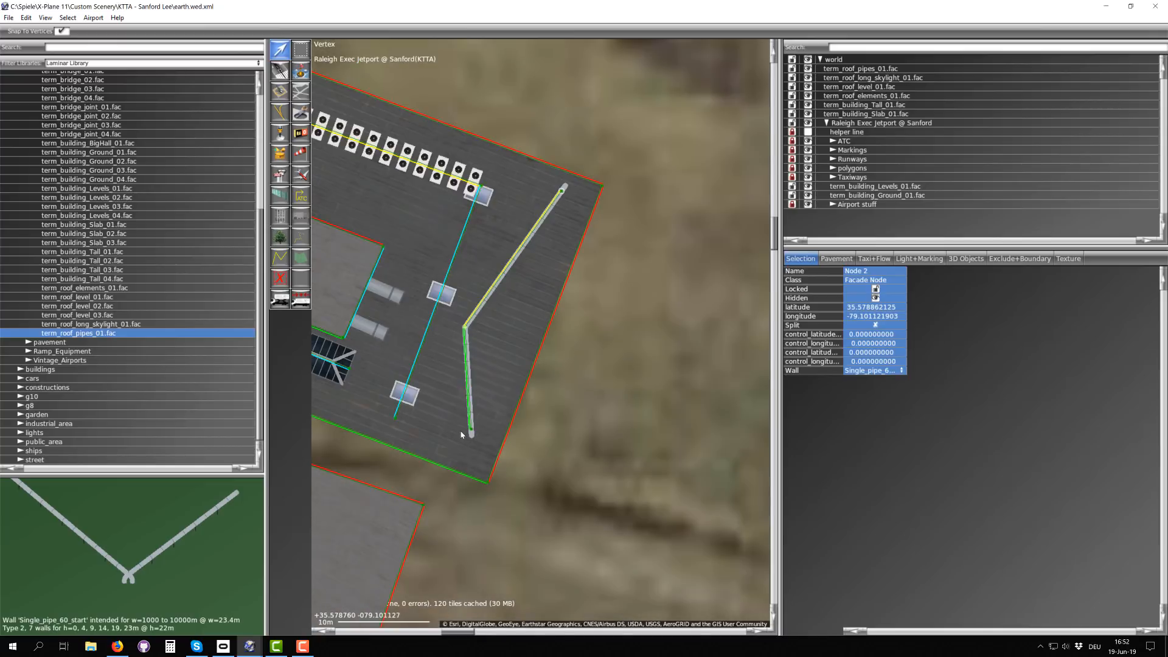
{"action": "scroll", "coordinate": [465, 424], "scroll_direction": "down", "scroll_amount": 4}
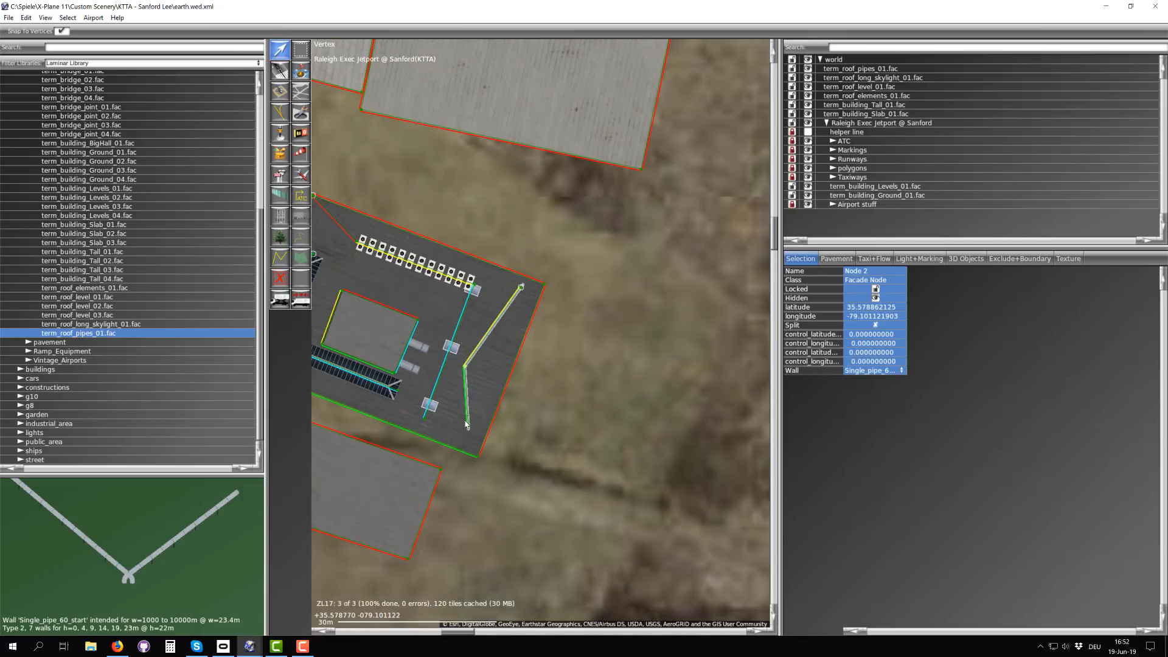
Step: Draw a four-sided term_building_Ground_01.fac facade in the open field northeast of the existing buildings, its east side about 34 m long
{"action": "scroll", "coordinate": [468, 396], "scroll_direction": "down", "scroll_amount": 2}
{"action": "right_click_drag", "start_coordinate": [384, 372], "coordinate": [473, 349]}
{"action": "scroll", "coordinate": [468, 283], "scroll_direction": "down", "scroll_amount": 4}
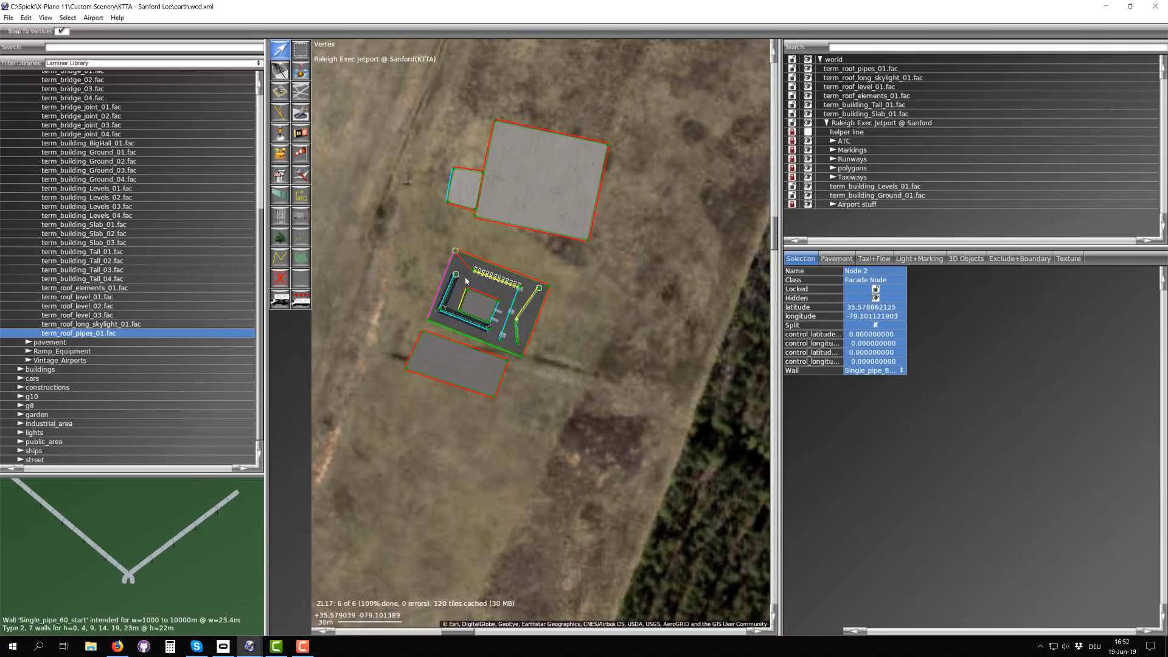
{"action": "right_click_drag", "start_coordinate": [440, 211], "coordinate": [360, 342]}
{"action": "scroll", "coordinate": [385, 273], "scroll_direction": "up", "scroll_amount": 2}
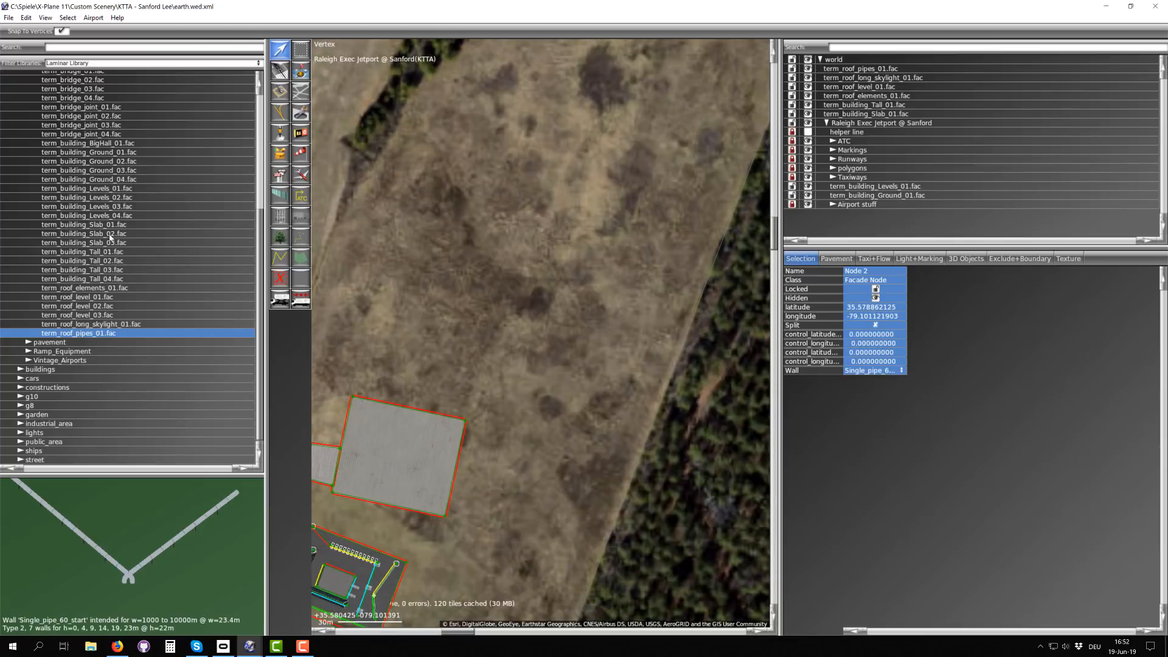
{"action": "scroll", "coordinate": [118, 225], "scroll_direction": "up", "scroll_amount": 3}
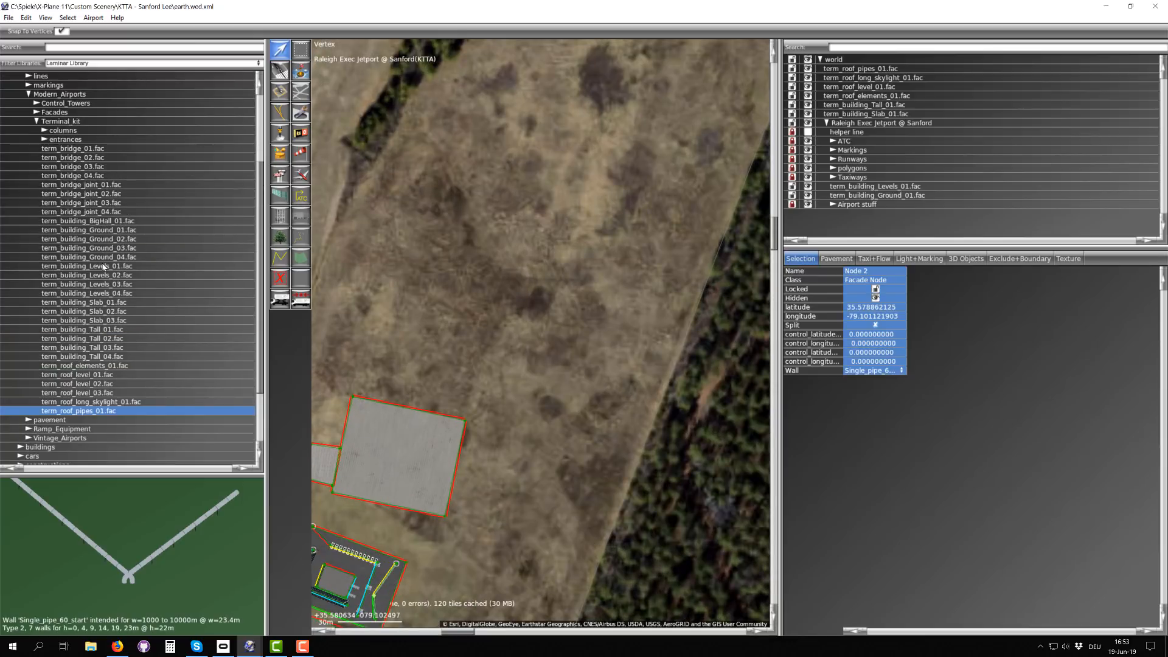
{"action": "left_click", "coordinate": [105, 230]}
{"action": "scroll", "coordinate": [396, 311], "scroll_direction": "down", "scroll_amount": 1}
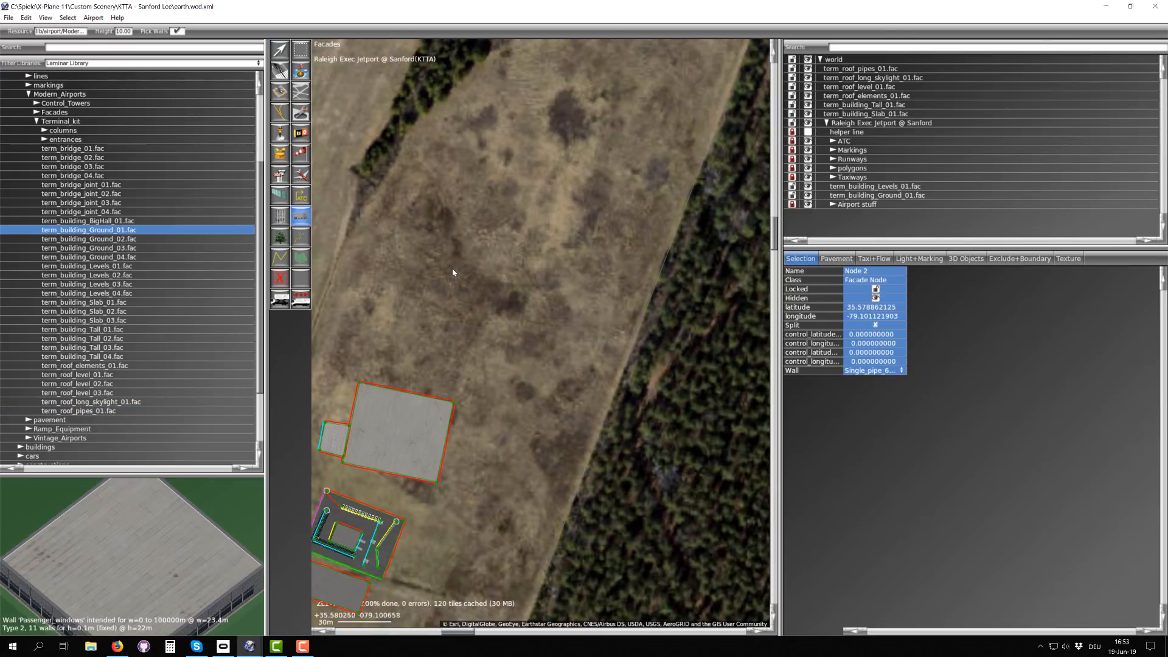
{"action": "left_click", "coordinate": [497, 332]}
{"action": "left_click", "coordinate": [515, 275]}
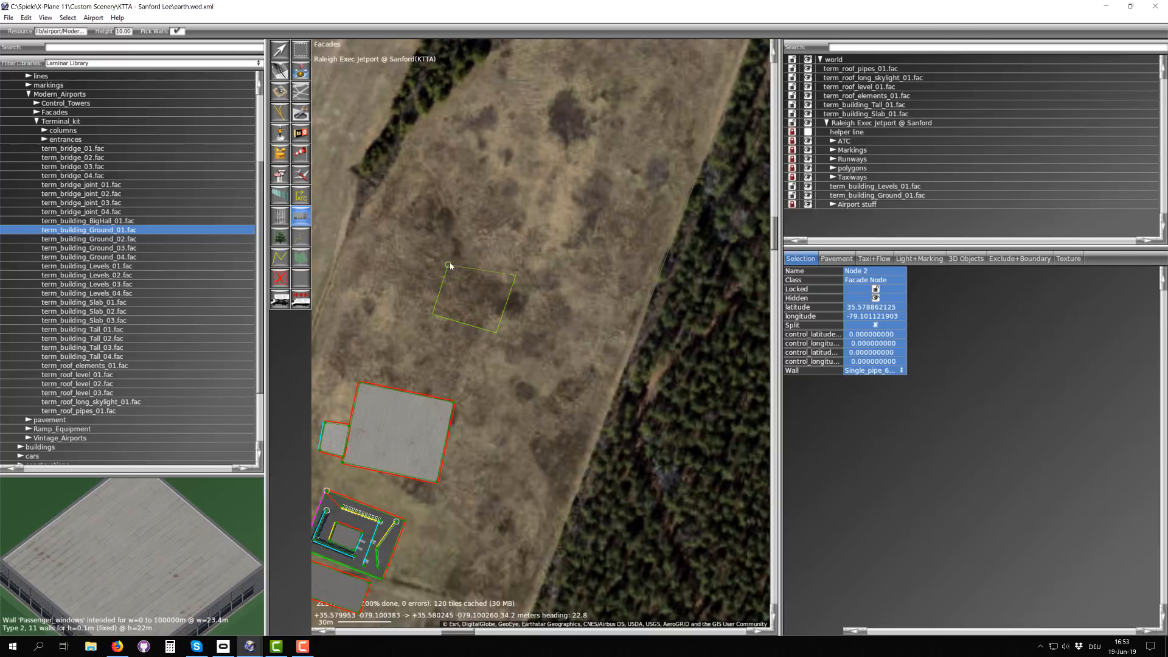
{"action": "left_click", "coordinate": [449, 266]}
{"action": "scroll", "coordinate": [457, 278], "scroll_direction": "up", "scroll_amount": 2}
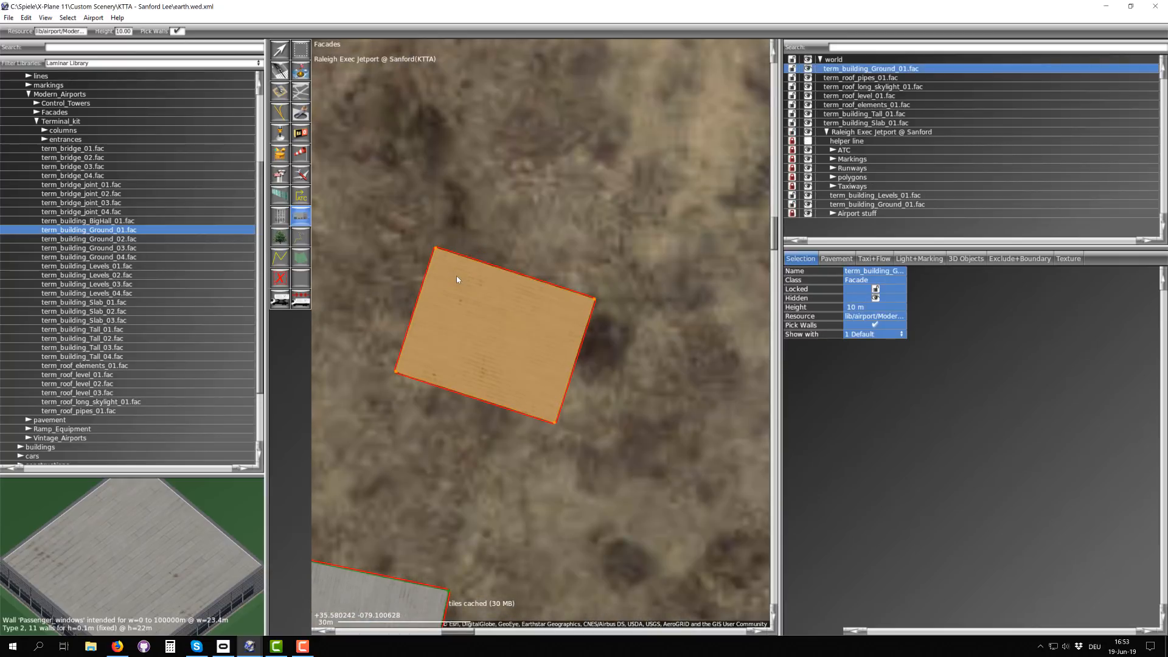
{"action": "scroll", "coordinate": [457, 279], "scroll_direction": "down", "scroll_amount": 2}
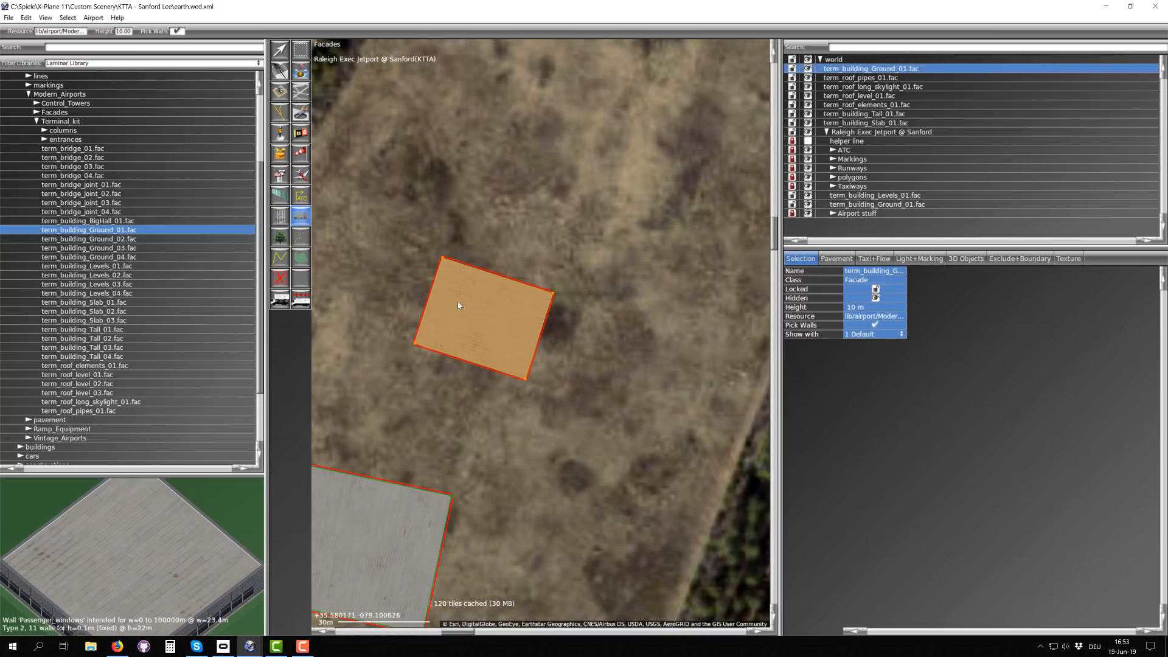
{"action": "key", "text": "v"}
{"action": "scroll", "coordinate": [476, 297], "scroll_direction": "up", "scroll_amount": 2}
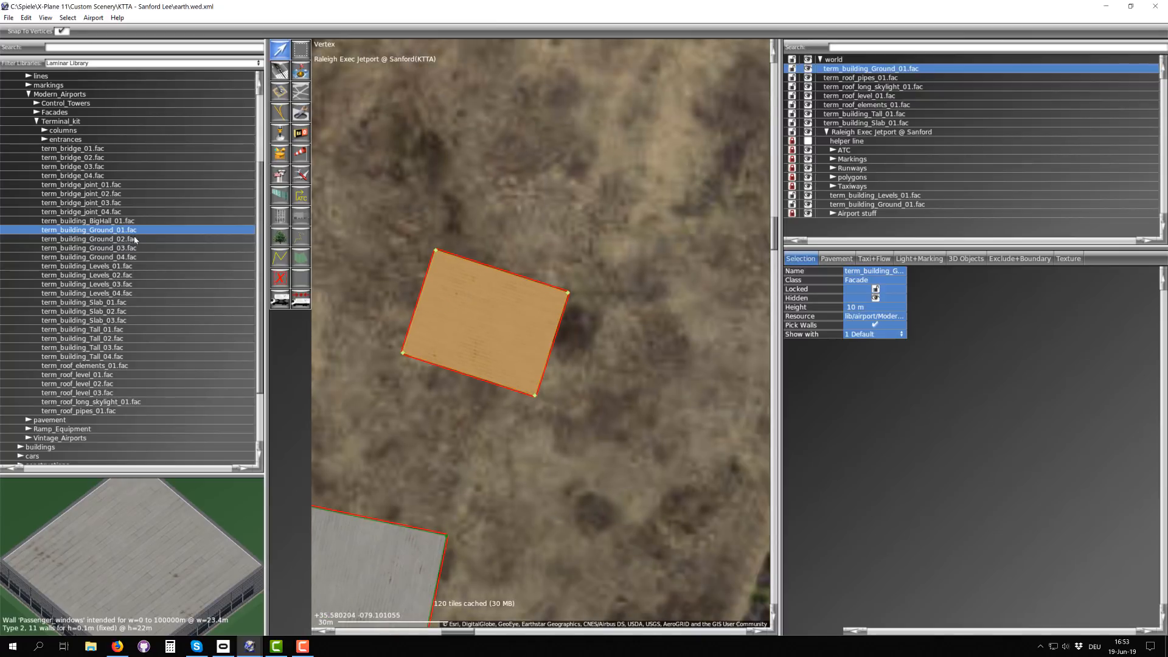
{"action": "left_click", "coordinate": [102, 266]}
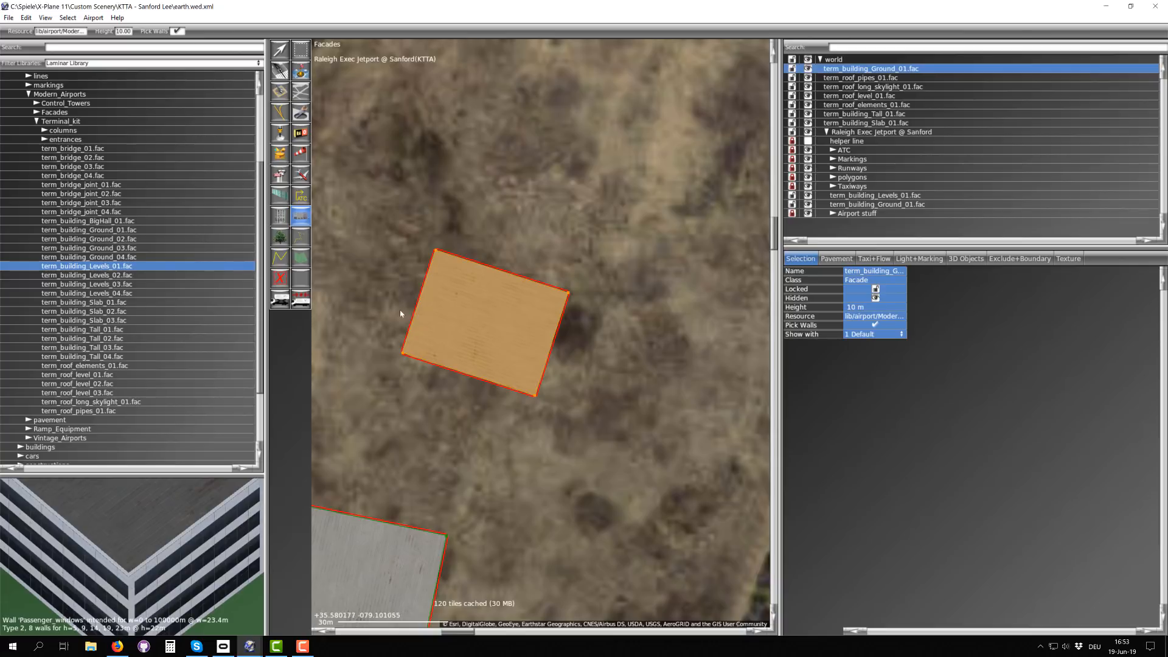
{"action": "scroll", "coordinate": [437, 248], "scroll_direction": "up", "scroll_amount": 3}
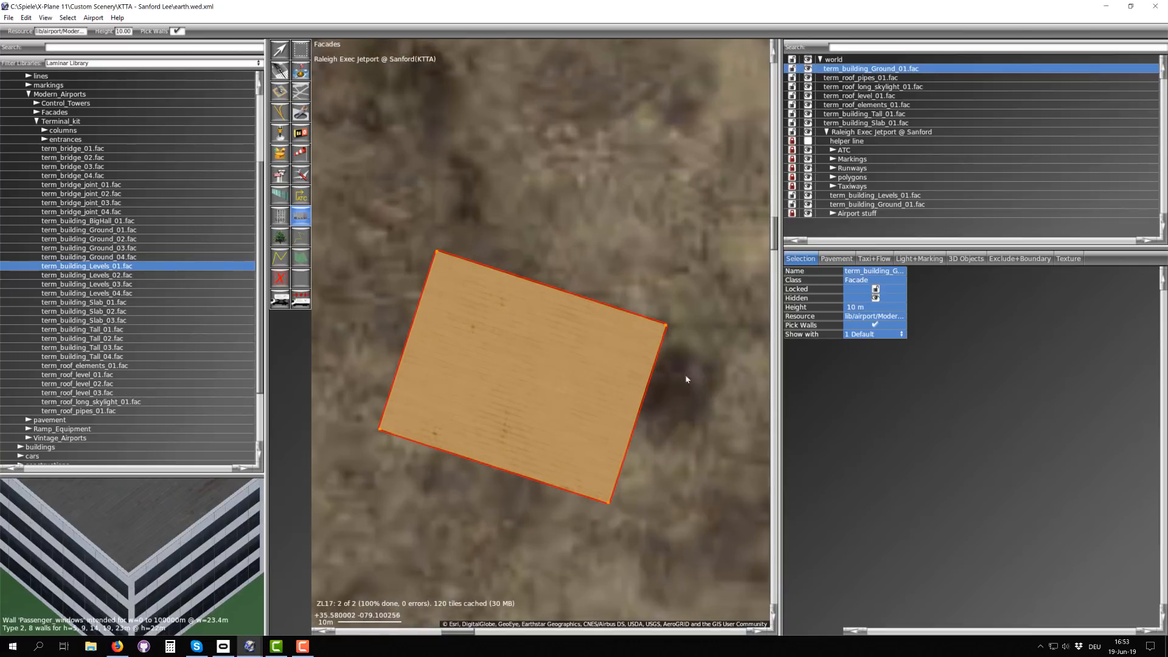
{"action": "scroll", "coordinate": [415, 344], "scroll_direction": "down", "scroll_amount": 3}
{"action": "key", "text": "v"}
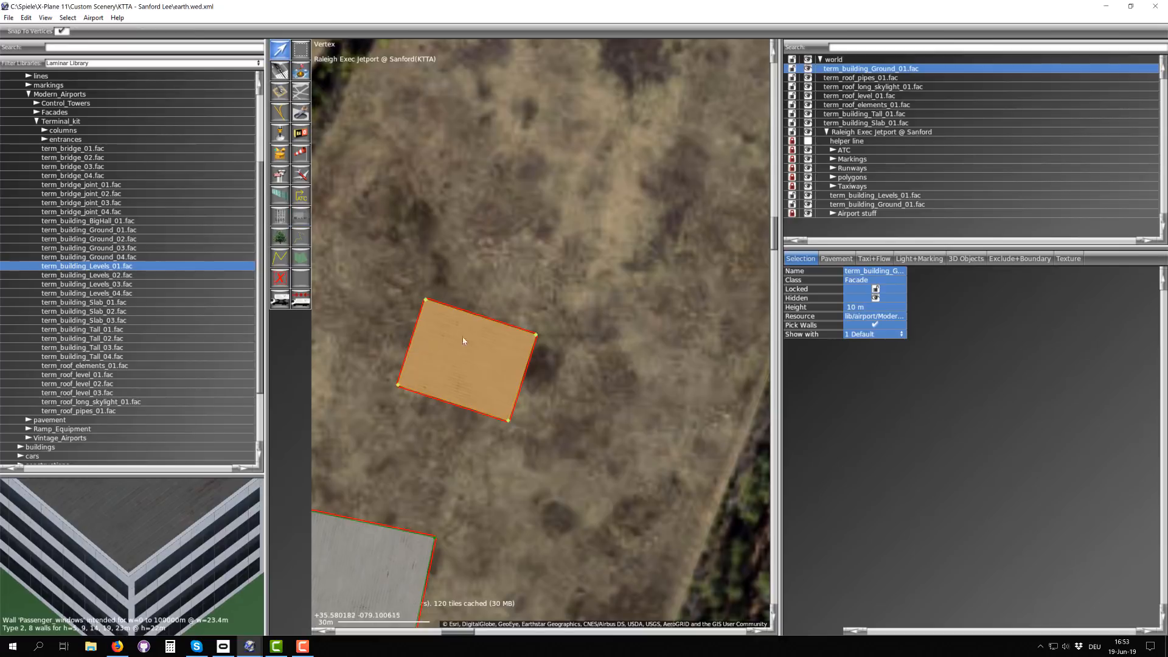
Step: Duplicate the new term_building_Ground_01.fac facade in place and select the uppermost copy in the hierarchy
{"action": "left_click", "coordinate": [490, 358]}
{"action": "left_click", "coordinate": [26, 17]}
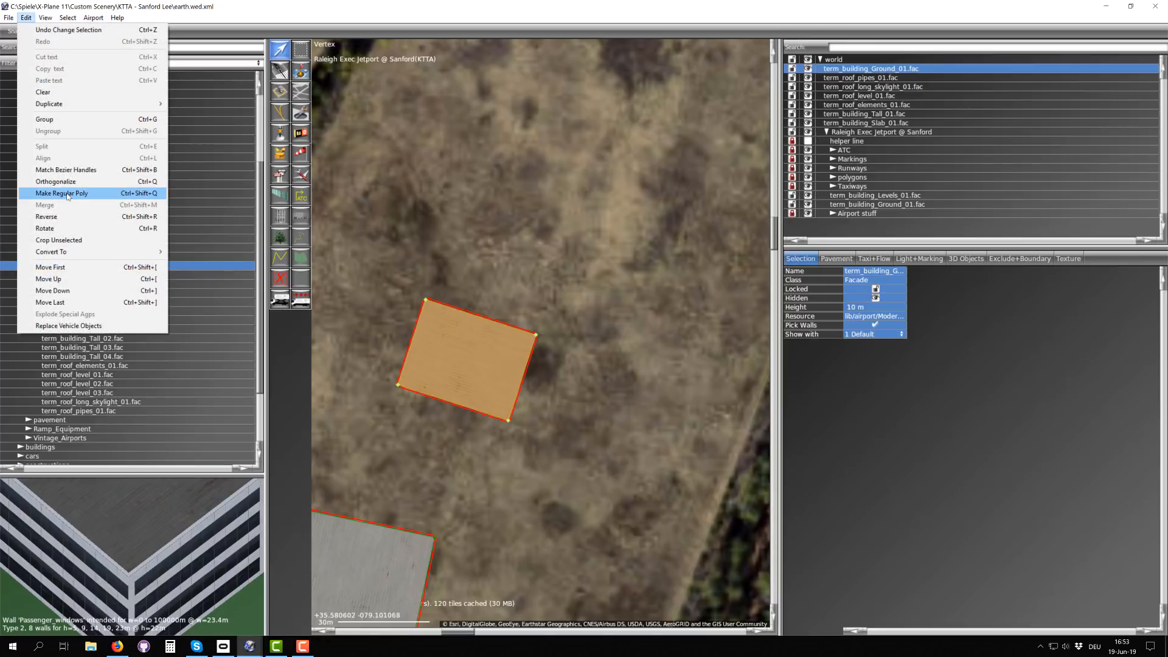
{"action": "mouse_move", "coordinate": [61, 105]}
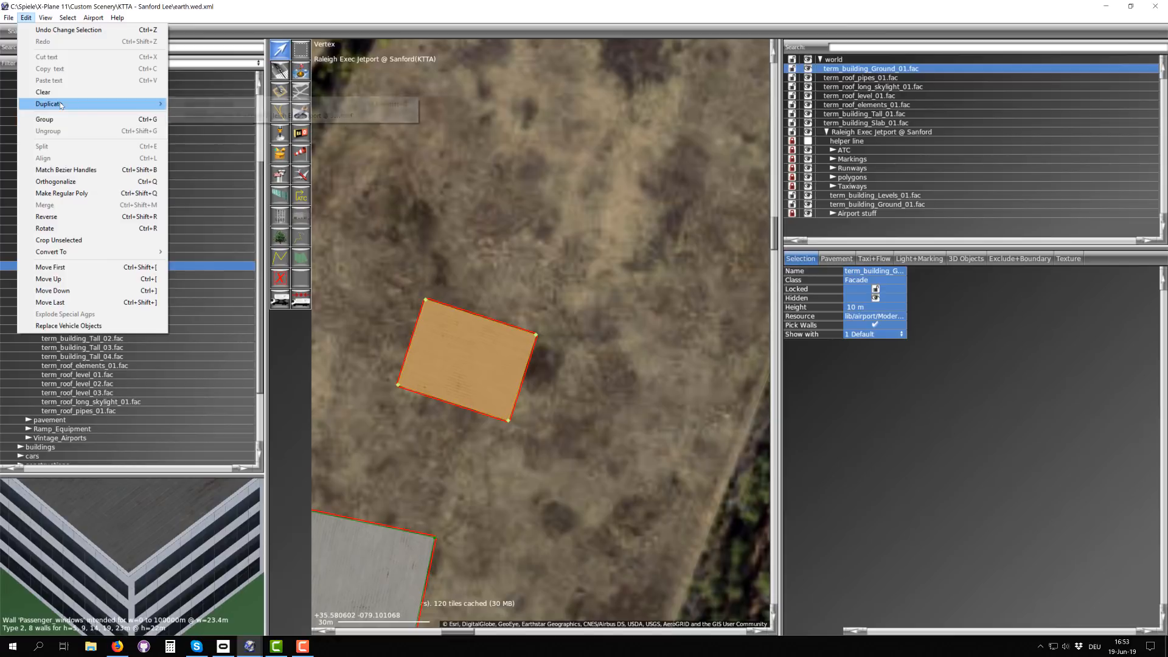
{"action": "left_click", "coordinate": [225, 107]}
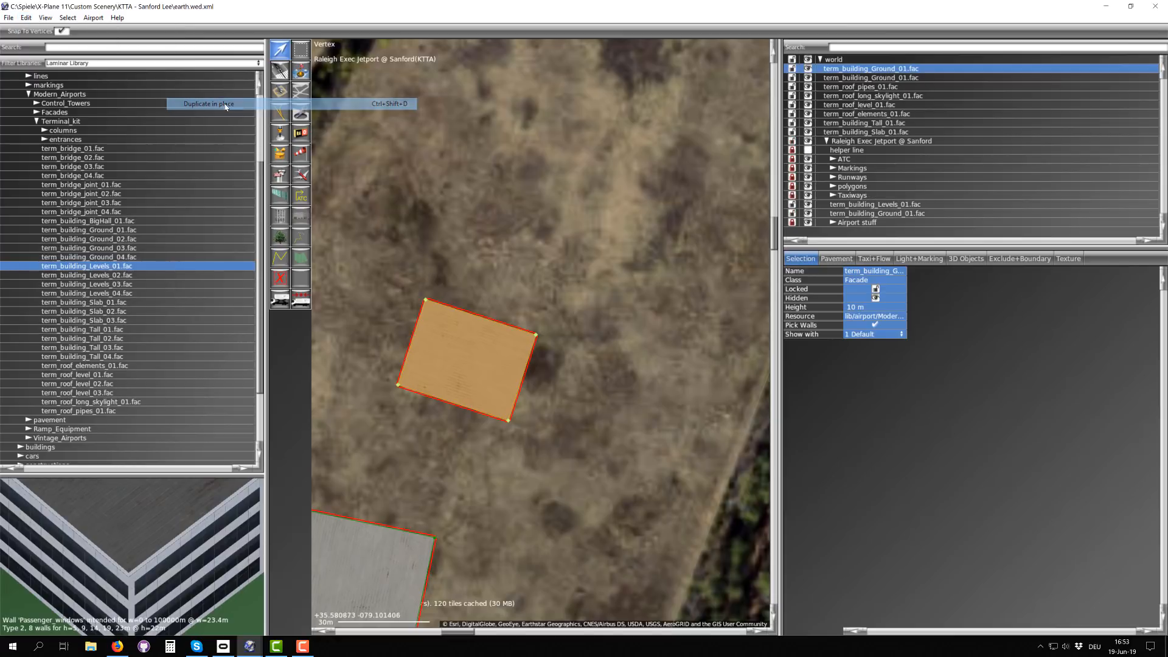
{"action": "left_click", "coordinate": [880, 78]}
{"action": "left_click", "coordinate": [882, 69]}
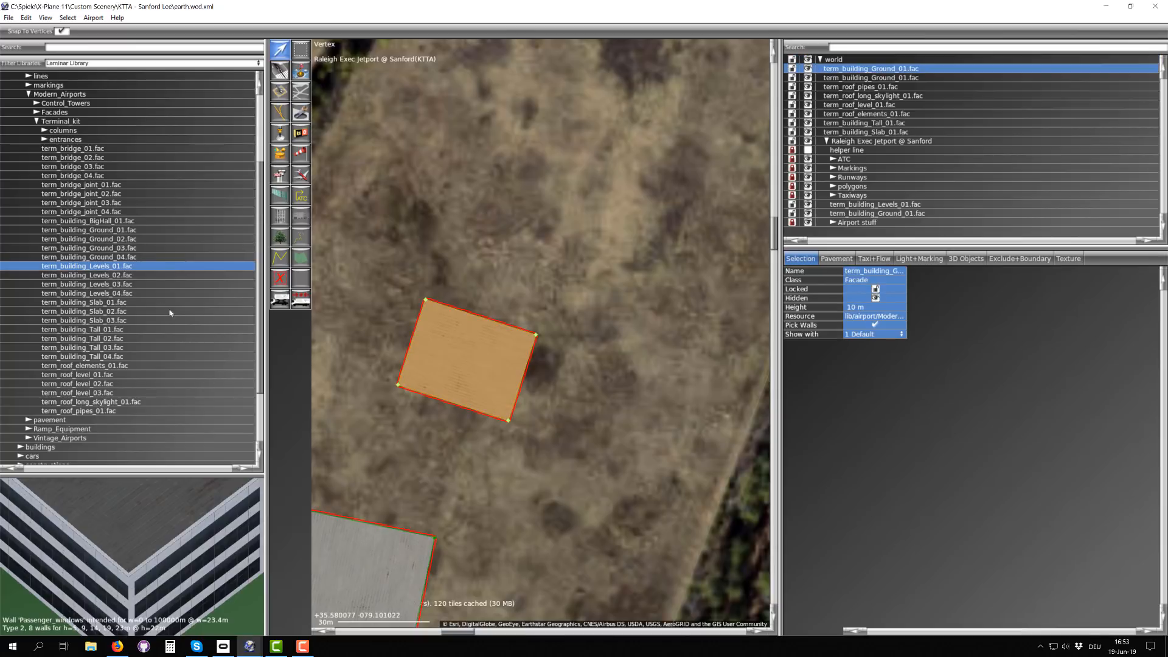
Step: Enlarge the duplicated facade slightly so that its outline overhangs the original ground-floor outline on all sides
{"action": "scroll", "coordinate": [472, 372], "scroll_direction": "up", "scroll_amount": 3}
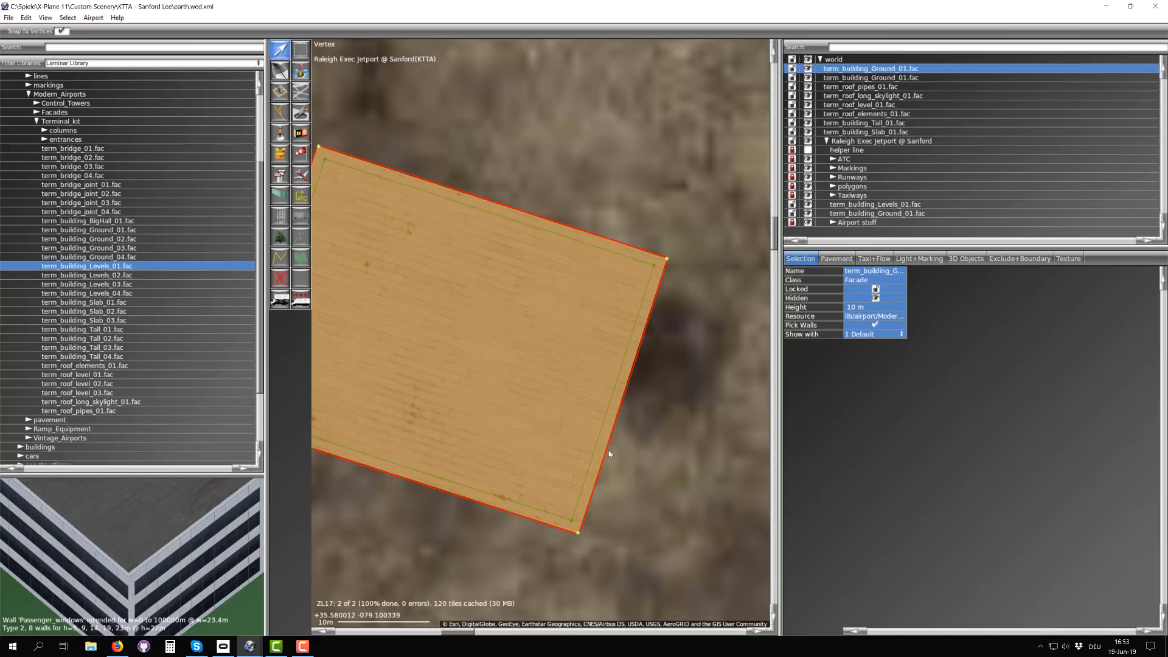
{"action": "scroll", "coordinate": [609, 453], "scroll_direction": "up", "scroll_amount": 5}
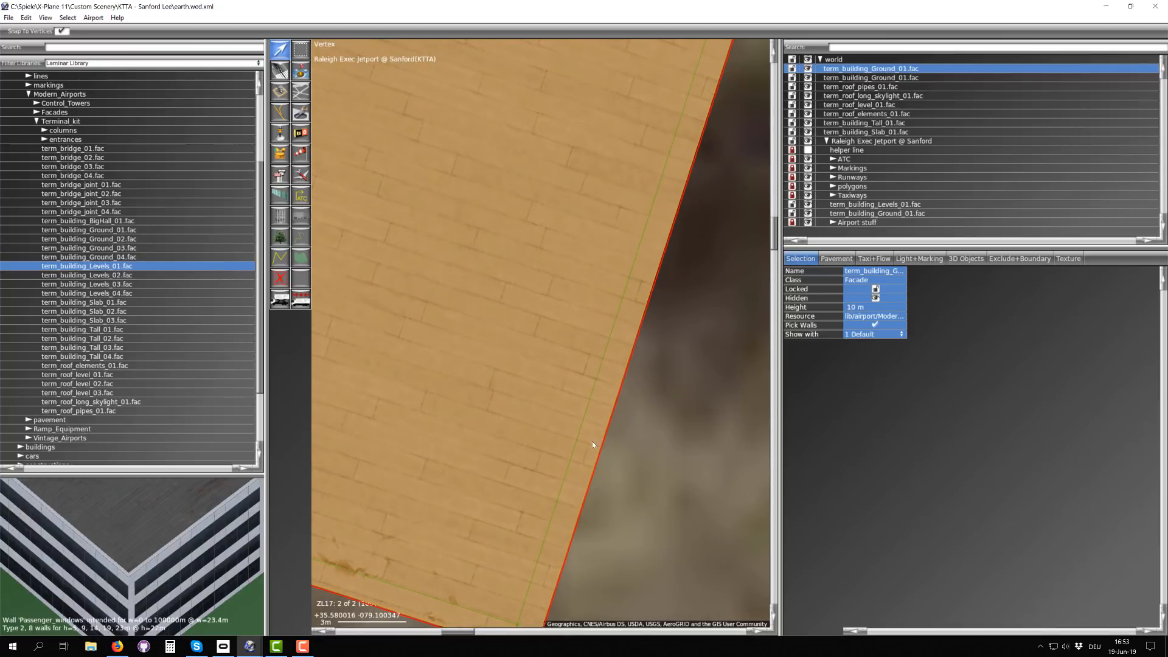
{"action": "scroll", "coordinate": [593, 440], "scroll_direction": "down", "scroll_amount": 2}
{"action": "scroll", "coordinate": [596, 448], "scroll_direction": "down", "scroll_amount": 1}
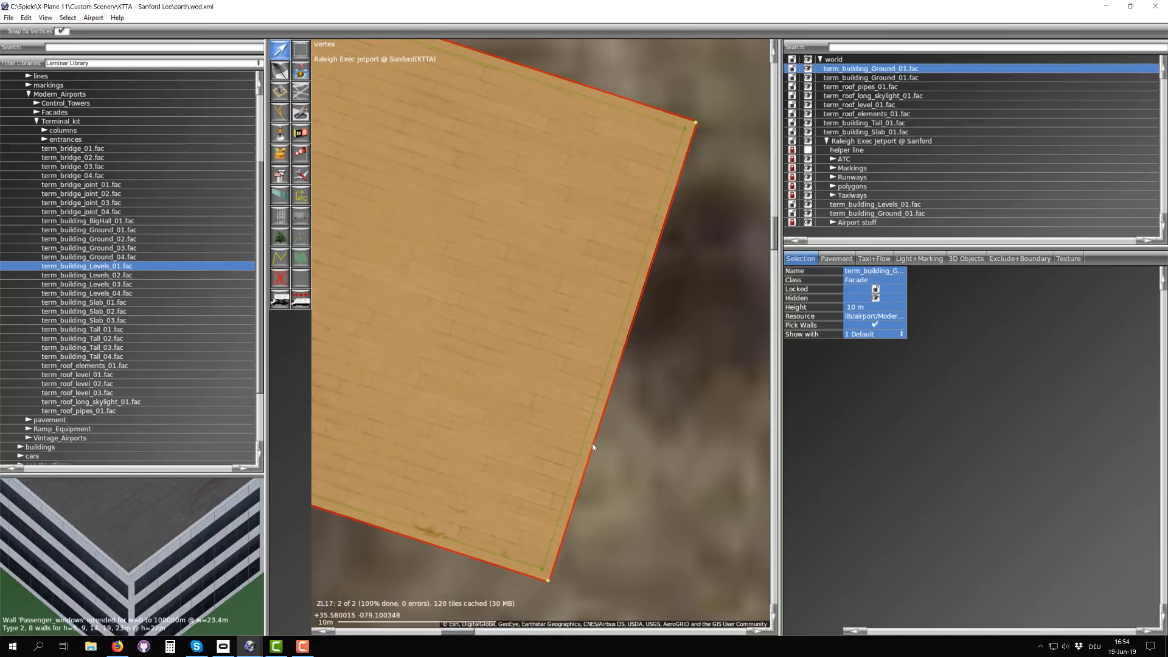
{"action": "left_click_drag", "start_coordinate": [591, 443], "coordinate": [597, 447]}
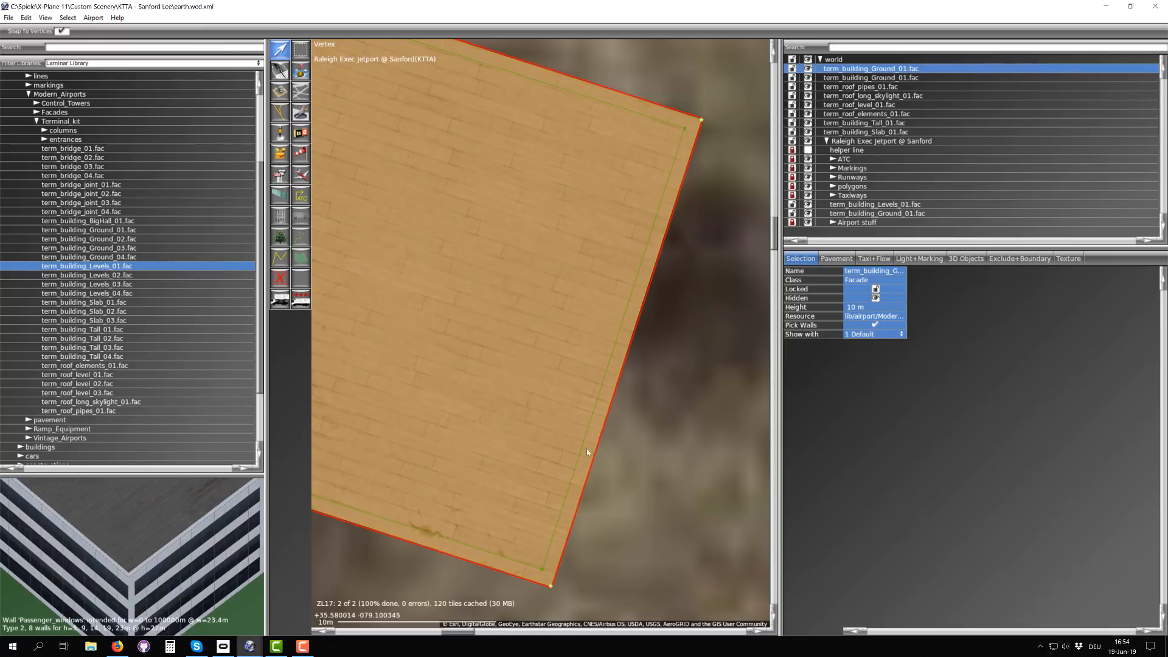
Step: Switch to the Terminal Kit article in Firefox and review the module height diagrams and the Ground and Levels facade variants
{"action": "left_click", "coordinate": [124, 650]}
{"action": "scroll", "coordinate": [717, 252], "scroll_direction": "up", "scroll_amount": 20}
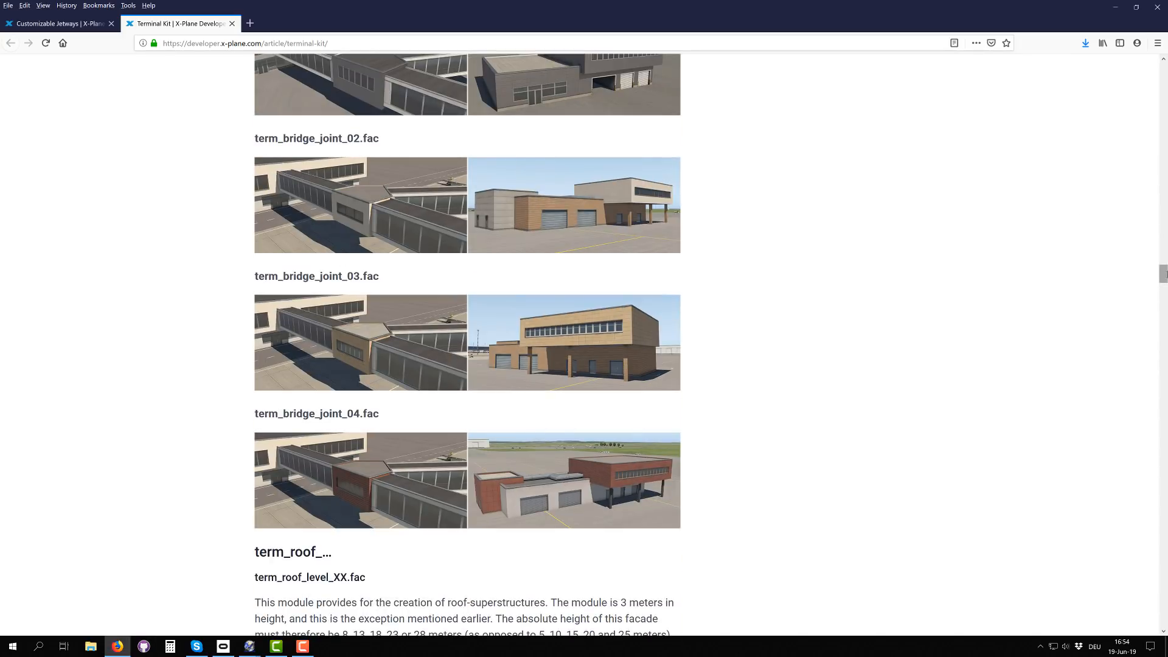
{"action": "left_click_drag", "start_coordinate": [1162, 273], "coordinate": [1146, 122]}
{"action": "scroll", "coordinate": [401, 291], "scroll_direction": "up", "scroll_amount": 14}
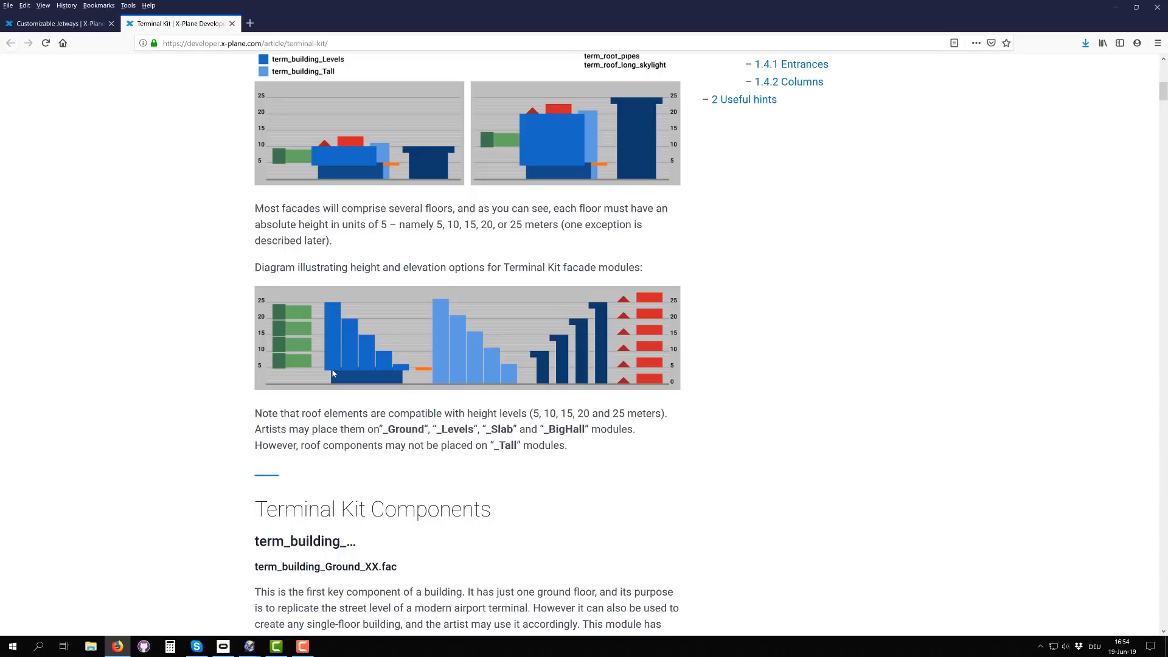
{"action": "scroll", "coordinate": [332, 372], "scroll_direction": "down", "scroll_amount": 7}
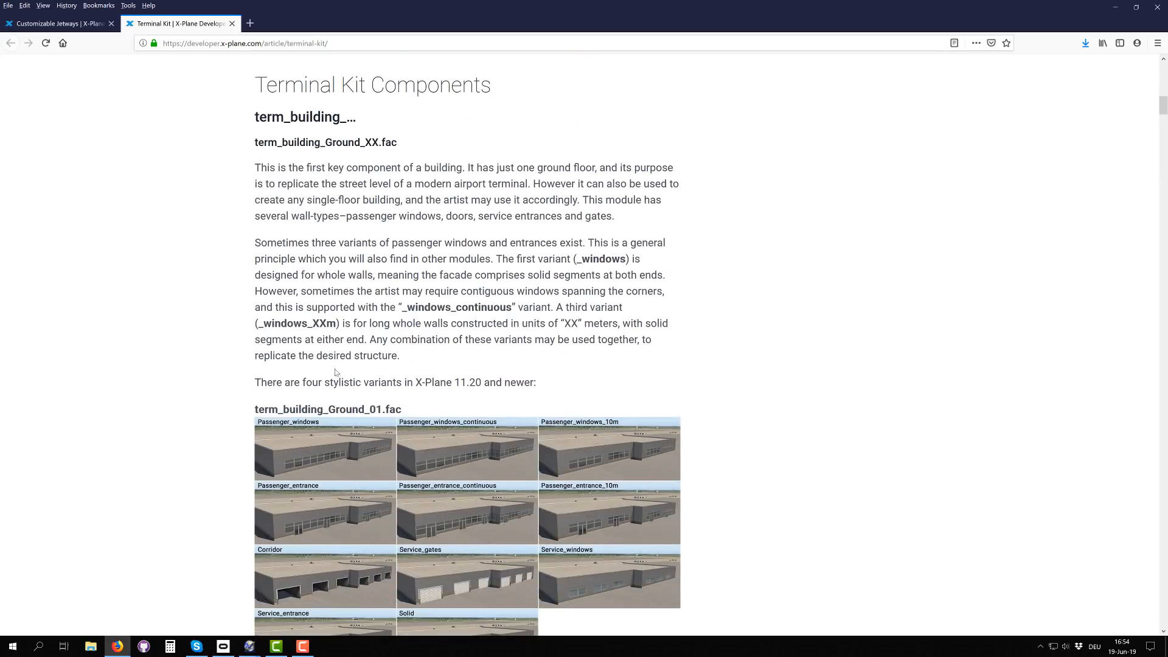
{"action": "scroll", "coordinate": [494, 359], "scroll_direction": "up", "scroll_amount": 9}
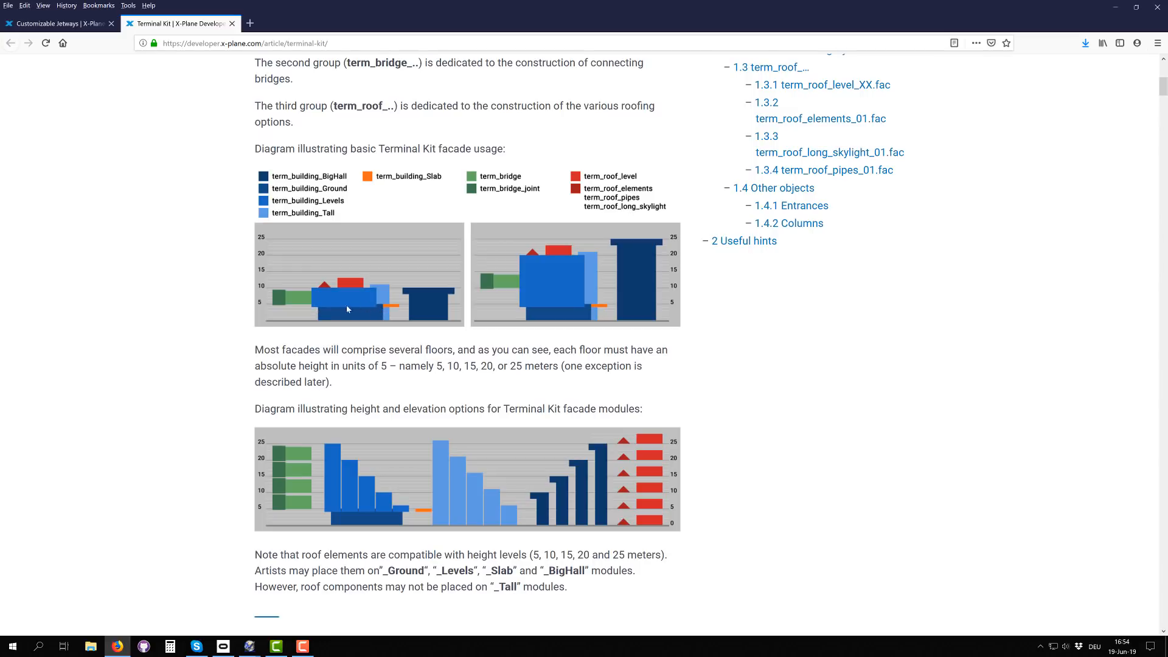
{"action": "scroll", "coordinate": [362, 499], "scroll_direction": "down", "scroll_amount": 18}
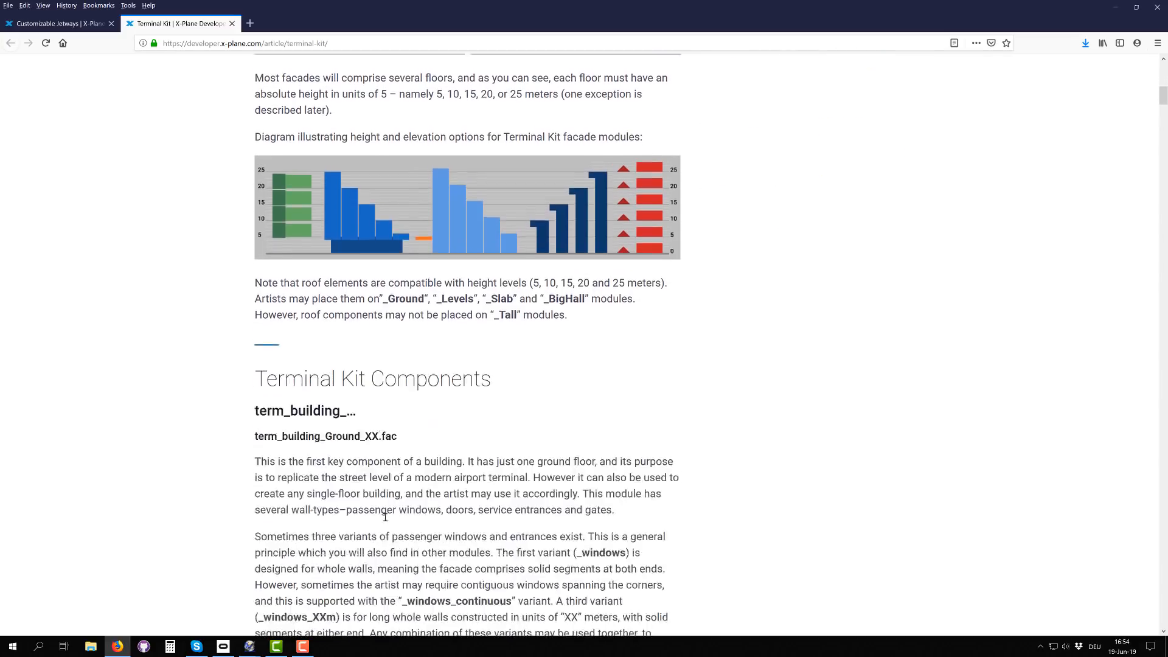
{"action": "scroll", "coordinate": [421, 510], "scroll_direction": "down", "scroll_amount": 8}
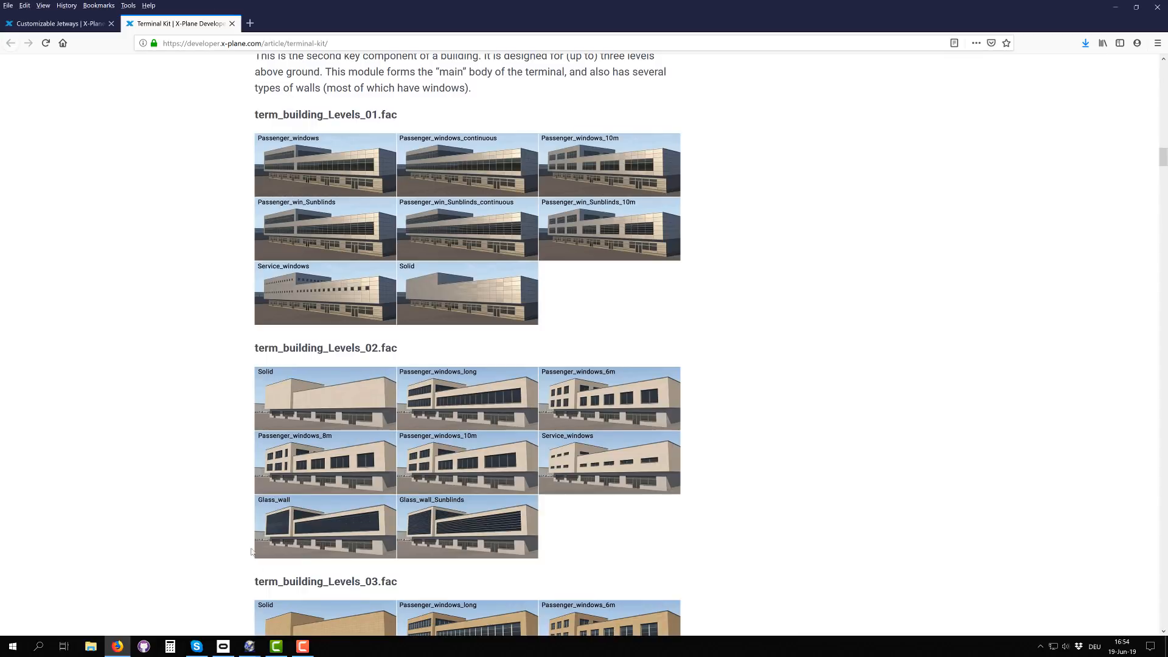
Step: Switch back to WorldEditor and inspect the overhang between the enlarged copy and the original outline against the map scale
{"action": "left_click", "coordinate": [249, 647]}
{"action": "left_click", "coordinate": [292, 590]}
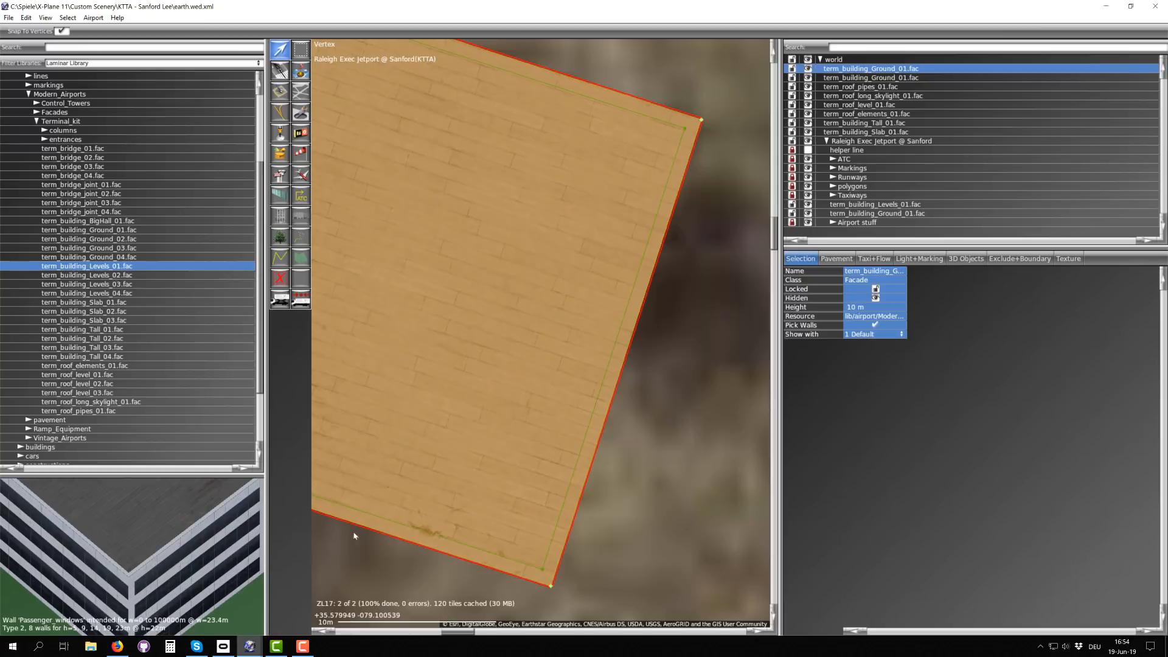
{"action": "scroll", "coordinate": [563, 476], "scroll_direction": "up", "scroll_amount": 8}
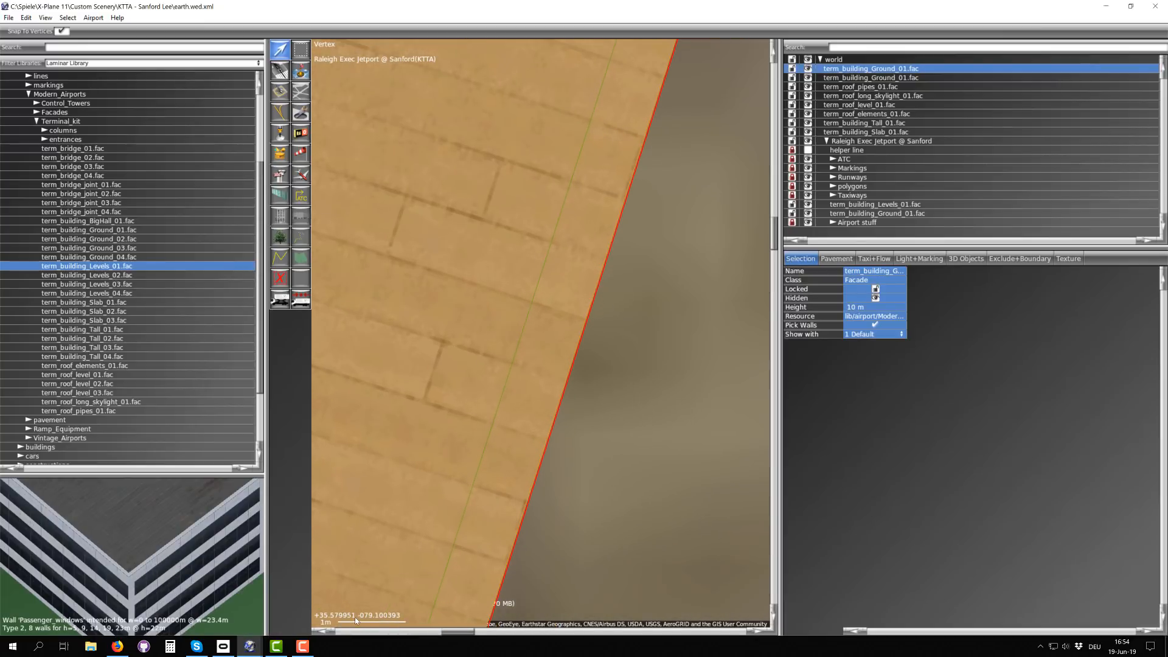
{"action": "right_click_drag", "start_coordinate": [579, 536], "coordinate": [486, 538]}
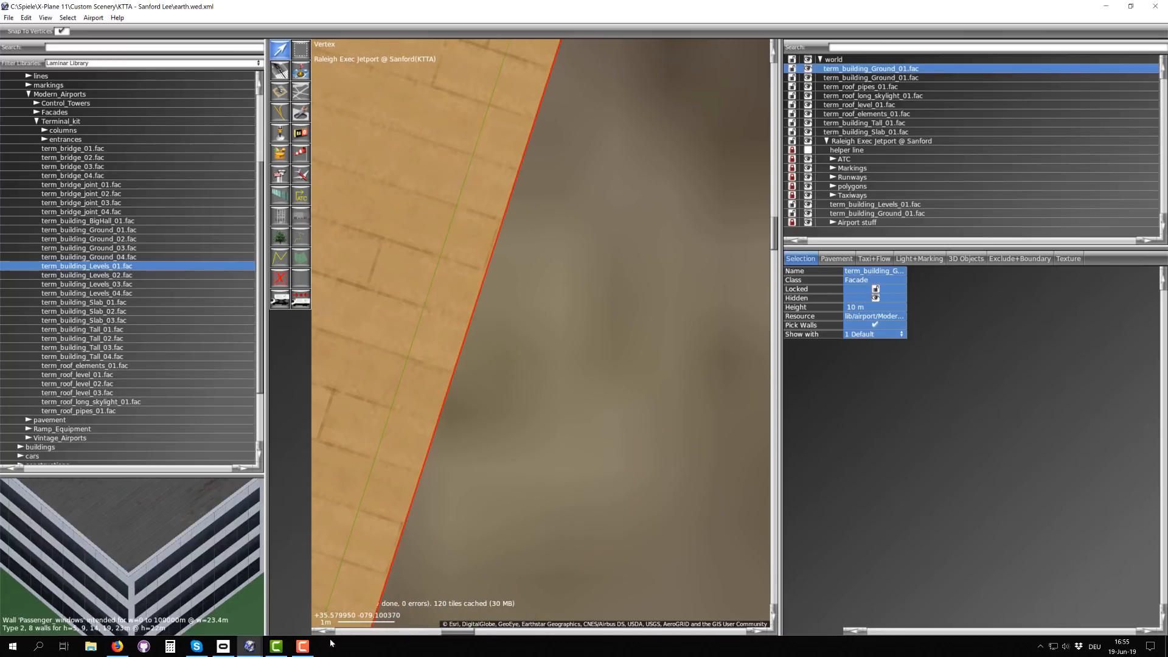
{"action": "right_click_drag", "start_coordinate": [437, 567], "coordinate": [446, 590]}
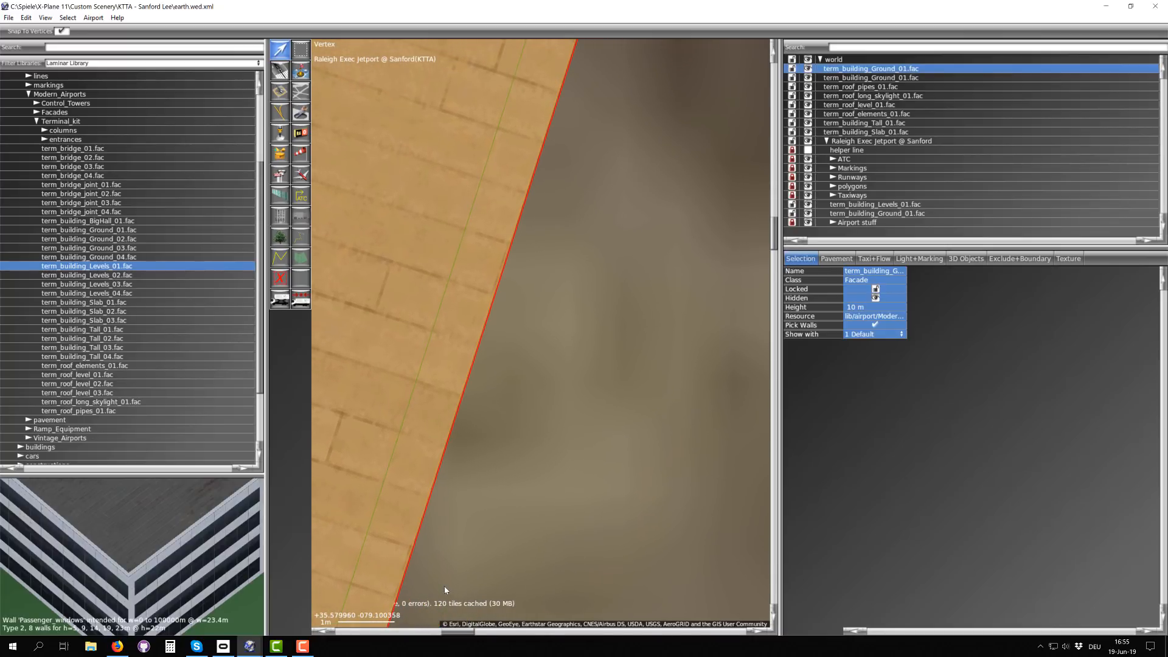
{"action": "scroll", "coordinate": [397, 524], "scroll_direction": "down", "scroll_amount": 8}
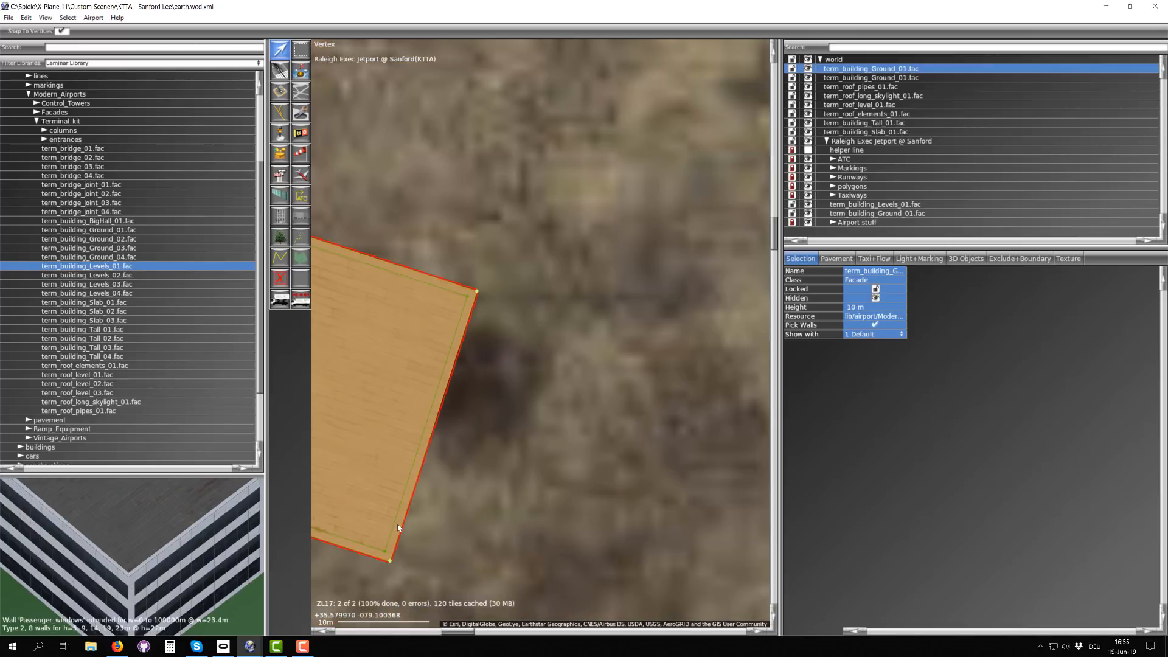
{"action": "right_click_drag", "start_coordinate": [404, 489], "coordinate": [512, 446]}
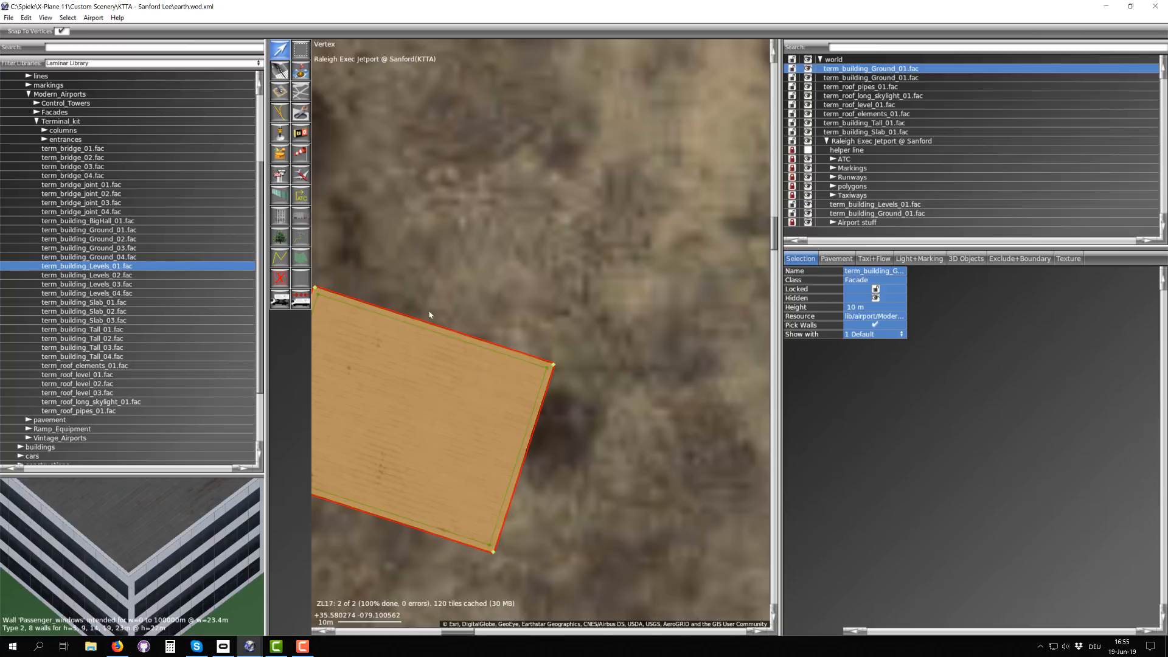
Step: Copy the library path of term_building_Levels_01.fac and set it as the resource of the enlarged duplicate facade
{"action": "left_click", "coordinate": [86, 266]}
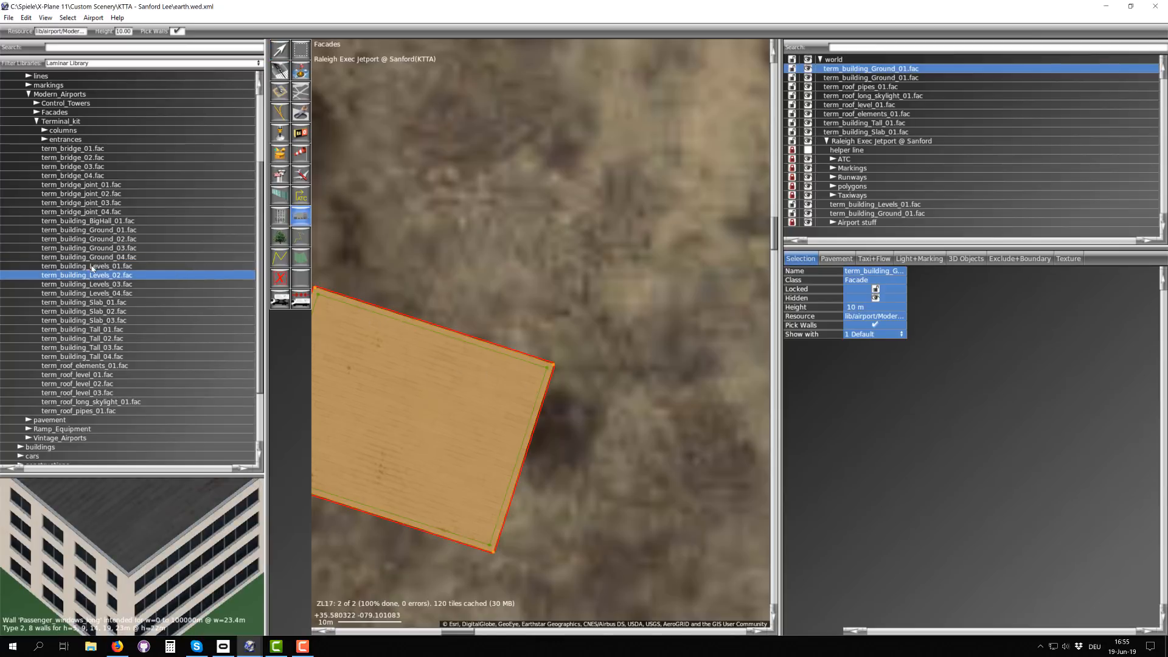
{"action": "left_click", "coordinate": [61, 31]}
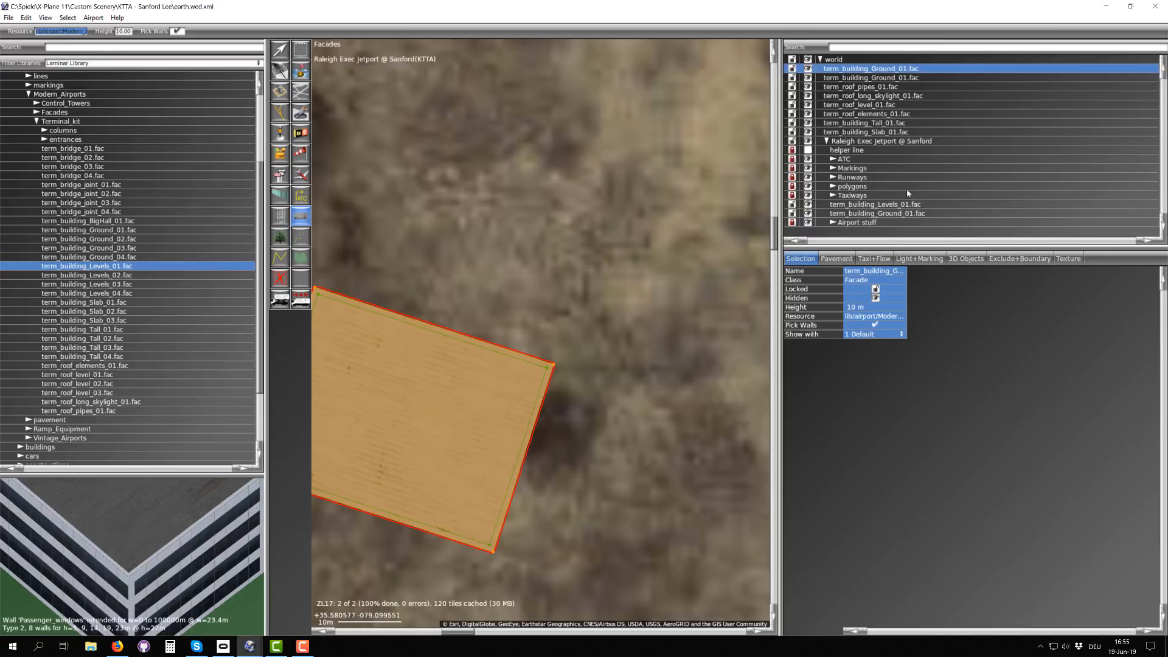
{"action": "left_click", "coordinate": [871, 318]}
{"action": "key", "text": "ctrl+c"}
{"action": "left_click", "coordinate": [873, 318]}
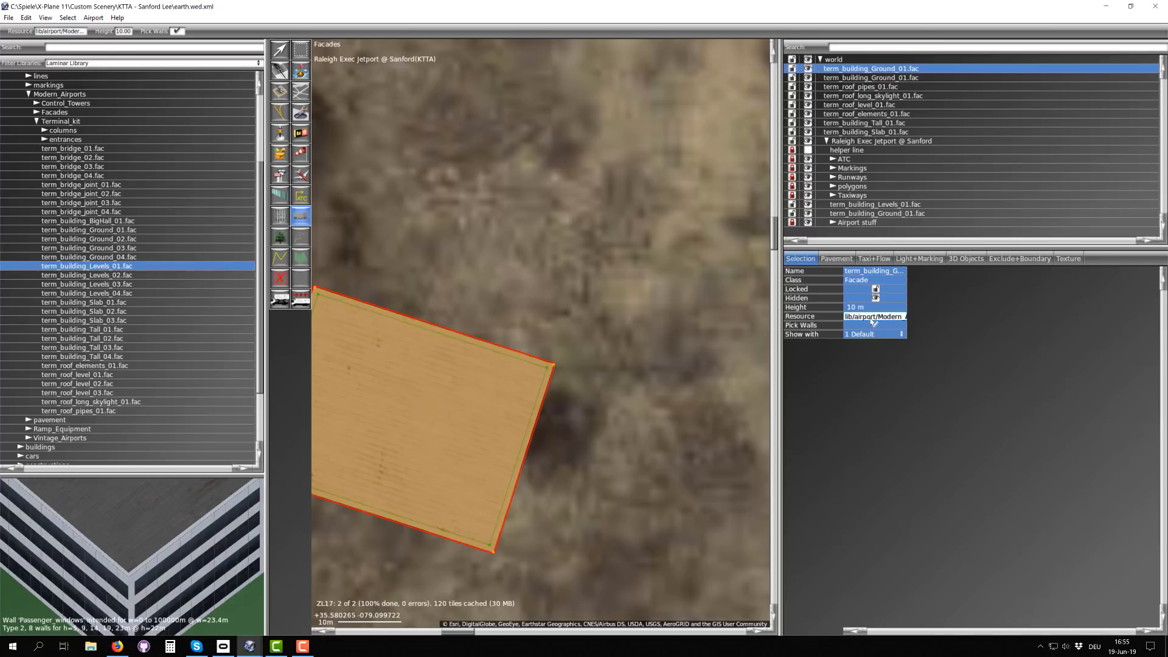
{"action": "key", "text": "Return"}
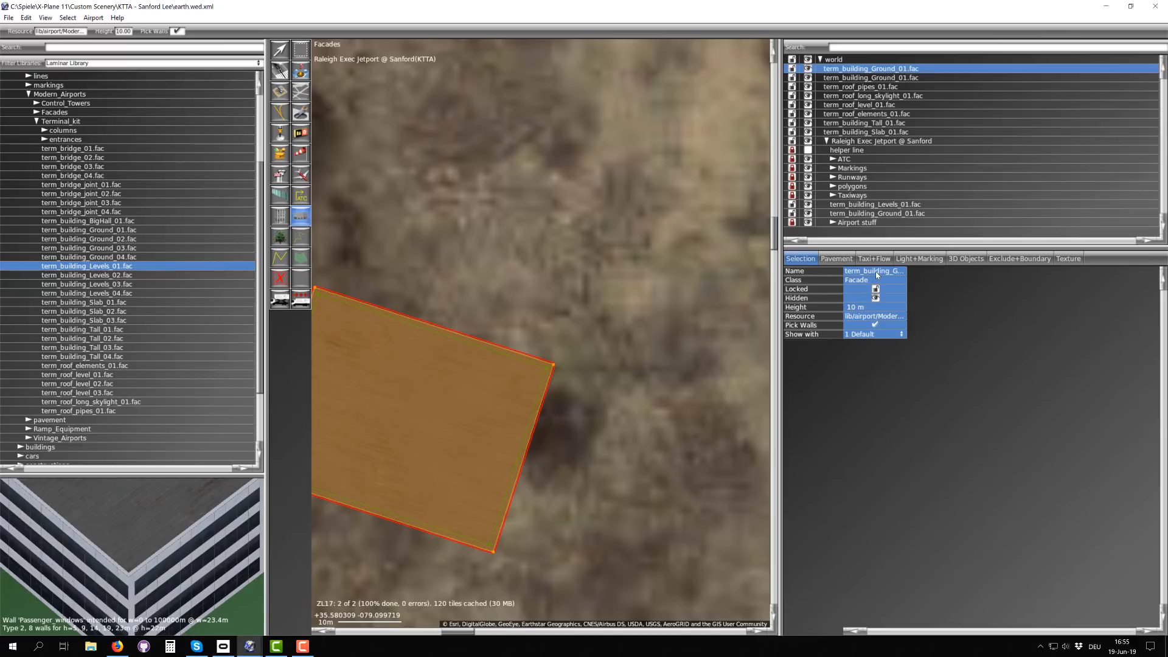
Step: Rename the enlarged upper facade as lib/airport/Modern_Airports/Terminal_kit/term_building_Levels_01.fac using the copied path
{"action": "left_click", "coordinate": [877, 273]}
{"action": "key", "text": "ctrl+v"}
{"action": "key", "text": "Return"}
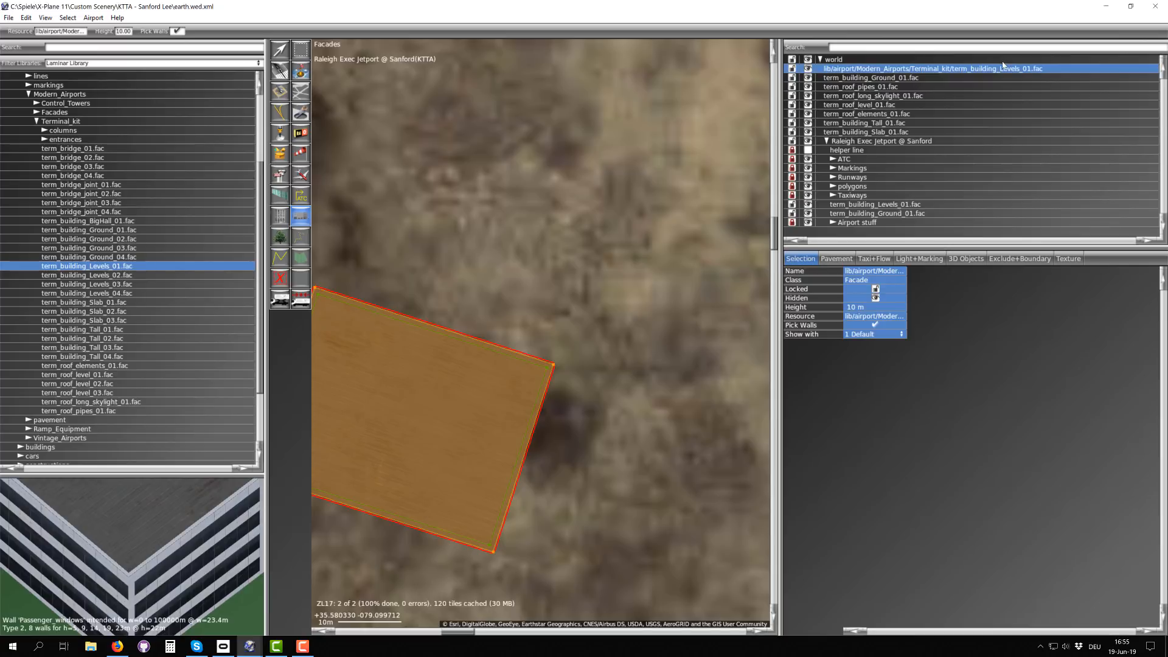
{"action": "scroll", "coordinate": [540, 355], "scroll_direction": "down", "scroll_amount": 3}
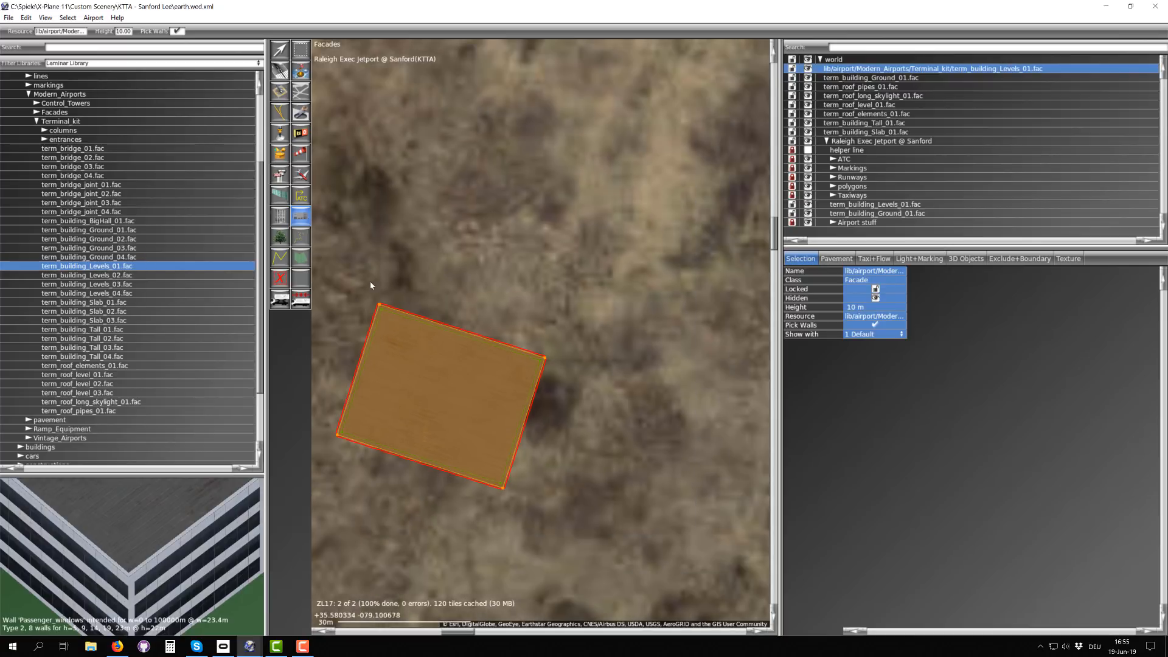
{"action": "scroll", "coordinate": [370, 285], "scroll_direction": "up", "scroll_amount": 3}
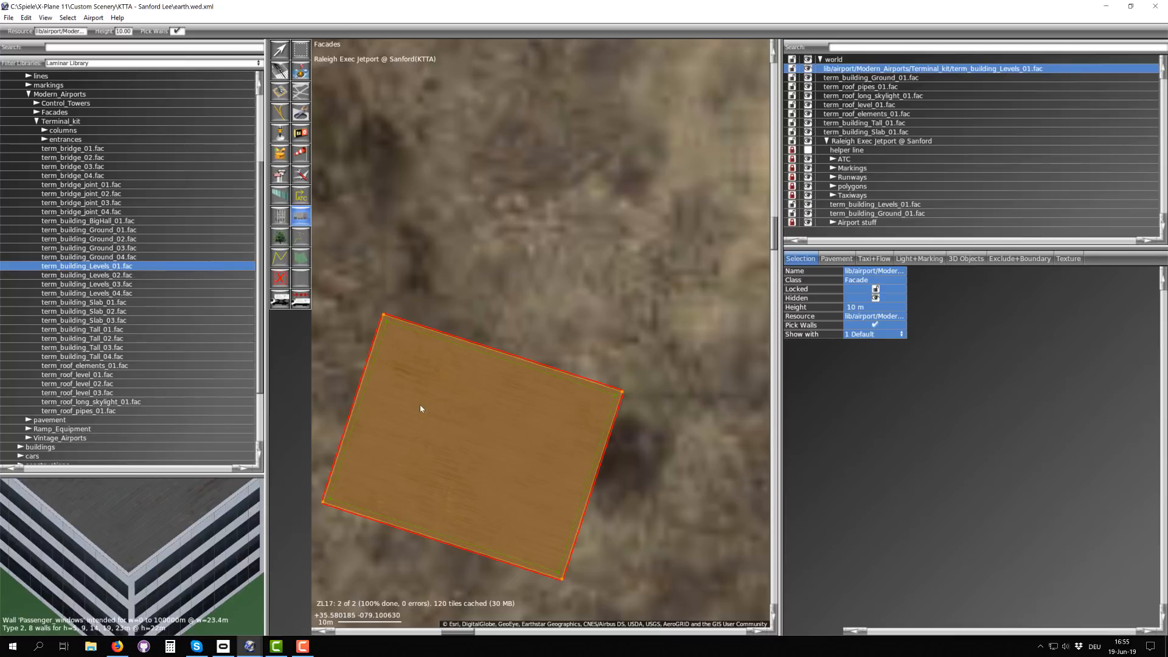
Step: Duplicate the enlarged upper term_building_Levels_01 facade in the world hierarchy
{"action": "left_click", "coordinate": [122, 277]}
{"action": "left_click", "coordinate": [125, 285]}
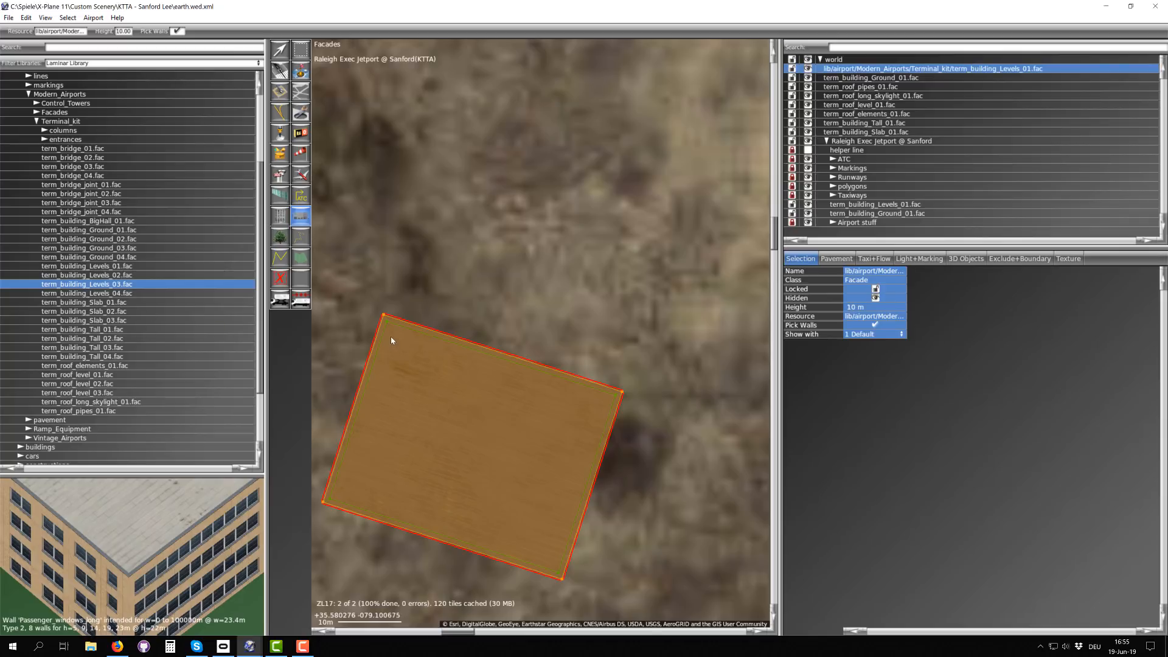
{"action": "left_click", "coordinate": [862, 77]}
{"action": "key", "text": "Up"}
{"action": "left_click", "coordinate": [26, 17]}
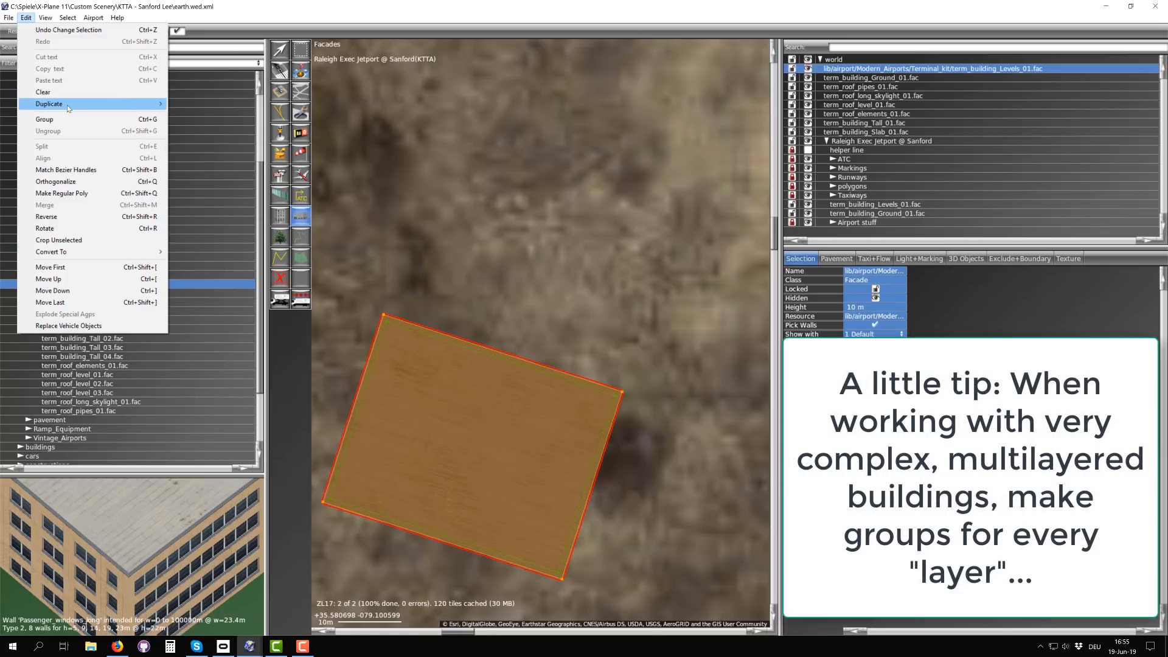
{"action": "mouse_move", "coordinate": [67, 106]}
{"action": "left_click", "coordinate": [231, 104]}
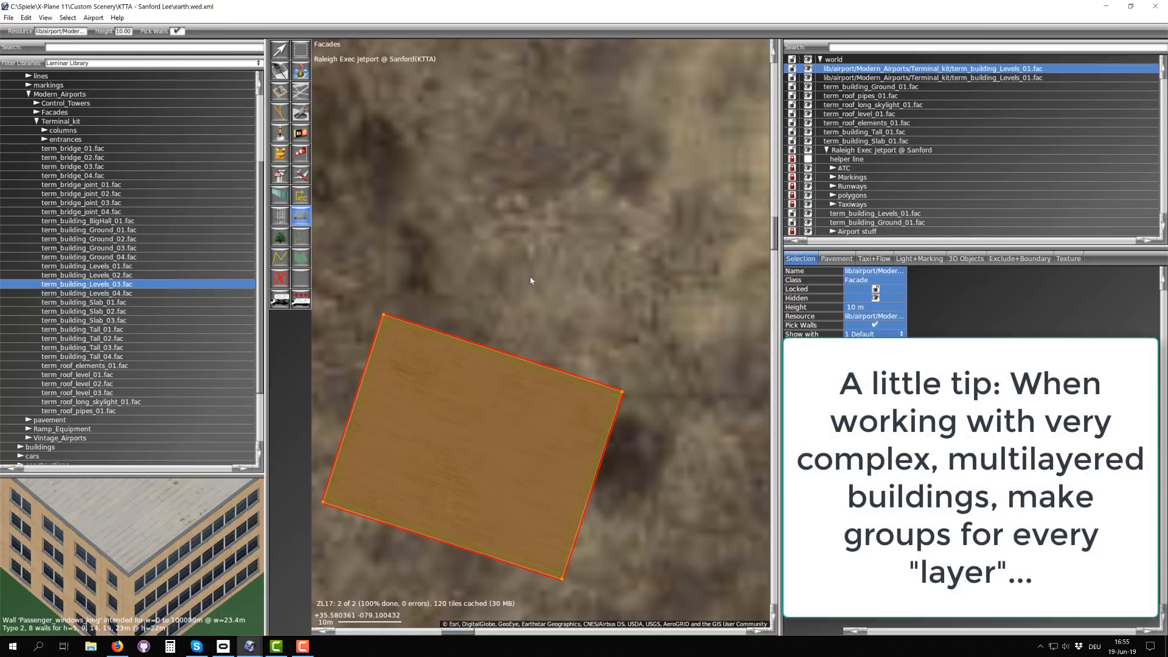
Step: Shrink the duplicated facade evenly inward from the overhanging outline and set its height to 15 m
{"action": "key", "text": "v"}
{"action": "scroll", "coordinate": [615, 393], "scroll_direction": "up", "scroll_amount": 3}
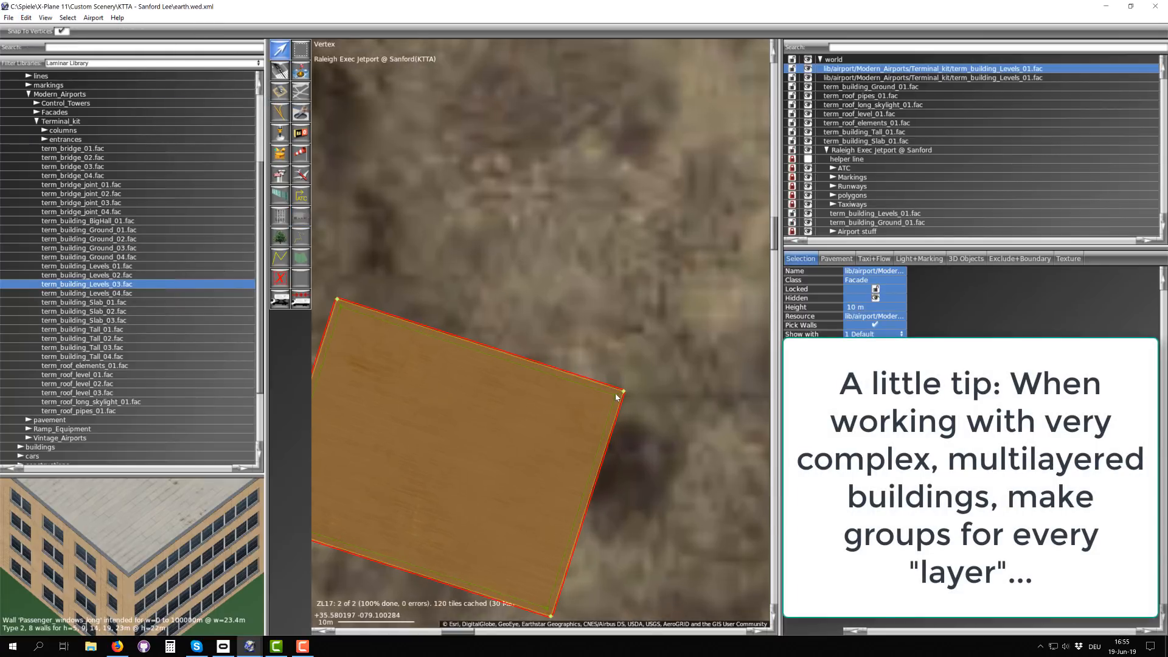
{"action": "scroll", "coordinate": [616, 398], "scroll_direction": "down", "scroll_amount": 2}
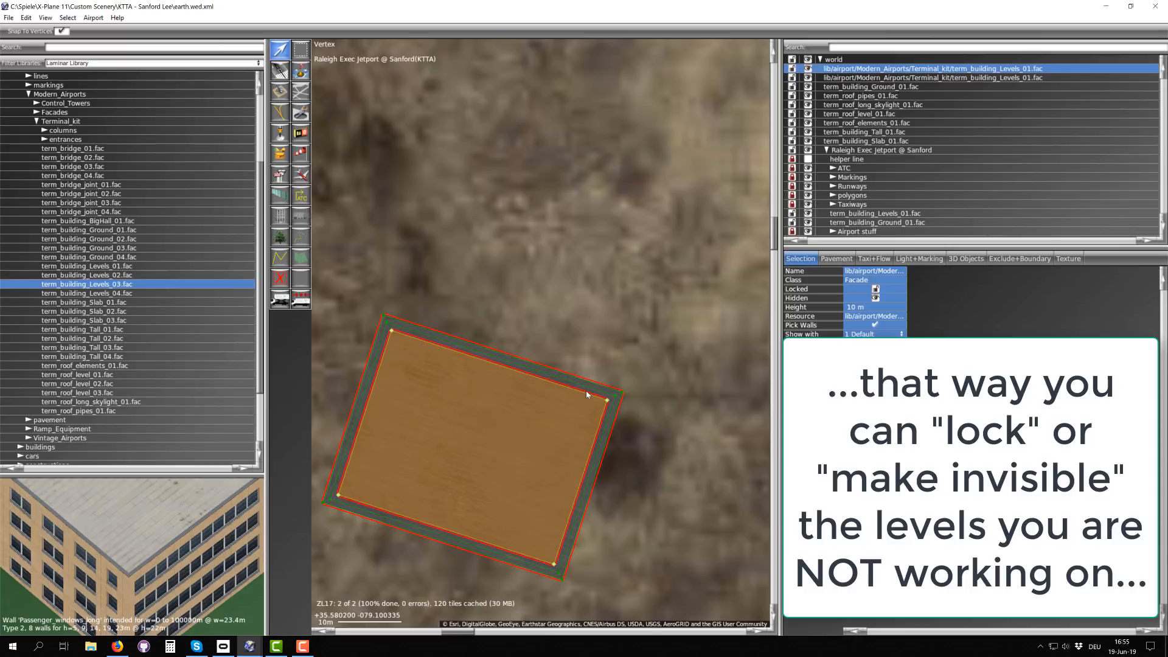
{"action": "scroll", "coordinate": [612, 398], "scroll_direction": "up", "scroll_amount": 2}
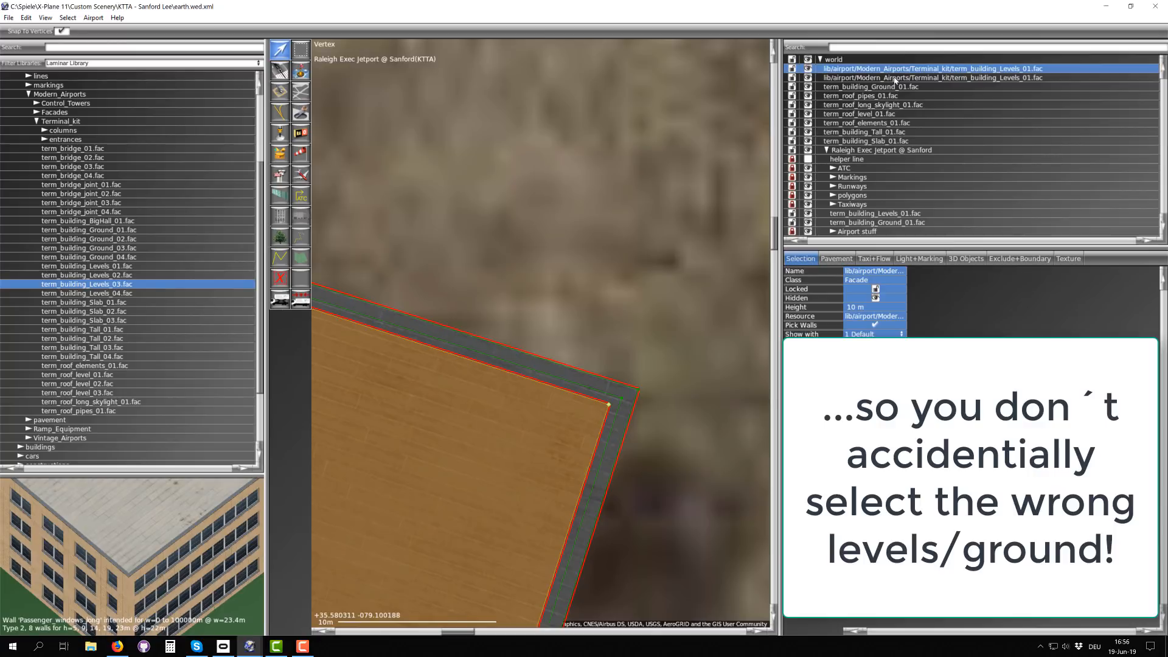
{"action": "left_click", "coordinate": [858, 311]}
{"action": "type", "text": "15"}
{"action": "key", "text": "Return"}
{"action": "scroll", "coordinate": [586, 346], "scroll_direction": "down", "scroll_amount": 3}
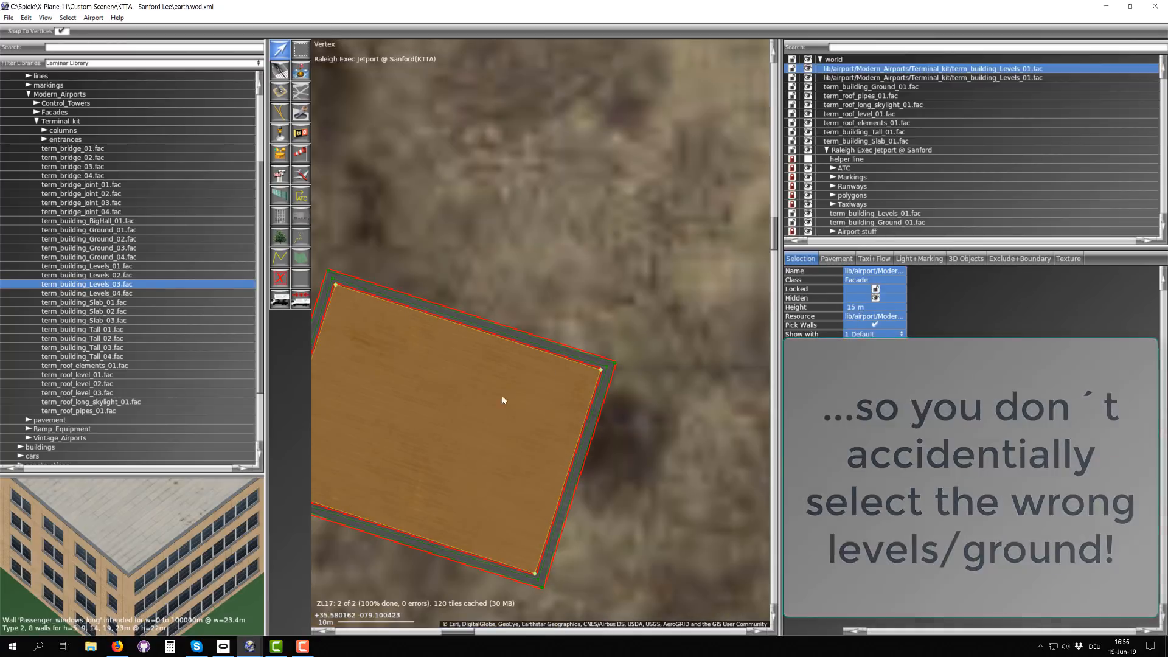
Step: Draw a small four-sided term_building_Levels_04.fac facade on the east part of the building and orthogonalize it
{"action": "middle_click_drag", "start_coordinate": [479, 402], "coordinate": [542, 321]}
{"action": "left_click", "coordinate": [124, 294]}
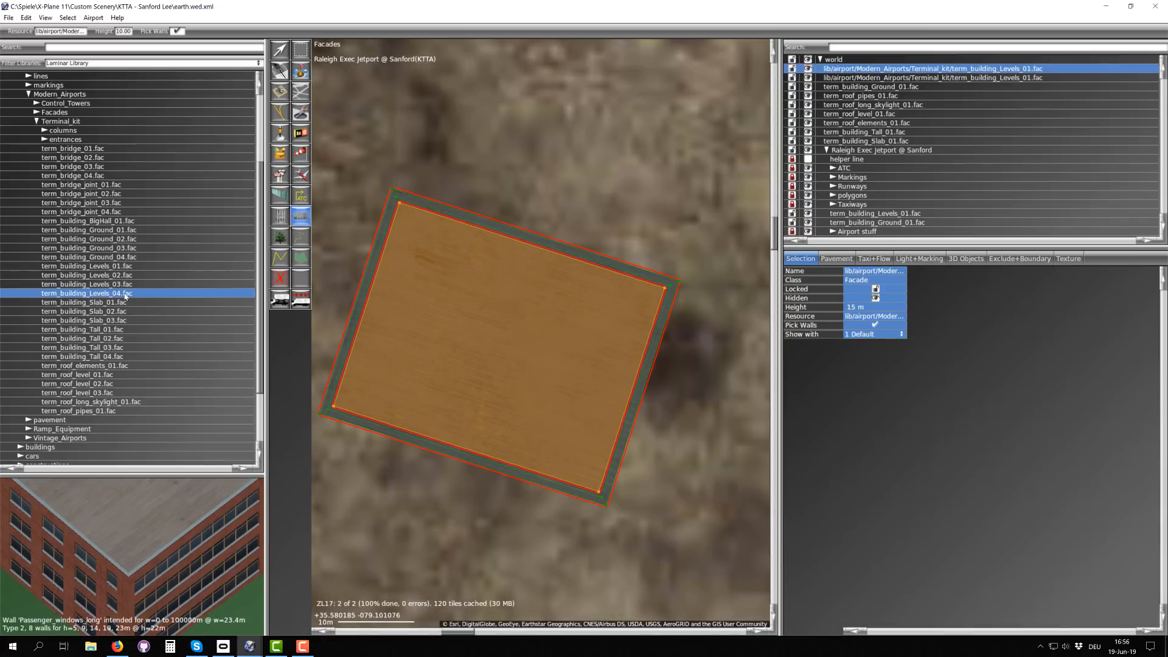
{"action": "left_click", "coordinate": [552, 413]}
{"action": "left_click", "coordinate": [630, 337]}
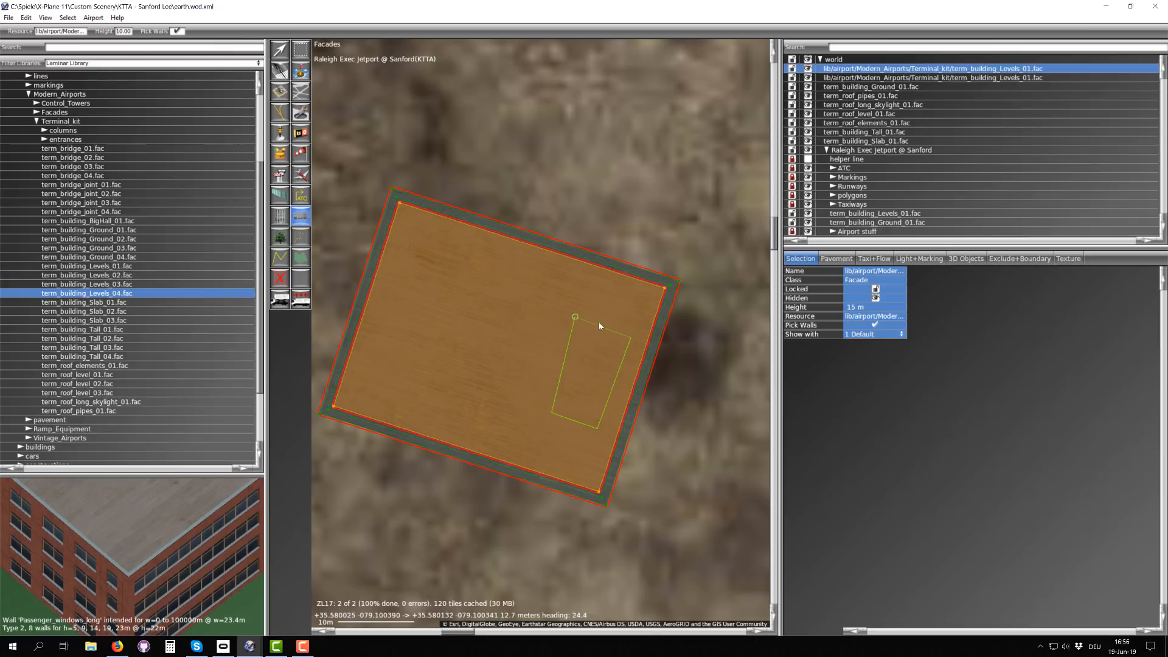
{"action": "left_click", "coordinate": [575, 317]}
{"action": "key", "text": "ctrl+q"}
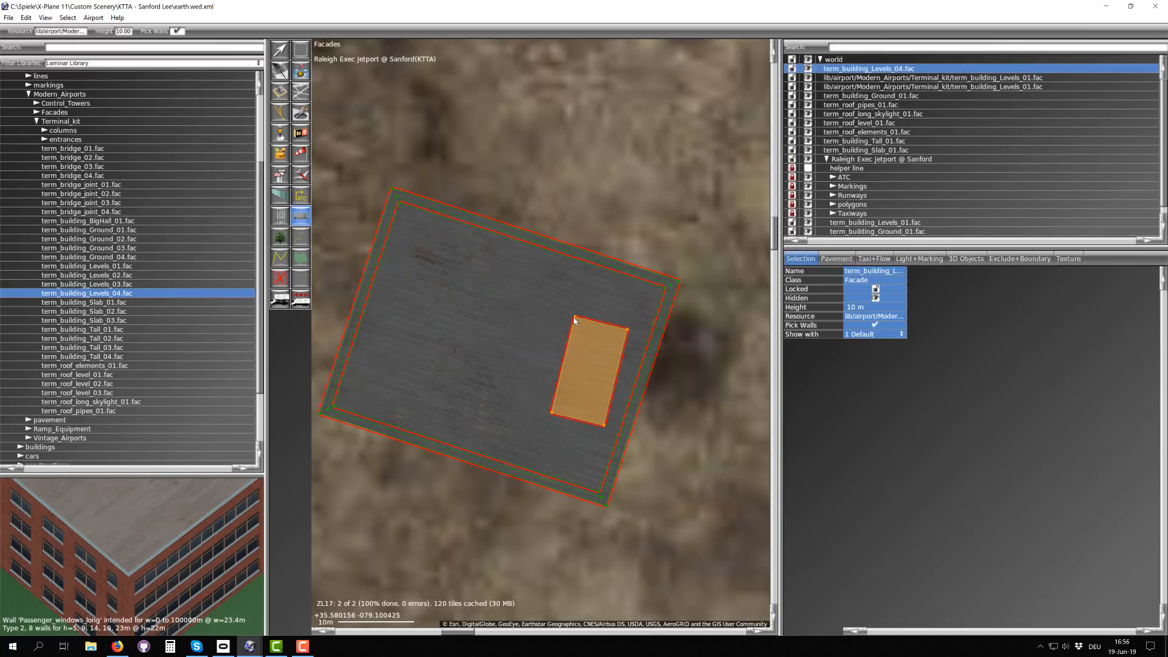
Step: Rotate the small Levels_04 facade slightly to align with the building and set its height to 25 m
{"action": "key", "text": "m"}
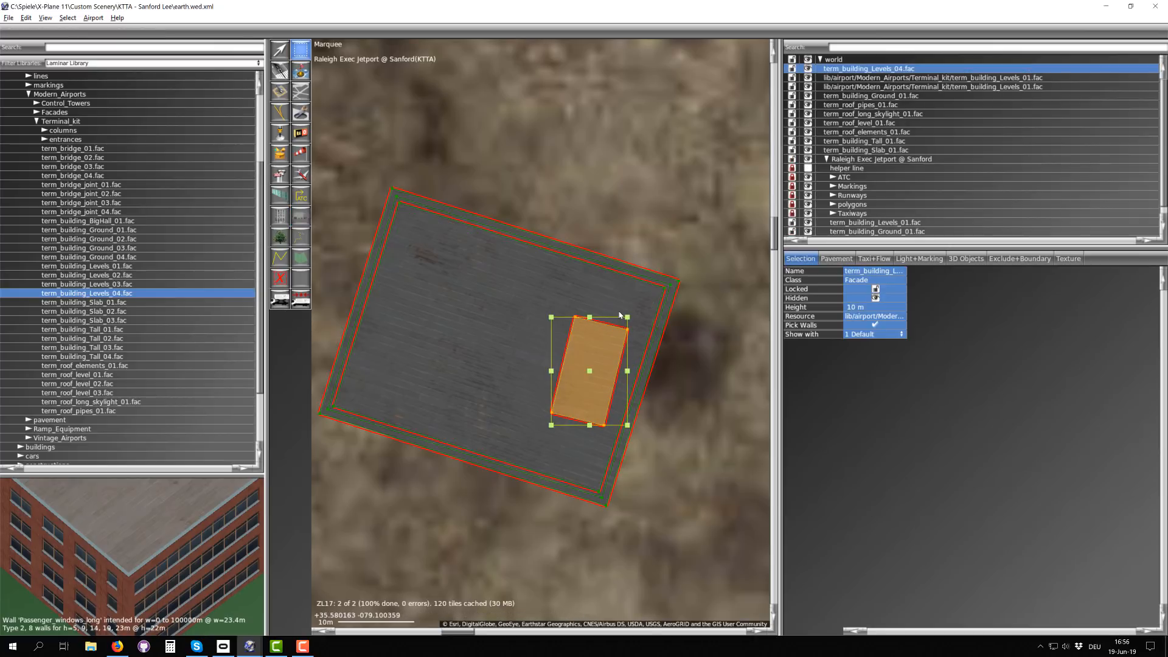
{"action": "key", "text": "ctrl"}
{"action": "left_click_drag", "start_coordinate": [629, 321], "coordinate": [636, 320], "text": "ctrl"}
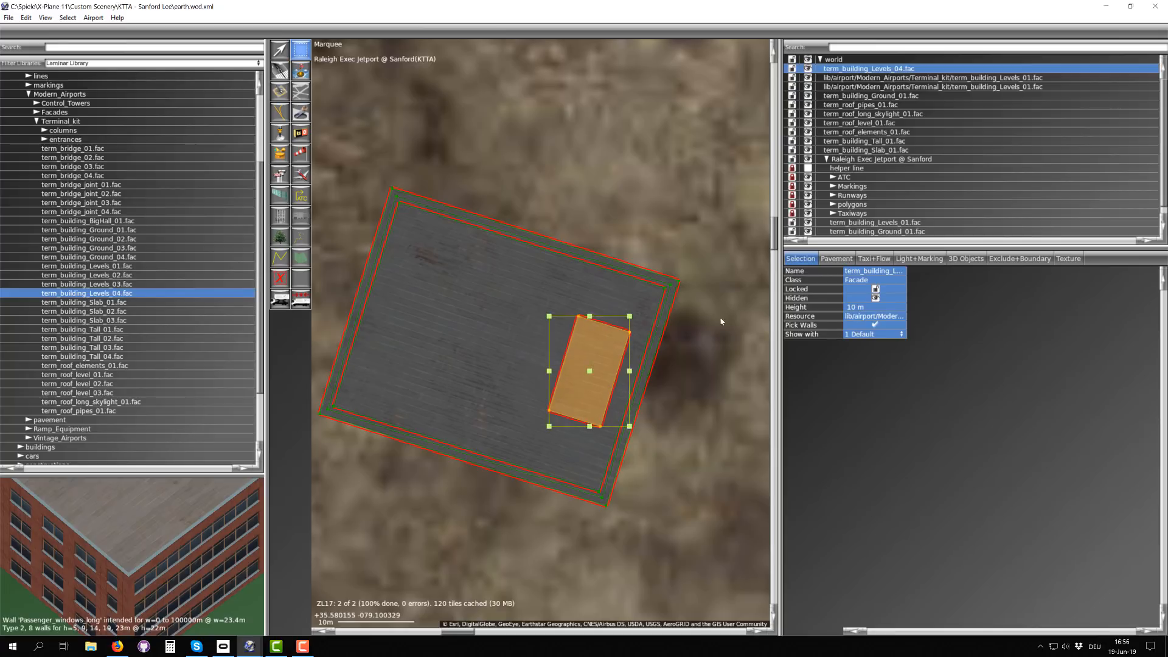
{"action": "left_click", "coordinate": [852, 309]}
{"action": "type", "text": "25"}
{"action": "key", "text": "Return"}
{"action": "left_click", "coordinate": [679, 247]}
{"action": "scroll", "coordinate": [678, 243], "scroll_direction": "down", "scroll_amount": 2}
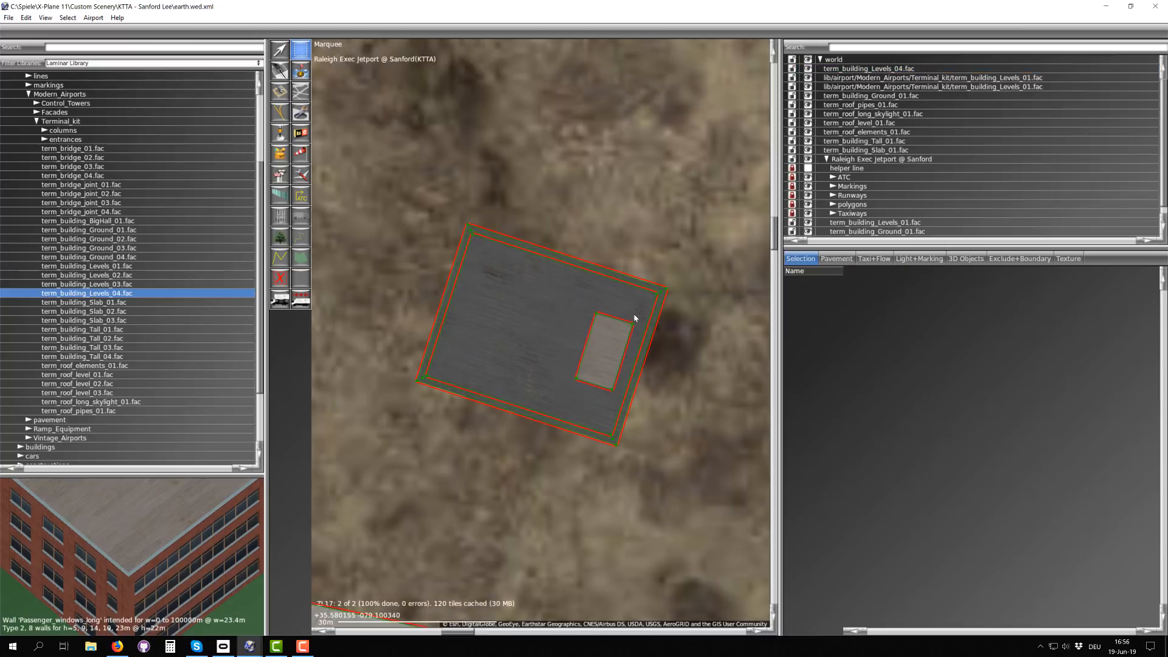
Step: Add a node midway along the ground-floor facade's north and south walls and split the facade in two between them
{"action": "scroll", "coordinate": [541, 280], "scroll_direction": "up", "scroll_amount": 2}
{"action": "scroll", "coordinate": [536, 272], "scroll_direction": "up", "scroll_amount": 2}
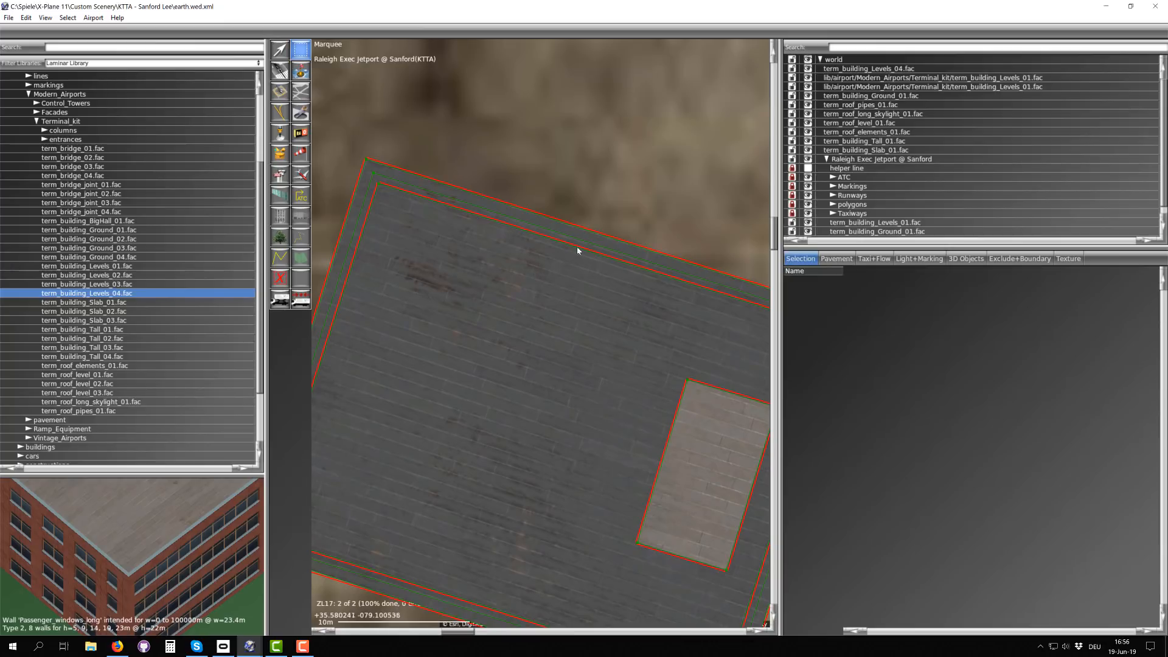
{"action": "scroll", "coordinate": [577, 246], "scroll_direction": "down", "scroll_amount": 3}
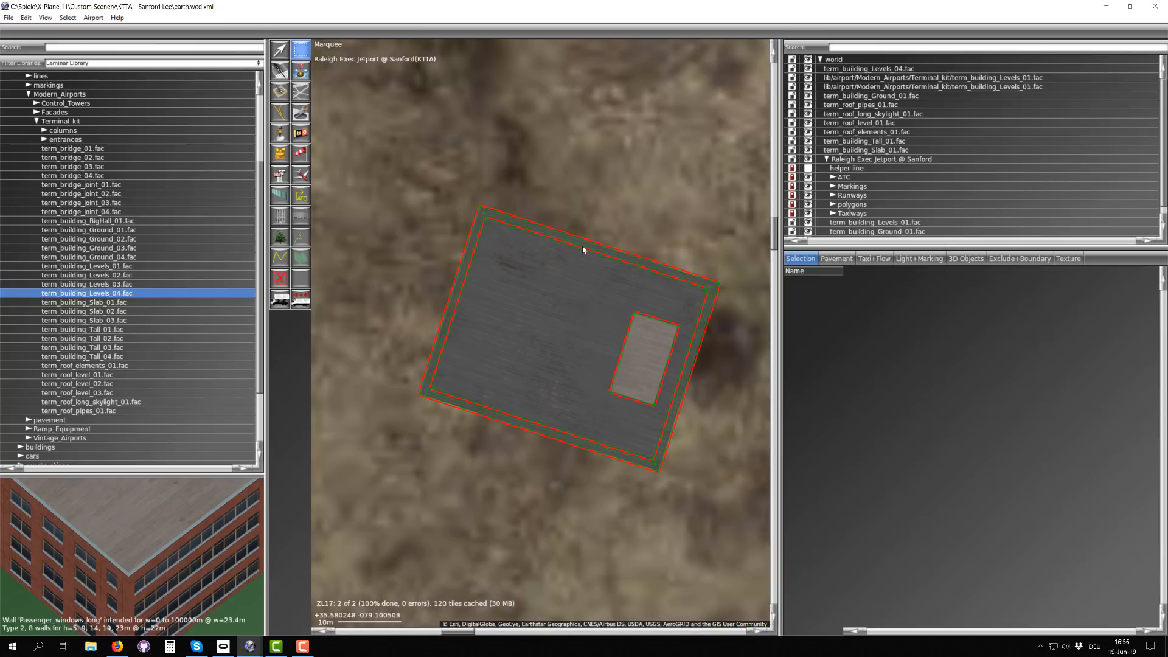
{"action": "left_click", "coordinate": [870, 96]}
{"action": "key", "text": "v"}
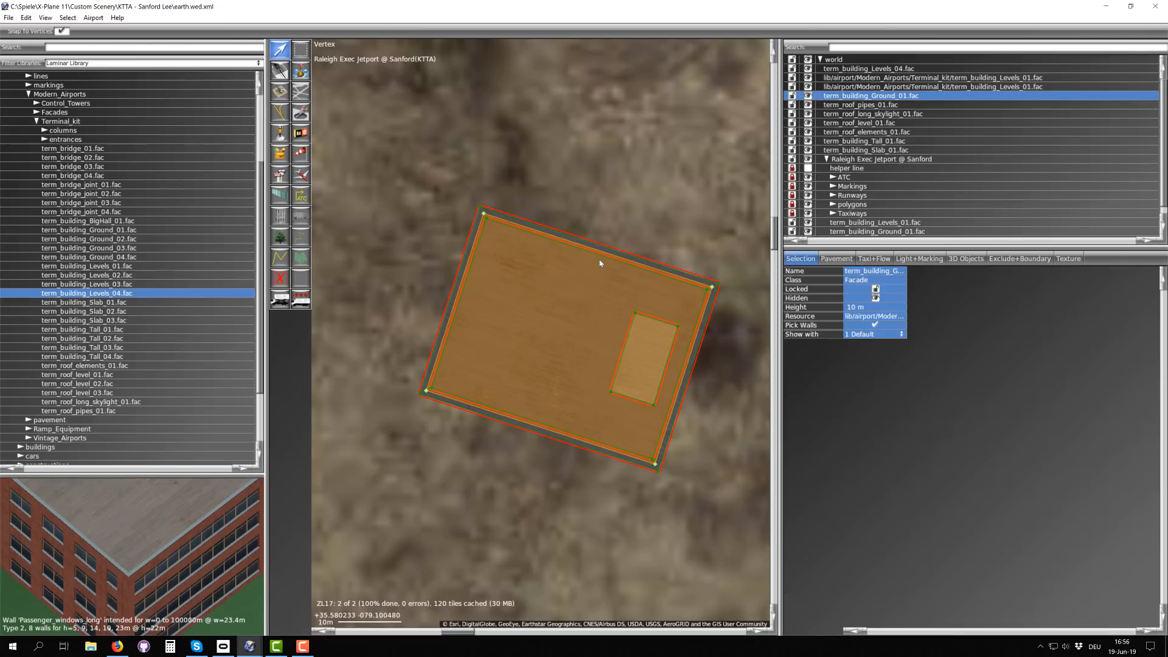
{"action": "scroll", "coordinate": [600, 263], "scroll_direction": "up", "scroll_amount": 2}
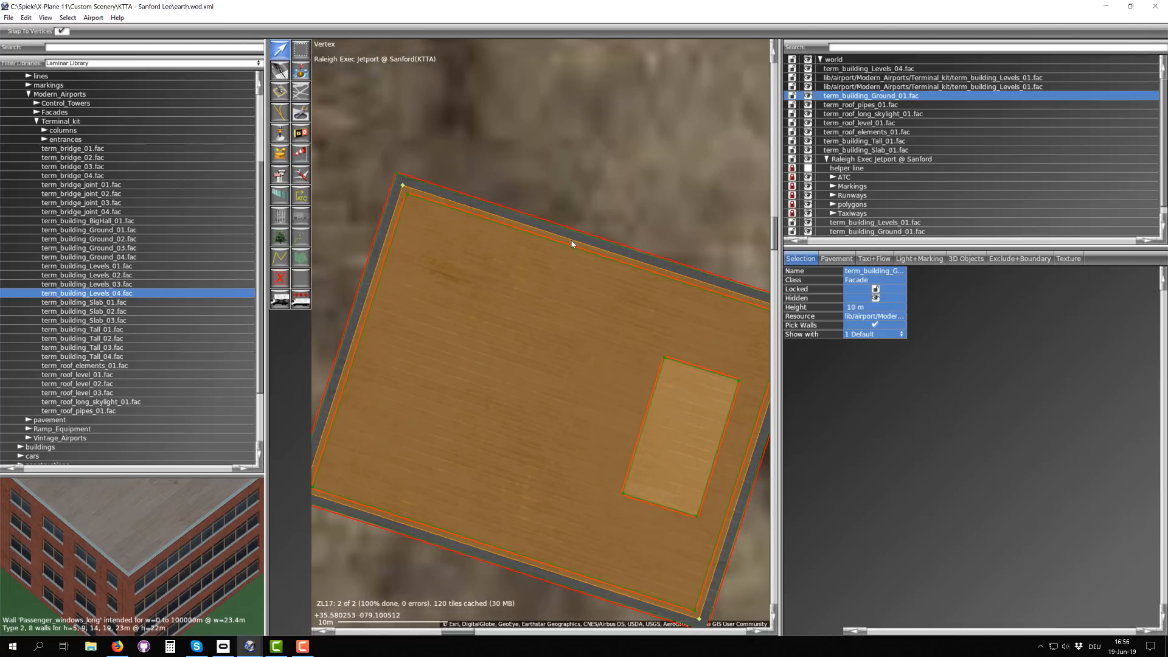
{"action": "left_click", "coordinate": [606, 251], "text": "alt"}
{"action": "scroll", "coordinate": [564, 355], "scroll_direction": "down", "scroll_amount": 1}
{"action": "left_click", "coordinate": [592, 281]}
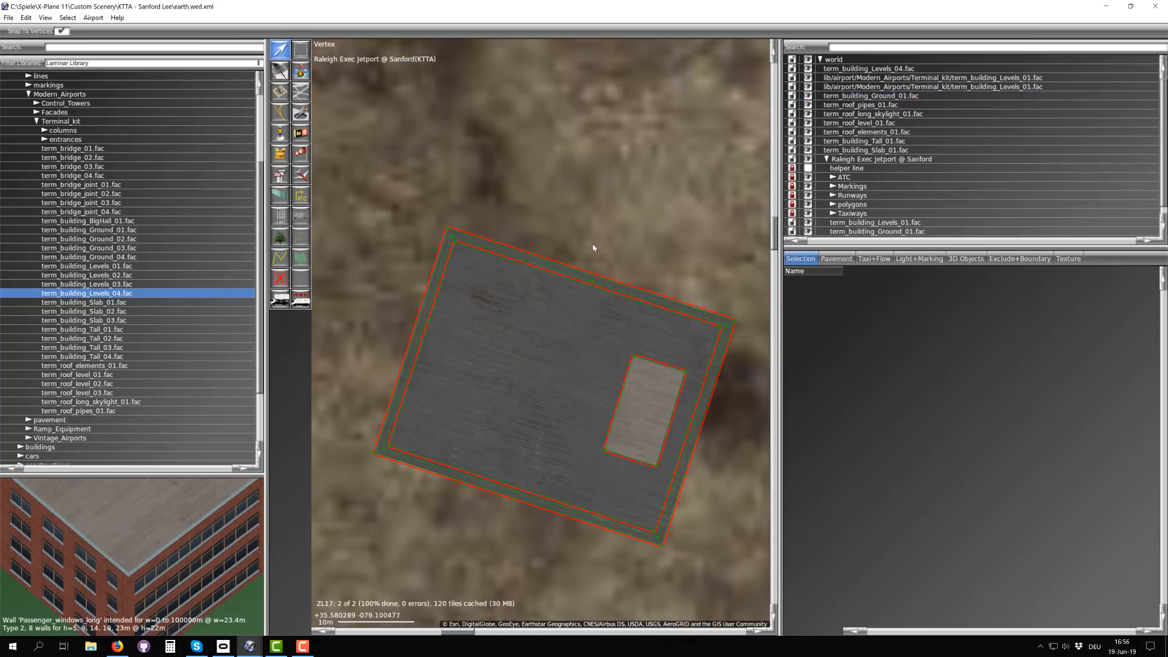
{"action": "left_click", "coordinate": [516, 491], "text": "shift"}
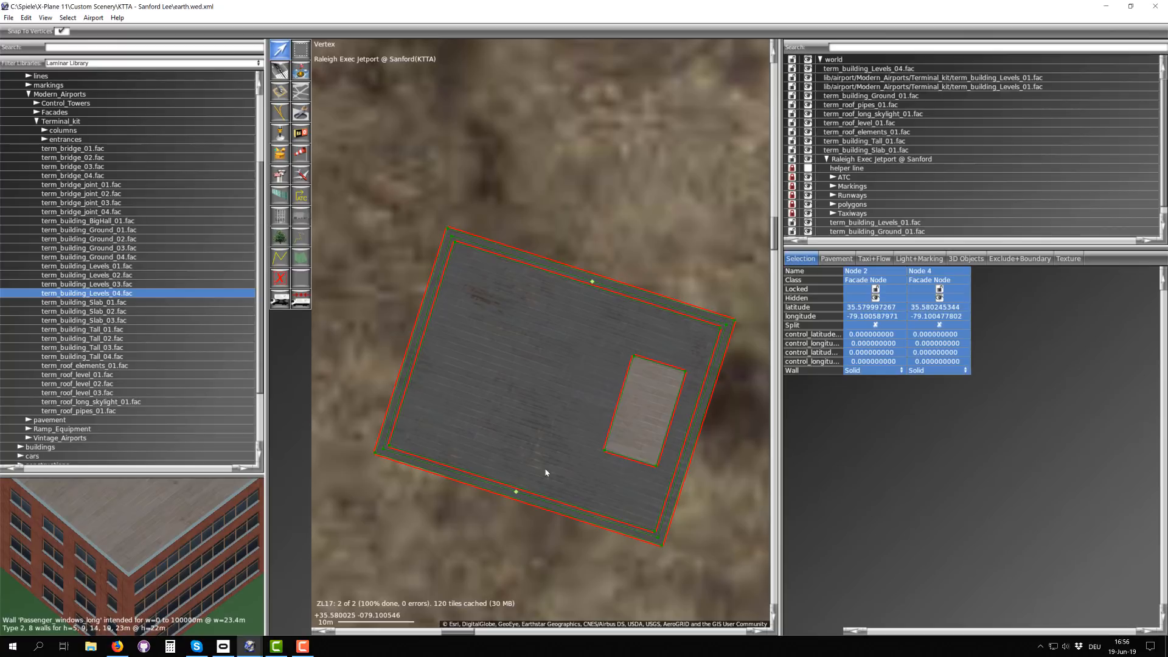
{"action": "key", "text": "ctrl+e"}
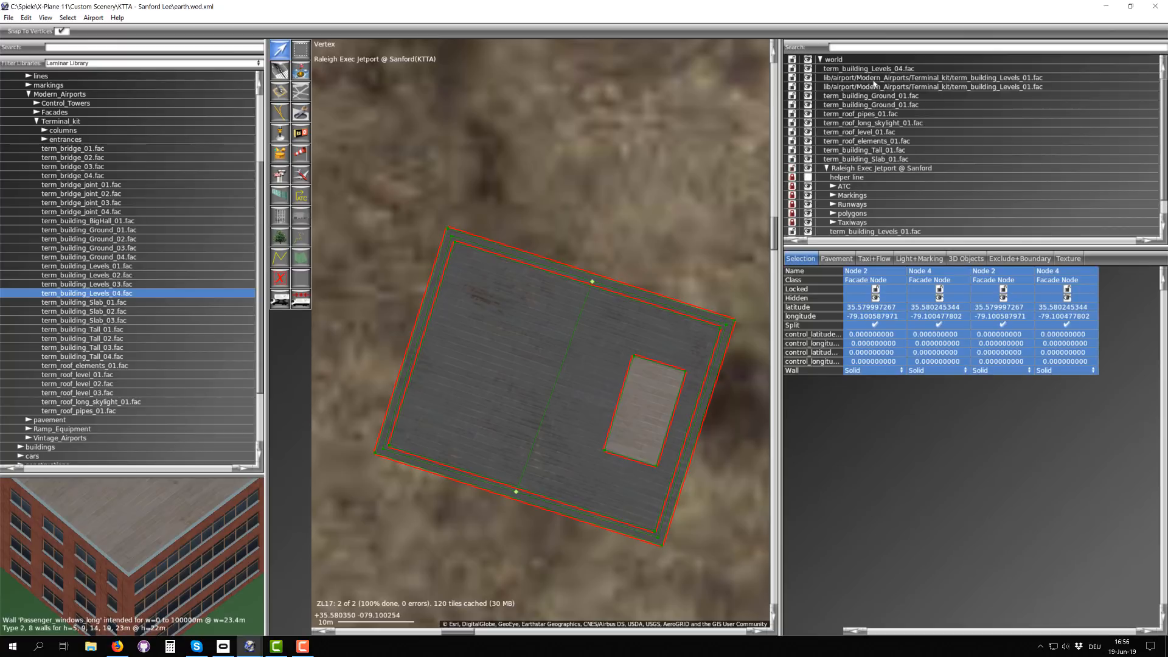
Step: Move the inner corner nodes of the two ground-floor halves apart to open a passage between them
{"action": "left_click", "coordinate": [867, 108]}
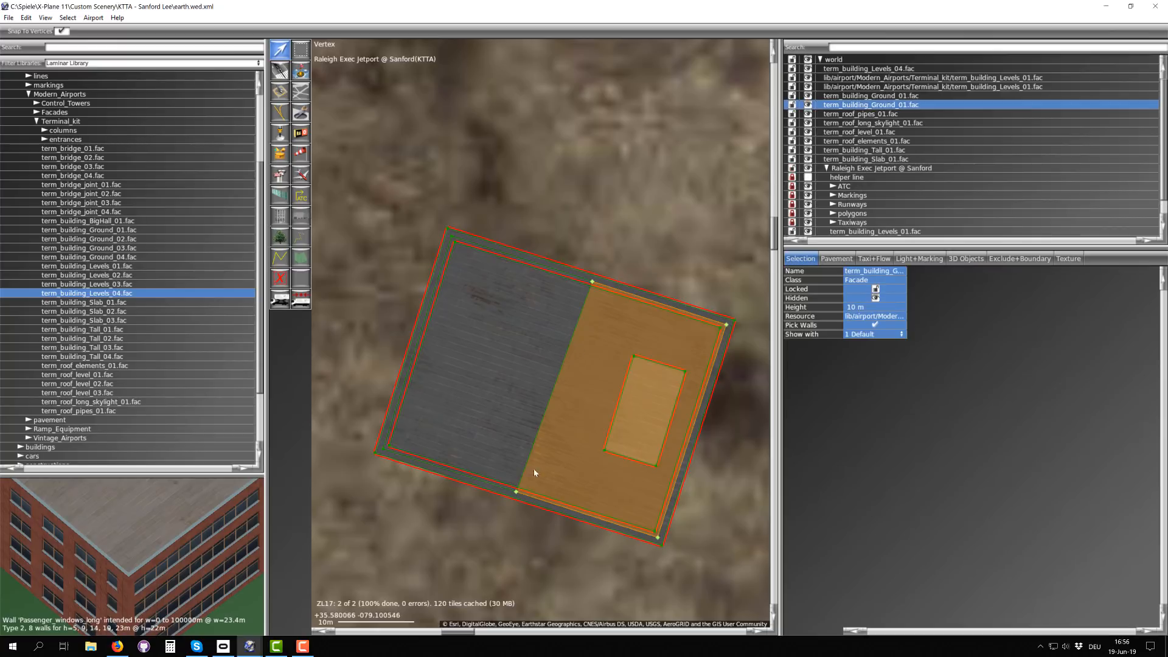
{"action": "scroll", "coordinate": [534, 470], "scroll_direction": "up", "scroll_amount": 3}
{"action": "left_click_drag", "start_coordinate": [510, 488], "coordinate": [558, 506]}
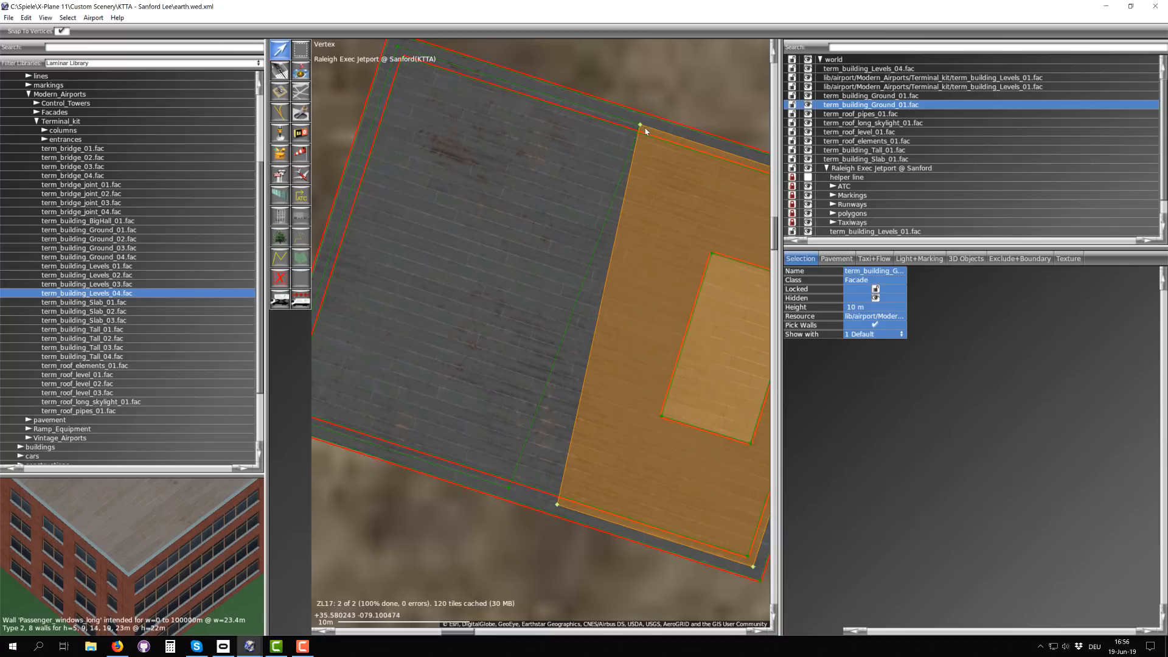
{"action": "left_click_drag", "start_coordinate": [645, 126], "coordinate": [592, 111]}
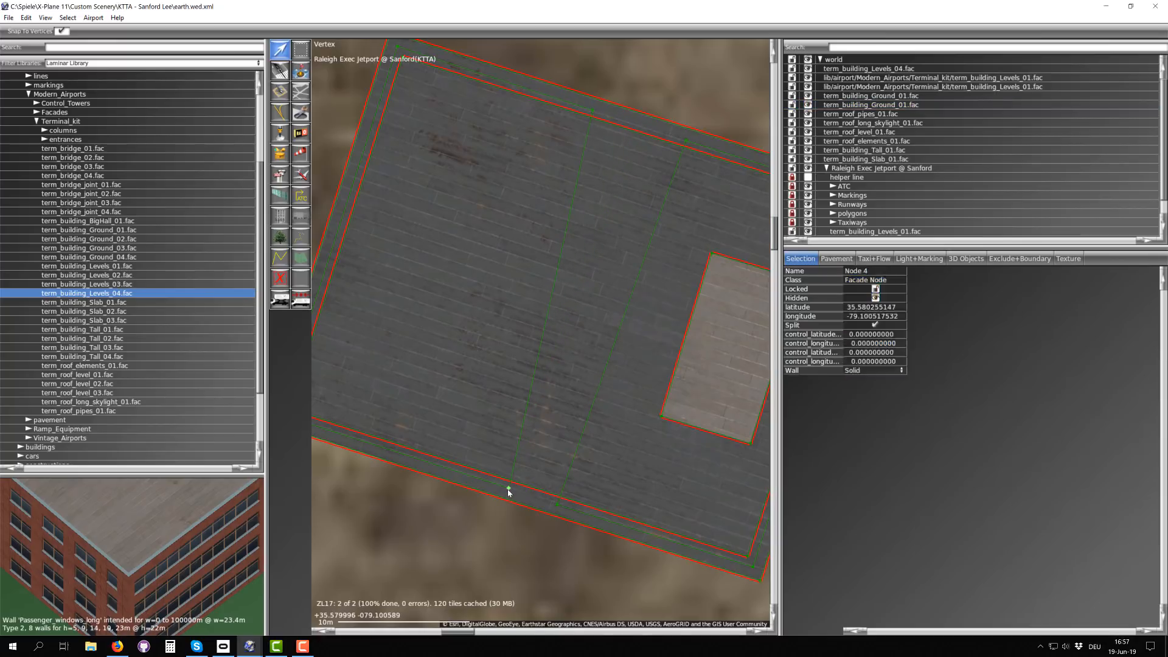
{"action": "left_click_drag", "start_coordinate": [508, 490], "coordinate": [469, 477]}
{"action": "scroll", "coordinate": [561, 480], "scroll_direction": "down", "scroll_amount": 2}
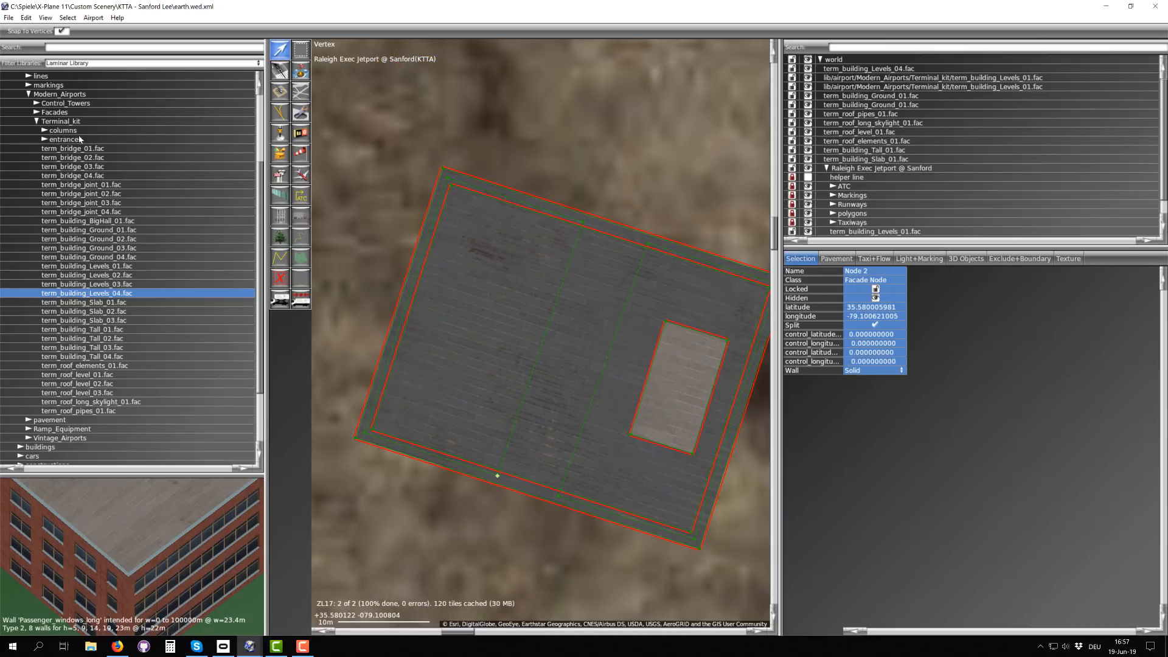
Step: Expand the Terminal_kit columns library, preview column_4m_40a.obj and choose column_4m_40b.obj for placement
{"action": "left_click", "coordinate": [44, 130]}
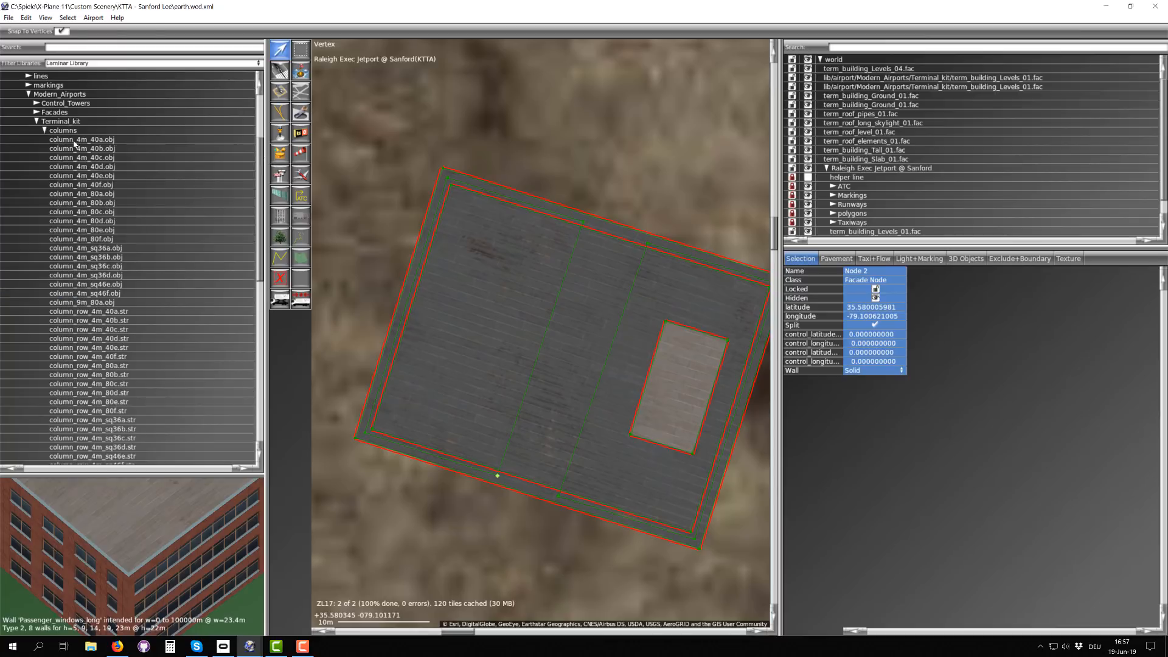
{"action": "left_click", "coordinate": [74, 140]}
{"action": "left_click_drag", "start_coordinate": [93, 580], "coordinate": [118, 510]}
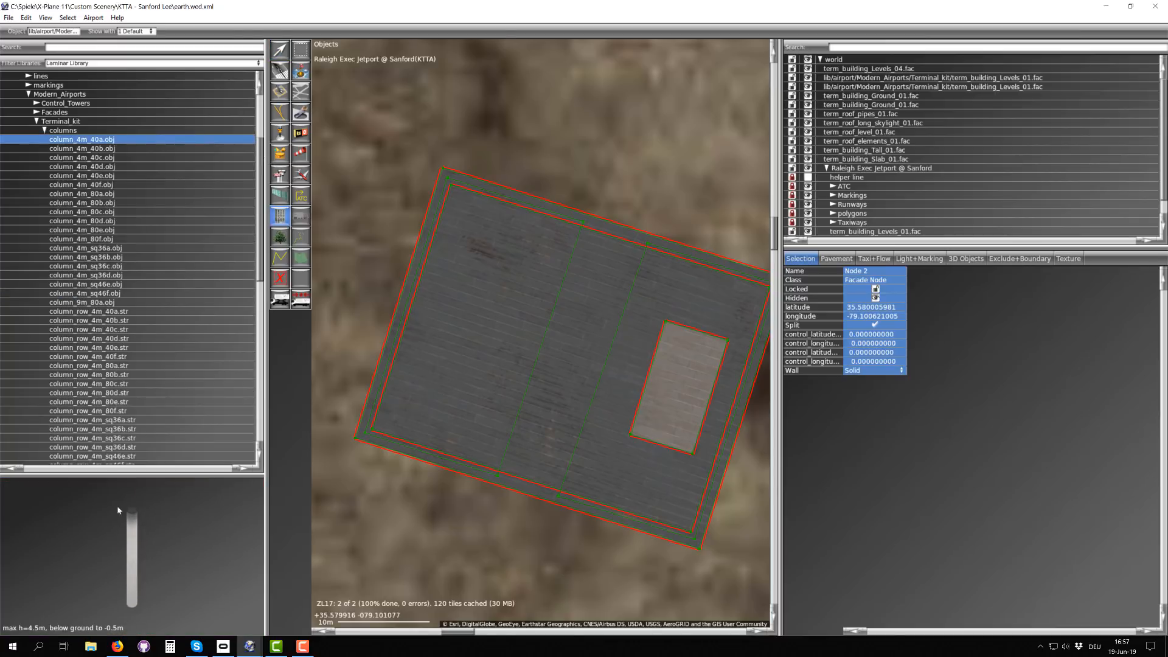
{"action": "left_click", "coordinate": [102, 149]}
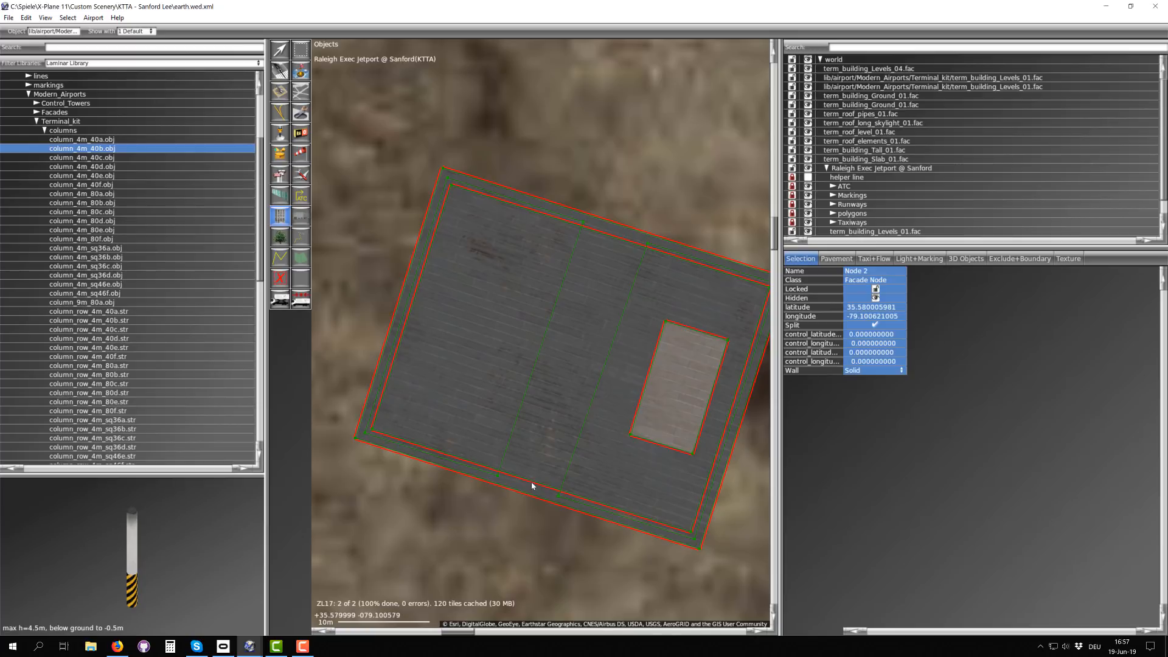
{"action": "scroll", "coordinate": [534, 485], "scroll_direction": "up", "scroll_amount": 3}
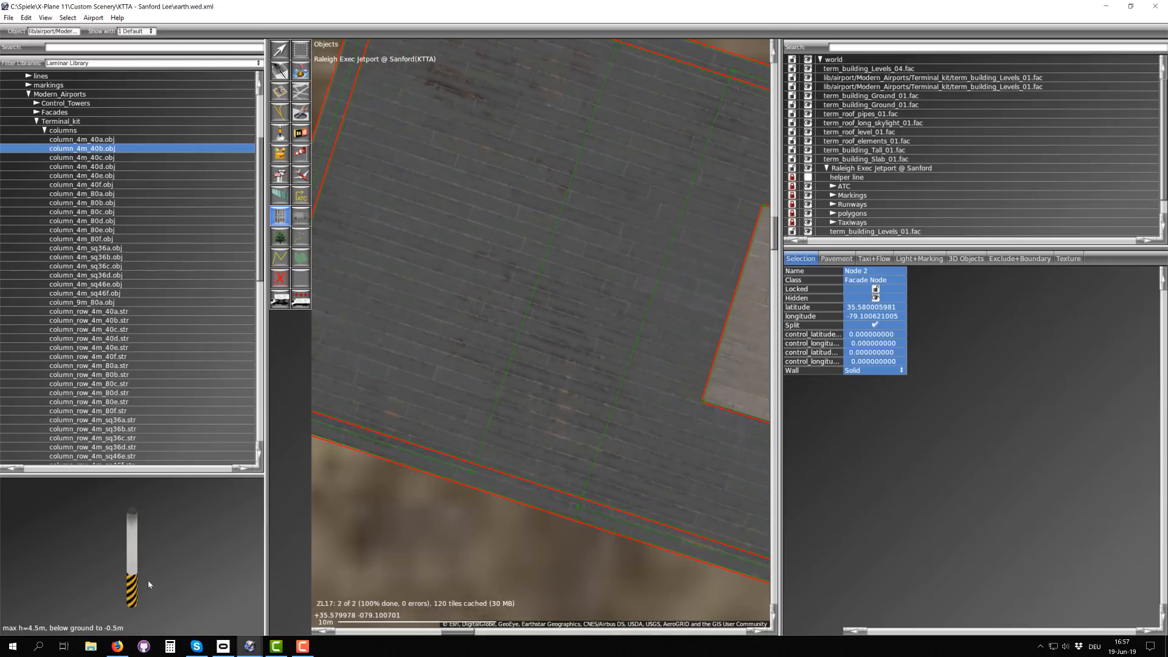
{"action": "scroll", "coordinate": [147, 582], "scroll_direction": "down", "scroll_amount": 2}
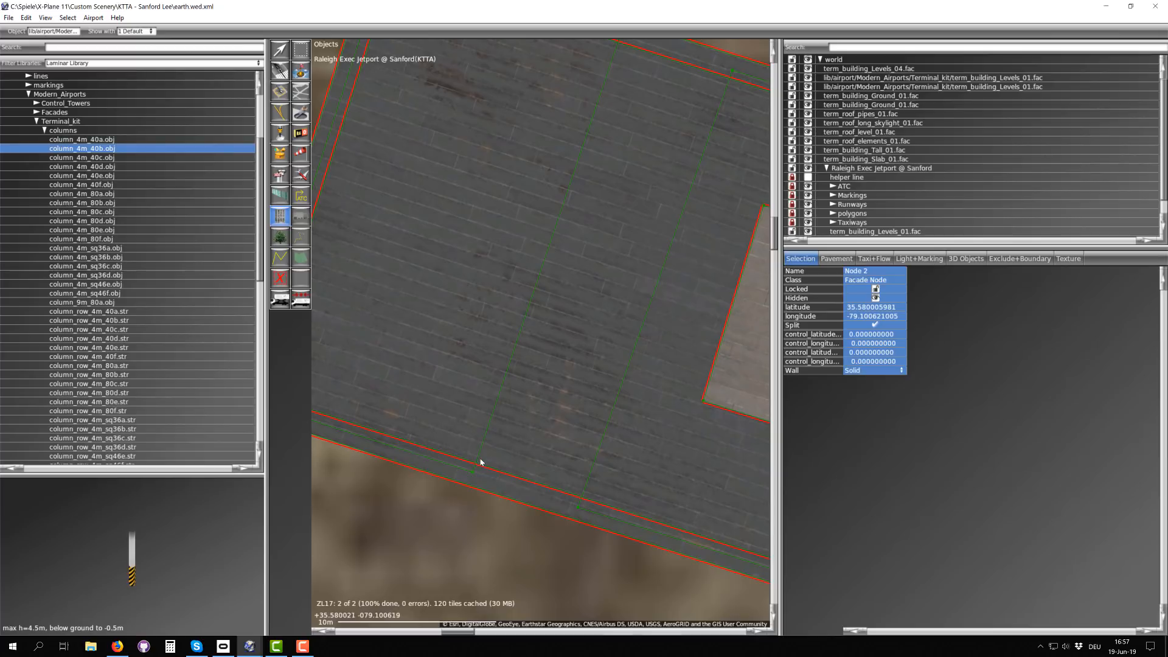
{"action": "scroll", "coordinate": [483, 464], "scroll_direction": "down", "scroll_amount": 3}
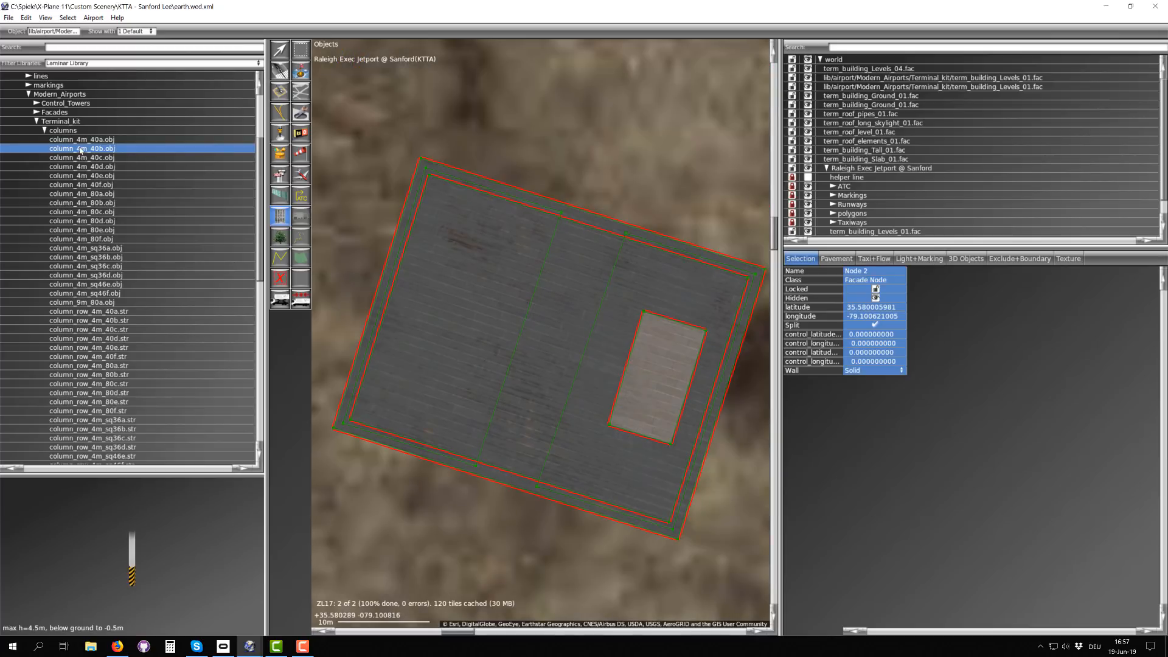
Step: Place three column_4m_40b.obj columns under the south overhang, starting at the building's southwest corner and continuing eastward
{"action": "scroll", "coordinate": [472, 481], "scroll_direction": "up", "scroll_amount": 2}
{"action": "right_click_drag", "start_coordinate": [427, 431], "coordinate": [614, 331]}
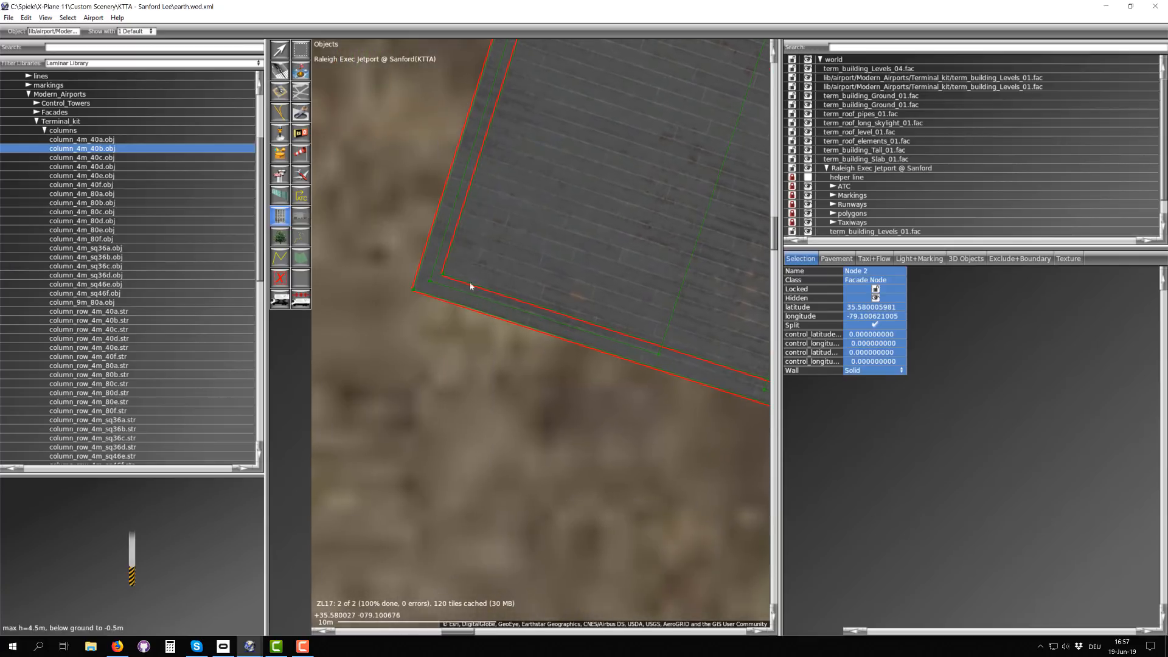
{"action": "scroll", "coordinate": [471, 283], "scroll_direction": "up", "scroll_amount": 3}
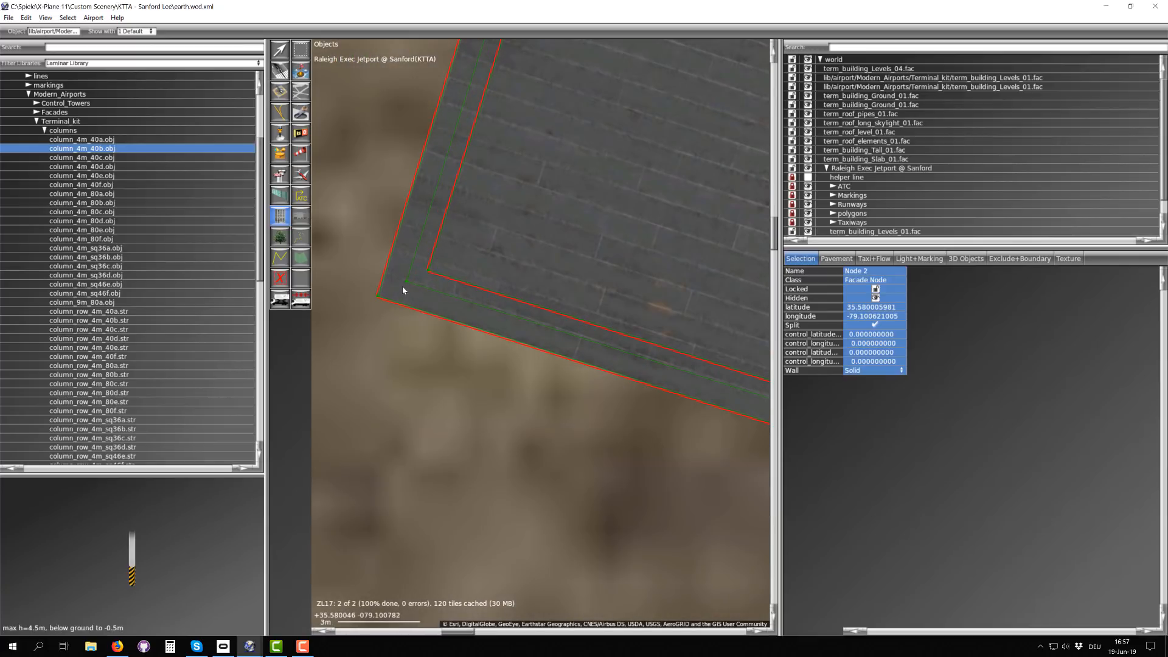
{"action": "left_click", "coordinate": [407, 288]}
{"action": "left_click", "coordinate": [607, 355]}
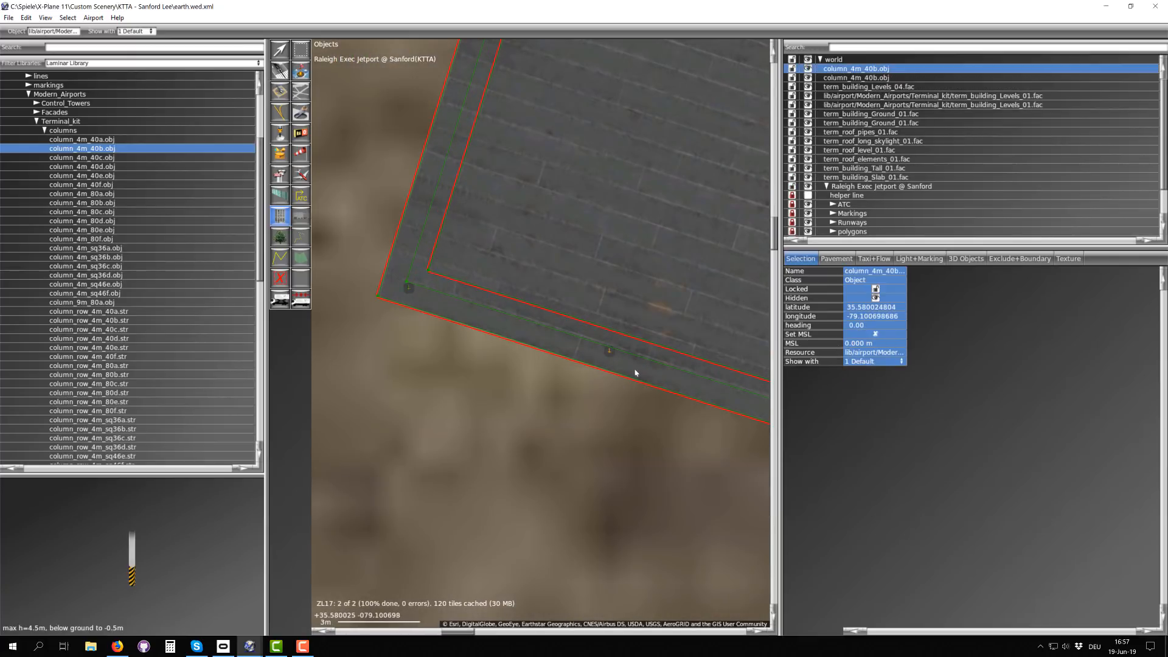
{"action": "right_click_drag", "start_coordinate": [718, 399], "coordinate": [525, 321]}
{"action": "left_click", "coordinate": [546, 322]}
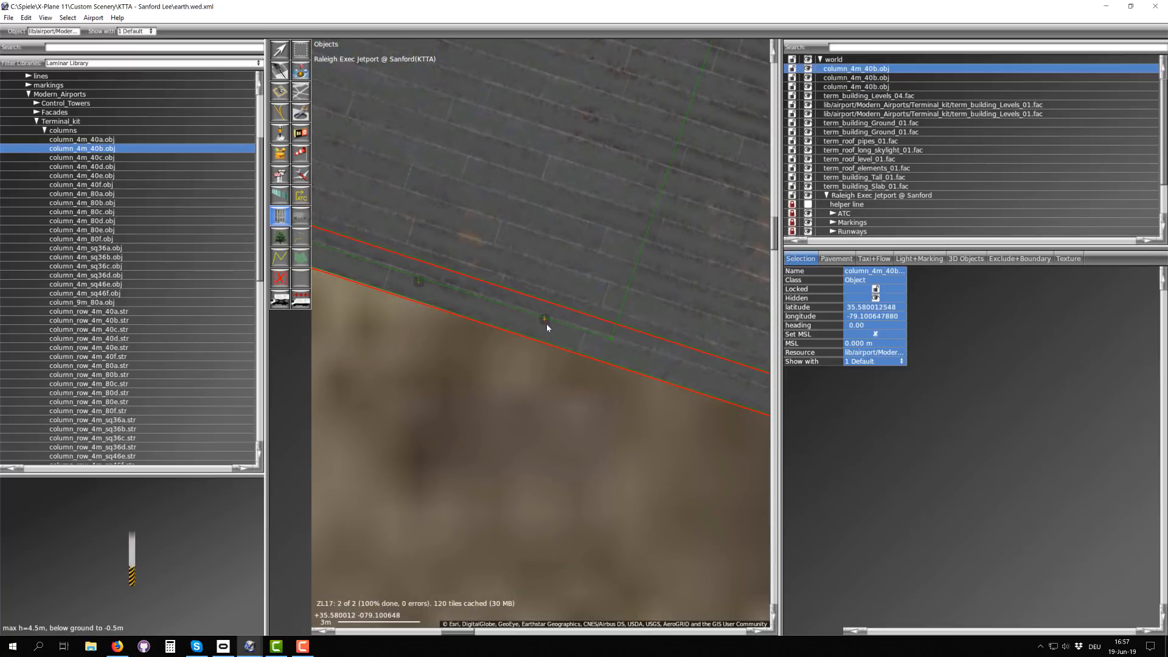
{"action": "scroll", "coordinate": [547, 324], "scroll_direction": "down", "scroll_amount": 3}
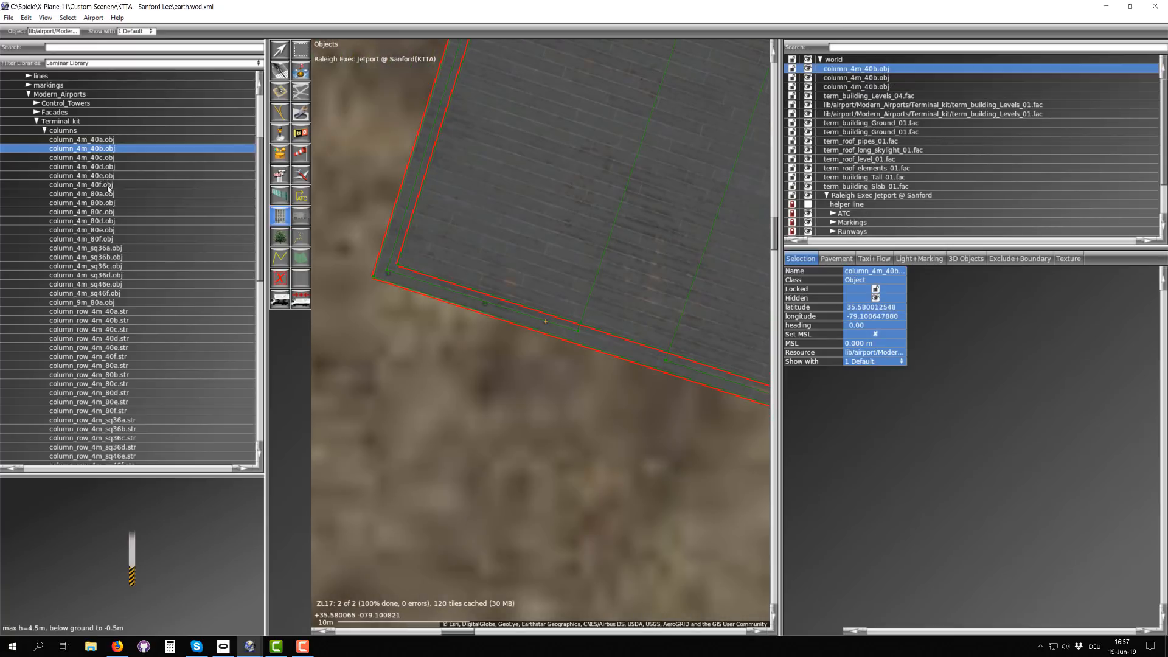
Step: Draw a column_row_4m_40b.str string about 29 m long through the middle of the ground-floor passage, from the south overhang to the north overhang
{"action": "left_click", "coordinate": [97, 321]}
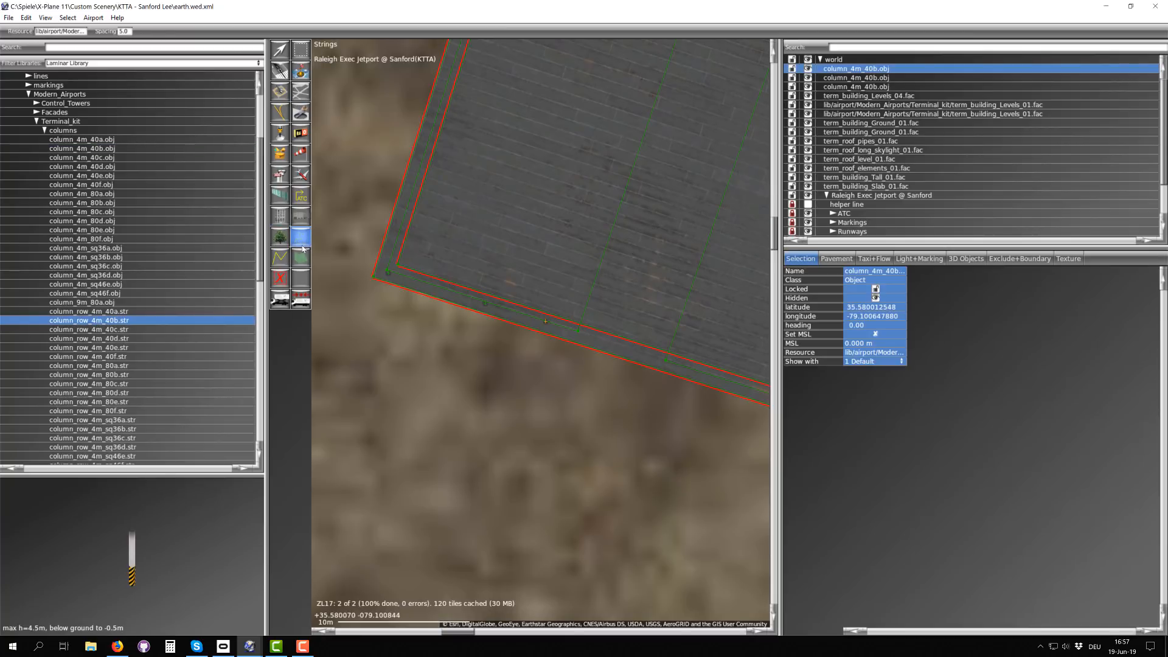
{"action": "right_click_drag", "start_coordinate": [597, 314], "coordinate": [468, 297]}
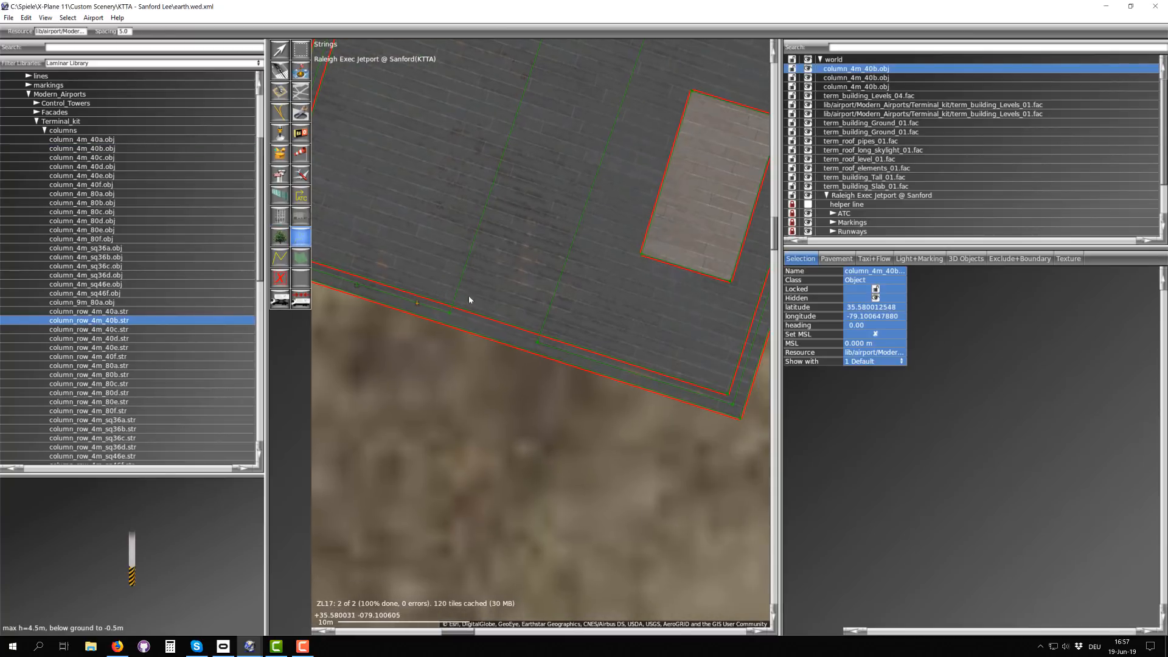
{"action": "right_click_drag", "start_coordinate": [599, 165], "coordinate": [477, 309]}
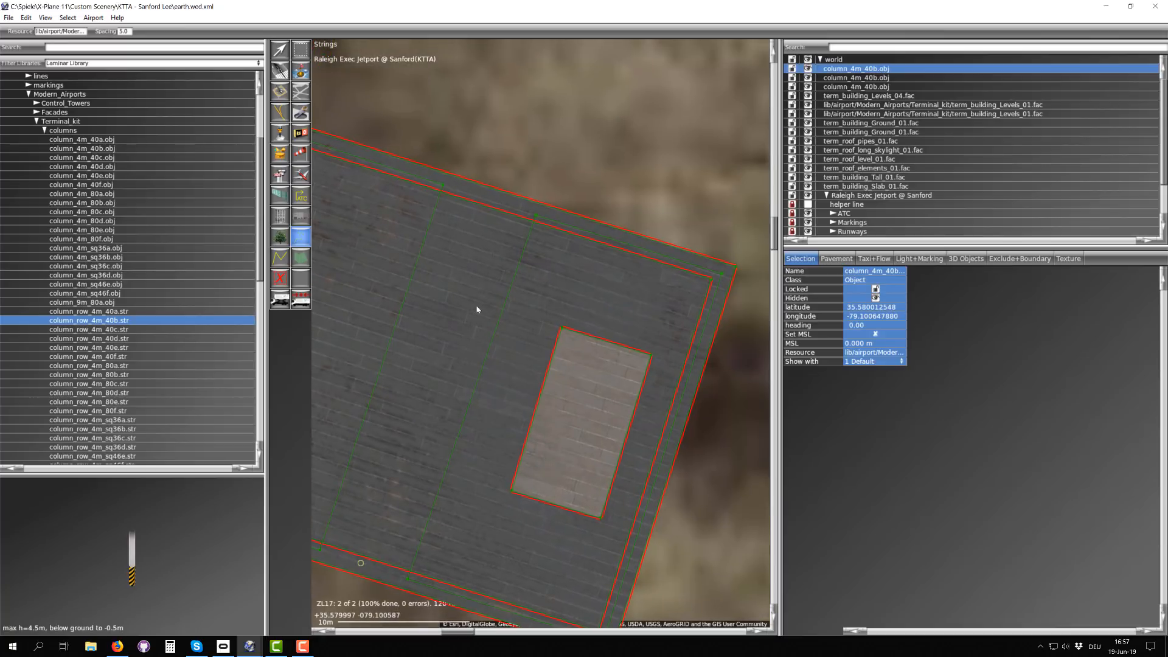
{"action": "left_click", "coordinate": [489, 200]}
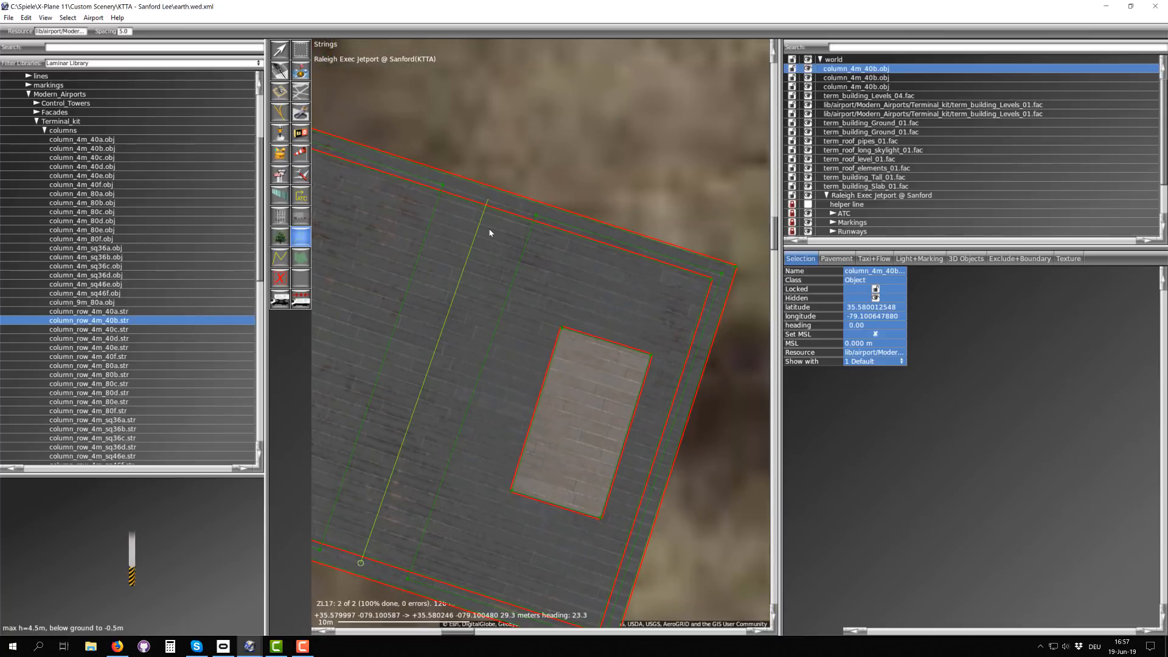
{"action": "key", "text": "Return"}
{"action": "scroll", "coordinate": [420, 368], "scroll_direction": "up", "scroll_amount": 6}
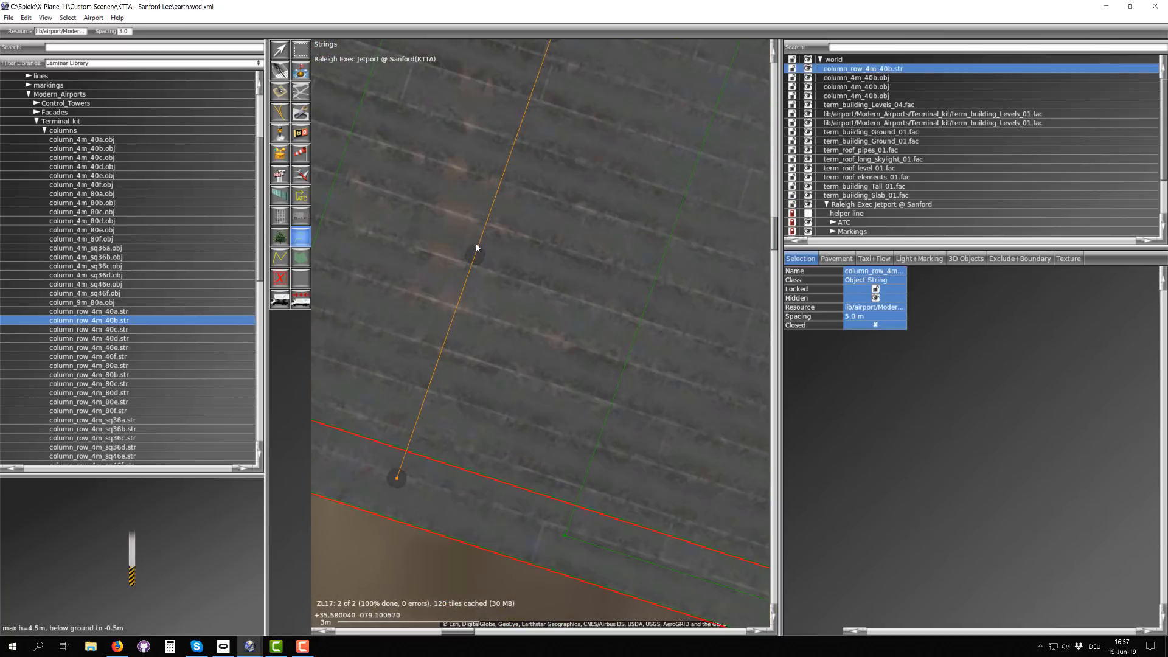
{"action": "scroll", "coordinate": [480, 256], "scroll_direction": "down", "scroll_amount": 3}
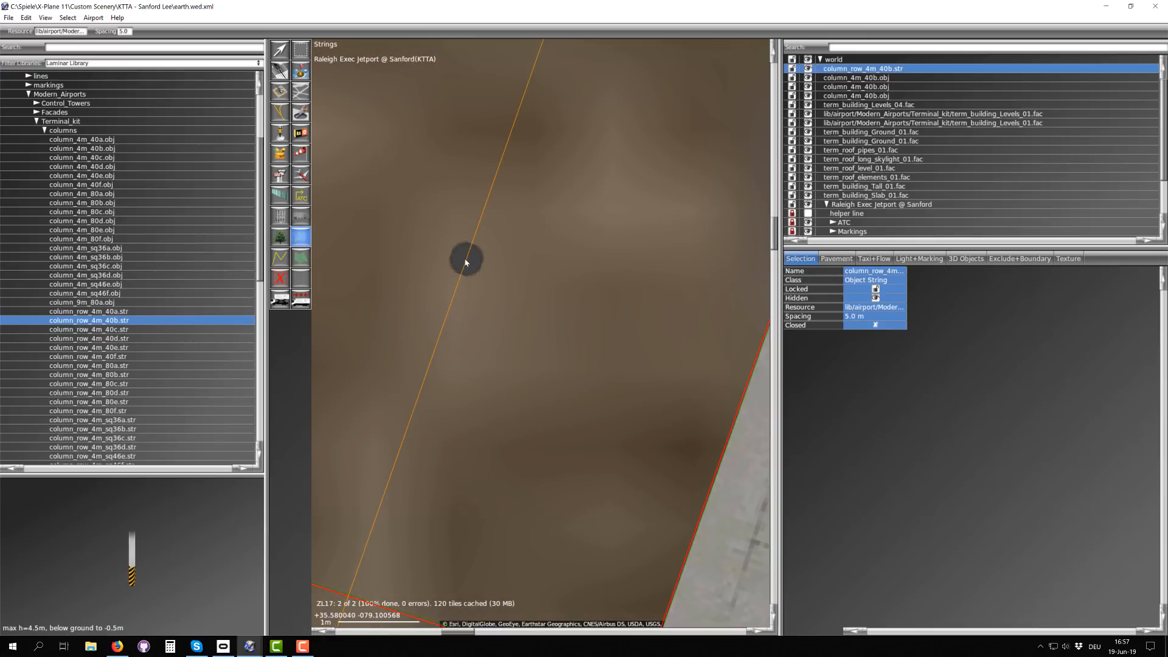
{"action": "scroll", "coordinate": [466, 276], "scroll_direction": "down", "scroll_amount": 1}
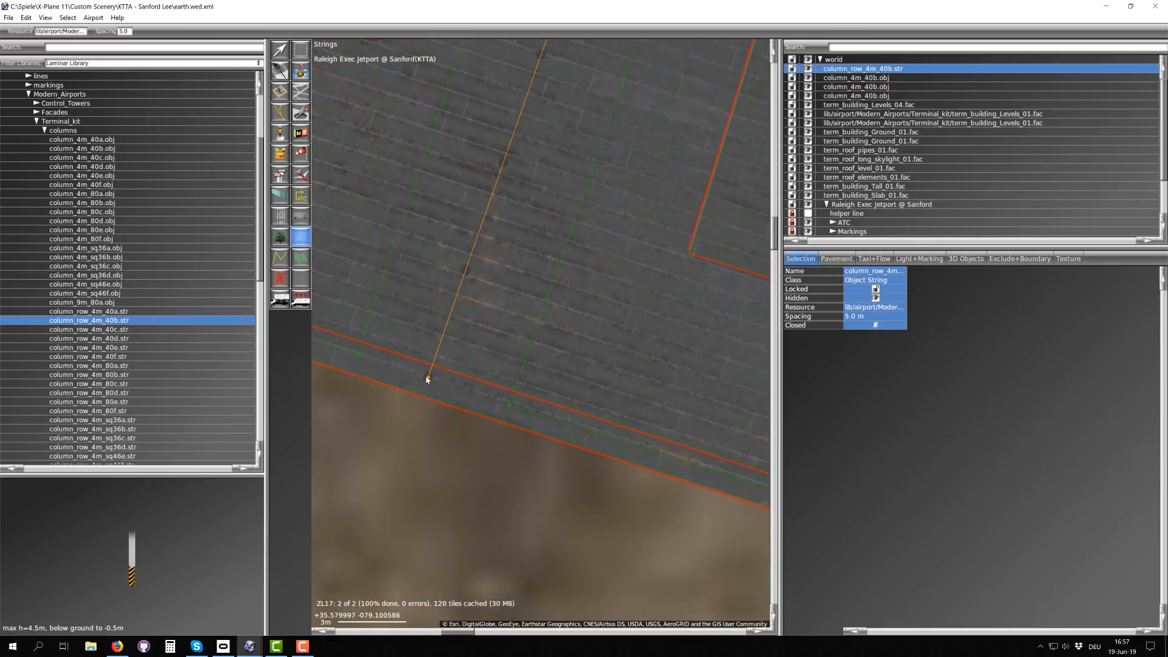
Step: Set the column string's spacing to 8 m
{"action": "left_click", "coordinate": [864, 317]}
{"action": "type", "text": "8"}
{"action": "key", "text": "Return"}
{"action": "scroll", "coordinate": [507, 262], "scroll_direction": "down", "scroll_amount": 3}
{"action": "right_click_drag", "start_coordinate": [564, 112], "coordinate": [511, 315]}
{"action": "scroll", "coordinate": [524, 177], "scroll_direction": "up", "scroll_amount": 2}
{"action": "scroll", "coordinate": [504, 249], "scroll_direction": "up", "scroll_amount": 3}
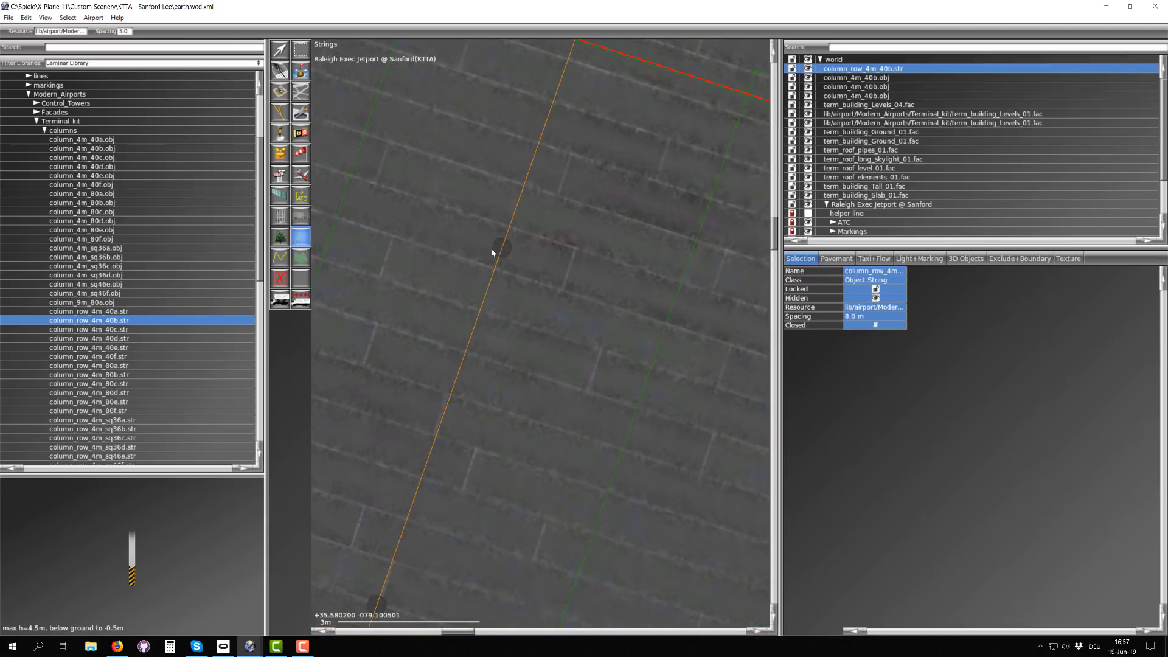
Step: Examine the column positions along the string and at its north and south end nodes
{"action": "scroll", "coordinate": [494, 252], "scroll_direction": "down", "scroll_amount": 4}
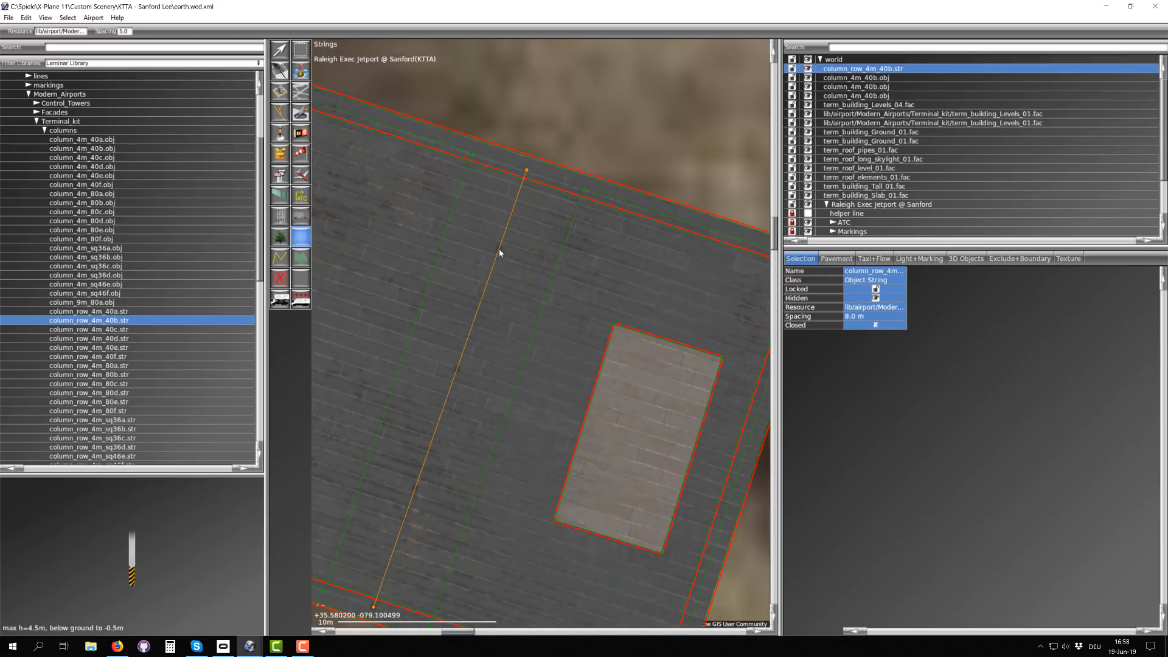
{"action": "scroll", "coordinate": [498, 250], "scroll_direction": "up", "scroll_amount": 4}
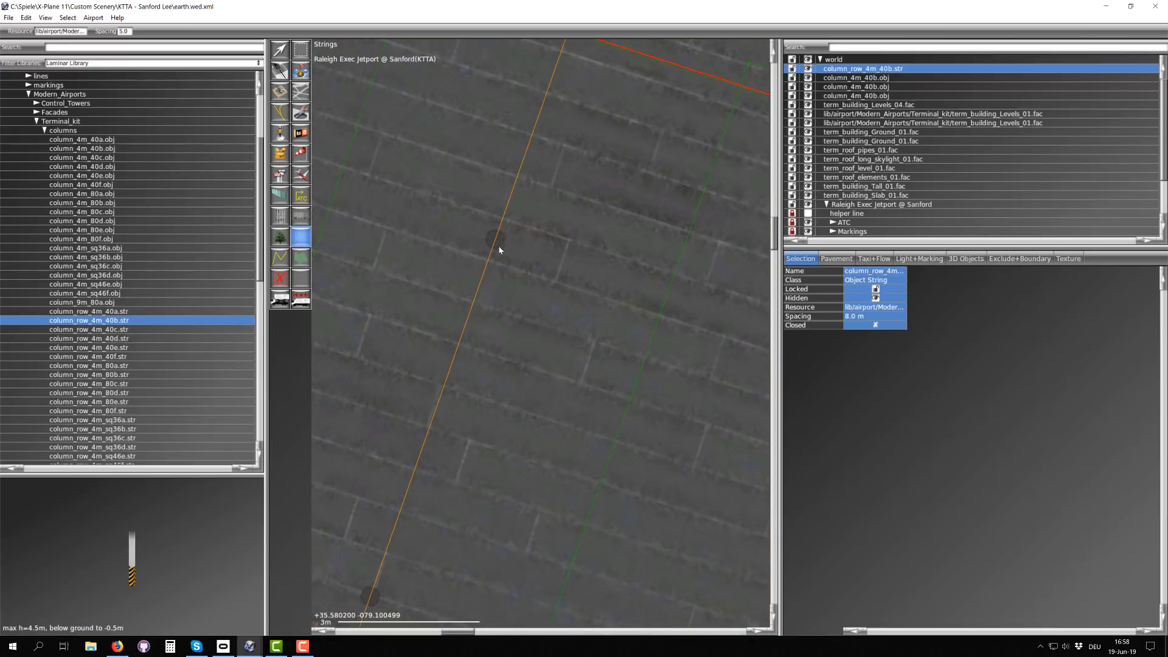
{"action": "scroll", "coordinate": [496, 246], "scroll_direction": "down", "scroll_amount": 4}
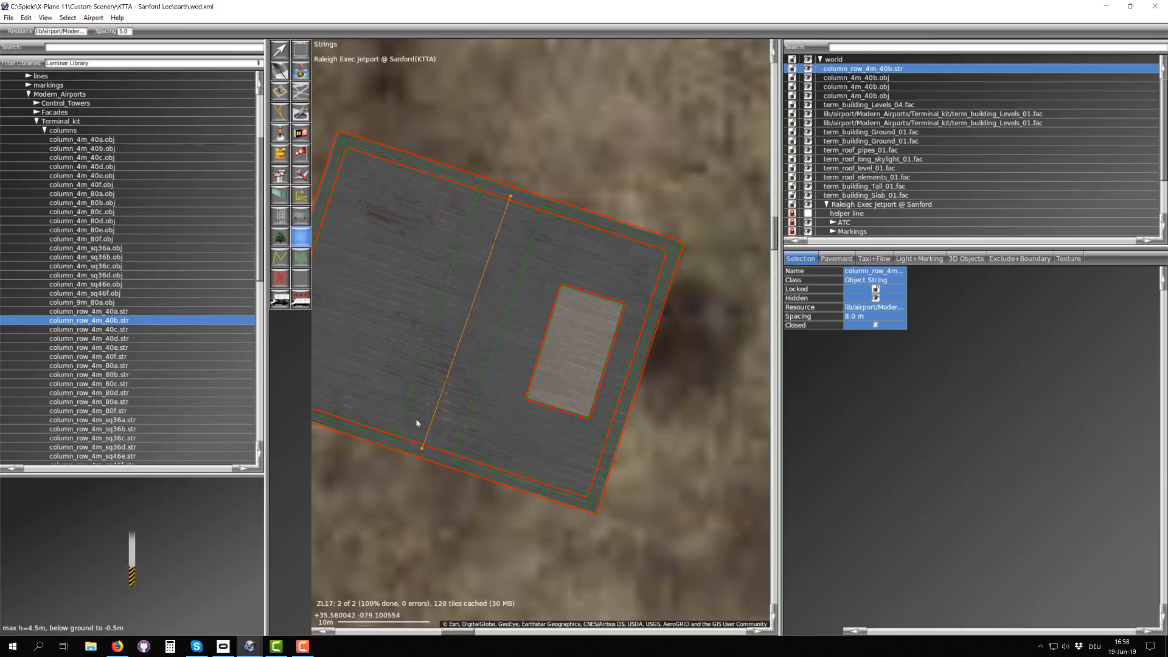
{"action": "key", "text": "v"}
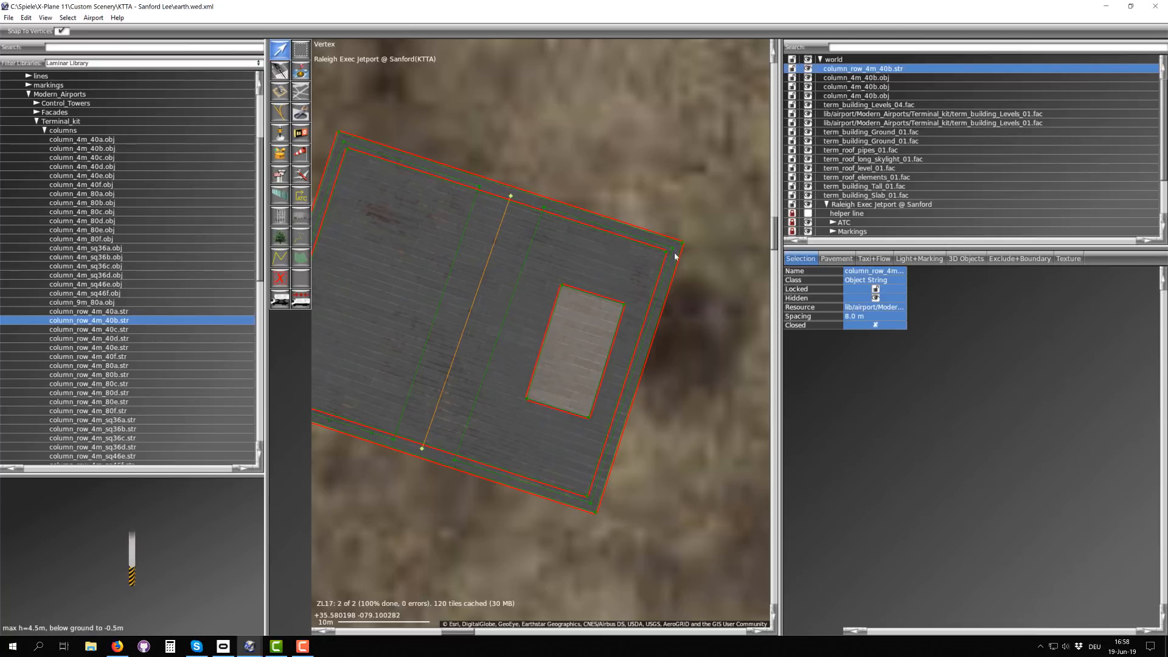
{"action": "scroll", "coordinate": [564, 239], "scroll_direction": "up", "scroll_amount": 2}
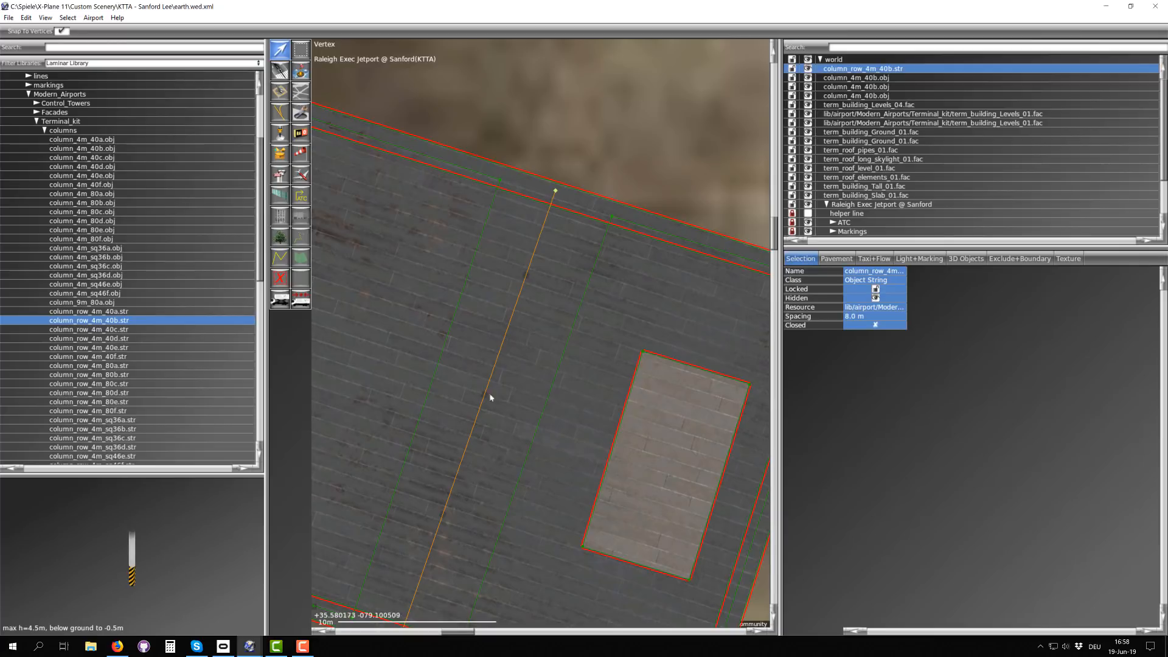
{"action": "scroll", "coordinate": [486, 420], "scroll_direction": "down", "scroll_amount": 3}
{"action": "scroll", "coordinate": [460, 490], "scroll_direction": "up", "scroll_amount": 3}
{"action": "scroll", "coordinate": [461, 490], "scroll_direction": "up", "scroll_amount": 3}
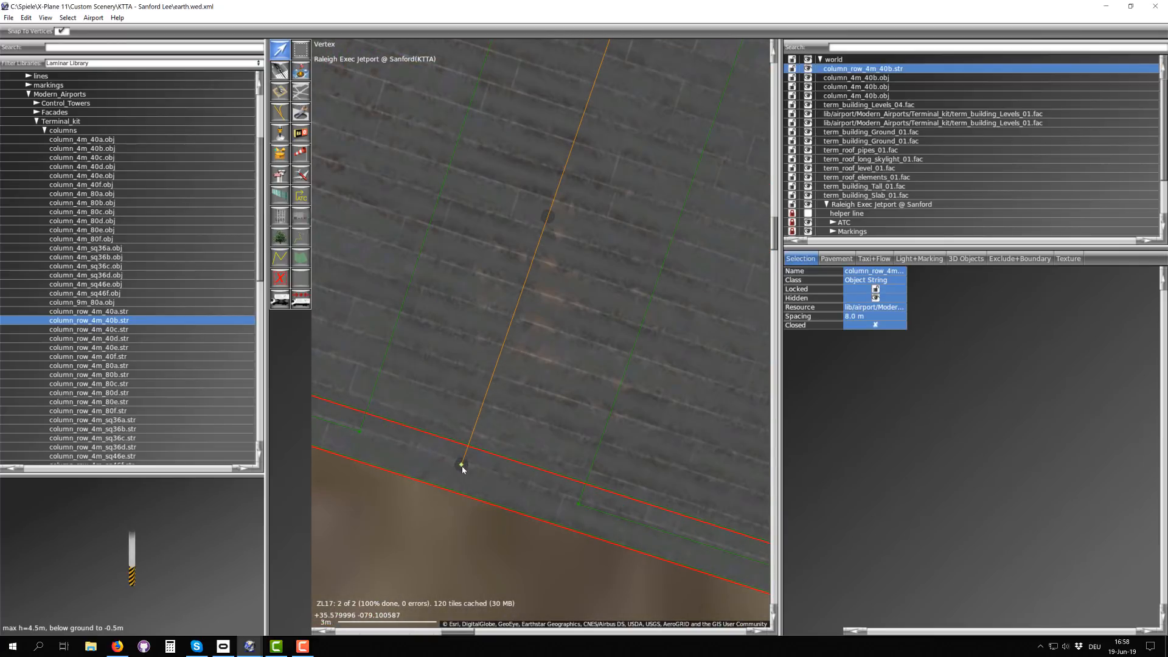
{"action": "scroll", "coordinate": [470, 470], "scroll_direction": "down", "scroll_amount": 3}
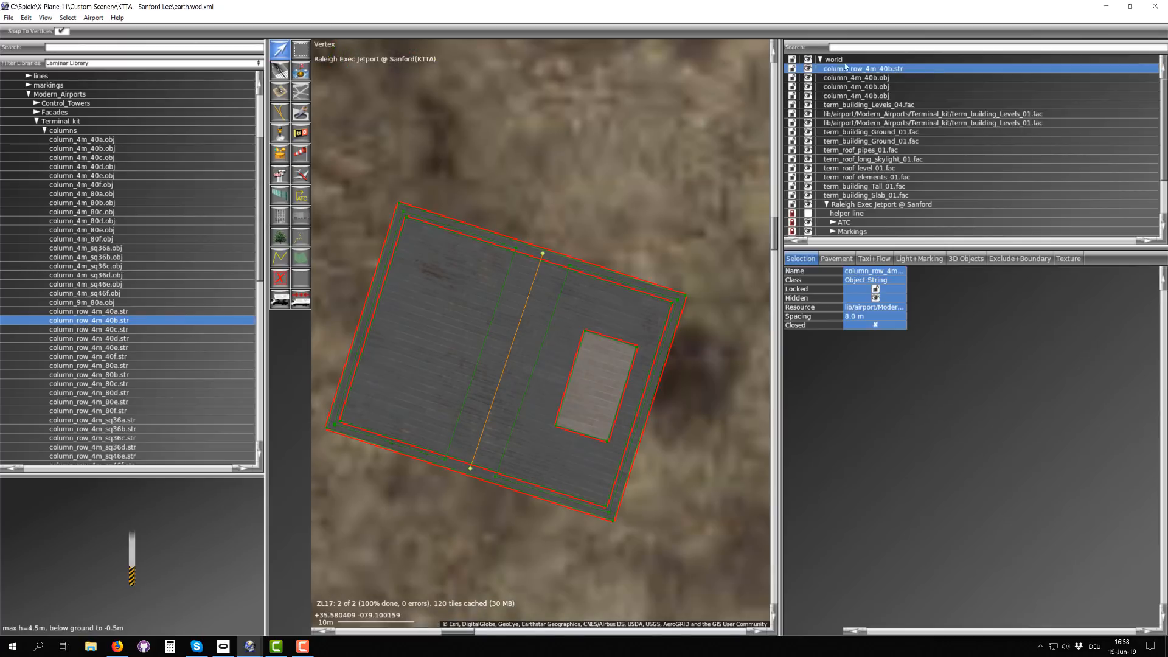
Step: Move all terminal objects from column_row_4m_40b.str through term_building_Slab_01.fac into the Raleigh Exec Jetport @ Sanford airport
{"action": "left_click", "coordinate": [870, 196], "text": "shift"}
{"action": "scroll", "coordinate": [870, 201], "scroll_direction": "down", "scroll_amount": 1}
{"action": "scroll", "coordinate": [870, 200], "scroll_direction": "down", "scroll_amount": 2}
{"action": "scroll", "coordinate": [884, 160], "scroll_direction": "up", "scroll_amount": 3}
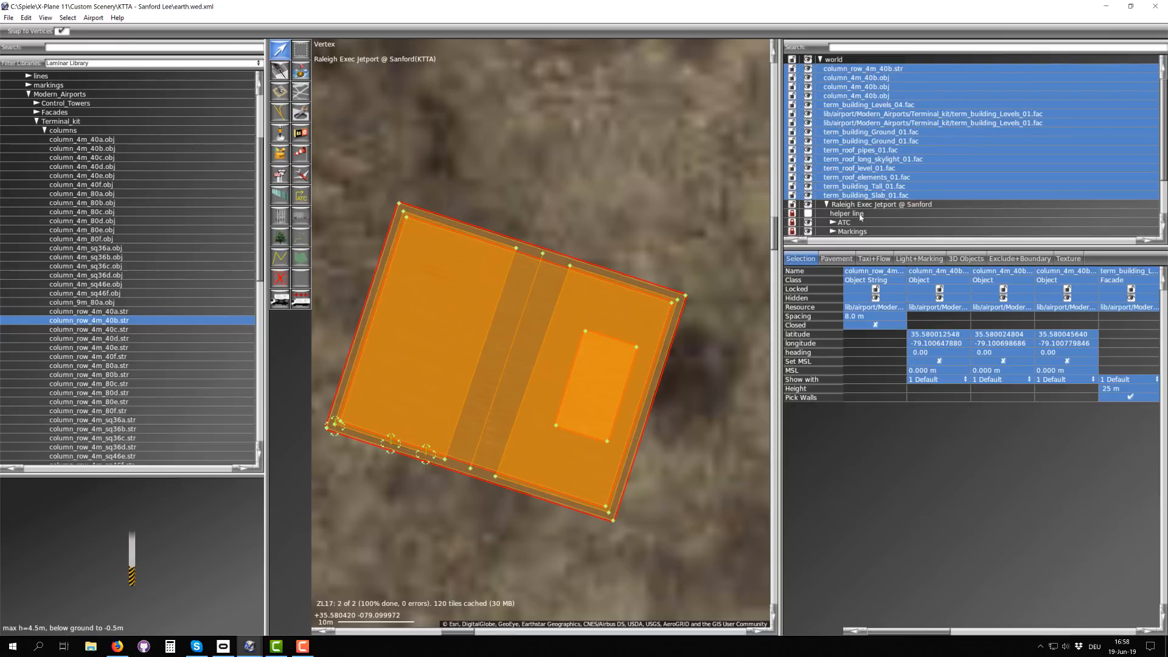
{"action": "left_click_drag", "start_coordinate": [875, 126], "coordinate": [879, 214]}
Step: Move the airport's separate term_building_Levels_01.fac and term_building_Ground_01.fac up in the hierarchy, between term_building_Slab_01.fac and the helper line
{"action": "scroll", "coordinate": [872, 127], "scroll_direction": "down", "scroll_amount": 3}
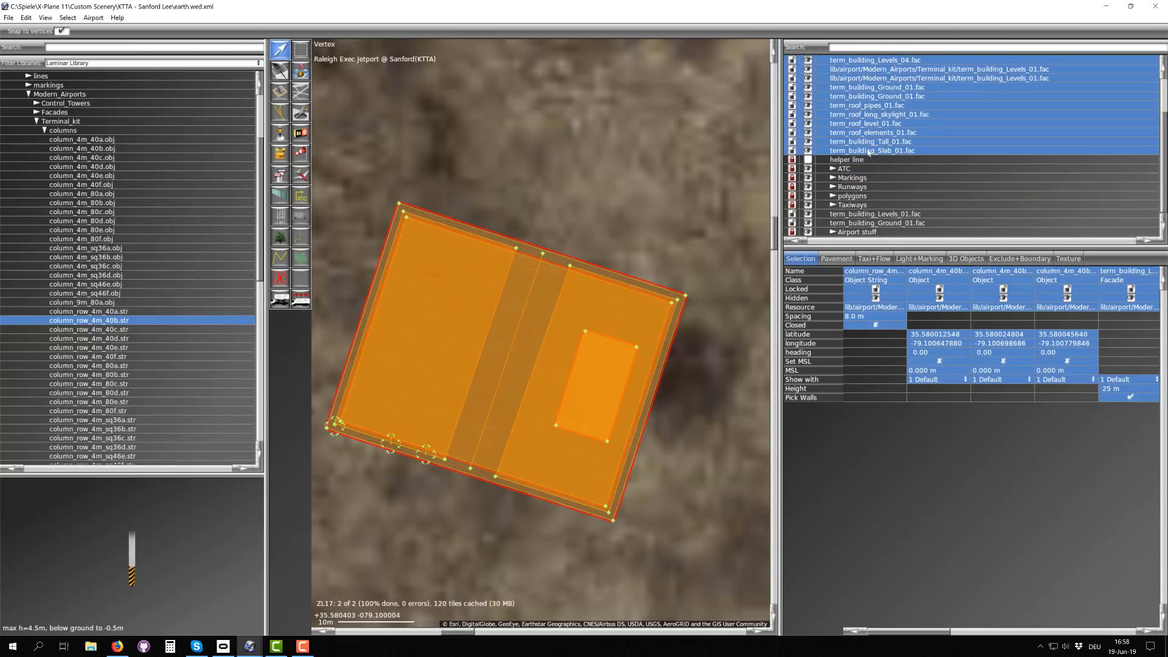
{"action": "left_click", "coordinate": [879, 216]}
{"action": "left_click", "coordinate": [879, 226], "text": "shift"}
{"action": "left_click_drag", "start_coordinate": [879, 227], "coordinate": [882, 157]}
{"action": "scroll", "coordinate": [882, 157], "scroll_direction": "up", "scroll_amount": 3}
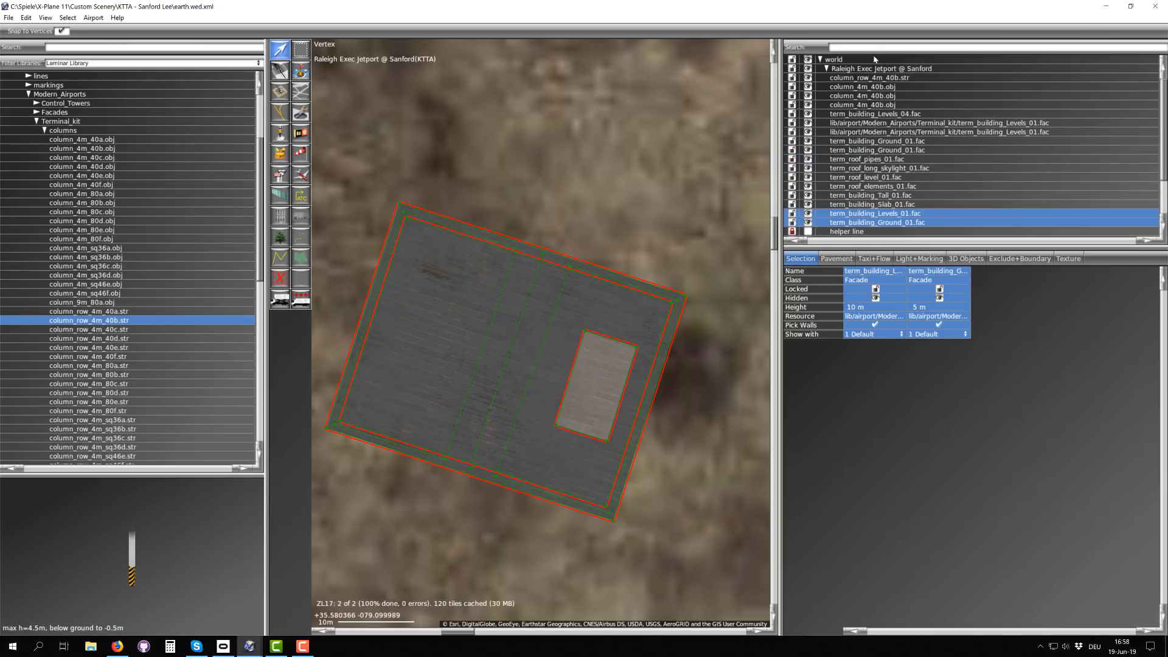
Step: Expand the Terminal_kit entrances library, choose term_bridge_01.fac for placement and rotate its preview
{"action": "scroll", "coordinate": [874, 122], "scroll_direction": "down", "scroll_amount": 2}
{"action": "scroll", "coordinate": [874, 121], "scroll_direction": "up", "scroll_amount": 2}
{"action": "scroll", "coordinate": [534, 296], "scroll_direction": "down", "scroll_amount": 10}
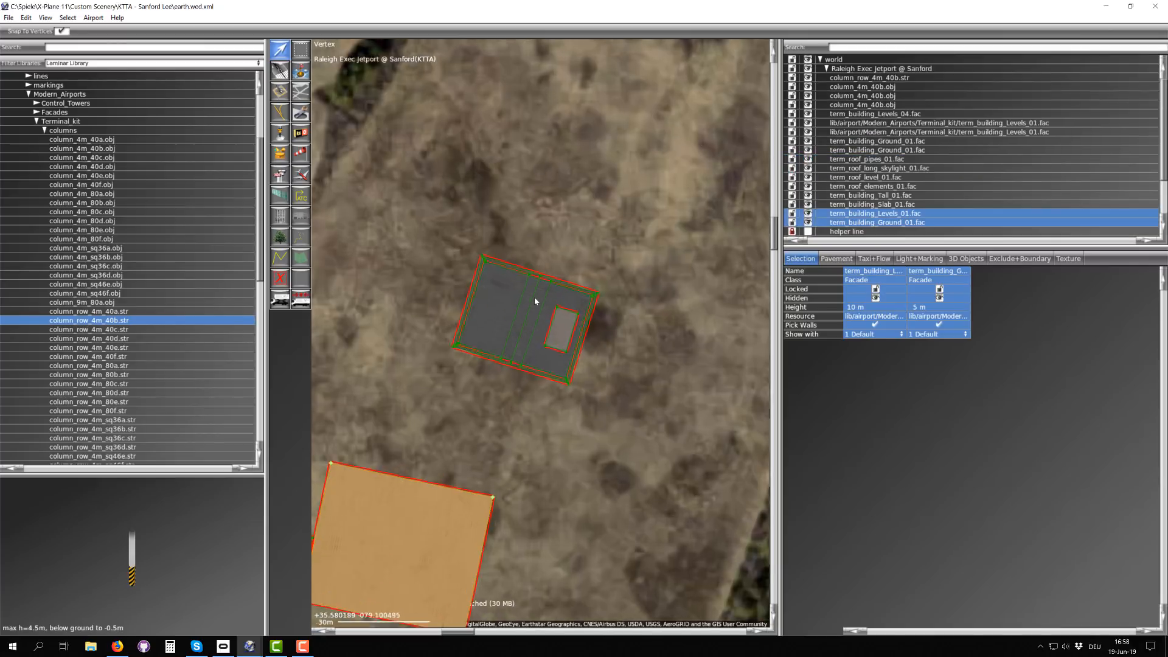
{"action": "scroll", "coordinate": [530, 301], "scroll_direction": "up", "scroll_amount": 5}
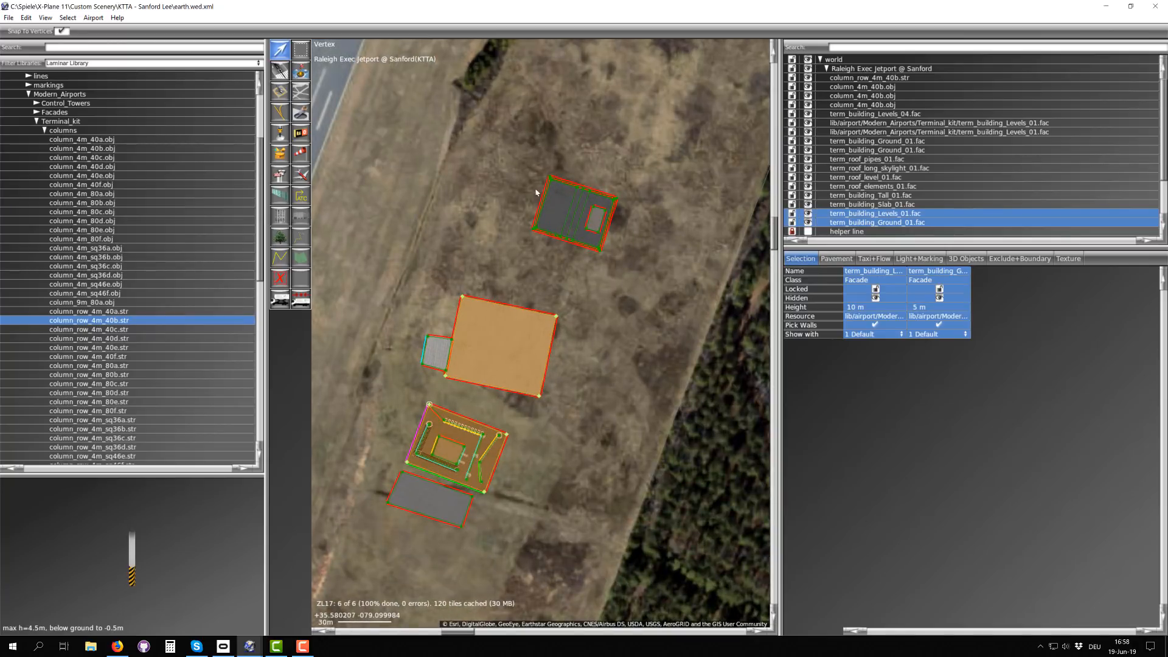
{"action": "scroll", "coordinate": [119, 165], "scroll_direction": "down", "scroll_amount": 6}
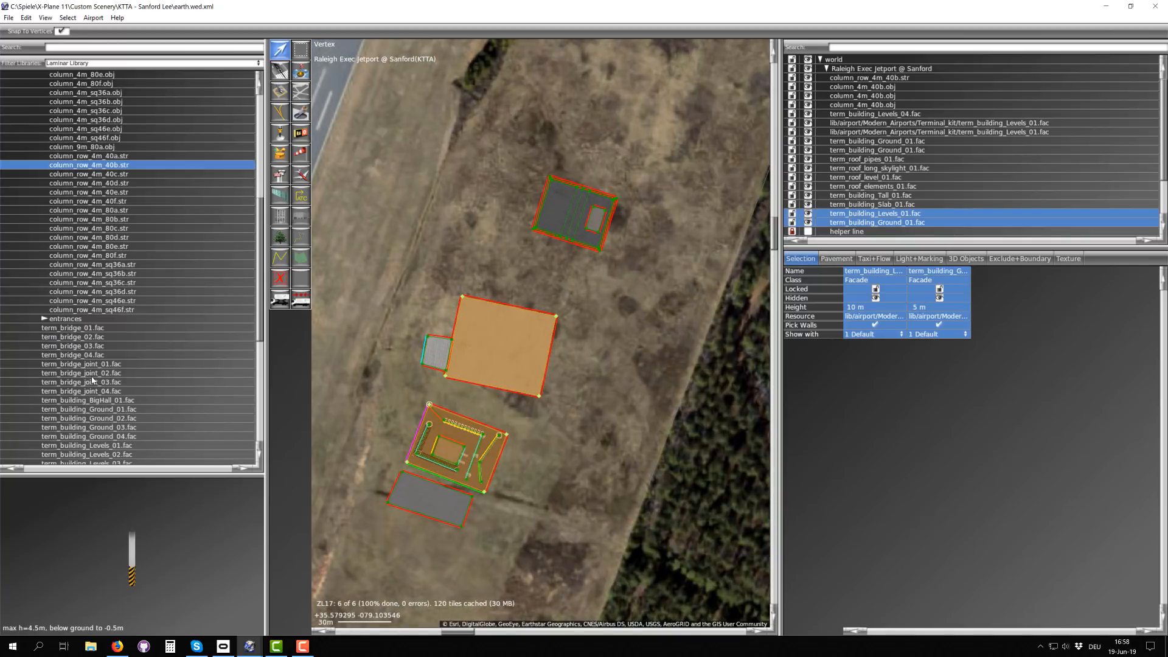
{"action": "left_click", "coordinate": [44, 320]}
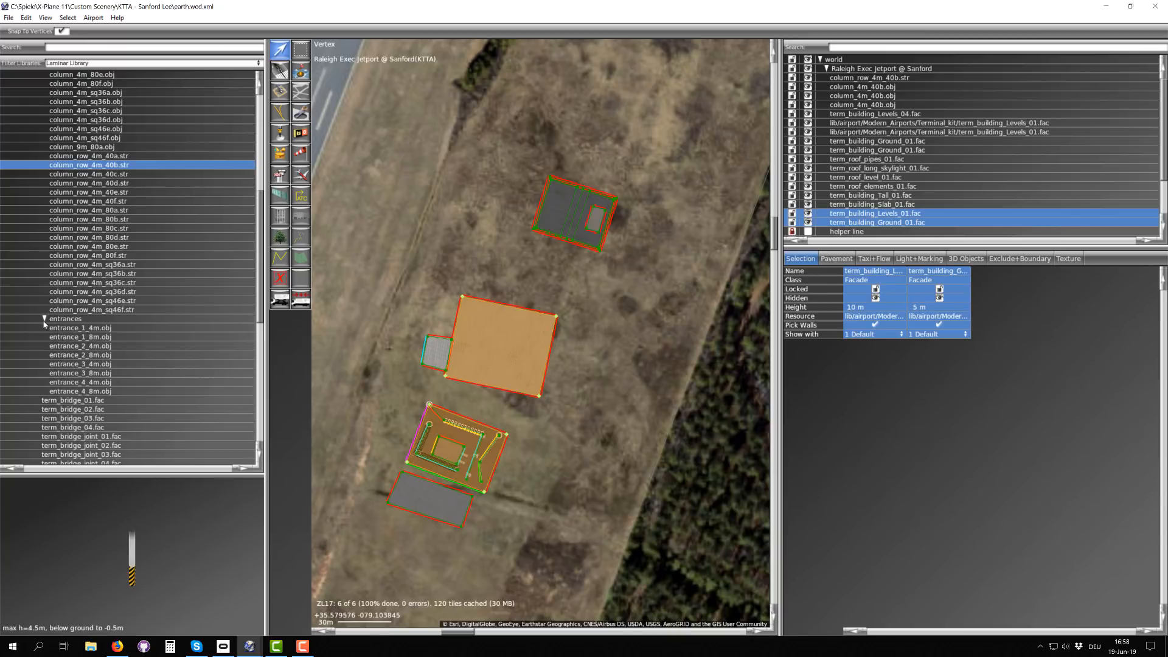
{"action": "left_click", "coordinate": [71, 400]}
{"action": "left_click_drag", "start_coordinate": [149, 593], "coordinate": [147, 538]}
Step: Draw a term_bridge_01.fac footprint about 7.7 m wide, extending east-southeast from the roof structure on the terminal's east side
{"action": "right_click_drag", "start_coordinate": [551, 403], "coordinate": [424, 390]}
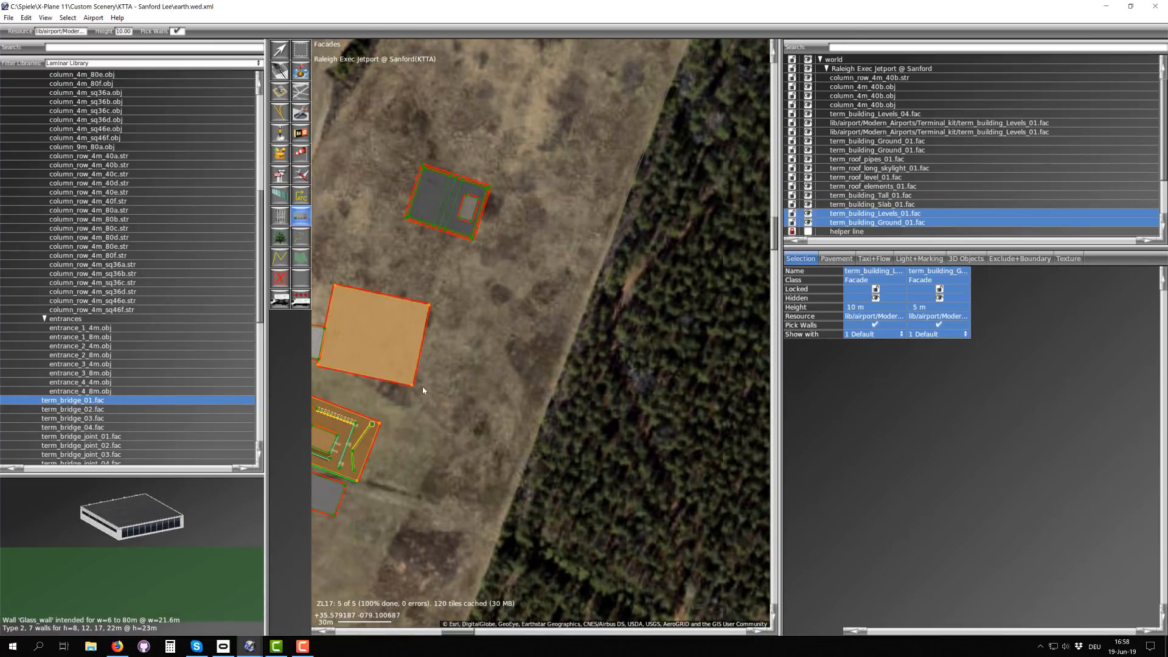
{"action": "scroll", "coordinate": [424, 345], "scroll_direction": "up", "scroll_amount": 1}
{"action": "right_click_drag", "start_coordinate": [485, 175], "coordinate": [474, 308]}
{"action": "scroll", "coordinate": [474, 308], "scroll_direction": "up", "scroll_amount": 3}
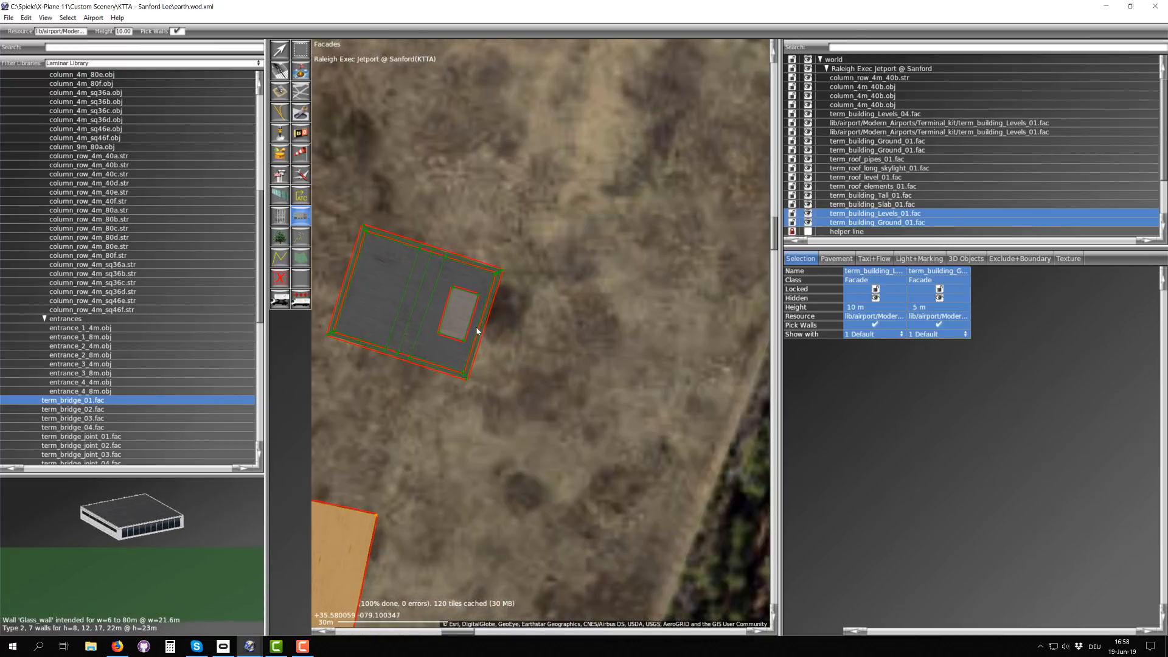
{"action": "left_click", "coordinate": [614, 354]}
{"action": "left_click", "coordinate": [604, 379]}
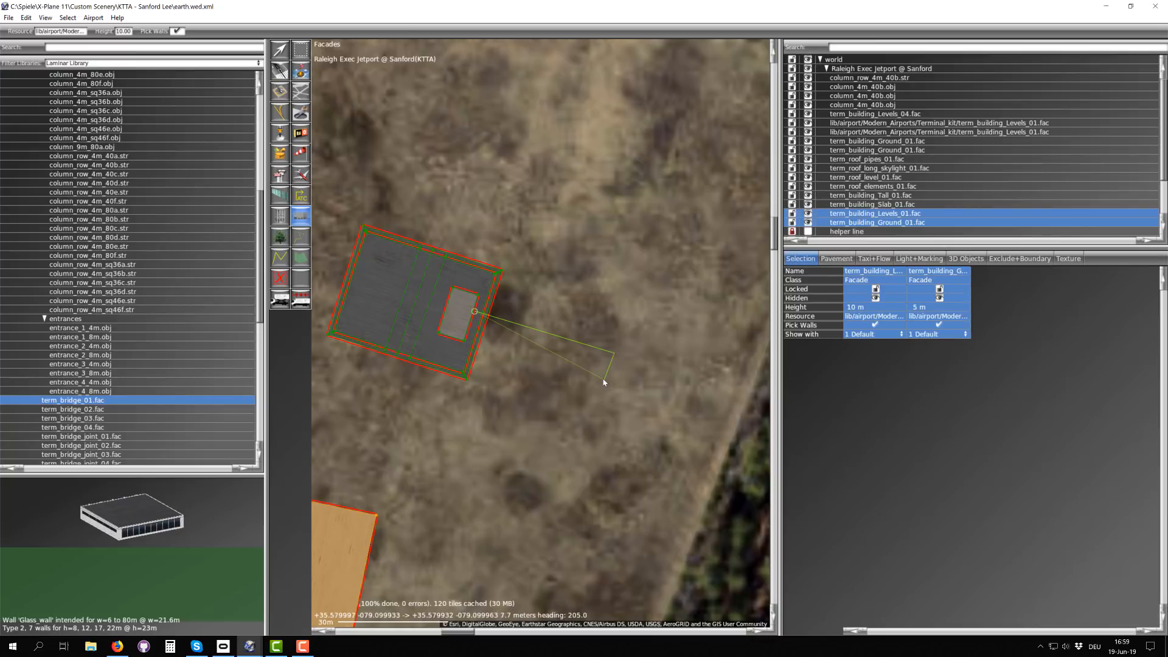
{"action": "left_click", "coordinate": [467, 335]}
{"action": "left_click", "coordinate": [476, 313]}
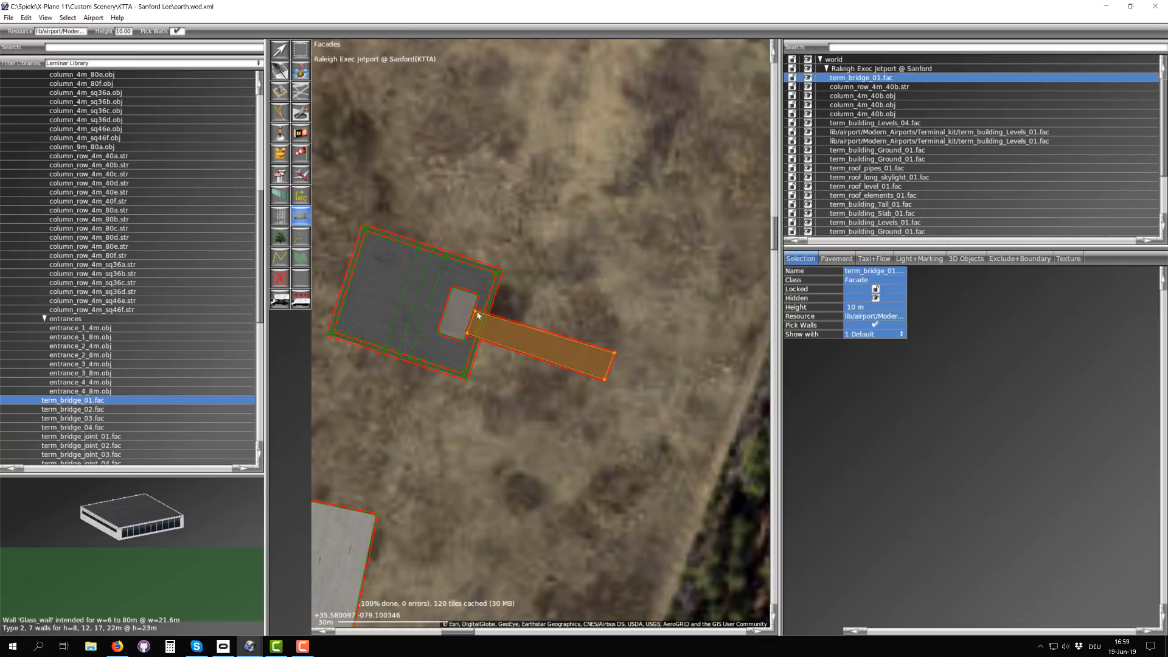
Step: Move the bridge's west edge farther into the building so it overlaps the small rectangular roof structure
{"action": "scroll", "coordinate": [478, 317], "scroll_direction": "up", "scroll_amount": 6}
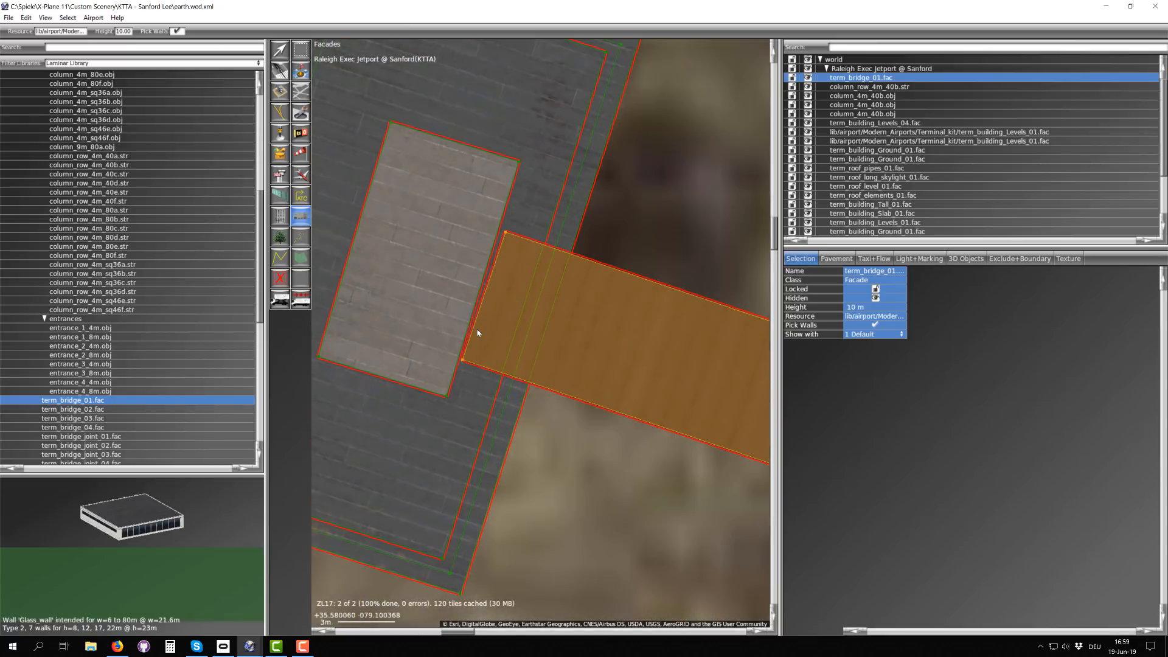
{"action": "key", "text": "v"}
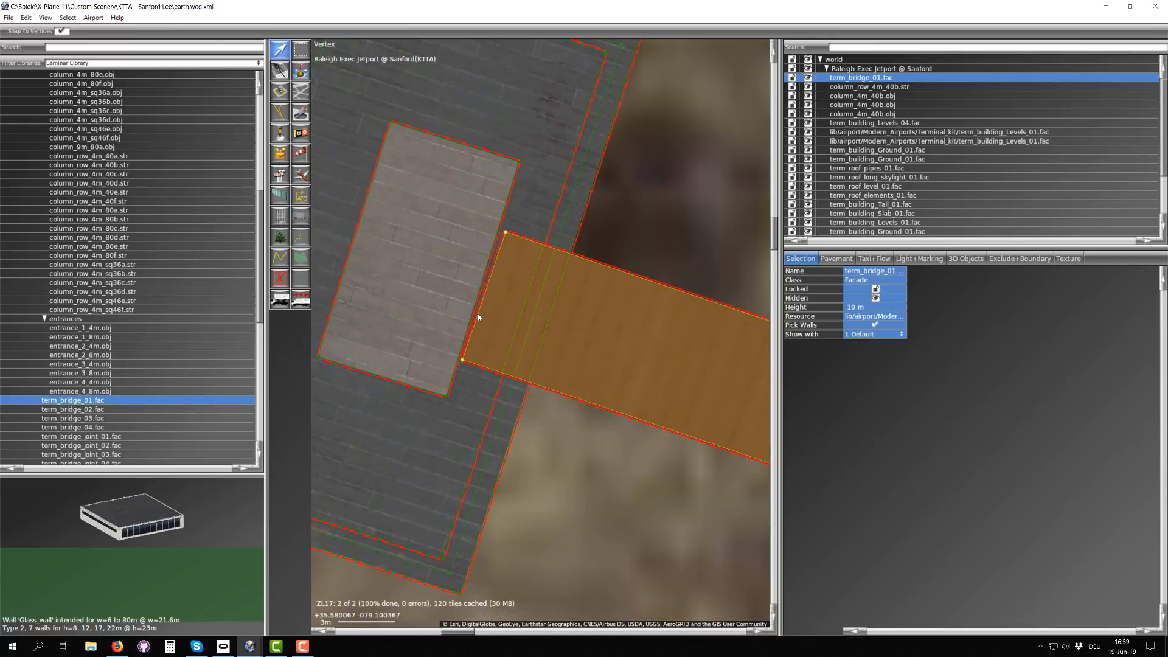
{"action": "left_click_drag", "start_coordinate": [479, 317], "coordinate": [443, 296]}
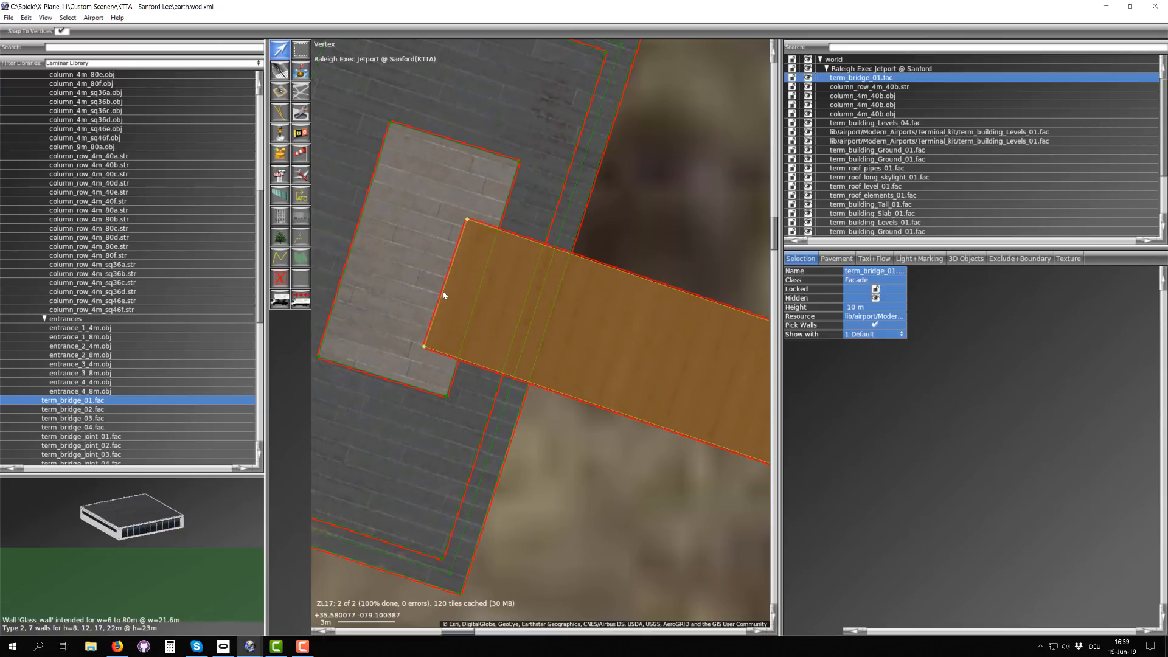
{"action": "right_click_drag", "start_coordinate": [456, 376], "coordinate": [374, 335]}
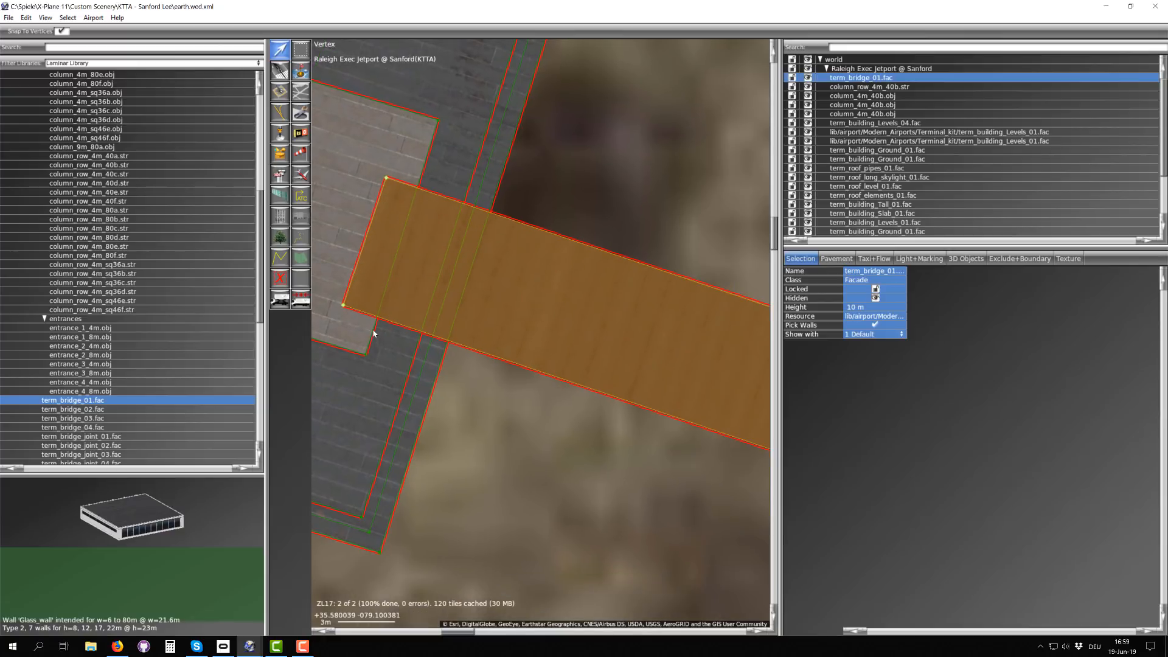
Step: Select the term_building_Levels_01.fac facade that the bridge enters and examine its height and the junction between them
{"action": "left_click", "coordinate": [375, 330]}
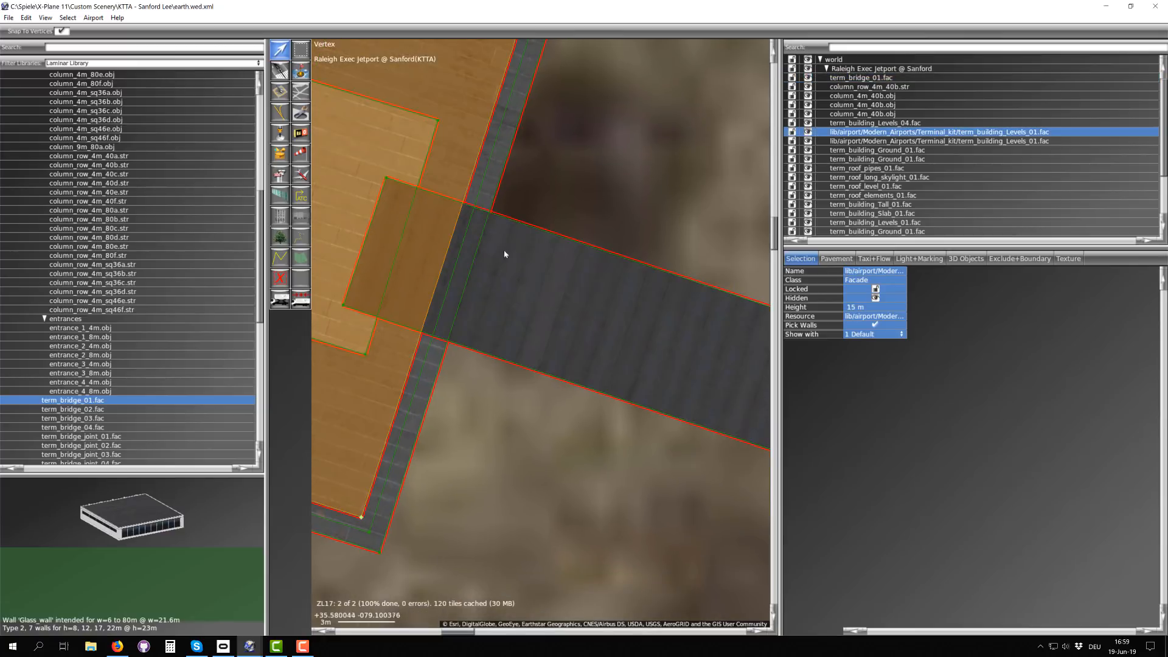
{"action": "scroll", "coordinate": [412, 195], "scroll_direction": "down", "scroll_amount": 3}
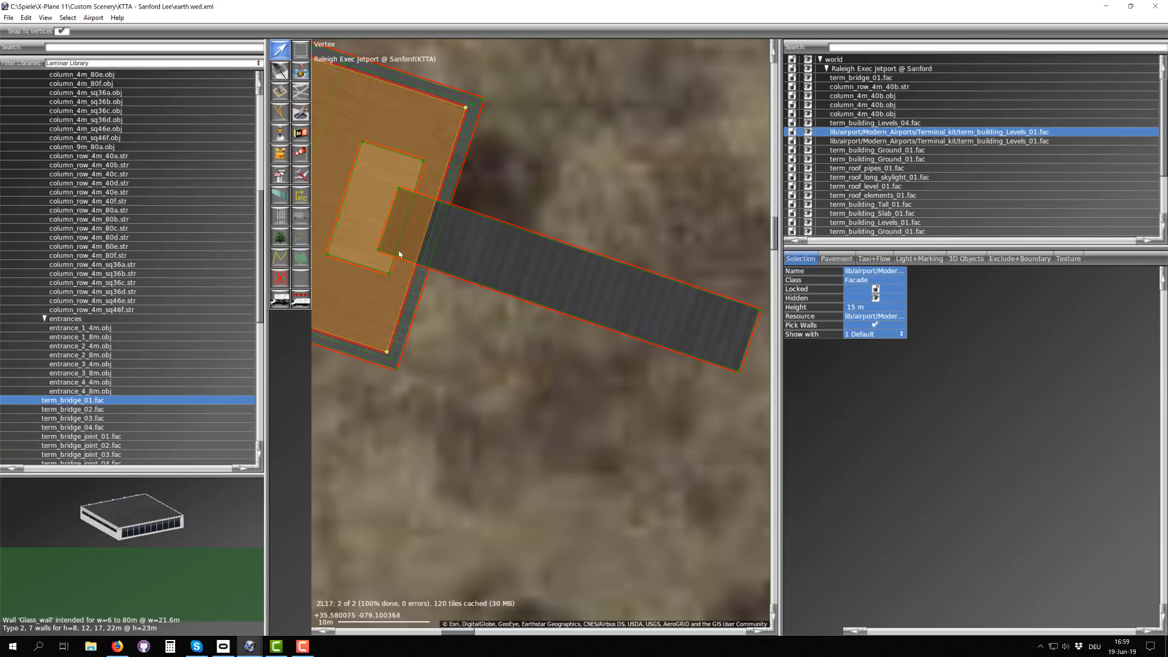
{"action": "scroll", "coordinate": [417, 209], "scroll_direction": "up", "scroll_amount": 2}
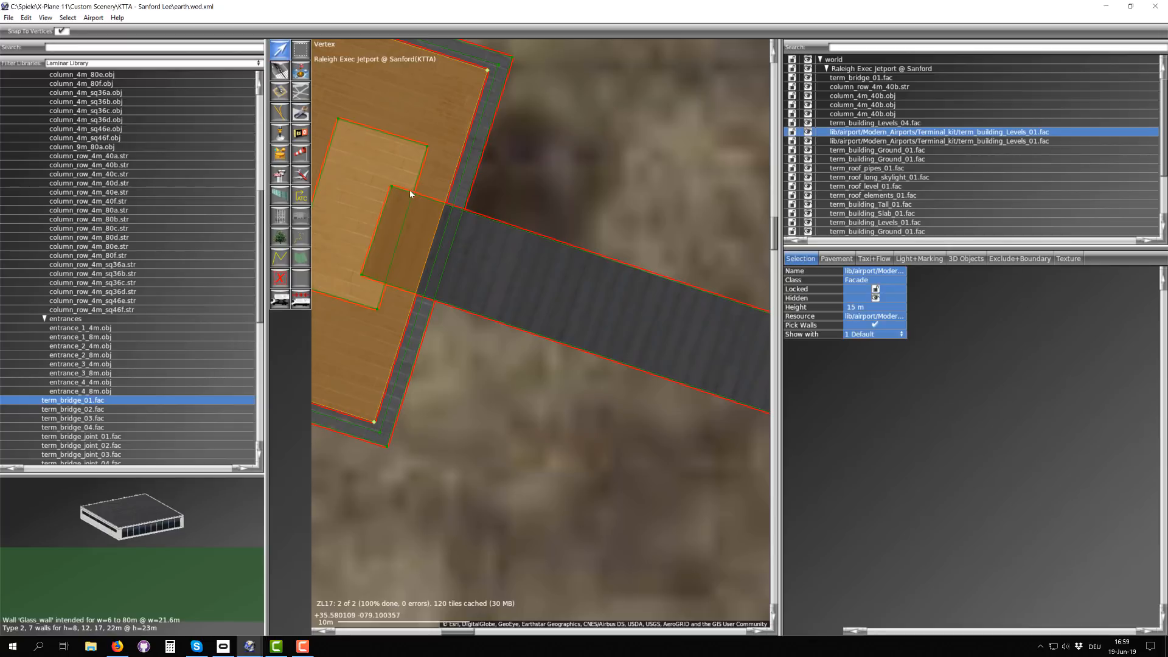
{"action": "scroll", "coordinate": [561, 302], "scroll_direction": "down", "scroll_amount": 3}
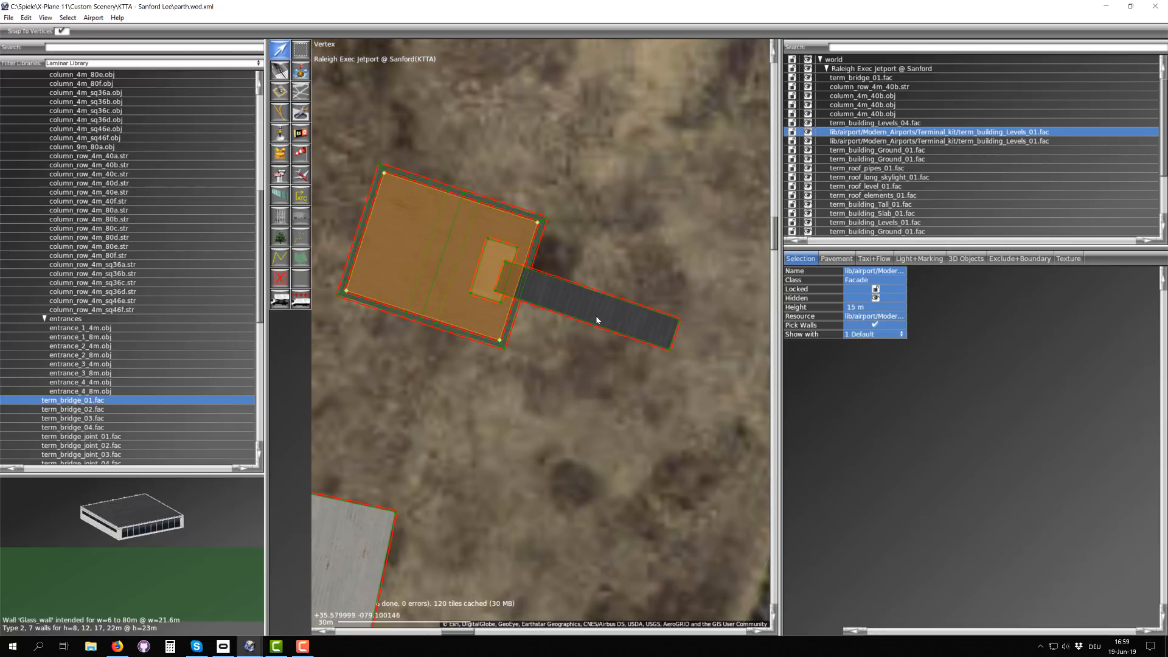
{"action": "scroll", "coordinate": [596, 318], "scroll_direction": "up", "scroll_amount": 1}
Step: Set the height of the term_bridge_01.fac bridge to 20 m
{"action": "left_click", "coordinate": [510, 292]}
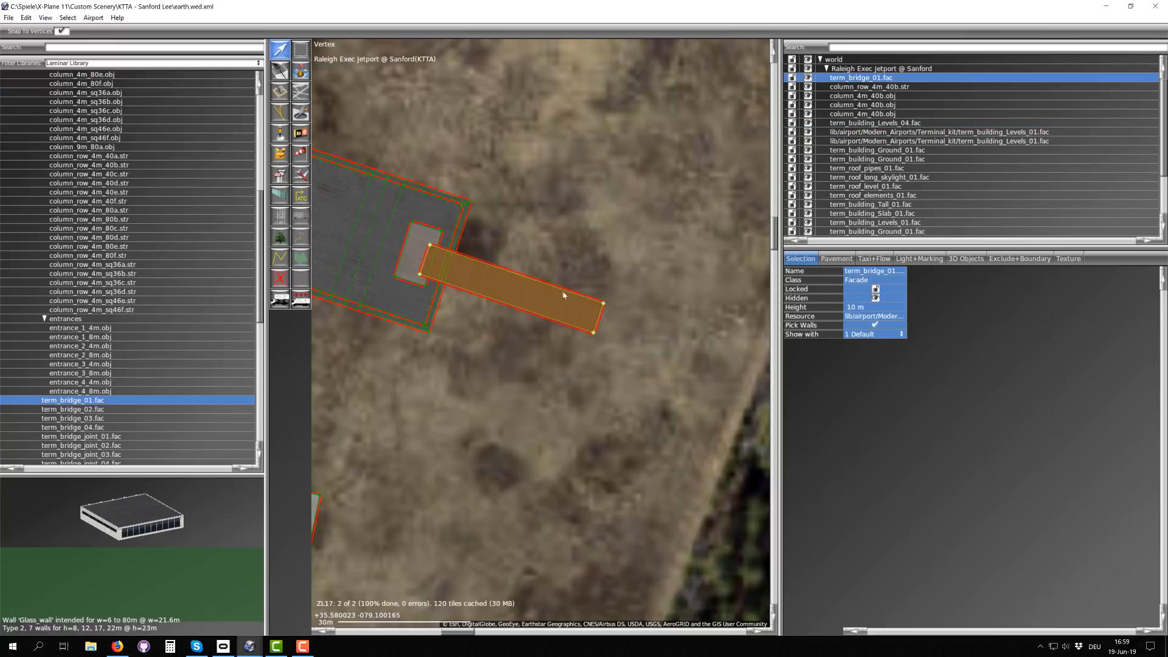
{"action": "left_click", "coordinate": [856, 308]}
{"action": "type", "text": "20"}
{"action": "key", "text": "Return"}
{"action": "scroll", "coordinate": [551, 305], "scroll_direction": "down", "scroll_amount": 2}
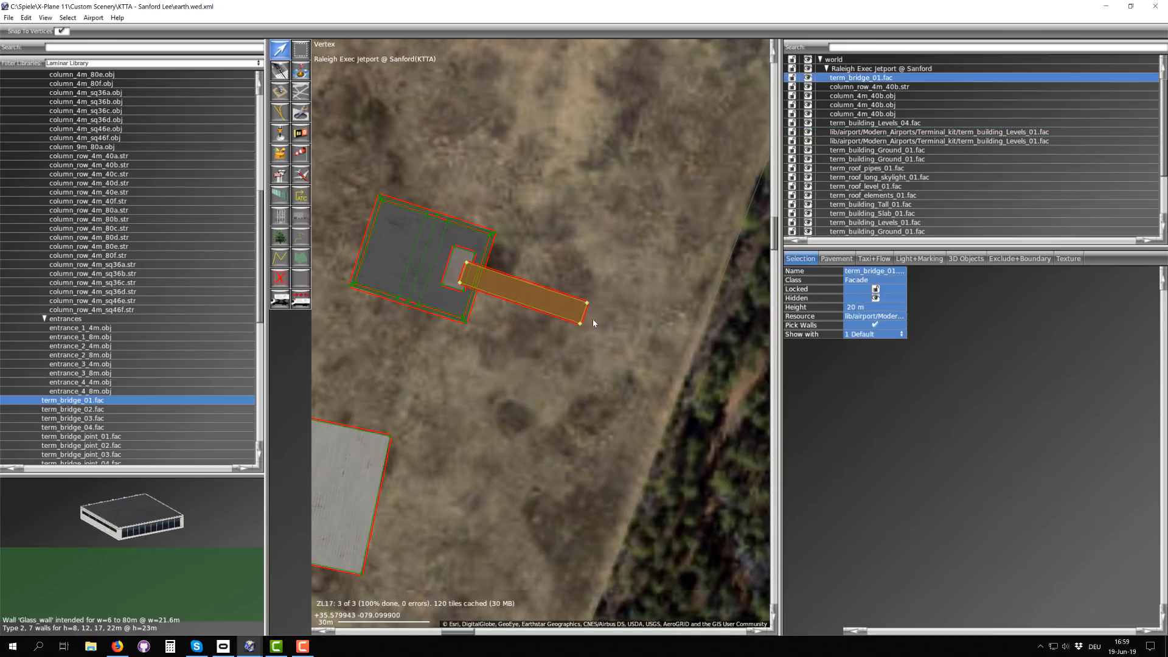
Step: Draw a roughly square term_bridge_joint_03.fac footprint, about 16 m along its east side, at the bridge's east-southeast end
{"action": "scroll", "coordinate": [104, 426], "scroll_direction": "down", "scroll_amount": 3}
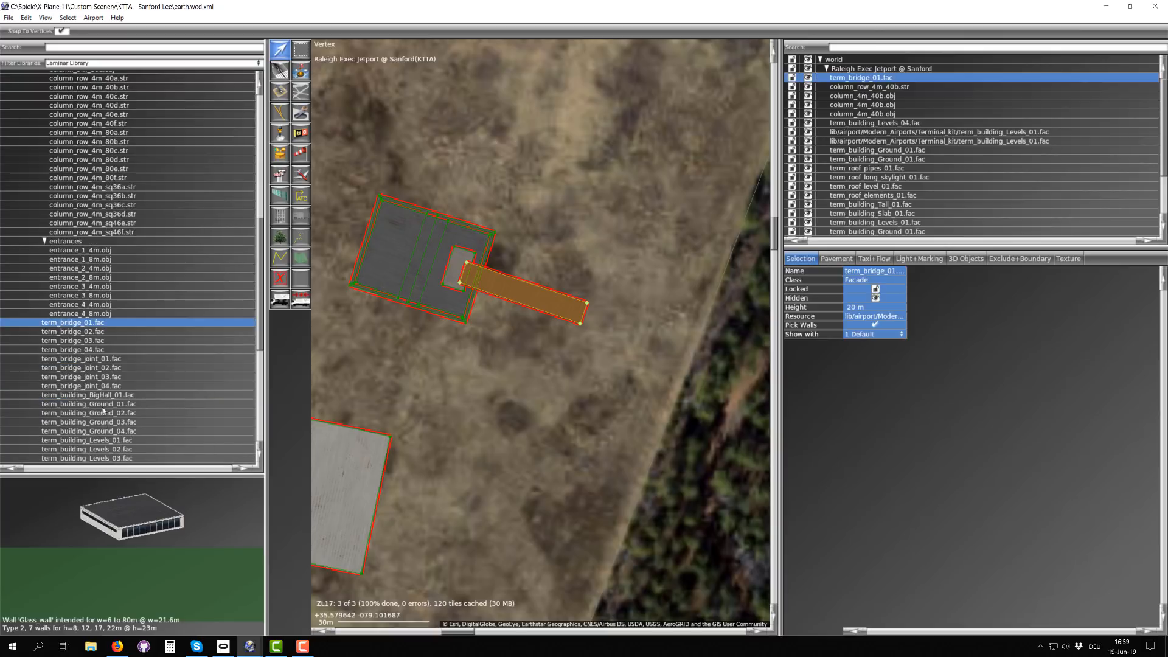
{"action": "left_click", "coordinate": [101, 377]}
{"action": "scroll", "coordinate": [535, 285], "scroll_direction": "up", "scroll_amount": 3}
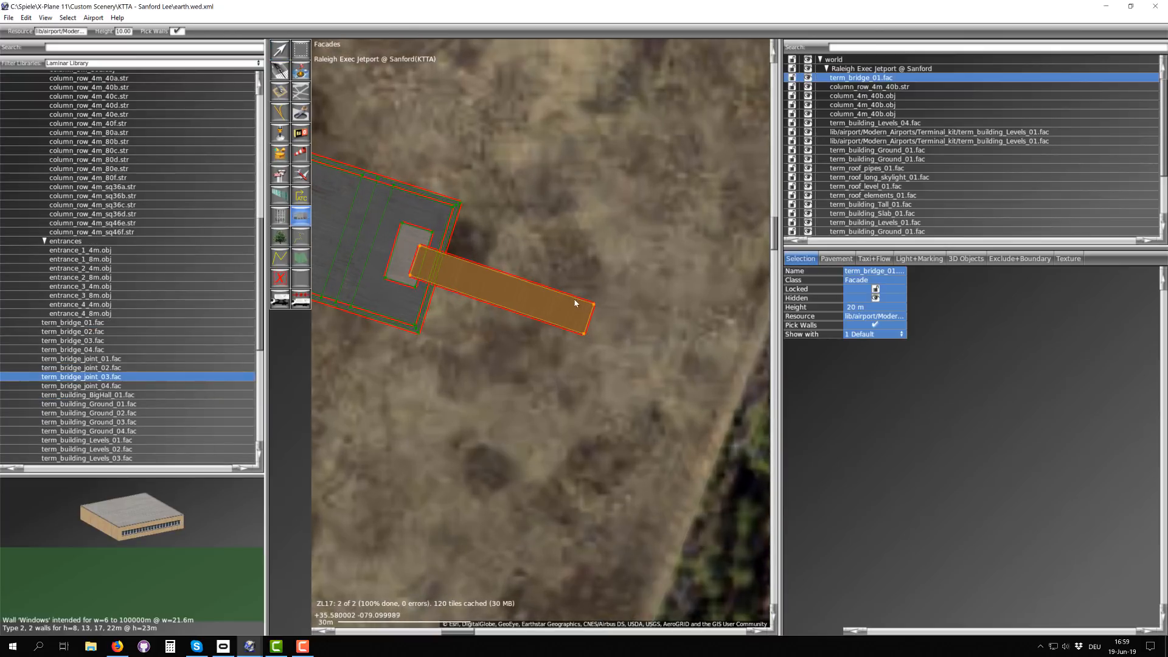
{"action": "left_click", "coordinate": [506, 336]}
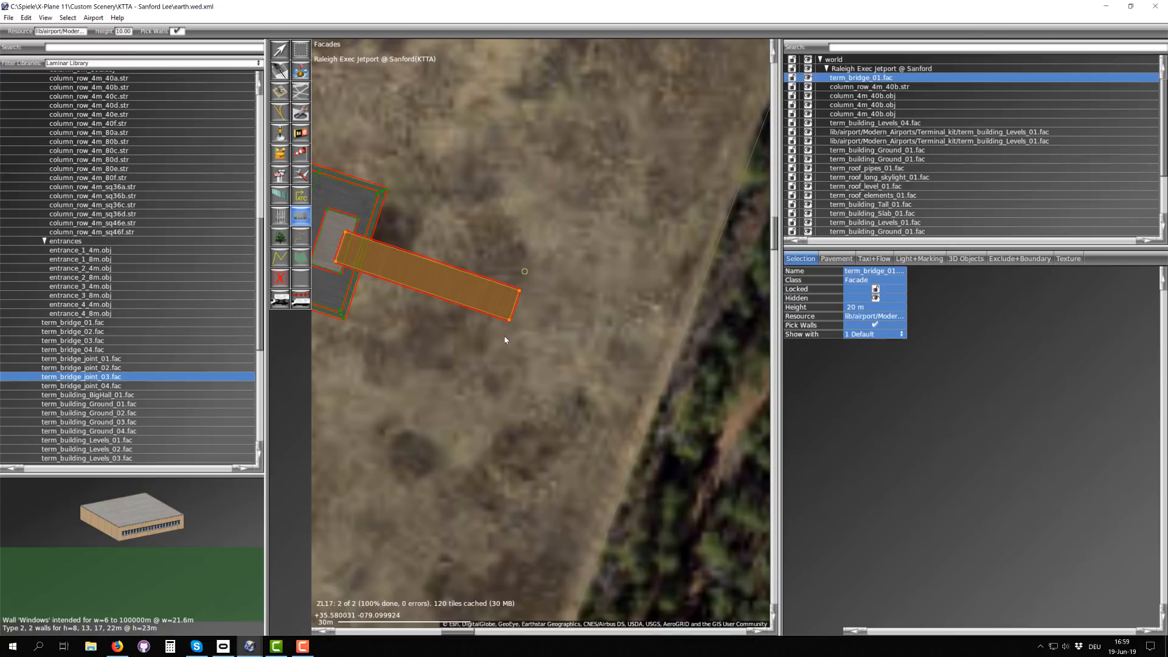
{"action": "left_click", "coordinate": [561, 358]}
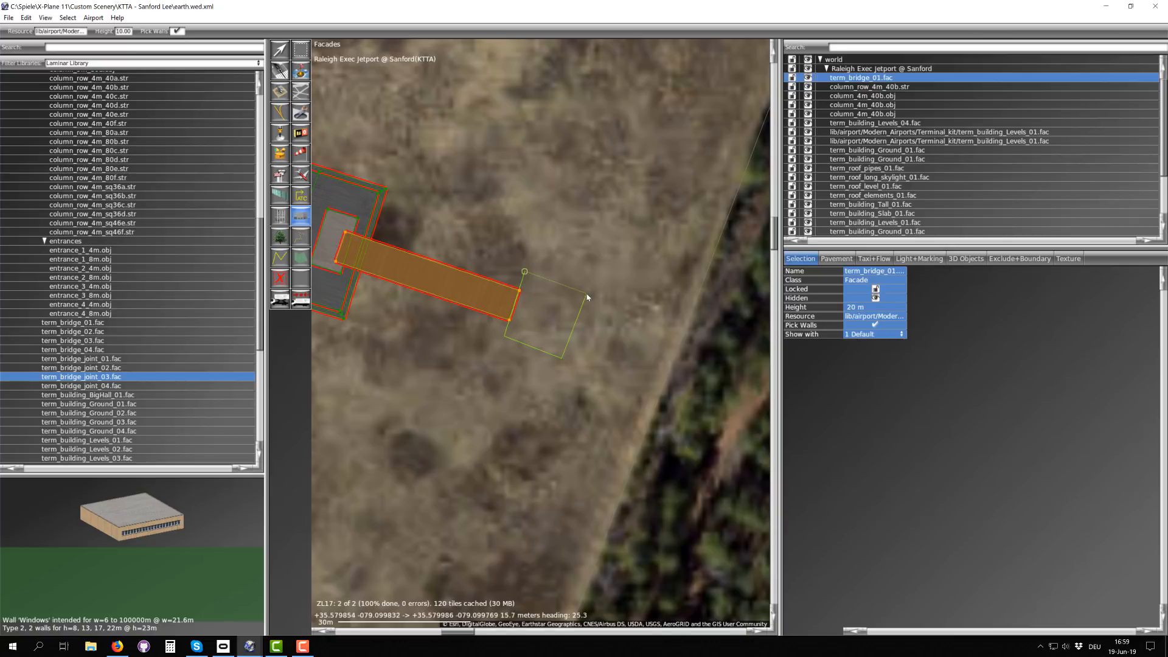
{"action": "left_click", "coordinate": [525, 272]}
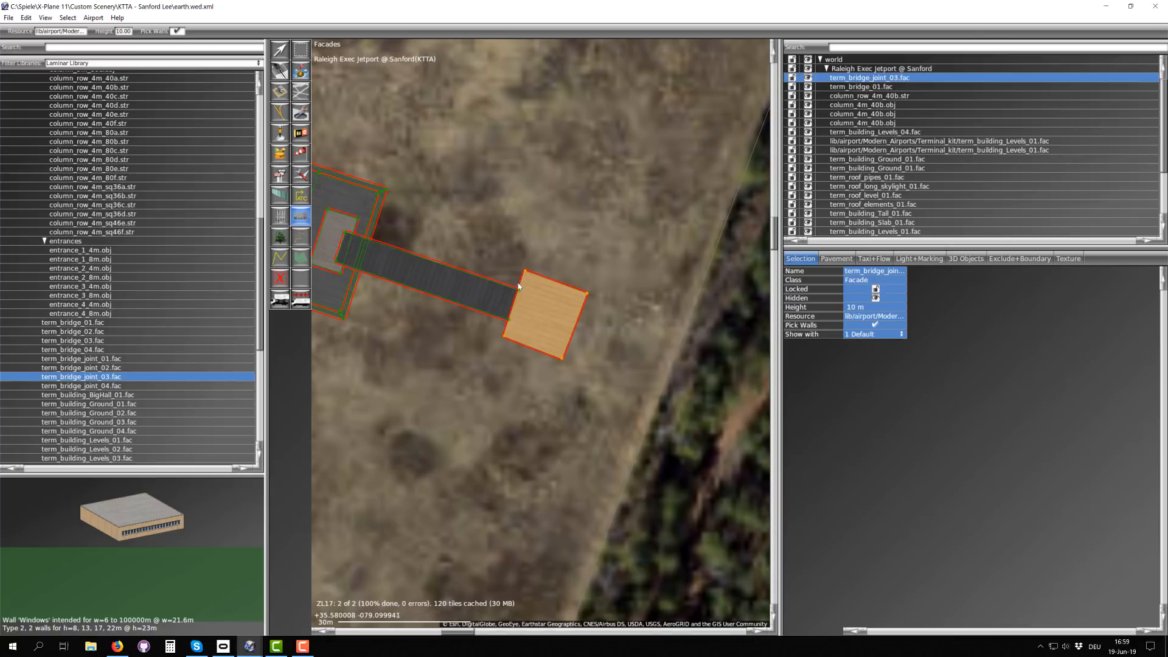
Step: Set the height of the new bridge joint to 20 m
{"action": "left_click", "coordinate": [862, 307]}
{"action": "type", "text": "20"}
{"action": "key", "text": "Return"}
Step: Draw a rectangular term_building_BigHall_01.fac footprint, about 30 m along its east side, north of the terminal and bridge
{"action": "scroll", "coordinate": [89, 331], "scroll_direction": "down", "scroll_amount": 3}
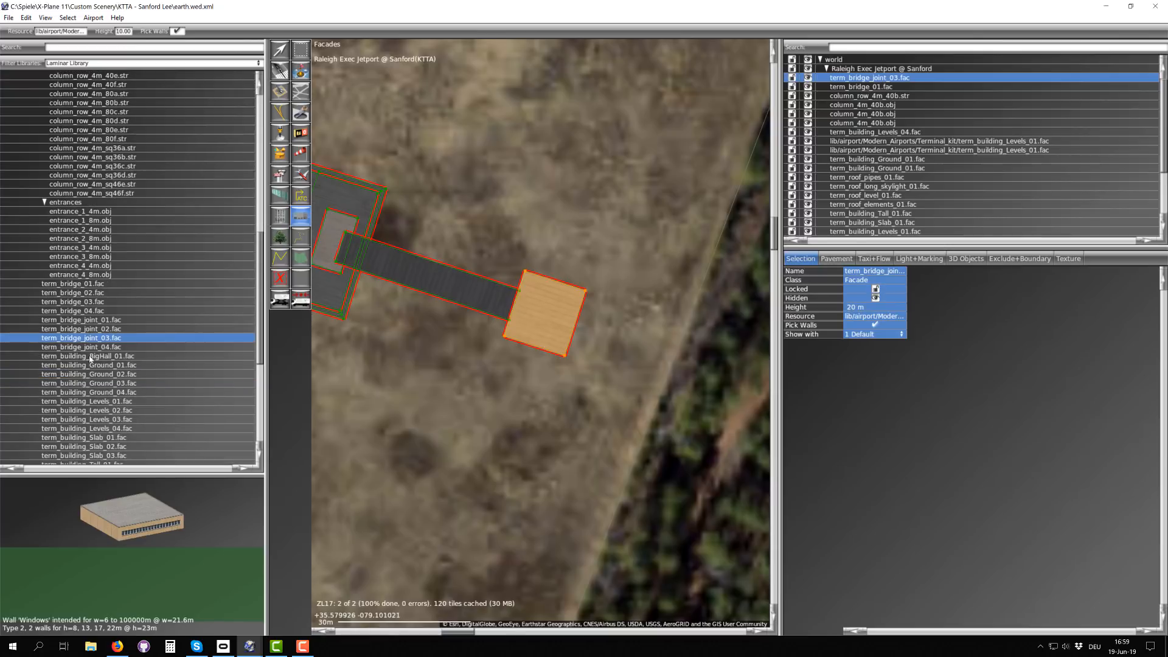
{"action": "left_click", "coordinate": [91, 356]}
{"action": "scroll", "coordinate": [481, 341], "scroll_direction": "down", "scroll_amount": 2}
{"action": "scroll", "coordinate": [475, 388], "scroll_direction": "down", "scroll_amount": 1}
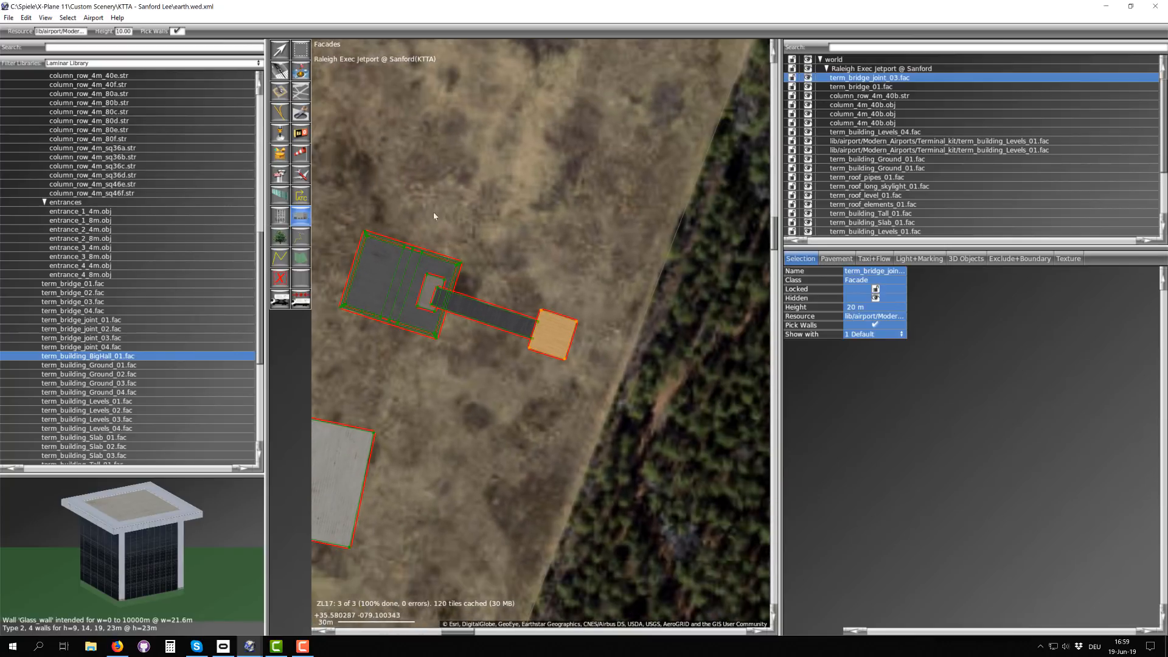
{"action": "left_click", "coordinate": [399, 187]}
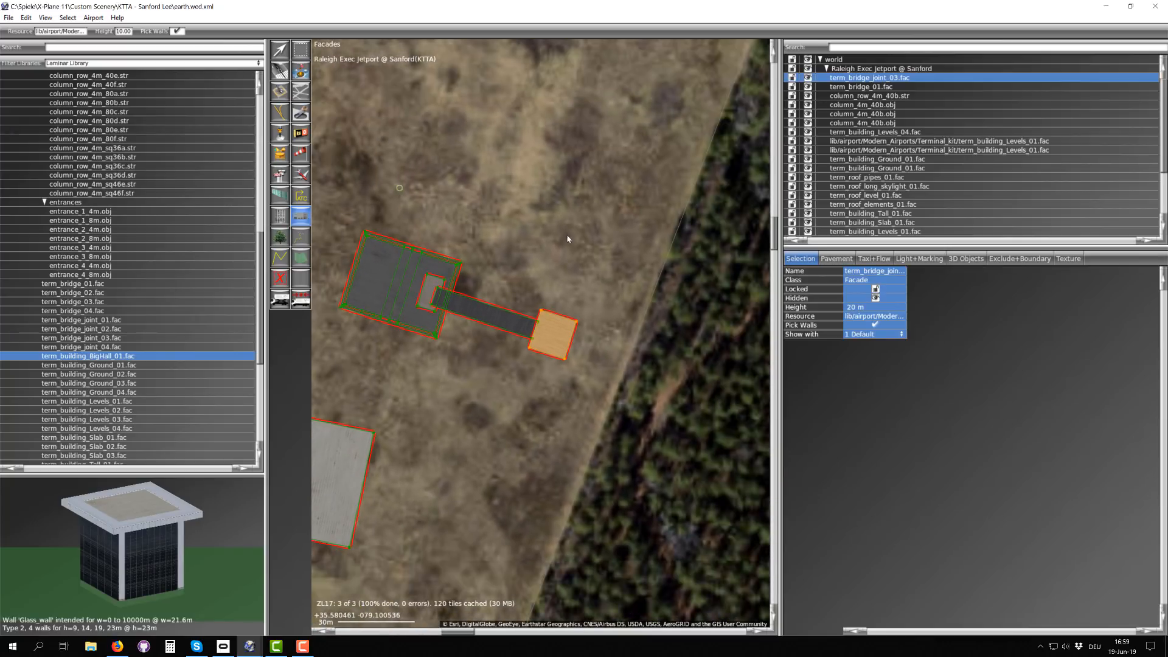
{"action": "left_click", "coordinate": [588, 161]}
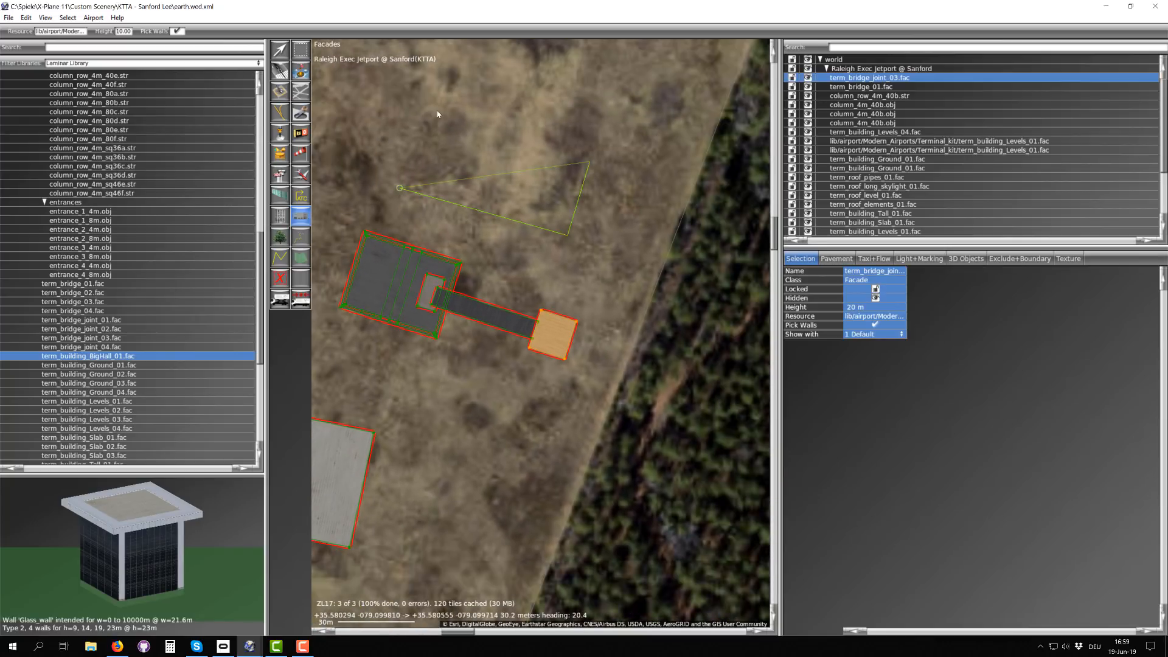
{"action": "left_click", "coordinate": [399, 189]}
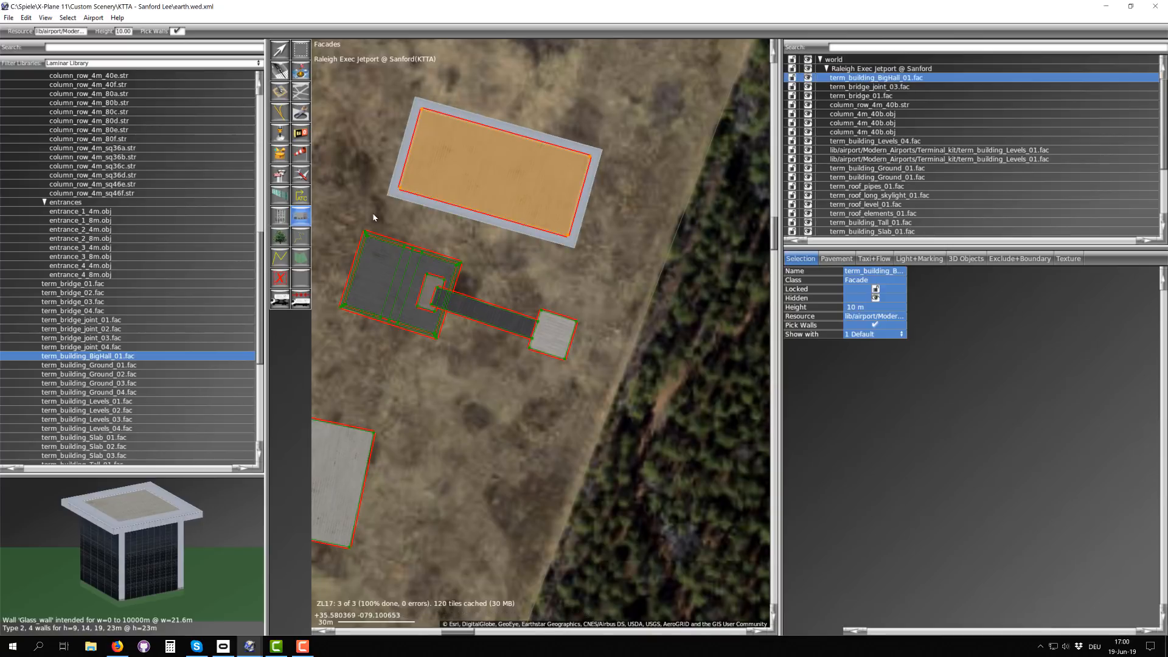
Step: Set the height of the term_building_BigHall_01.fac hall to 15 m
{"action": "scroll", "coordinate": [455, 169], "scroll_direction": "down", "scroll_amount": 2}
{"action": "scroll", "coordinate": [477, 159], "scroll_direction": "up", "scroll_amount": 4}
{"action": "scroll", "coordinate": [479, 163], "scroll_direction": "down", "scroll_amount": 2}
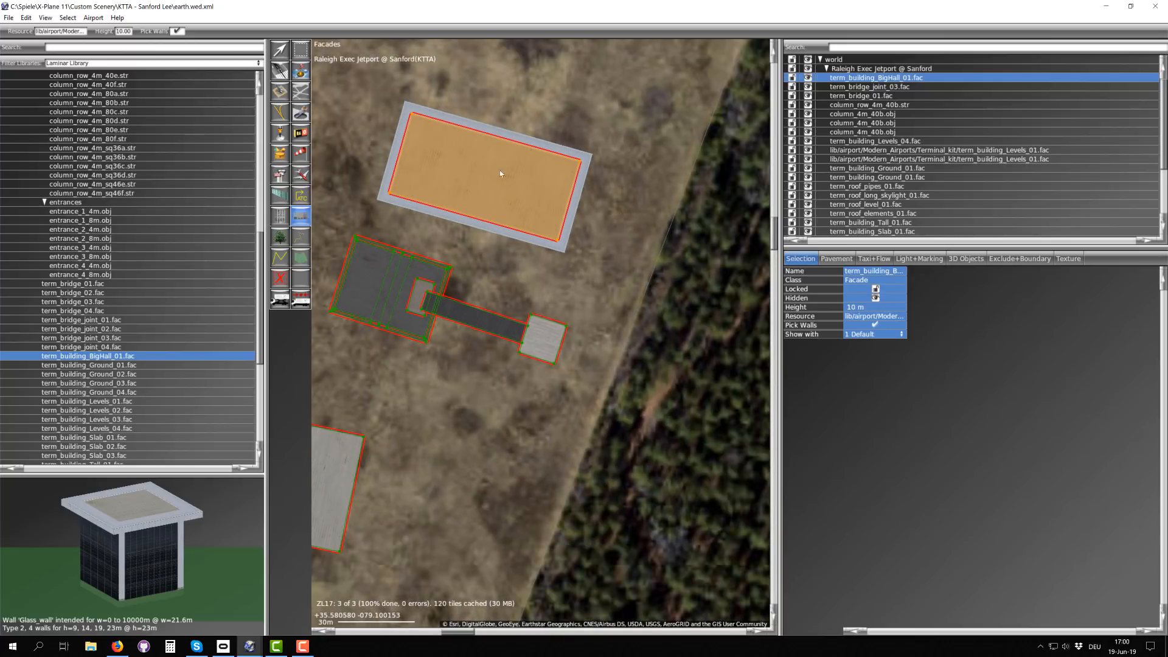
{"action": "left_click", "coordinate": [860, 307]}
{"action": "type", "text": "15"}
{"action": "key", "text": "Return"}
{"action": "scroll", "coordinate": [452, 165], "scroll_direction": "down", "scroll_amount": 2}
{"action": "scroll", "coordinate": [454, 167], "scroll_direction": "up", "scroll_amount": 2}
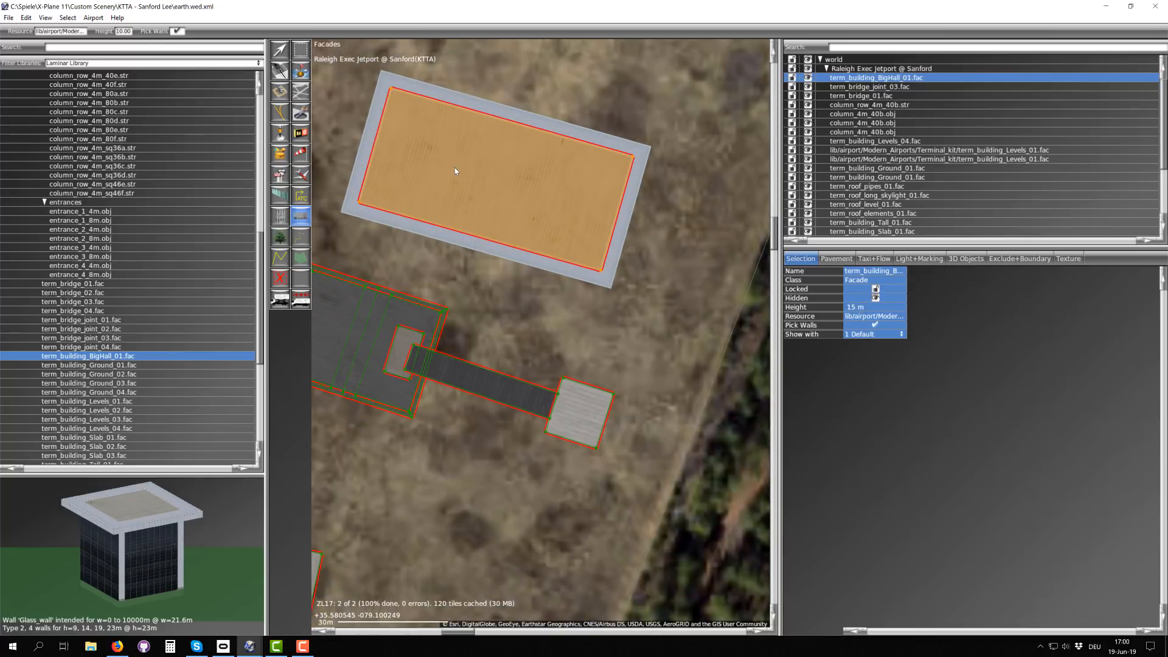
Step: Browse the Terminal_kit library, choose entrance_2_4m.obj for placement and rotate its preview
{"action": "scroll", "coordinate": [477, 161], "scroll_direction": "down", "scroll_amount": 1}
{"action": "scroll", "coordinate": [104, 403], "scroll_direction": "down", "scroll_amount": 4}
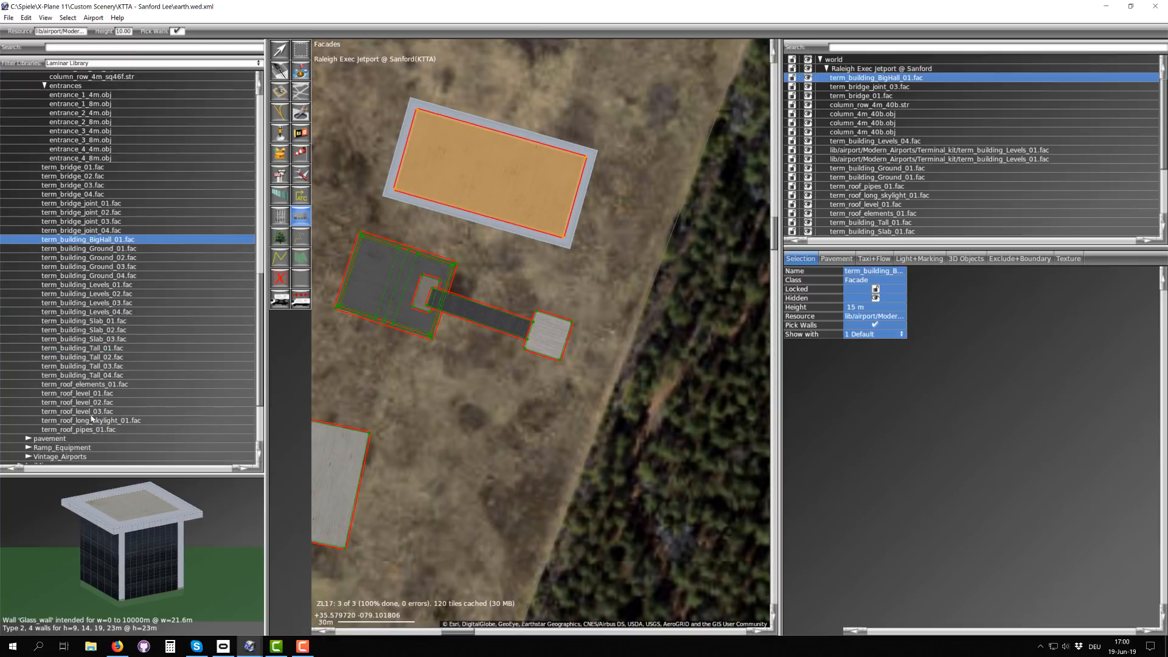
{"action": "scroll", "coordinate": [75, 216], "scroll_direction": "up", "scroll_amount": 5}
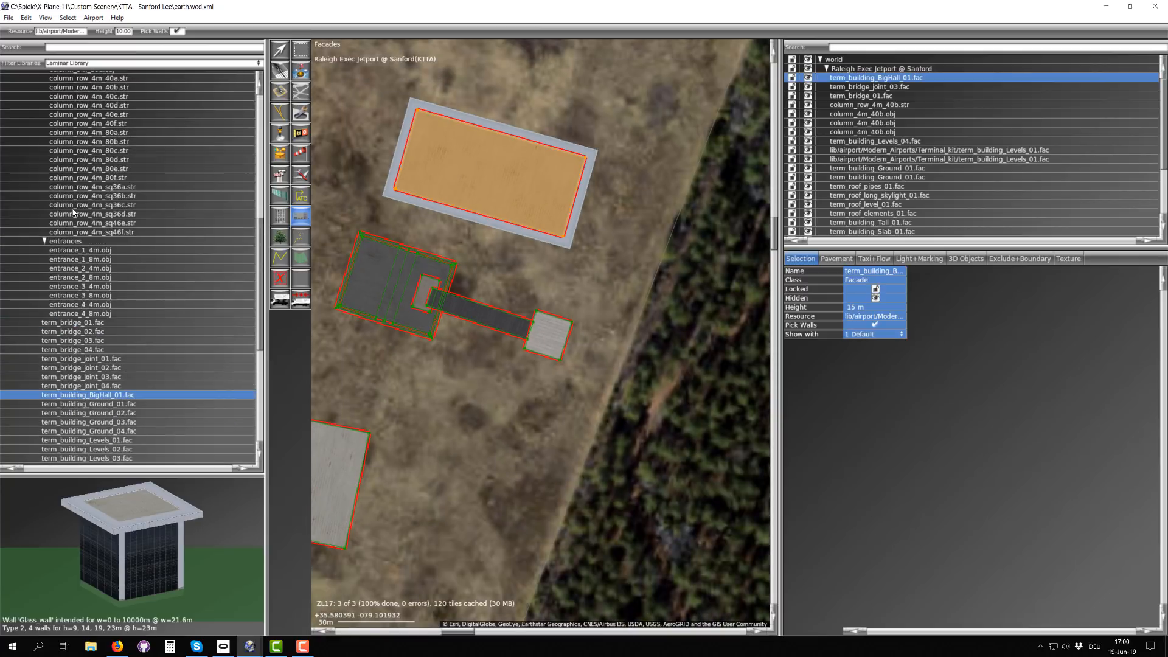
{"action": "left_click", "coordinate": [79, 268]}
{"action": "scroll", "coordinate": [116, 573], "scroll_direction": "up", "scroll_amount": 3}
{"action": "mouse_move", "coordinate": [115, 574]}
{"action": "left_mouse_down"}
{"action": "mouse_move", "coordinate": [169, 542]}
{"action": "mouse_move", "coordinate": [84, 545]}
{"action": "mouse_move", "coordinate": [74, 587]}
{"action": "mouse_move", "coordinate": [169, 570]}
{"action": "mouse_move", "coordinate": [108, 571]}
{"action": "left_mouse_up"}
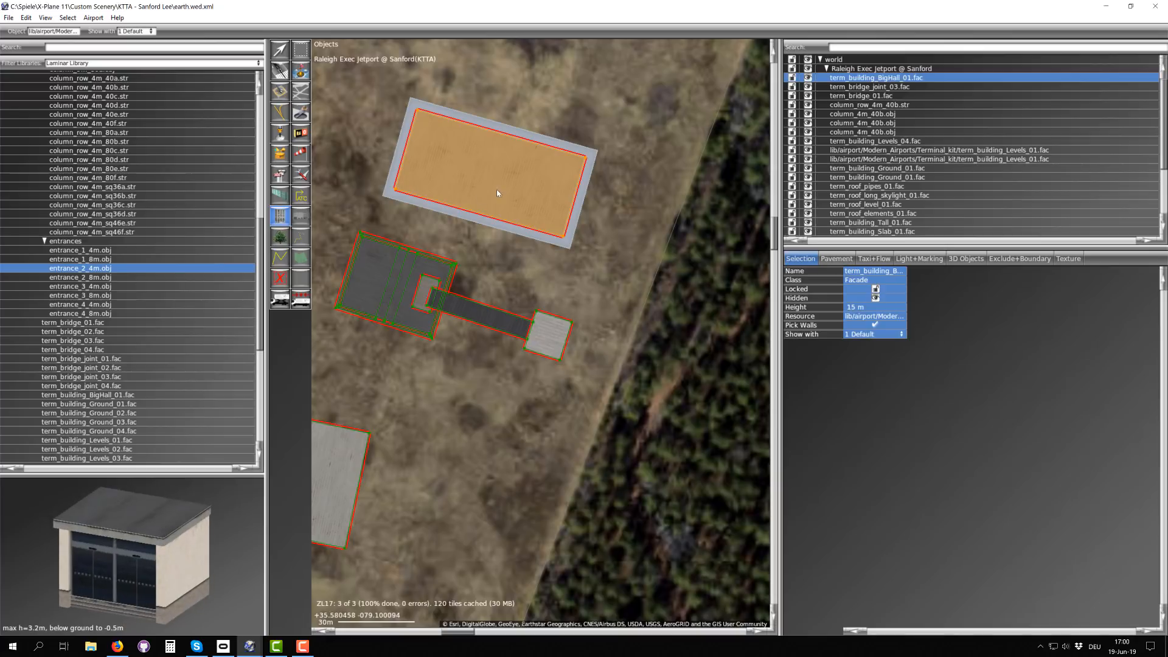
Step: Place one entrance_2_4m.obj on the ground just south of the big hall's southwest corner
{"action": "scroll", "coordinate": [467, 249], "scroll_direction": "up", "scroll_amount": 4}
{"action": "right_click_drag", "start_coordinate": [356, 266], "coordinate": [632, 340]}
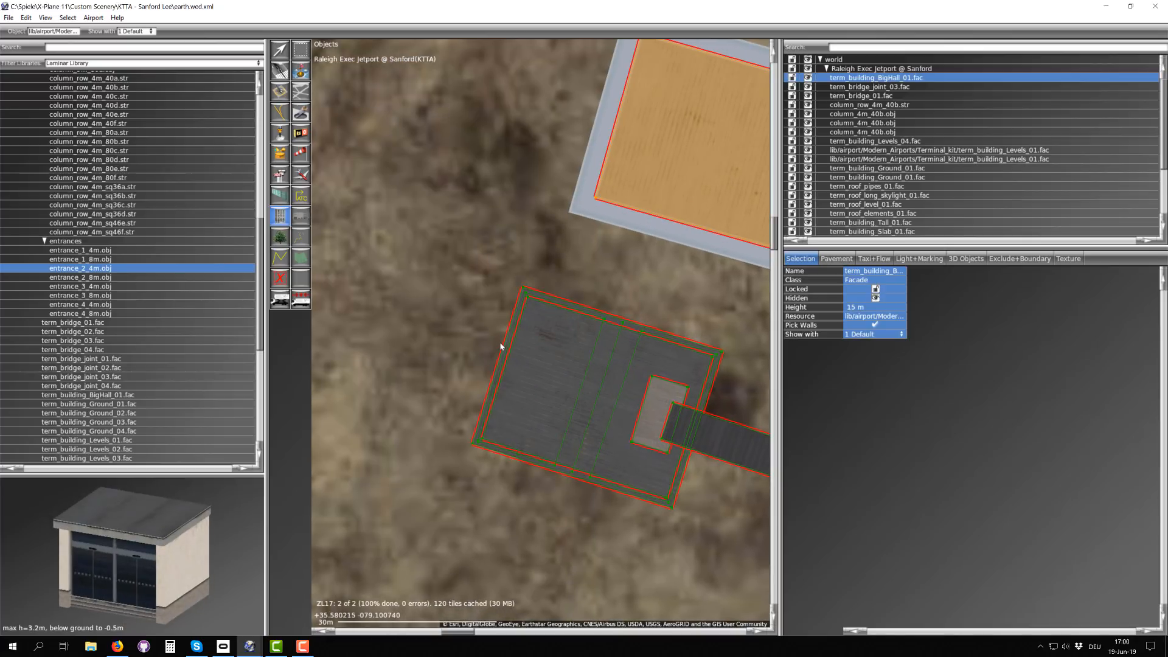
{"action": "right_click_drag", "start_coordinate": [500, 344], "coordinate": [412, 358]}
{"action": "scroll", "coordinate": [534, 276], "scroll_direction": "up", "scroll_amount": 1}
{"action": "right_click_drag", "start_coordinate": [529, 273], "coordinate": [410, 338]}
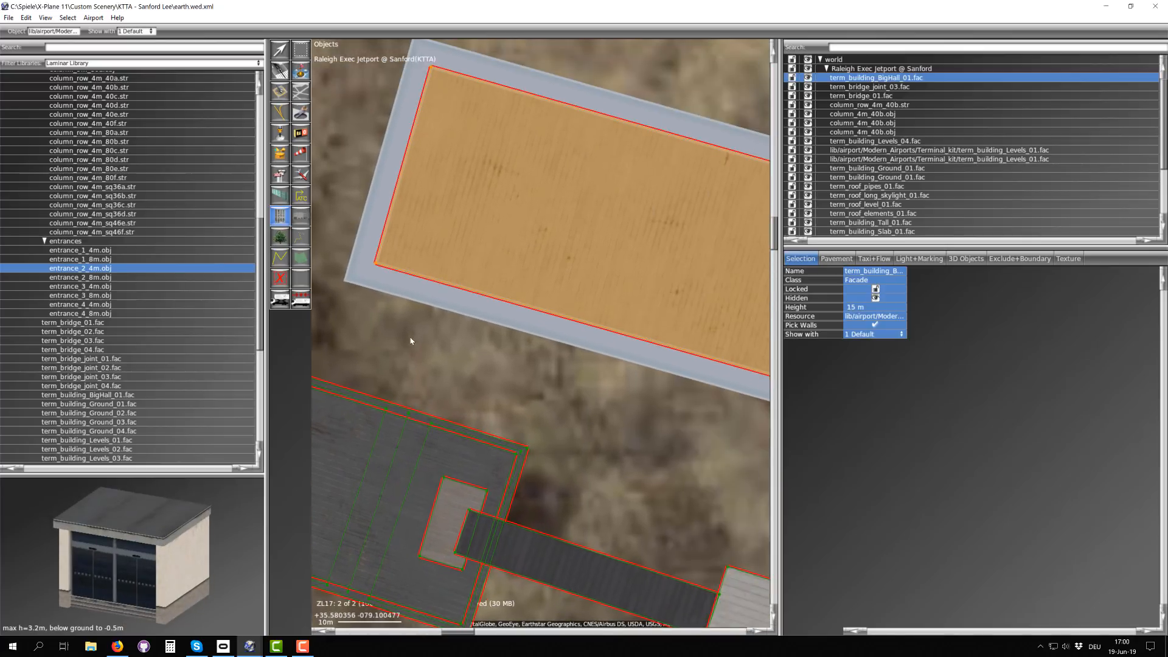
{"action": "left_click", "coordinate": [389, 322]}
{"action": "left_click", "coordinate": [389, 322]}
{"action": "key", "text": "v"}
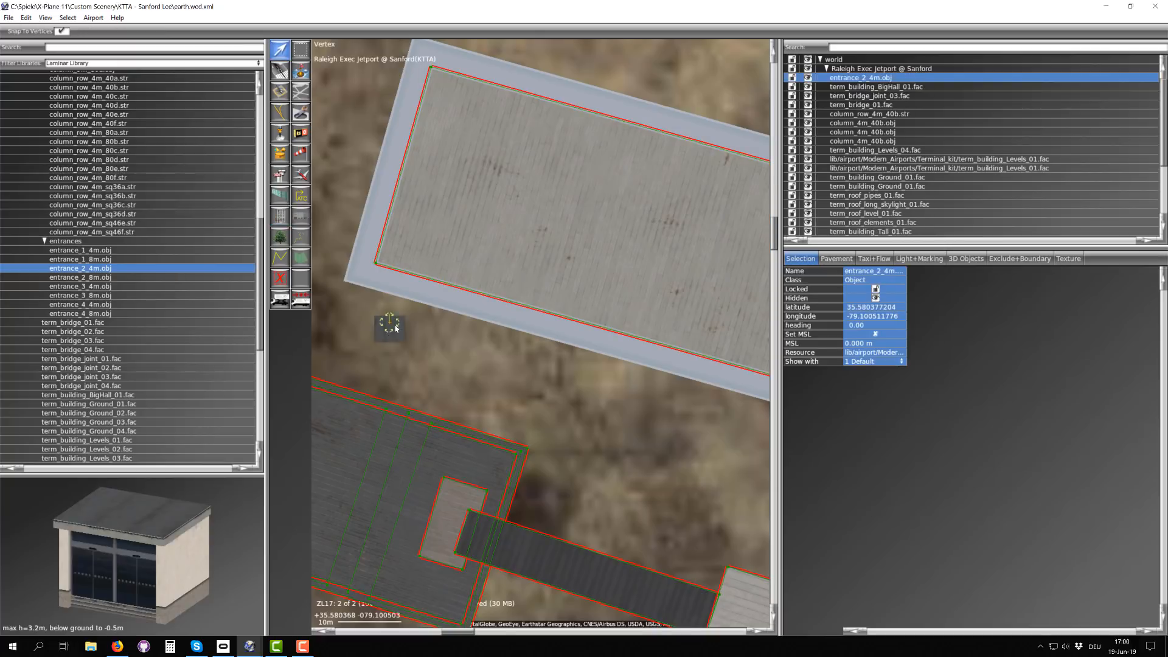
Step: Rotate the entrance to a heading of about 195° and move it onto the hall's south wall near the southwest corner
{"action": "scroll", "coordinate": [393, 324], "scroll_direction": "up", "scroll_amount": 4}
{"action": "left_click_drag", "start_coordinate": [383, 311], "coordinate": [339, 478]}
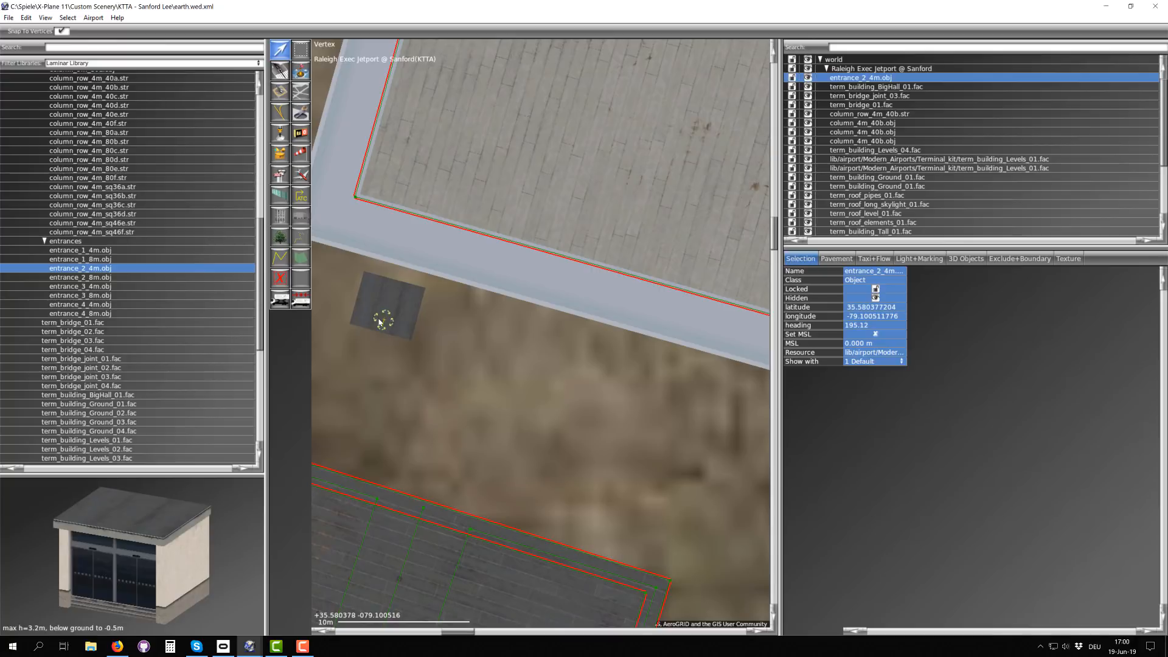
{"action": "left_click_drag", "start_coordinate": [380, 321], "coordinate": [414, 247]}
{"action": "scroll", "coordinate": [414, 246], "scroll_direction": "down", "scroll_amount": 2}
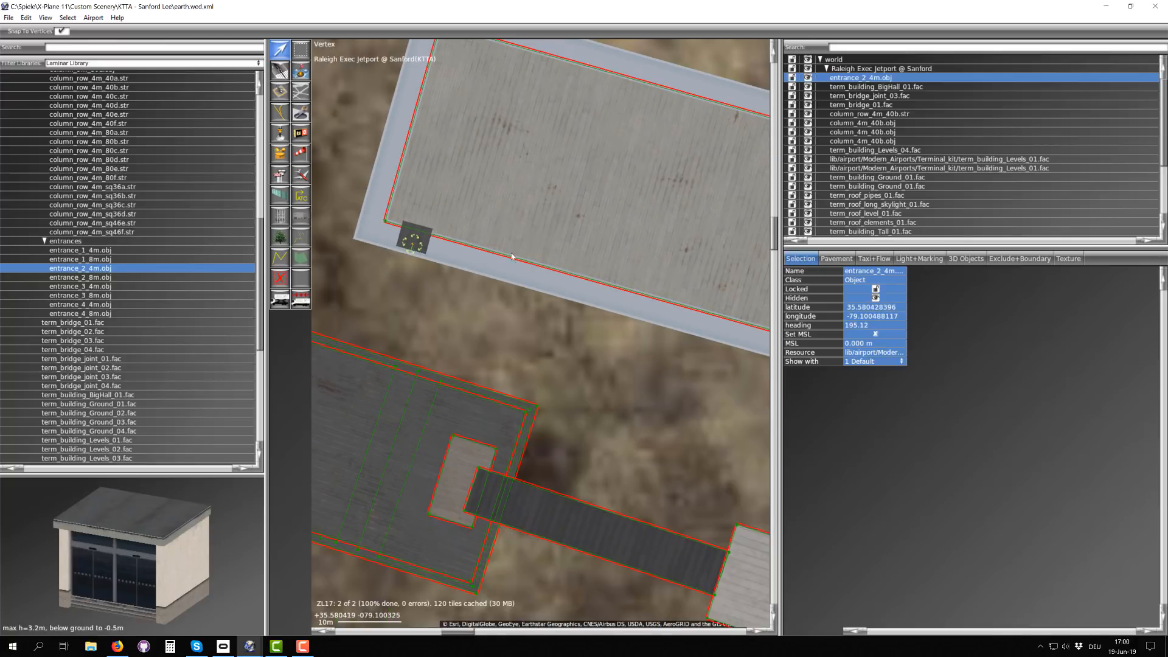
Step: Add two nodes to the middle of the hall's south wall and set the segment between them to Glass_wall_entrance
{"action": "right_click_drag", "start_coordinate": [511, 257], "coordinate": [364, 205]}
{"action": "left_click", "coordinate": [365, 207]}
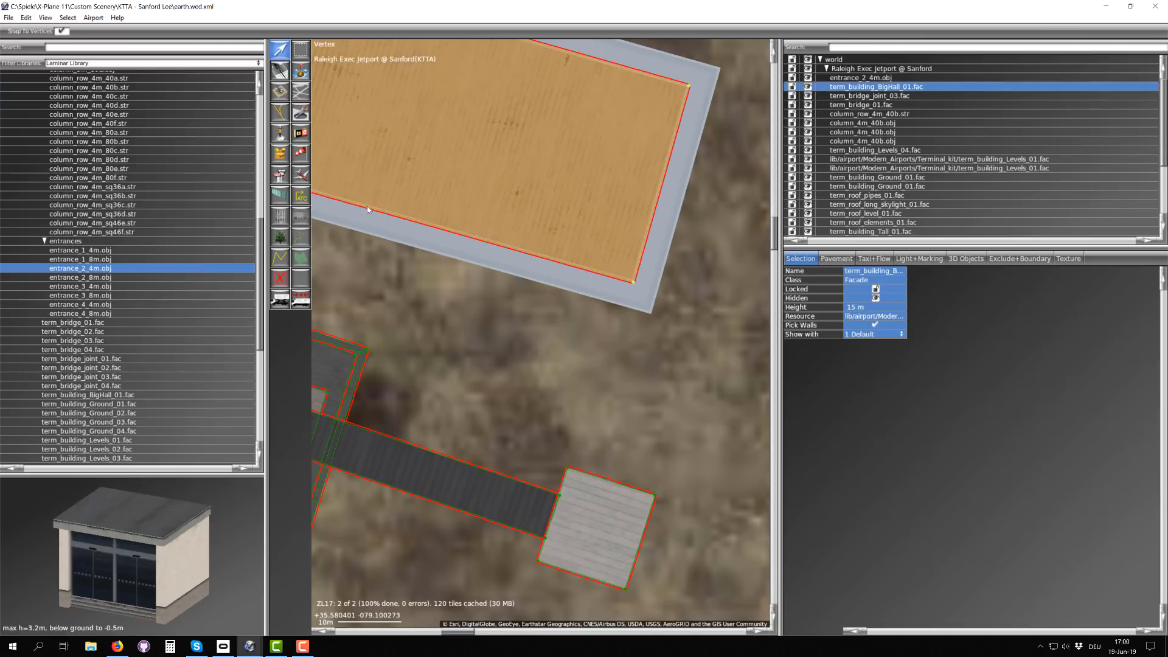
{"action": "left_click", "coordinate": [367, 207], "text": "alt"}
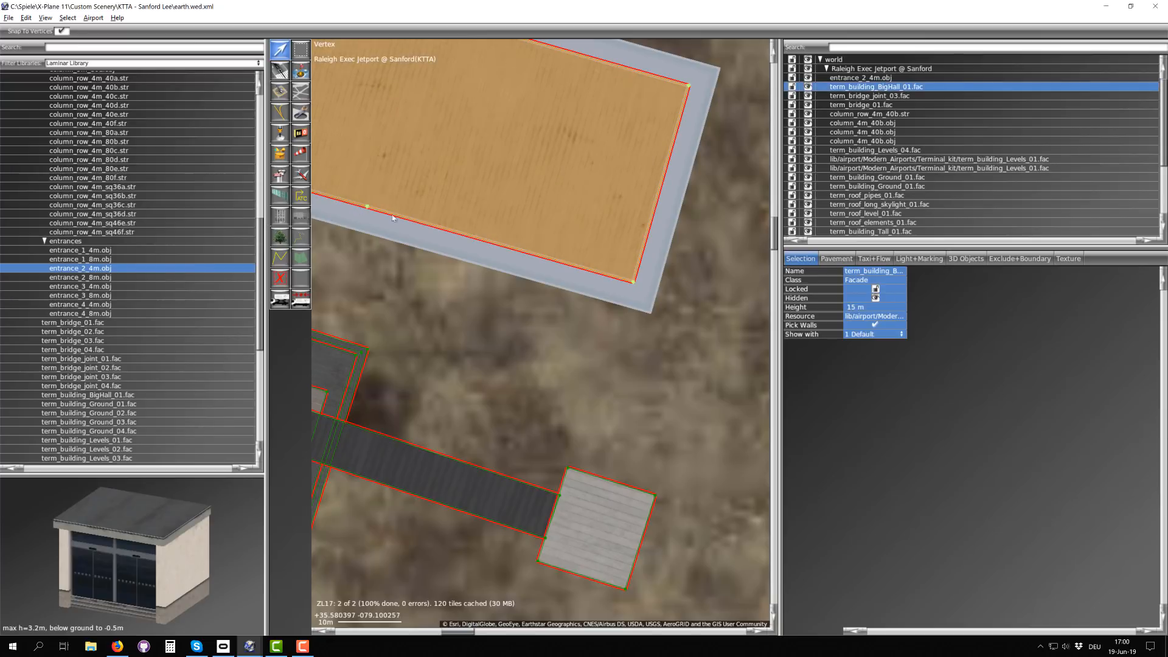
{"action": "left_click", "coordinate": [432, 225]}
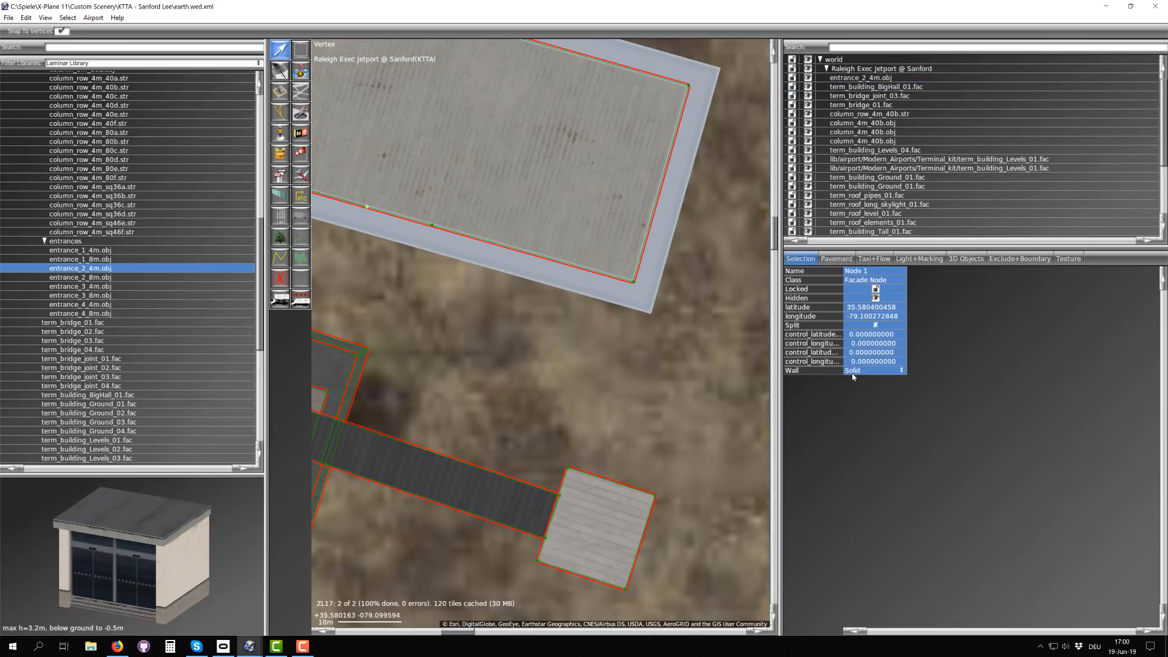
{"action": "left_click", "coordinate": [853, 374]}
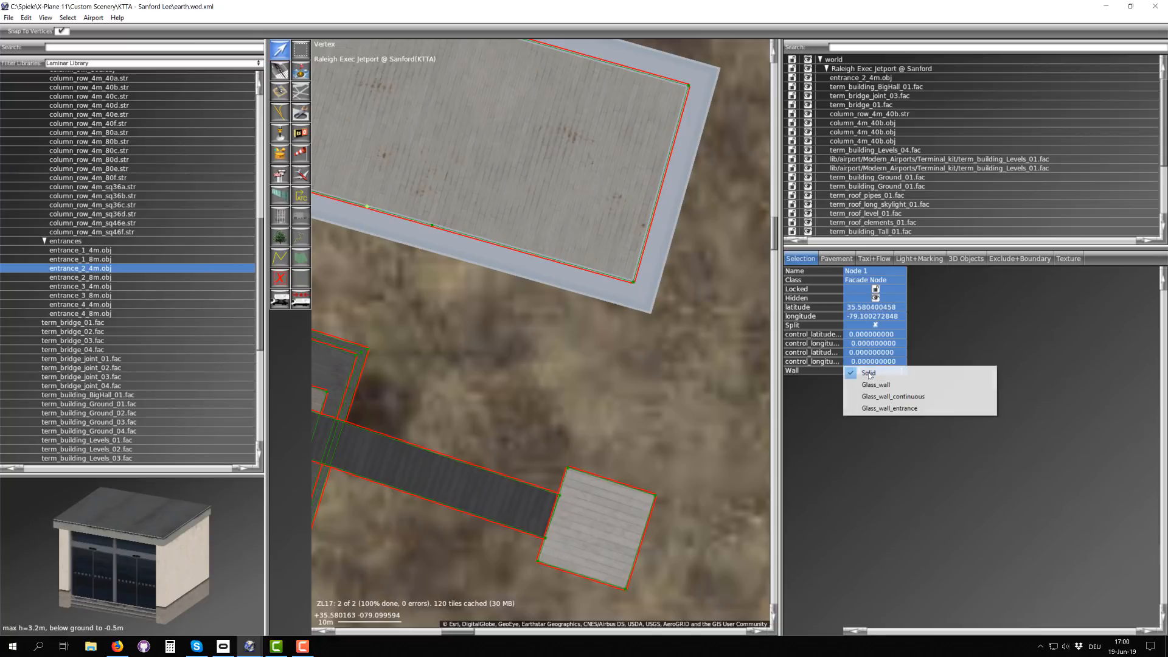
{"action": "left_click", "coordinate": [879, 411]}
Step: Set the hall's south wall segment east of the glass entrance section to Glass_wall
{"action": "right_click_drag", "start_coordinate": [428, 233], "coordinate": [532, 276]}
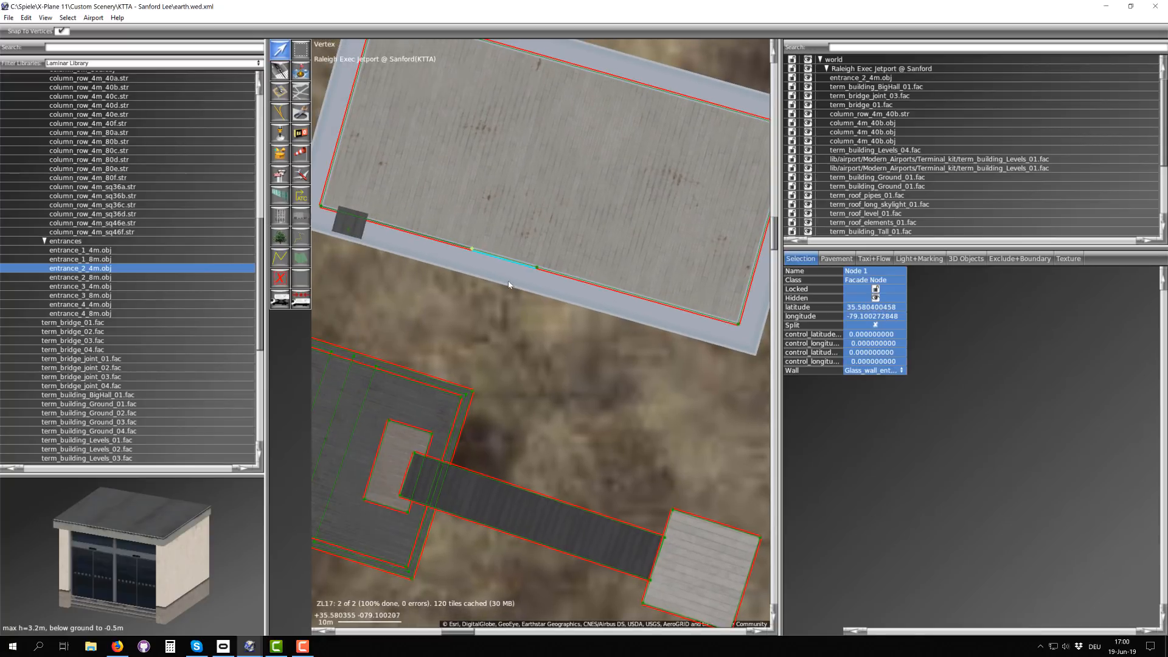
{"action": "left_click", "coordinate": [536, 269]}
{"action": "left_click", "coordinate": [868, 371]}
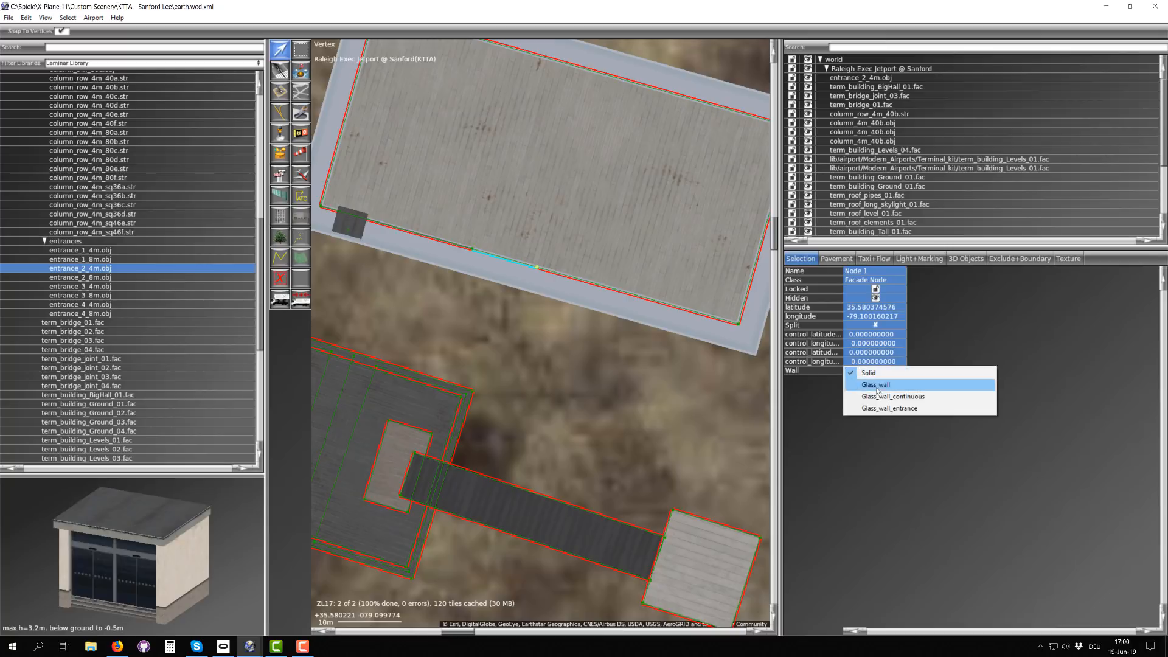
{"action": "left_click", "coordinate": [881, 387]}
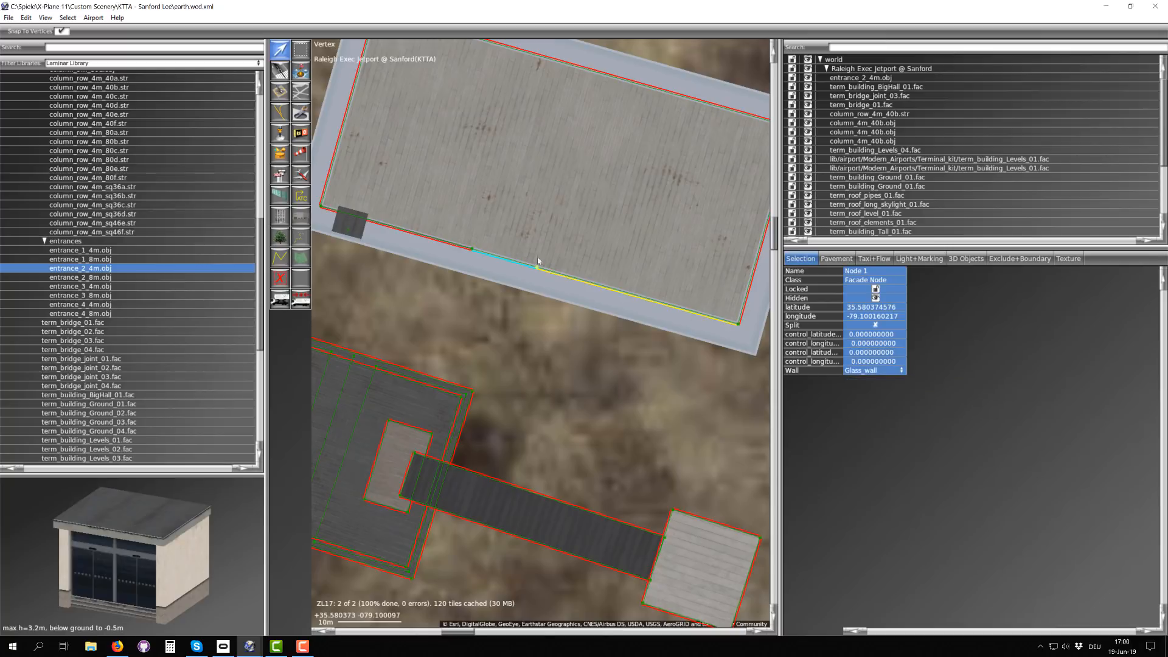
{"action": "scroll", "coordinate": [517, 263], "scroll_direction": "down", "scroll_amount": 3}
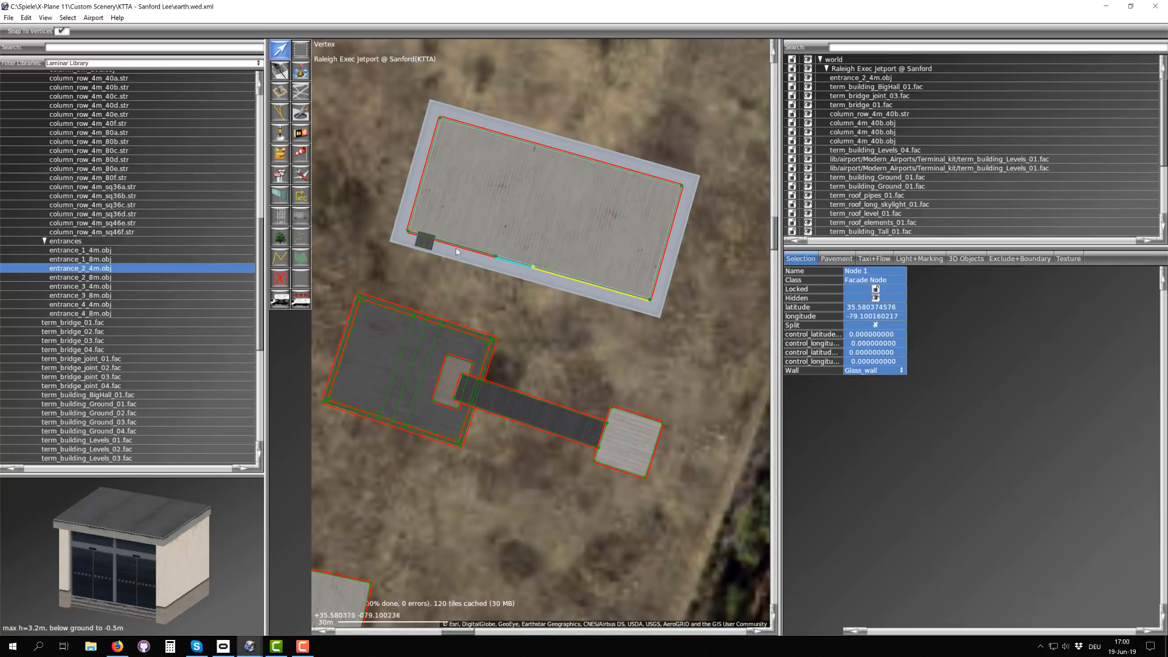
Step: Compare the other Terminal_kit entrance objects in the preview and examine entrance_1_4m.obj from another angle
{"action": "scroll", "coordinate": [426, 251], "scroll_direction": "up", "scroll_amount": 3}
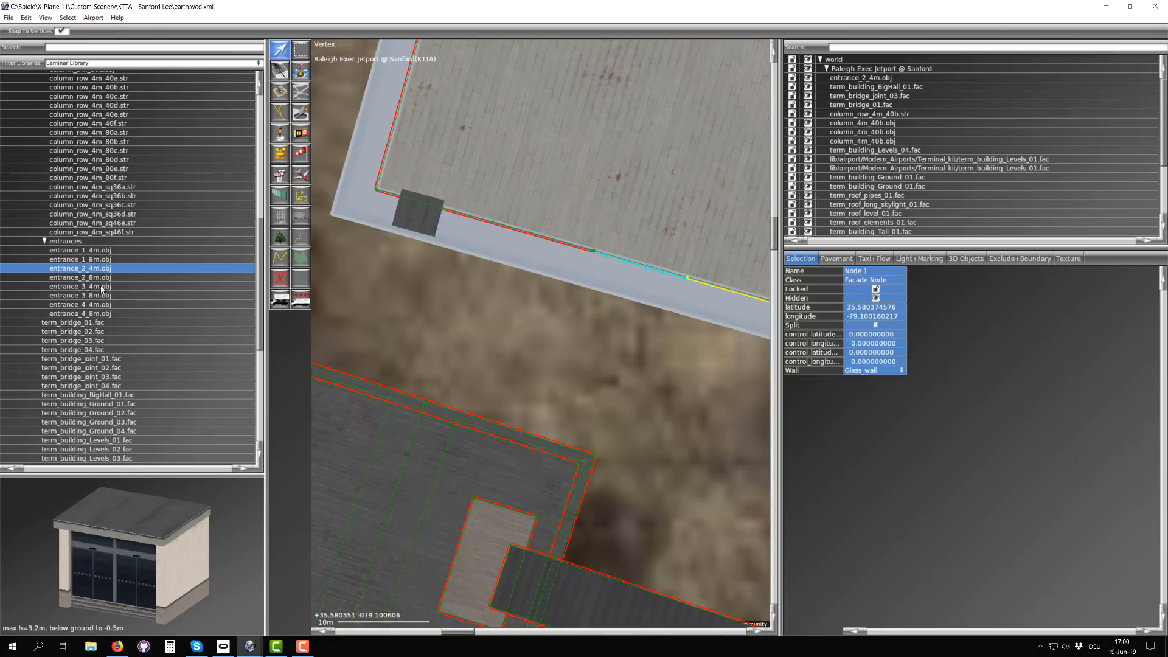
{"action": "left_click", "coordinate": [103, 286]}
{"action": "left_click", "coordinate": [104, 304]}
{"action": "left_click", "coordinate": [97, 277]}
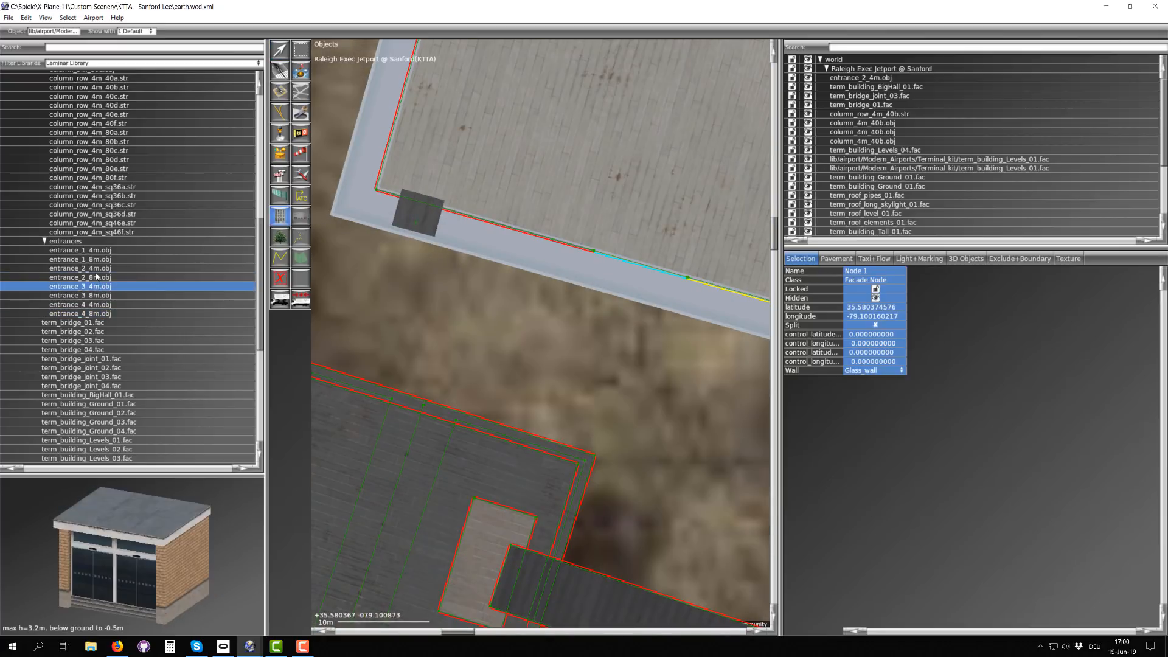
{"action": "left_click", "coordinate": [95, 260]}
{"action": "left_click", "coordinate": [96, 250]}
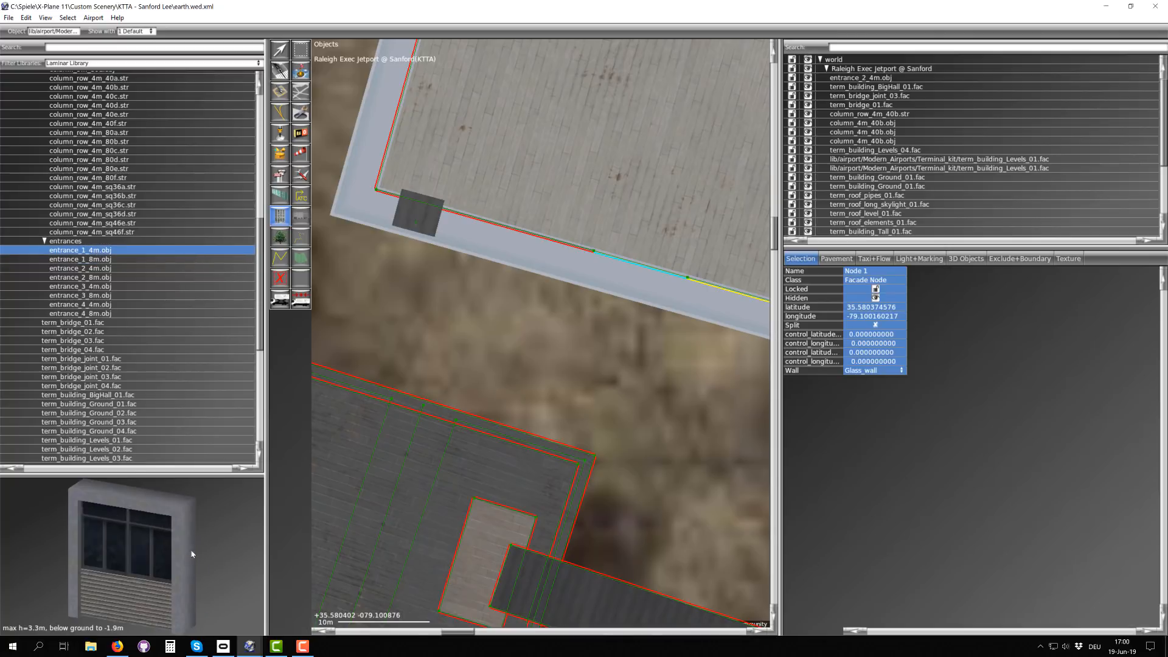
{"action": "mouse_move", "coordinate": [192, 554]}
{"action": "left_mouse_down"}
{"action": "mouse_move", "coordinate": [140, 556]}
{"action": "mouse_move", "coordinate": [186, 550]}
{"action": "left_mouse_up"}
{"action": "scroll", "coordinate": [107, 330], "scroll_direction": "down", "scroll_amount": 5}
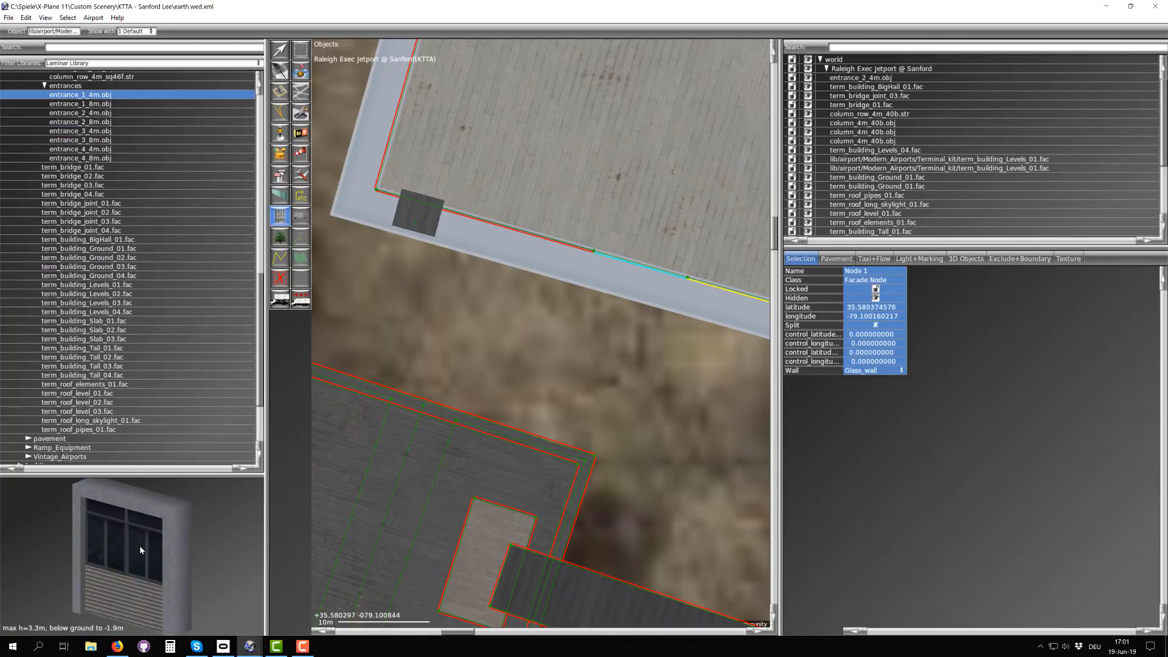
{"action": "scroll", "coordinate": [140, 550], "scroll_direction": "down", "scroll_amount": 2}
Step: Collapse the columns folder of the Terminal_kit library
{"action": "scroll", "coordinate": [100, 250], "scroll_direction": "up", "scroll_amount": 11}
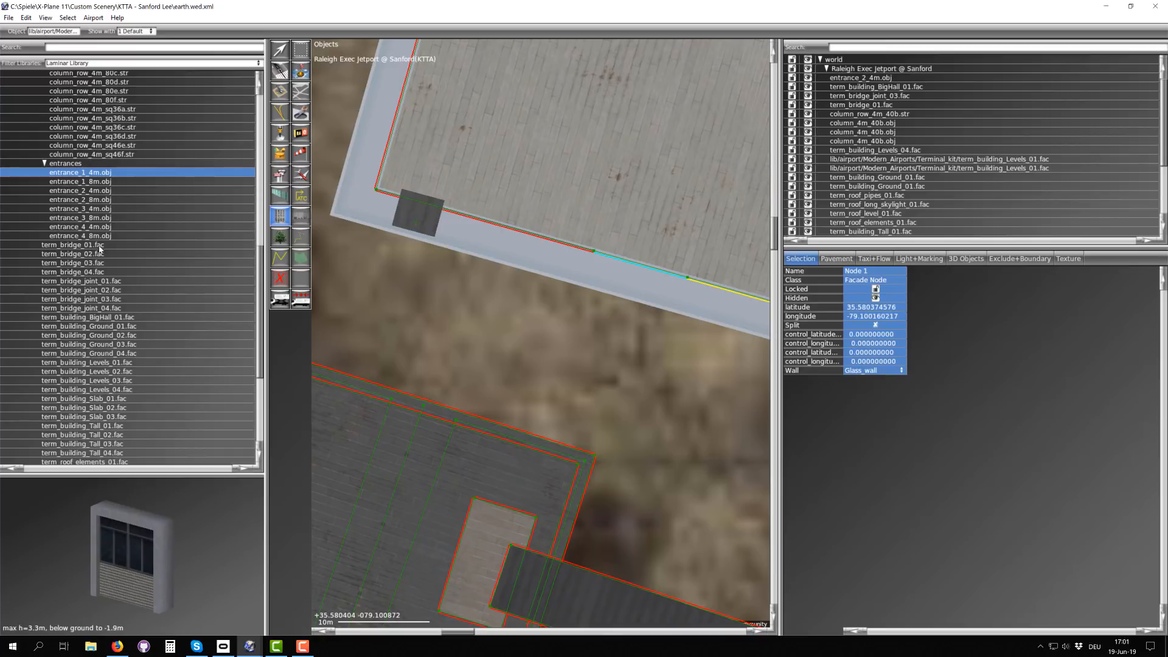
{"action": "scroll", "coordinate": [115, 219], "scroll_direction": "up", "scroll_amount": 1}
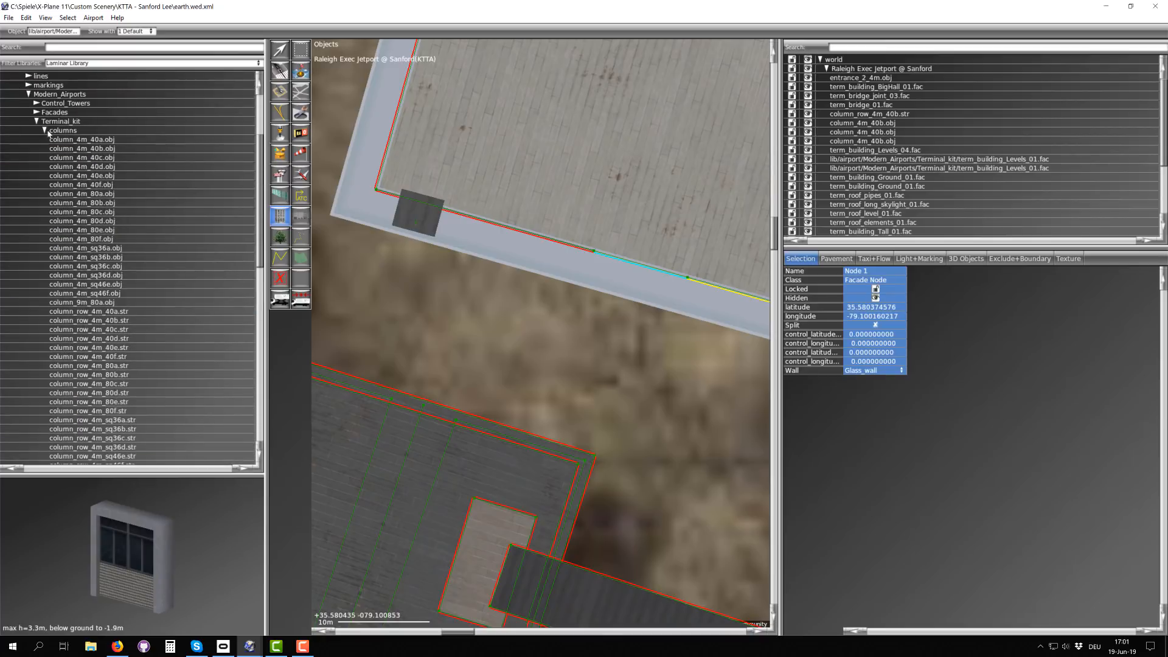
{"action": "left_click", "coordinate": [48, 131]}
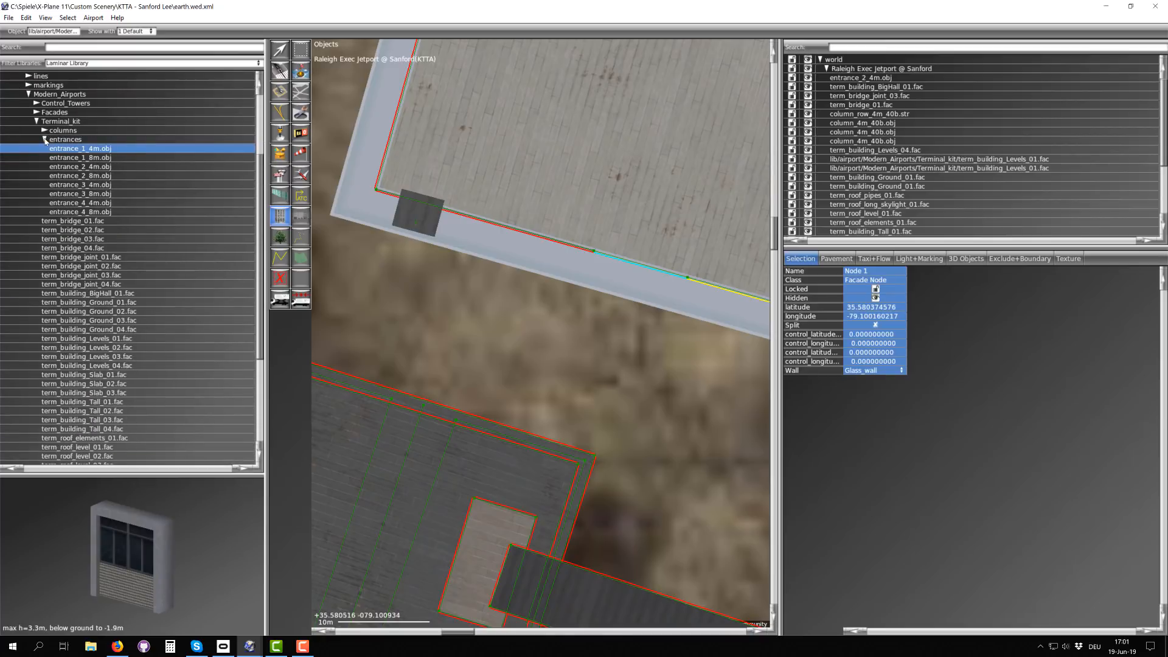
Step: Collapse the entrances folder and look through the remaining Terminal_kit facades and library folders
{"action": "left_click", "coordinate": [45, 139]}
{"action": "scroll", "coordinate": [79, 202], "scroll_direction": "down", "scroll_amount": 2}
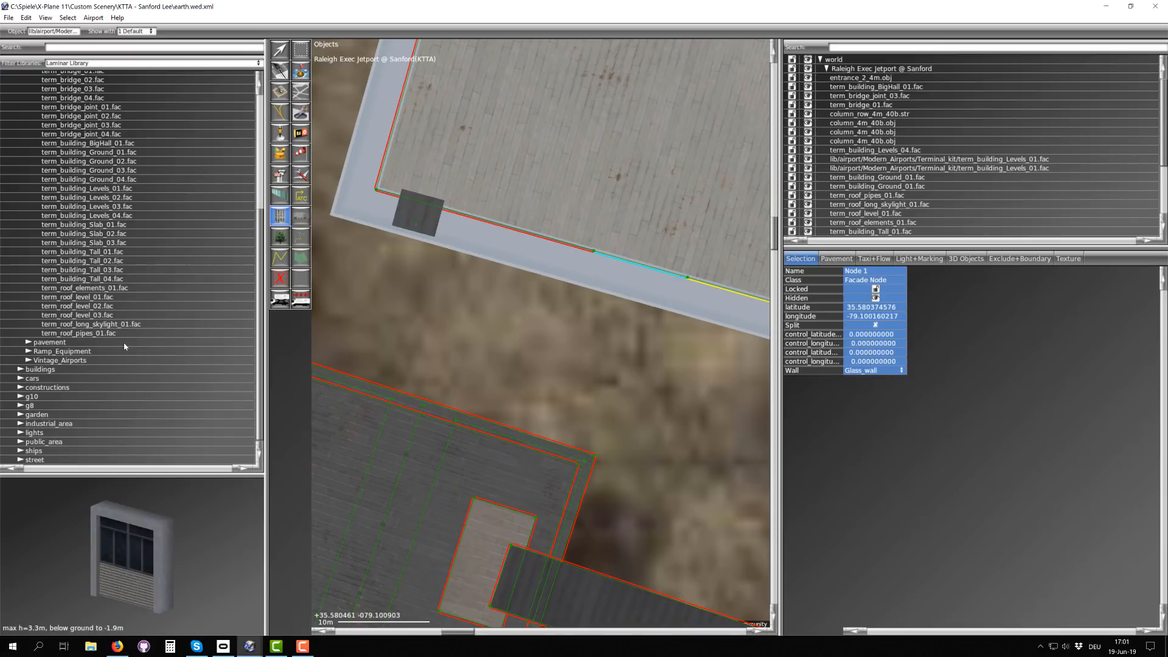
{"action": "scroll", "coordinate": [170, 259], "scroll_direction": "up", "scroll_amount": 3}
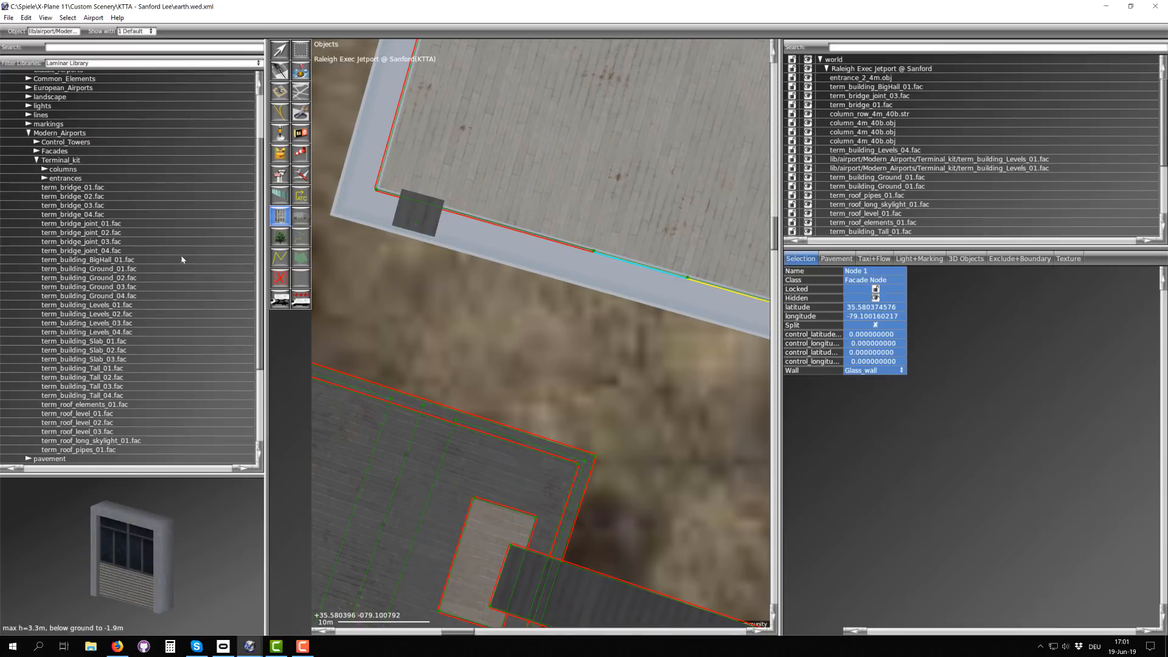
{"action": "scroll", "coordinate": [101, 301], "scroll_direction": "down", "scroll_amount": 3}
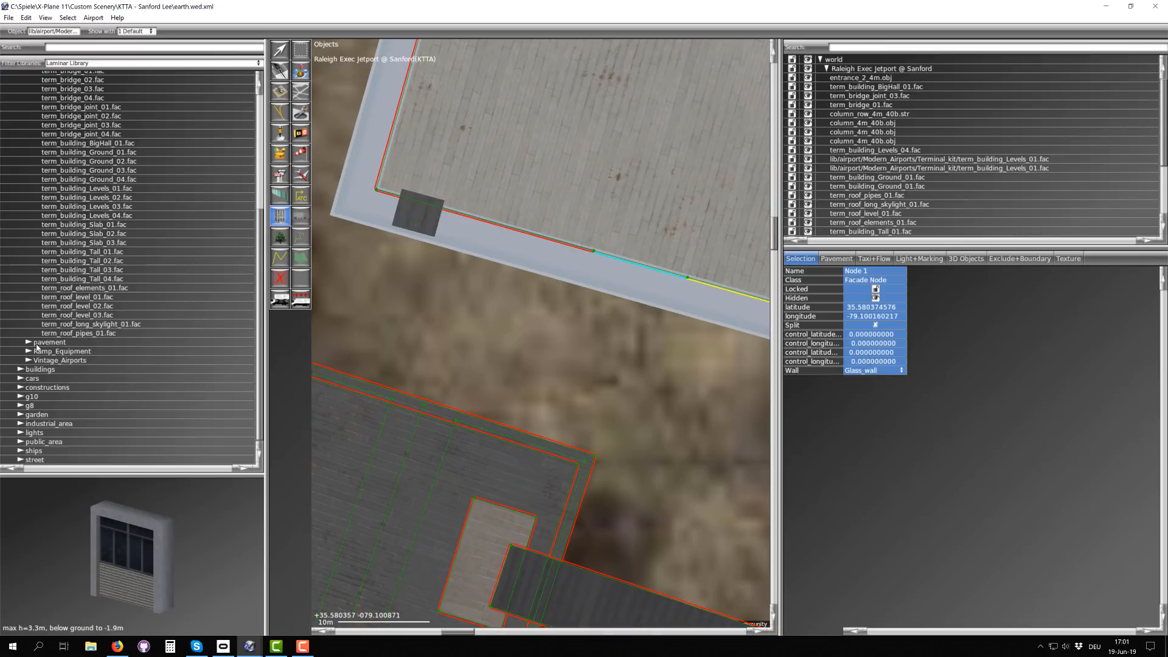
{"action": "scroll", "coordinate": [107, 318], "scroll_direction": "up", "scroll_amount": 4}
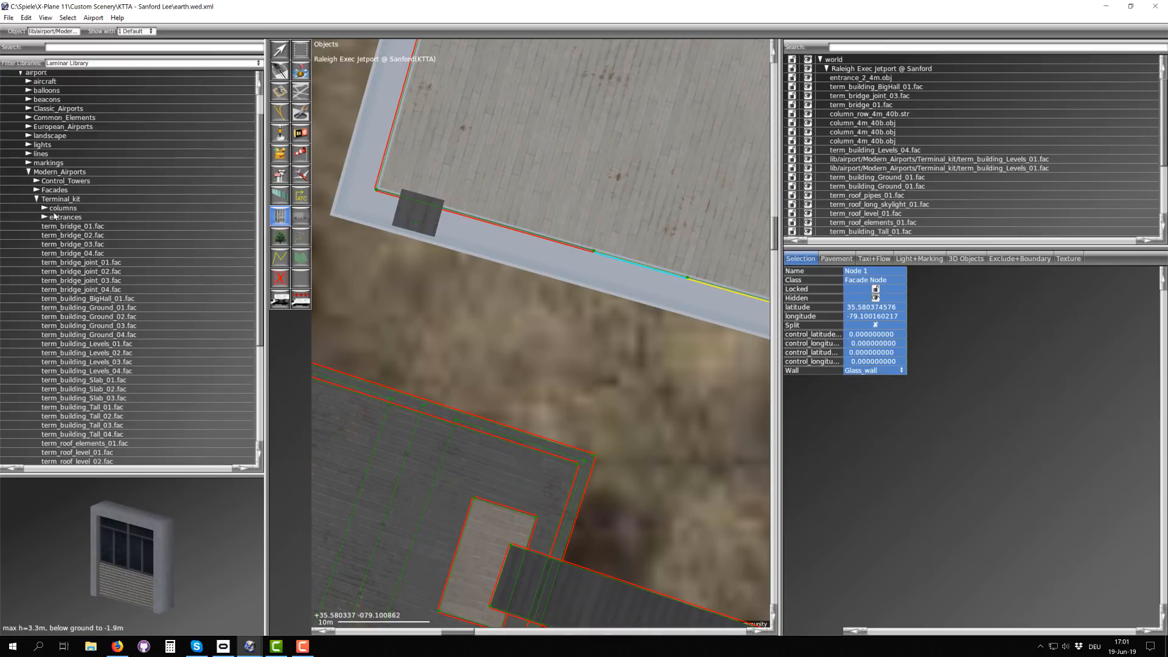
Step: Switch to Firefox and skim the Terminal Kit article back up to its beginning
{"action": "left_click", "coordinate": [117, 646]}
{"action": "scroll", "coordinate": [419, 186], "scroll_direction": "down", "scroll_amount": 10}
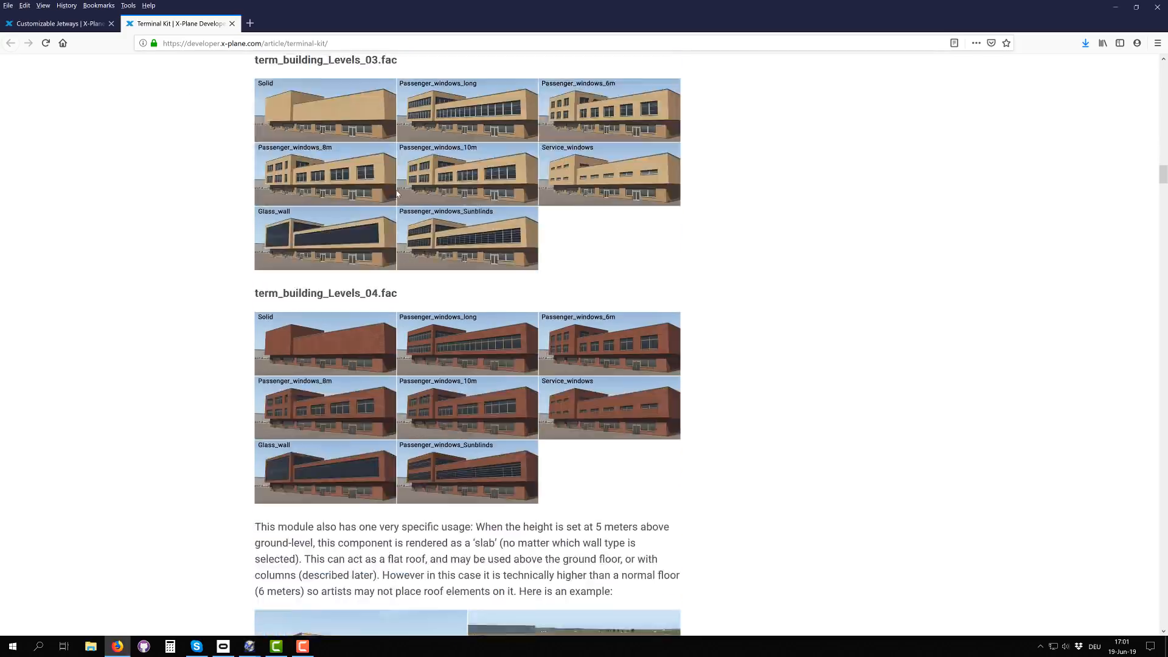
{"action": "scroll", "coordinate": [418, 185], "scroll_direction": "up", "scroll_amount": 15}
{"action": "scroll", "coordinate": [419, 185], "scroll_direction": "up", "scroll_amount": 20}
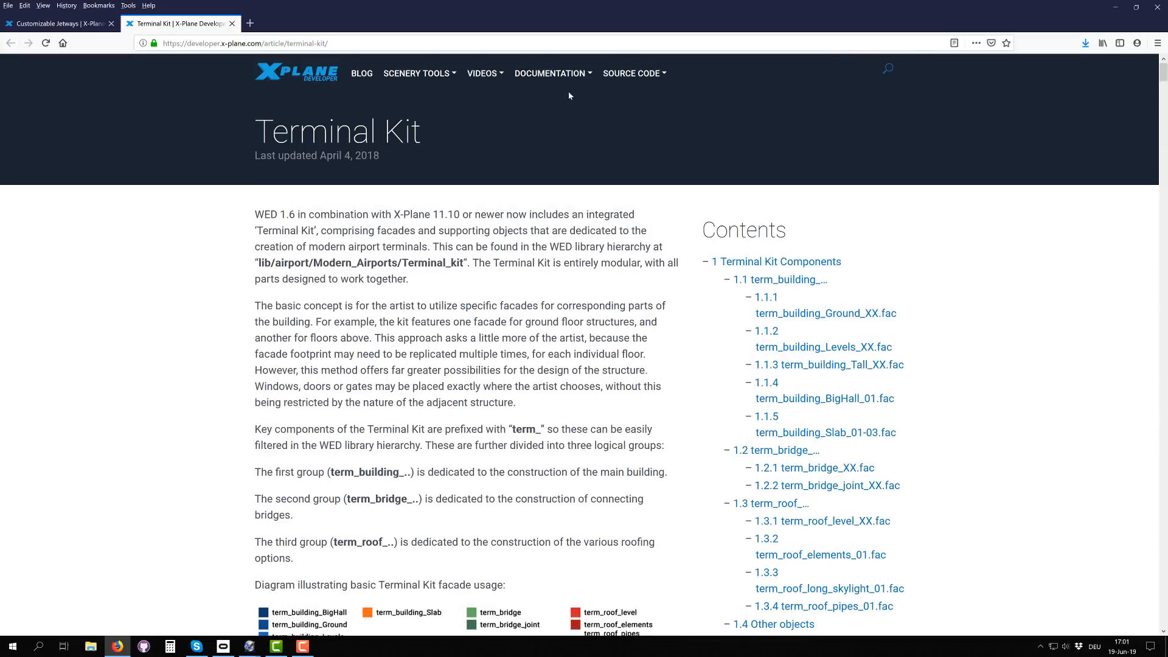
{"action": "mouse_move", "coordinate": [552, 79]}
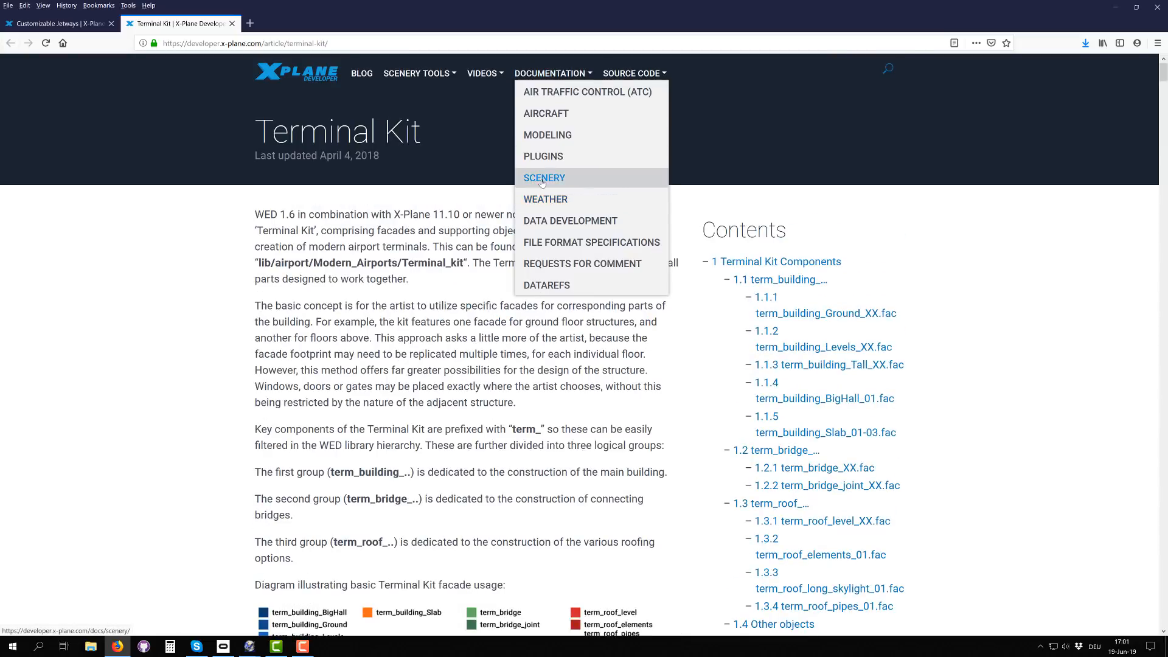
Step: Read through the Customizable Jetways article, covering the jetway types, basic creation steps, segment descriptions and useful hints
{"action": "left_click", "coordinate": [81, 26]}
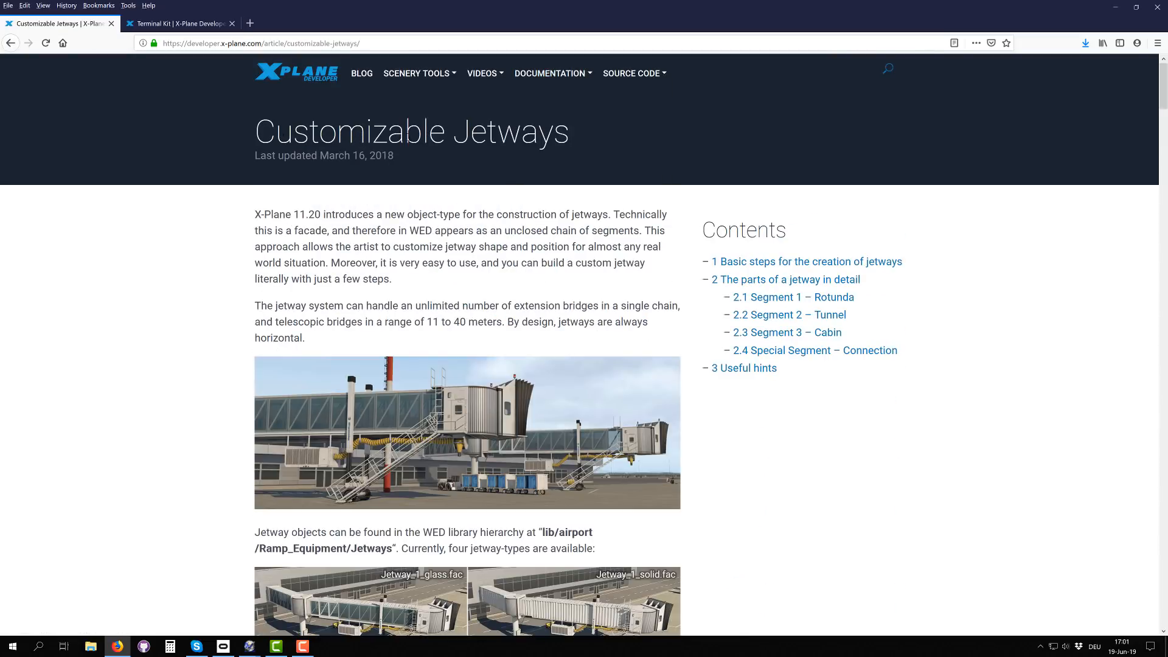
{"action": "scroll", "coordinate": [486, 391], "scroll_direction": "down", "scroll_amount": 6}
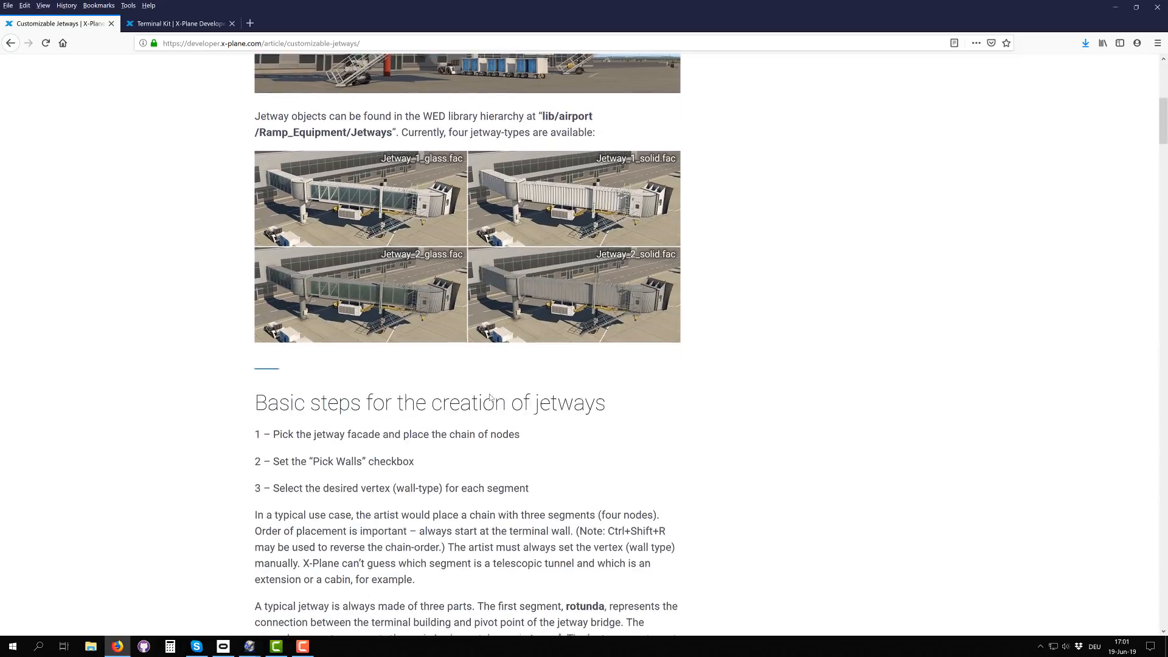
{"action": "scroll", "coordinate": [434, 303], "scroll_direction": "up", "scroll_amount": 2}
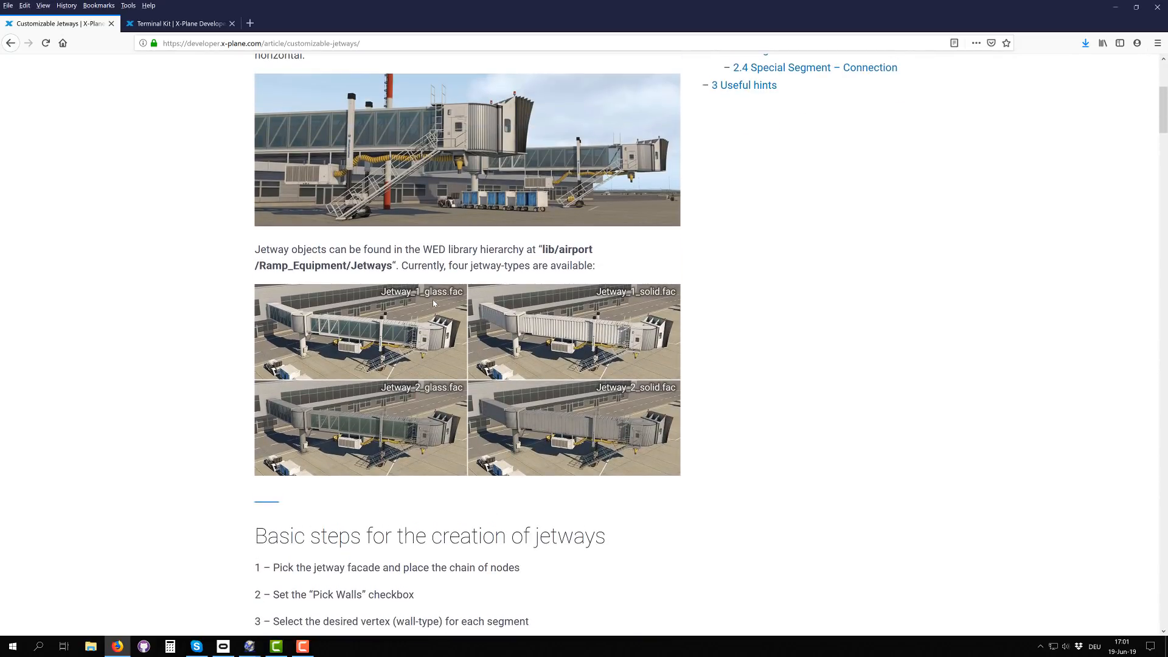
{"action": "scroll", "coordinate": [428, 246], "scroll_direction": "up", "scroll_amount": 5}
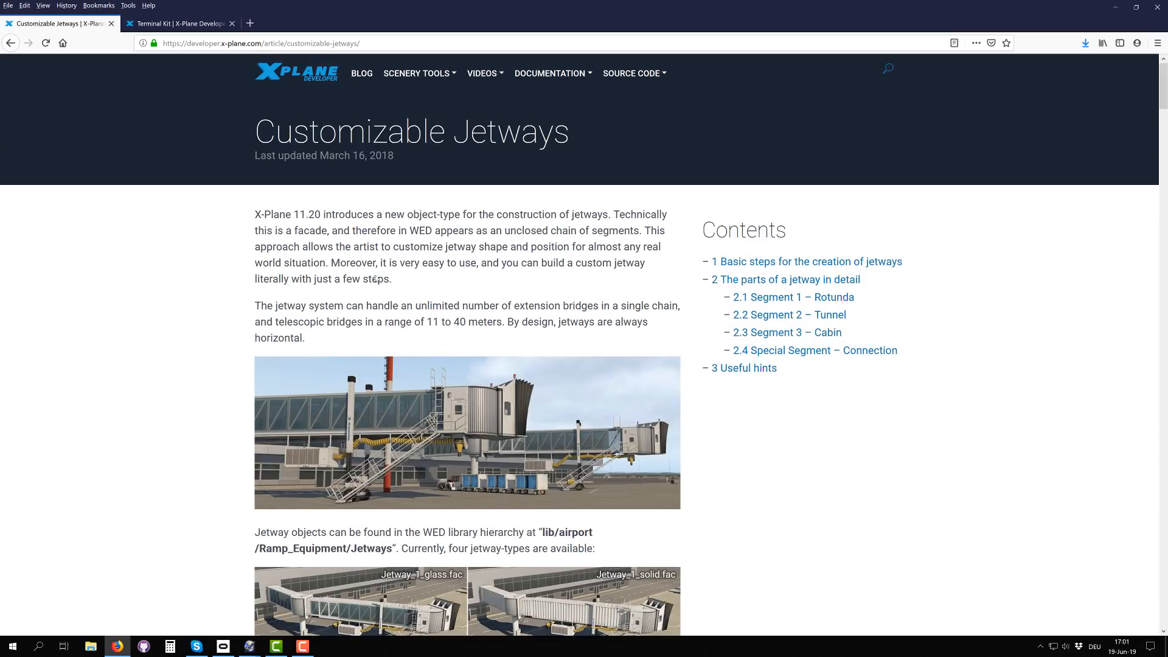
{"action": "scroll", "coordinate": [400, 417], "scroll_direction": "down", "scroll_amount": 10}
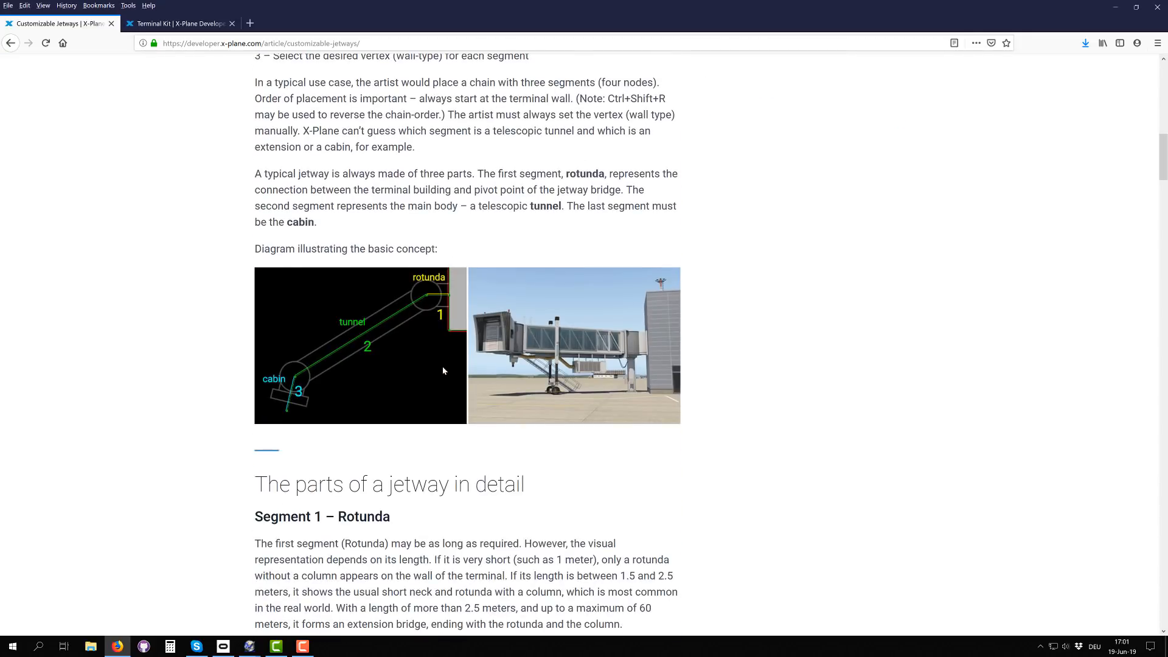
{"action": "scroll", "coordinate": [447, 322], "scroll_direction": "down", "scroll_amount": 7}
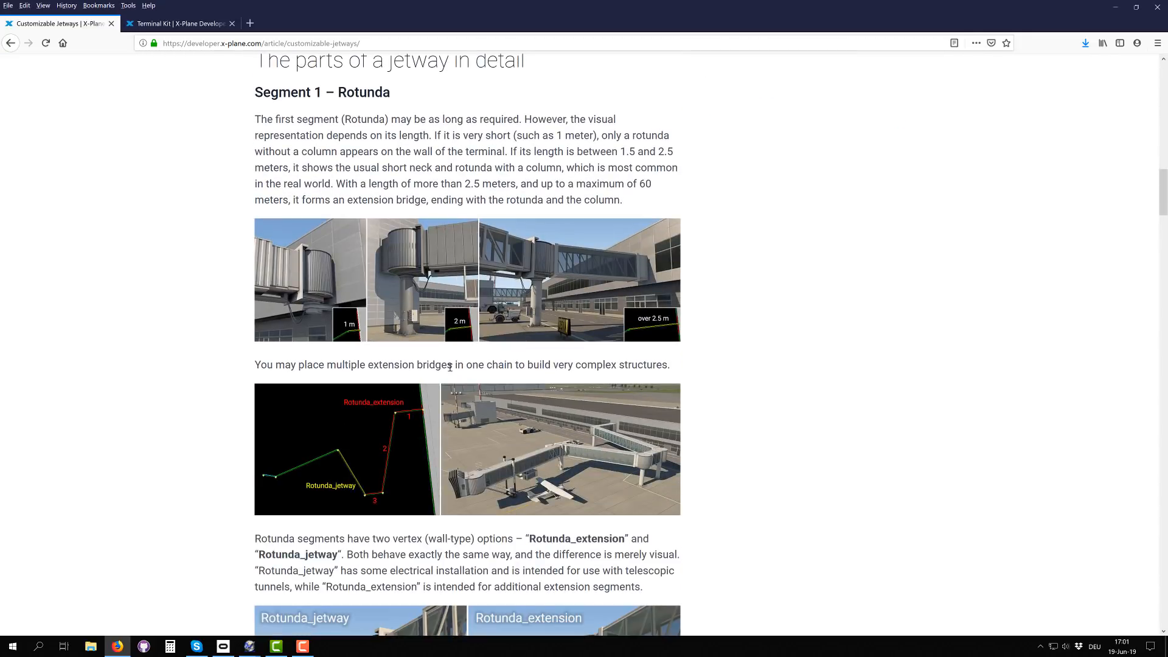
{"action": "scroll", "coordinate": [459, 357], "scroll_direction": "down", "scroll_amount": 17}
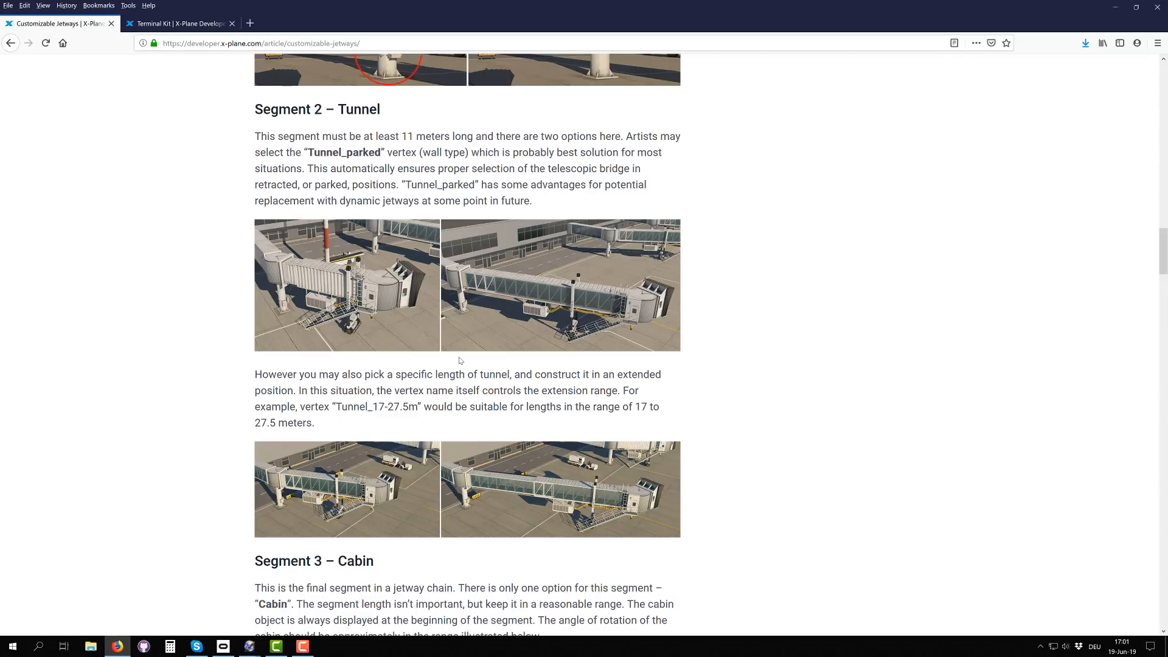
{"action": "scroll", "coordinate": [459, 360], "scroll_direction": "down", "scroll_amount": 8}
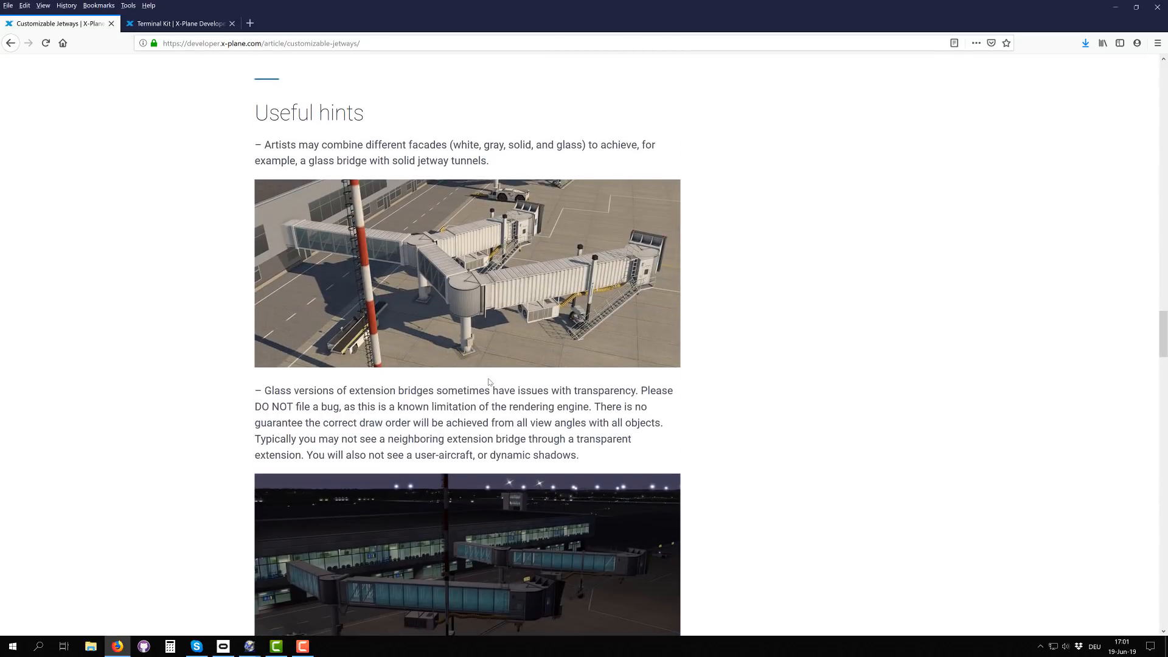
{"action": "scroll", "coordinate": [480, 383], "scroll_direction": "down", "scroll_amount": 9}
Step: Review the article's Connection, Cabin, Tunnel and Rotunda sections again for the wall types and segment lengths
{"action": "scroll", "coordinate": [444, 334], "scroll_direction": "up", "scroll_amount": 7}
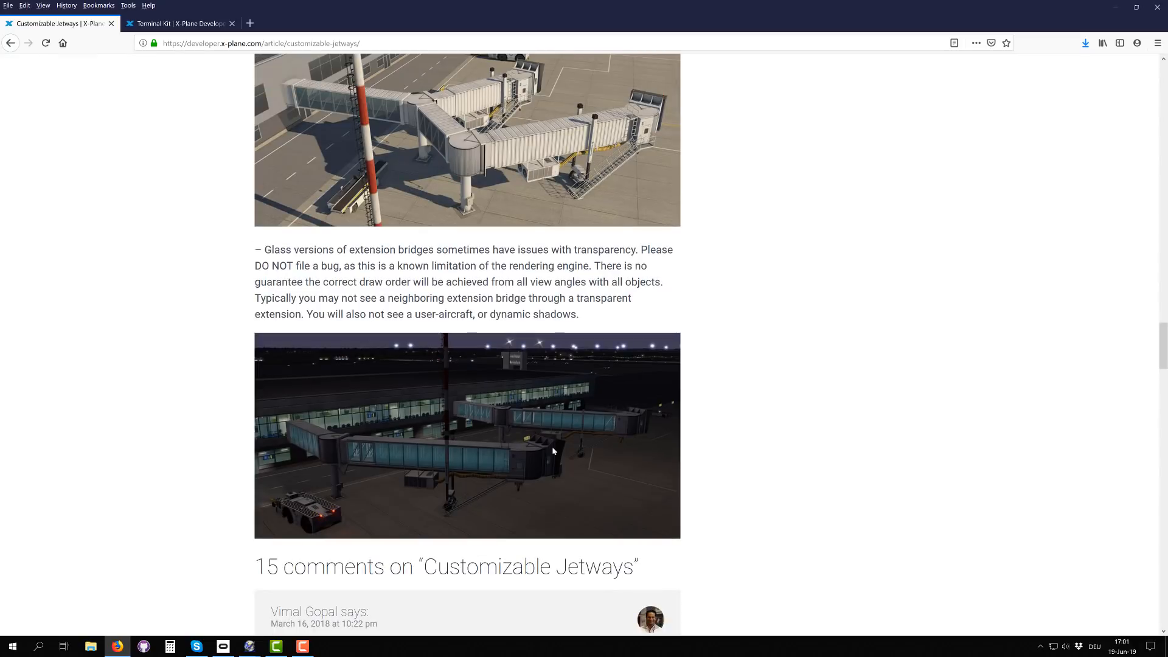
{"action": "scroll", "coordinate": [497, 273], "scroll_direction": "up", "scroll_amount": 7}
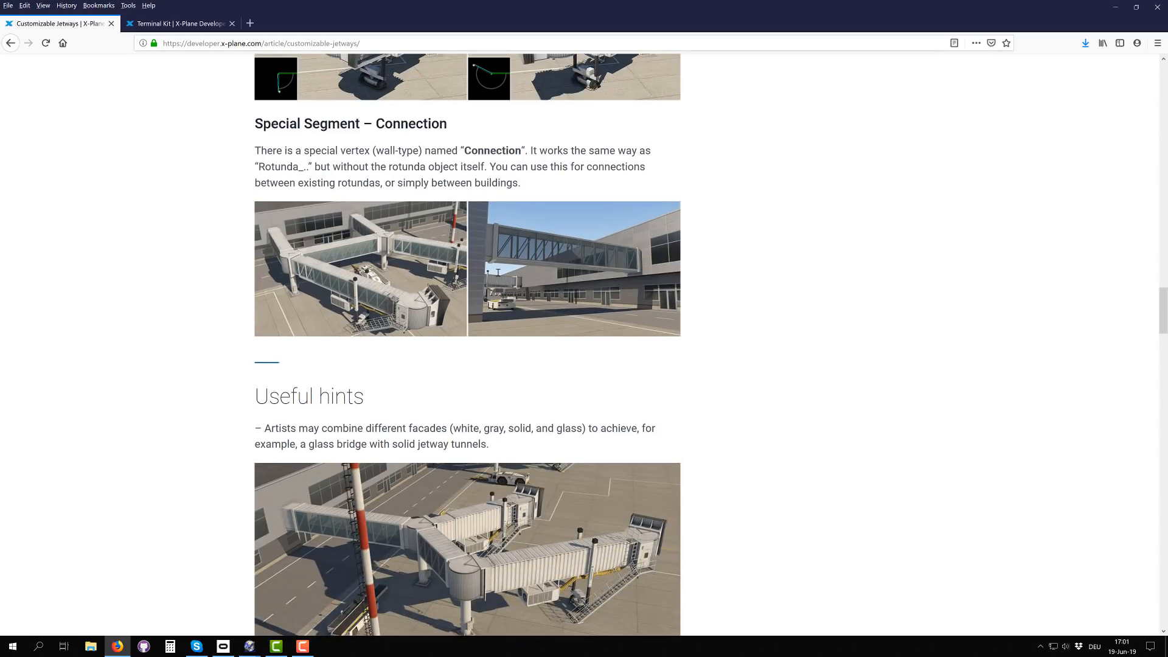
{"action": "scroll", "coordinate": [402, 332], "scroll_direction": "up", "scroll_amount": 2}
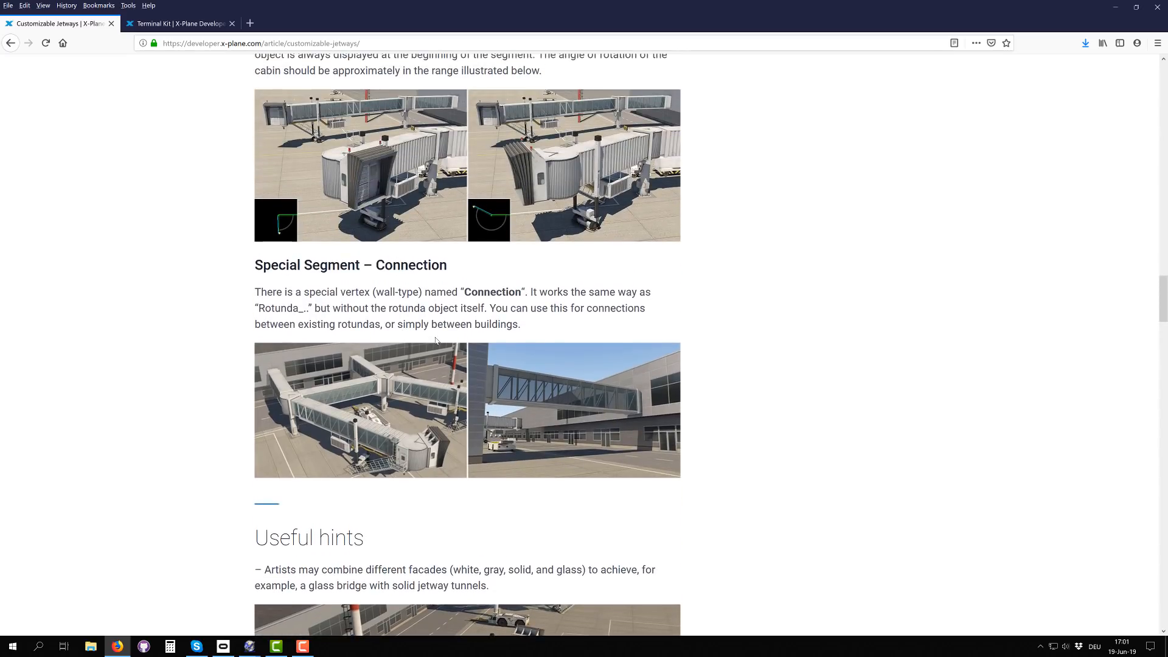
{"action": "scroll", "coordinate": [435, 341], "scroll_direction": "up", "scroll_amount": 9}
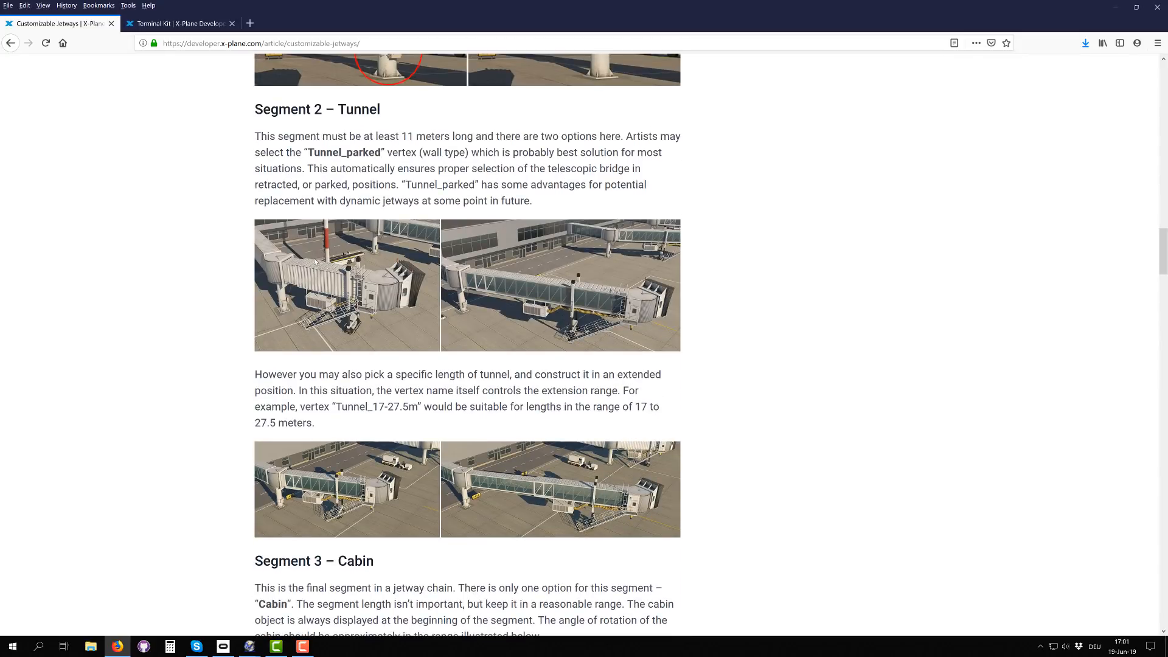
{"action": "scroll", "coordinate": [455, 270], "scroll_direction": "down", "scroll_amount": 4}
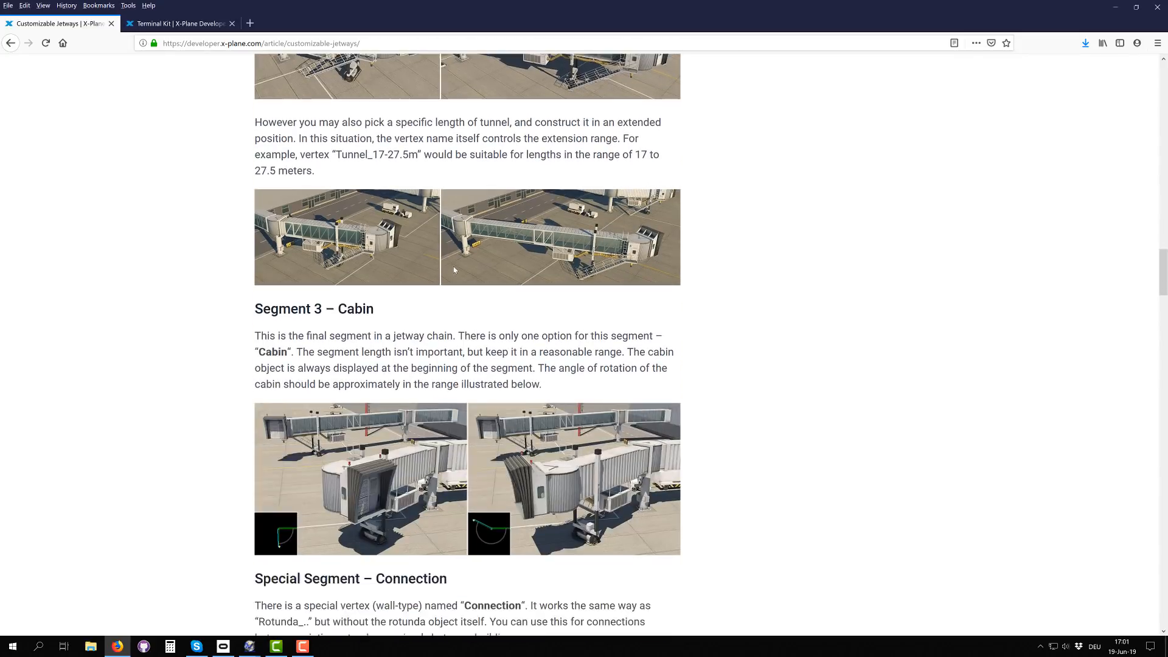
{"action": "scroll", "coordinate": [454, 269], "scroll_direction": "up", "scroll_amount": 11}
{"action": "scroll", "coordinate": [441, 354], "scroll_direction": "down", "scroll_amount": 2}
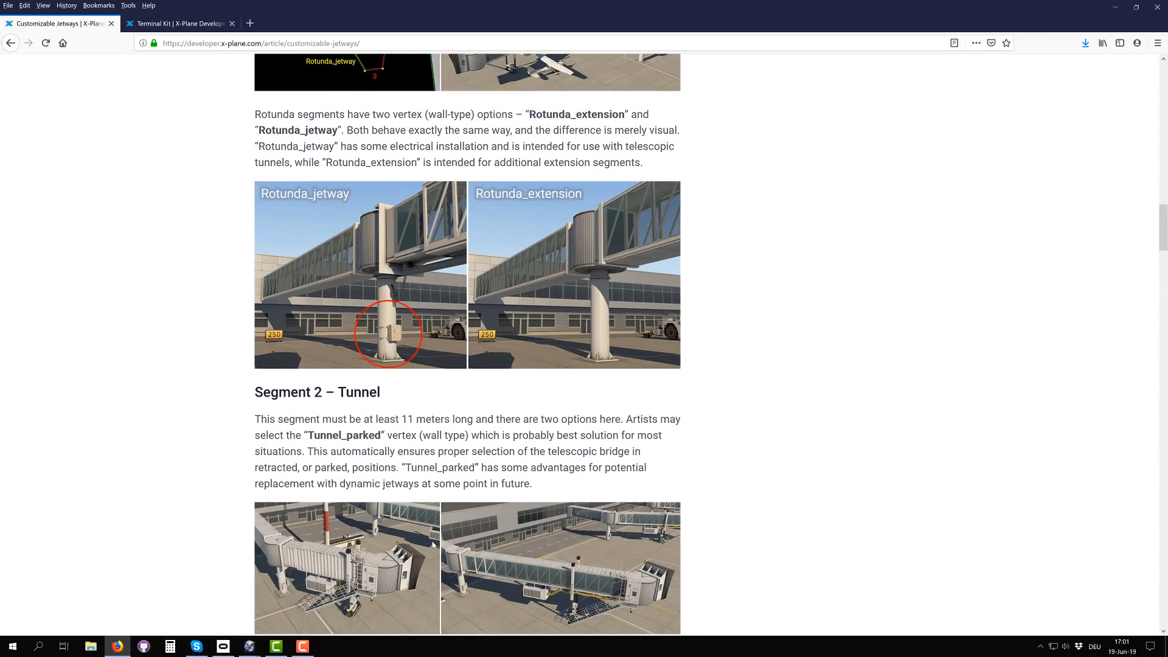
Step: Switch back to WorldEditor, expand the library's Ramp_Equipment folder and preview JetWayEx_14m.obj and Jetway_400cm.obj
{"action": "mouse_move", "coordinate": [249, 646]}
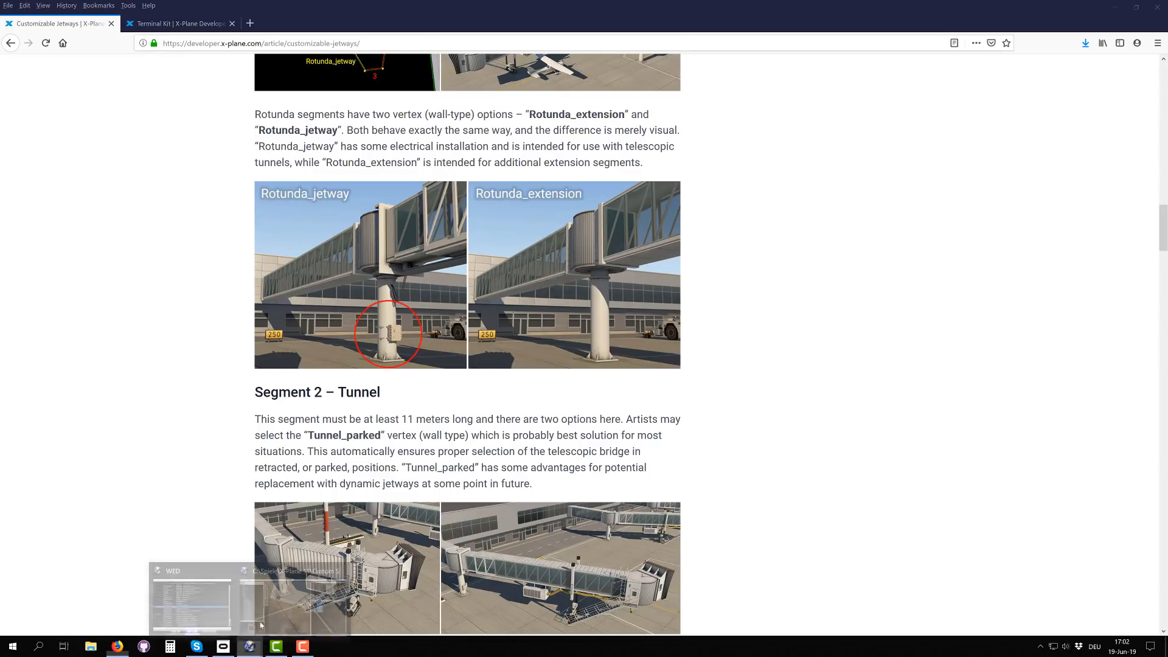
{"action": "left_click", "coordinate": [282, 579]}
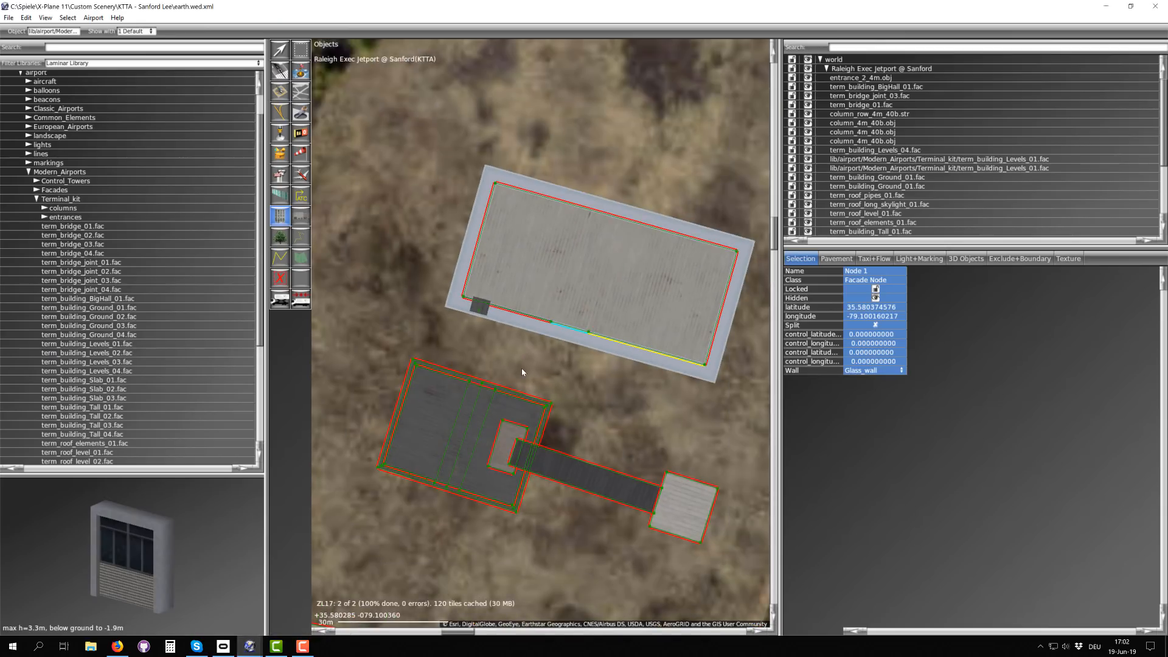
{"action": "left_click", "coordinate": [28, 174]}
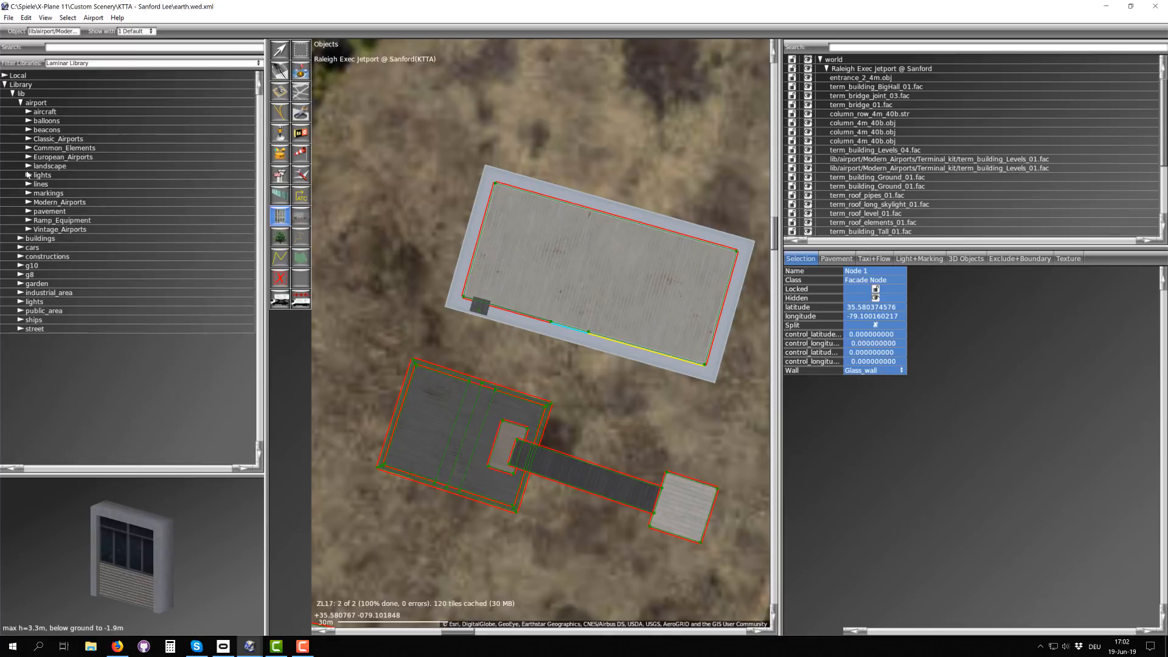
{"action": "left_click", "coordinate": [28, 220]}
{"action": "scroll", "coordinate": [53, 240], "scroll_direction": "down", "scroll_amount": 10}
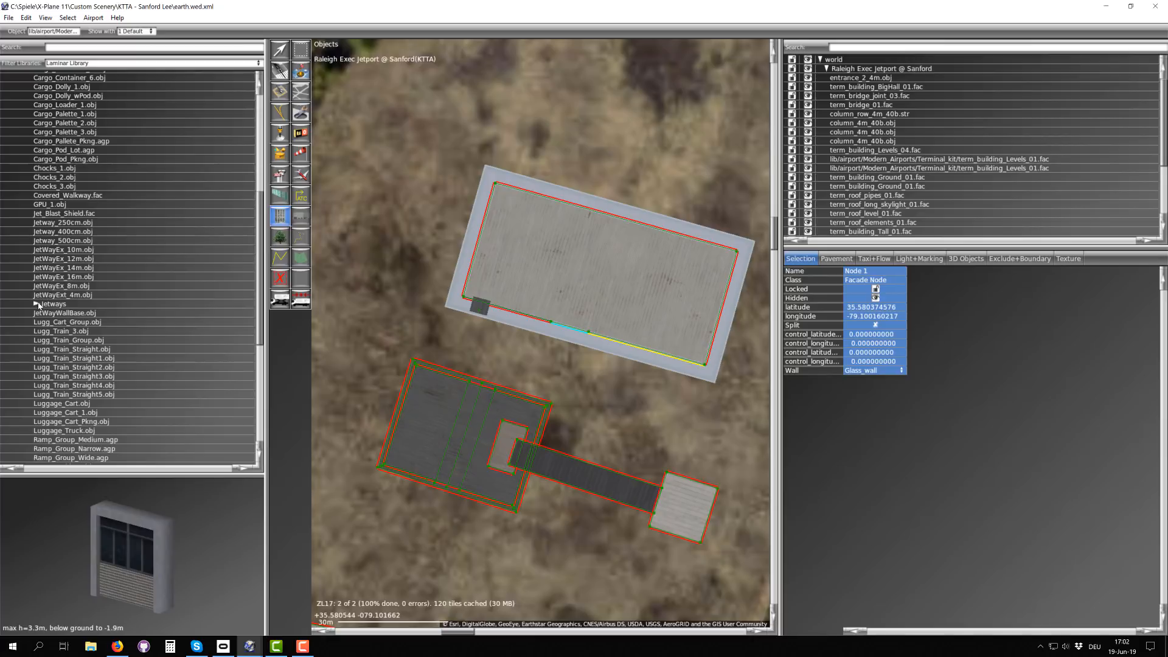
{"action": "left_click", "coordinate": [55, 268]}
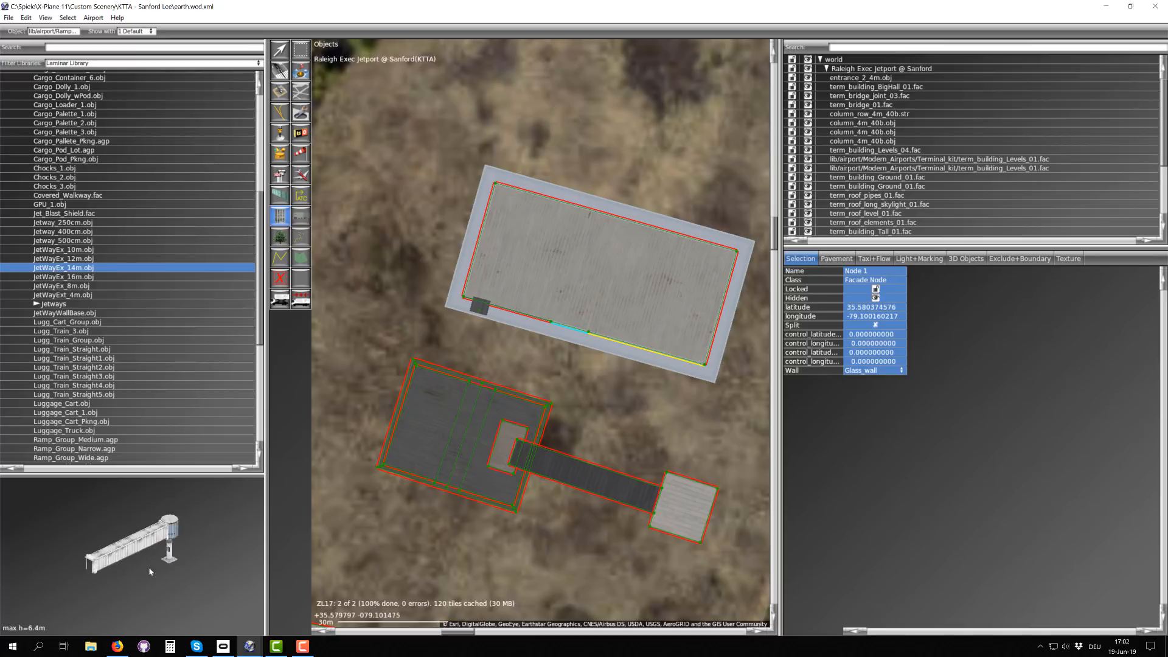
{"action": "left_click", "coordinate": [59, 232]}
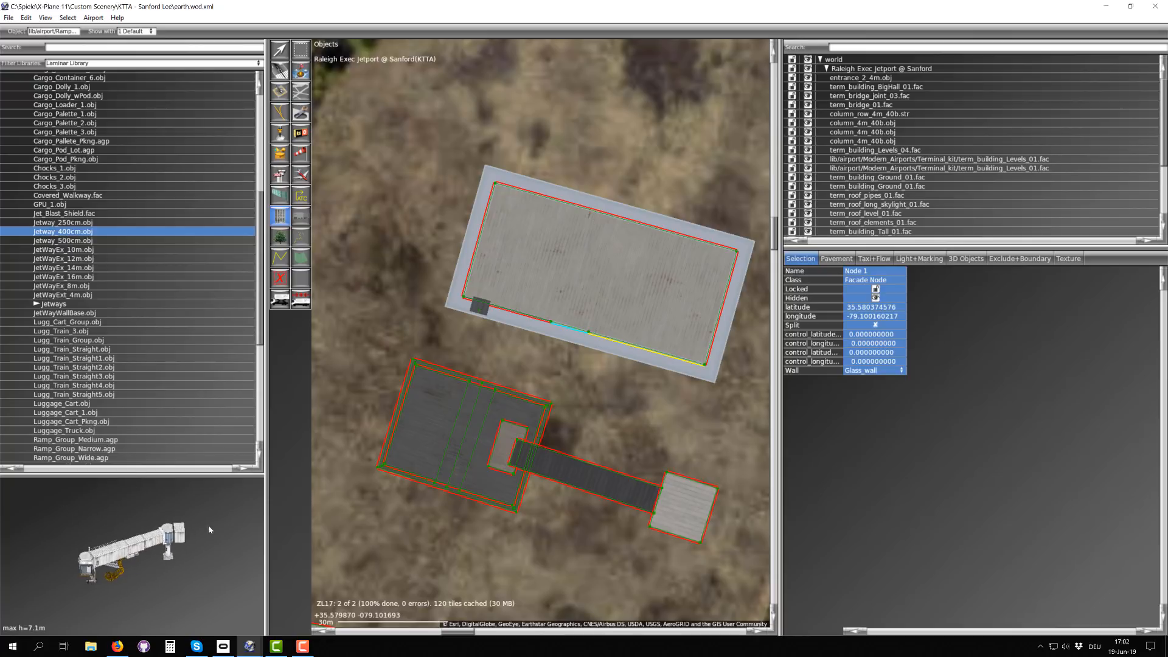
Step: Expand the Jetways folder, compare its jetway facades in the preview and choose Jetway_2_glass.fac for drawing
{"action": "left_click", "coordinate": [36, 304]}
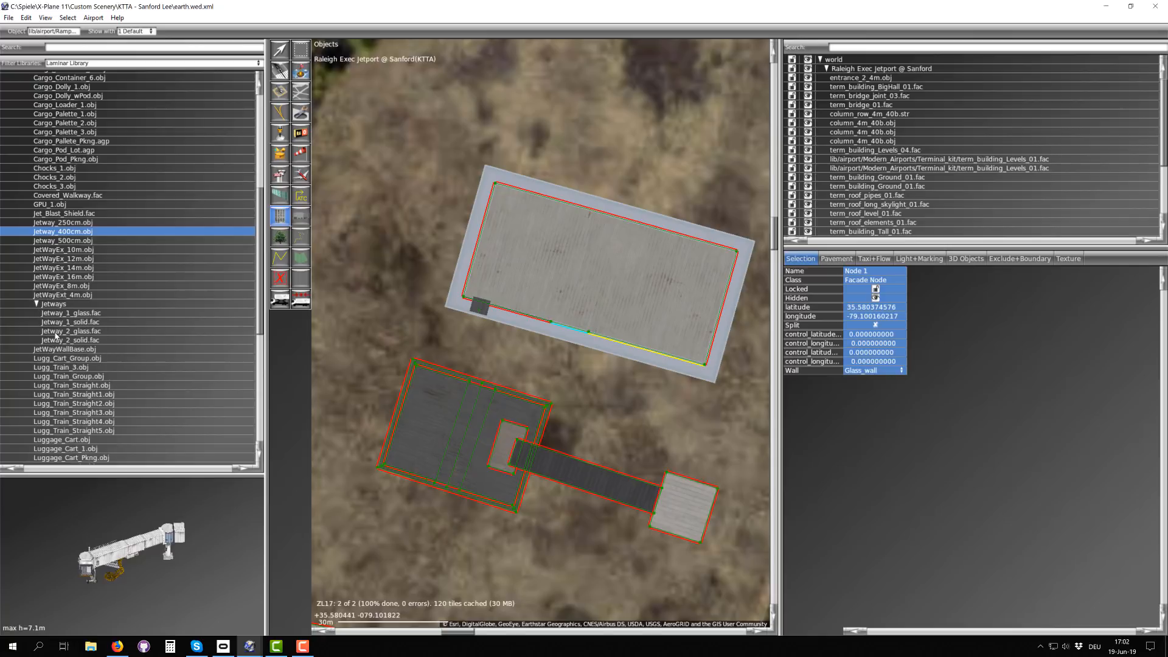
{"action": "scroll", "coordinate": [69, 328], "scroll_direction": "up", "scroll_amount": 2}
{"action": "scroll", "coordinate": [77, 357], "scroll_direction": "down", "scroll_amount": 2}
{"action": "left_click", "coordinate": [61, 315]}
{"action": "left_click_drag", "start_coordinate": [101, 590], "coordinate": [70, 547]}
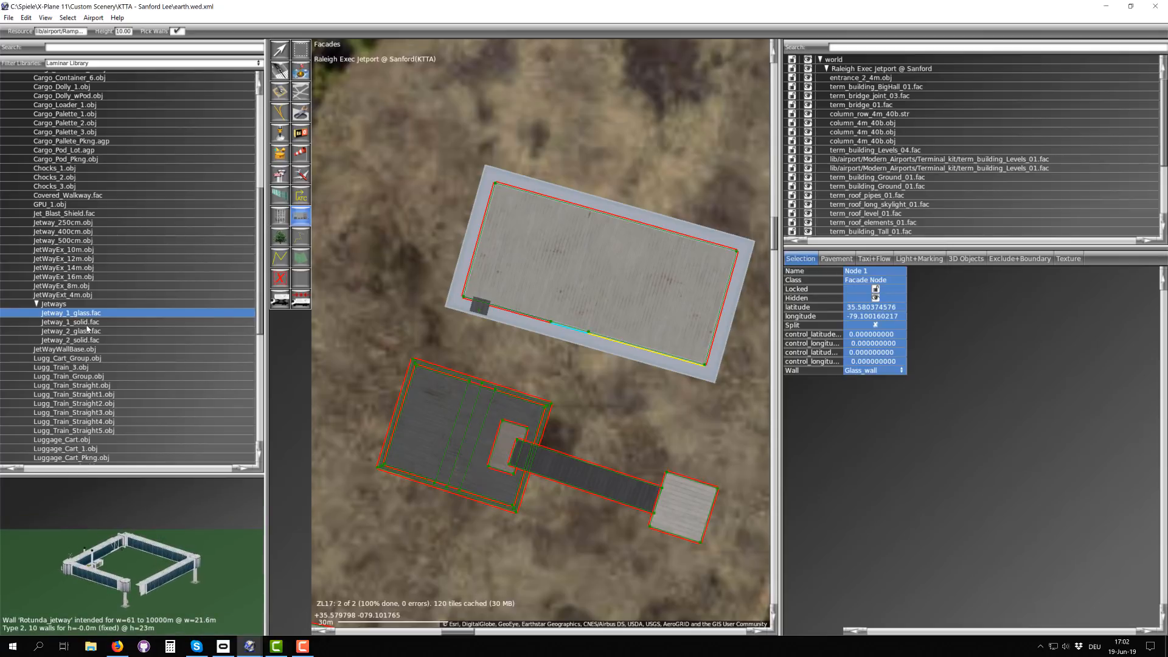
{"action": "left_click", "coordinate": [87, 326]}
{"action": "left_click", "coordinate": [87, 331]}
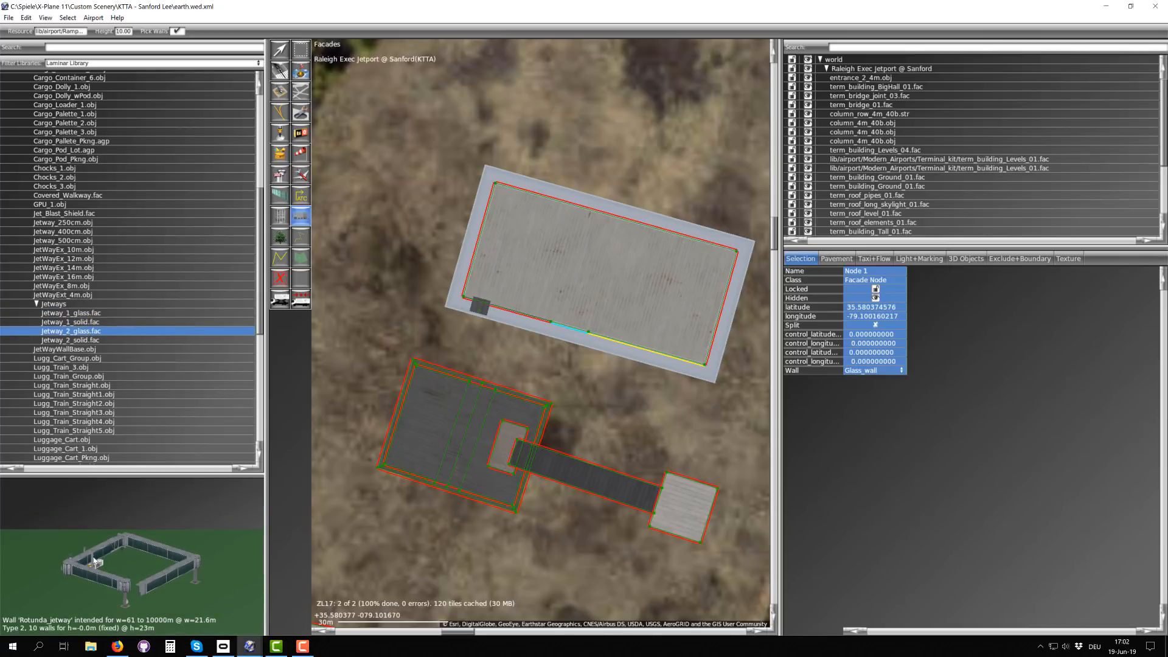
{"action": "mouse_move", "coordinate": [96, 561]}
{"action": "left_mouse_down"}
{"action": "mouse_move", "coordinate": [116, 559]}
{"action": "mouse_move", "coordinate": [78, 565]}
{"action": "left_mouse_up"}
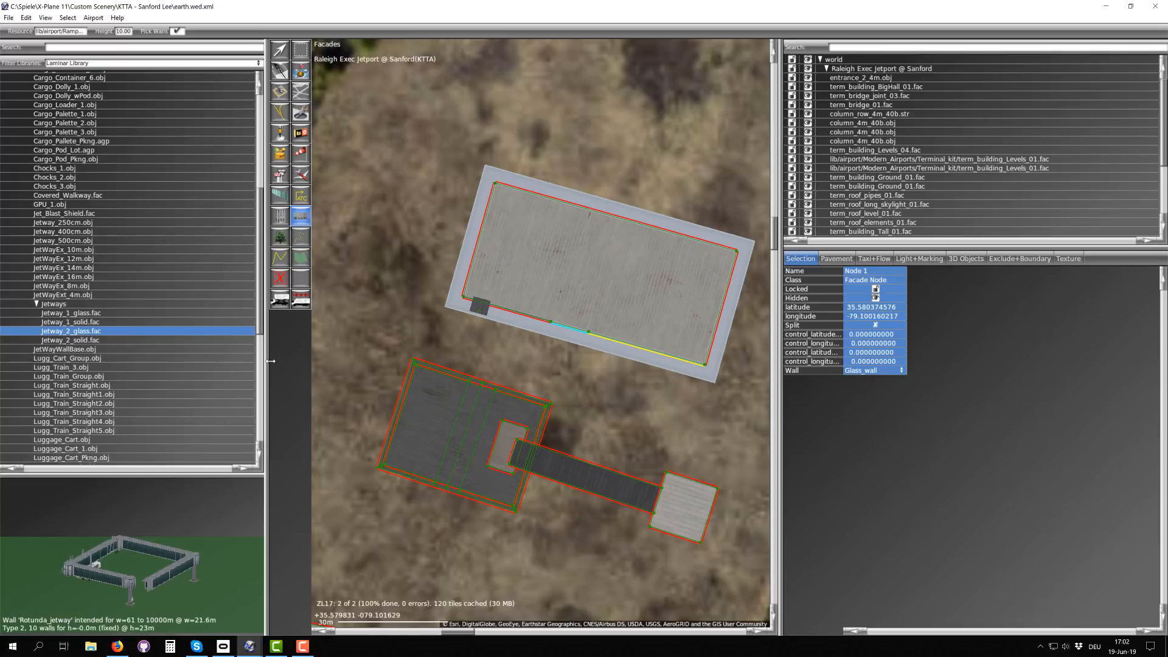
Step: Draw a five-node Jetway_2_glass.fac jetway outward from the big hall's west wall, with first segments about 6 m and 19 m long
{"action": "right_click_drag", "start_coordinate": [457, 215], "coordinate": [487, 315]}
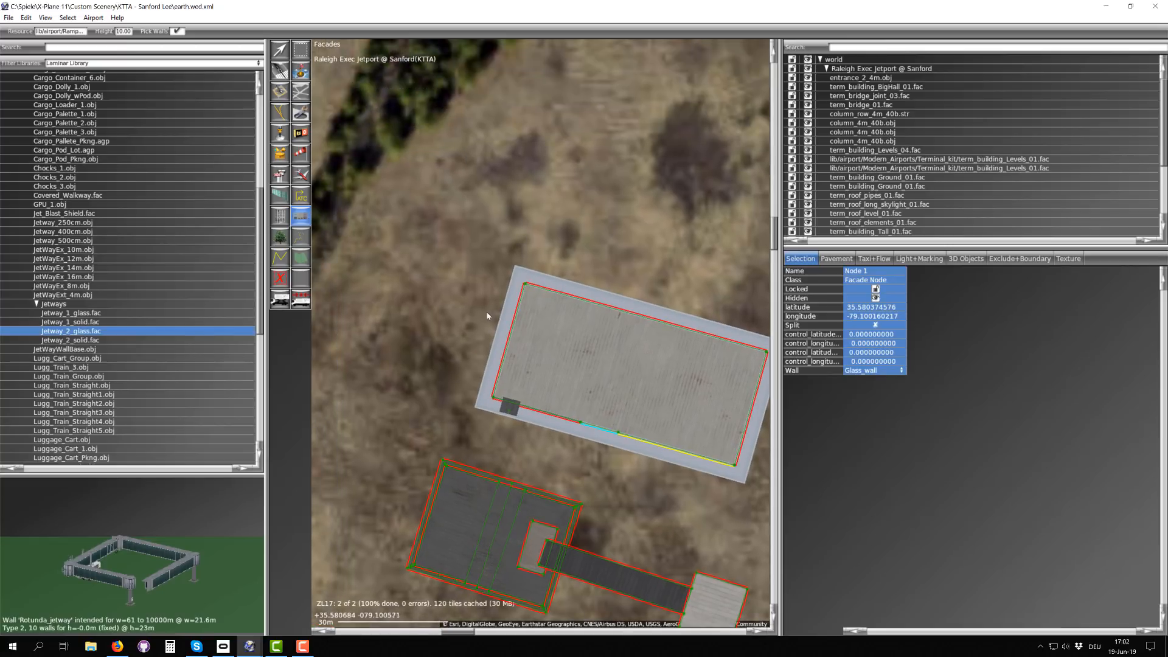
{"action": "scroll", "coordinate": [487, 316], "scroll_direction": "up", "scroll_amount": 4}
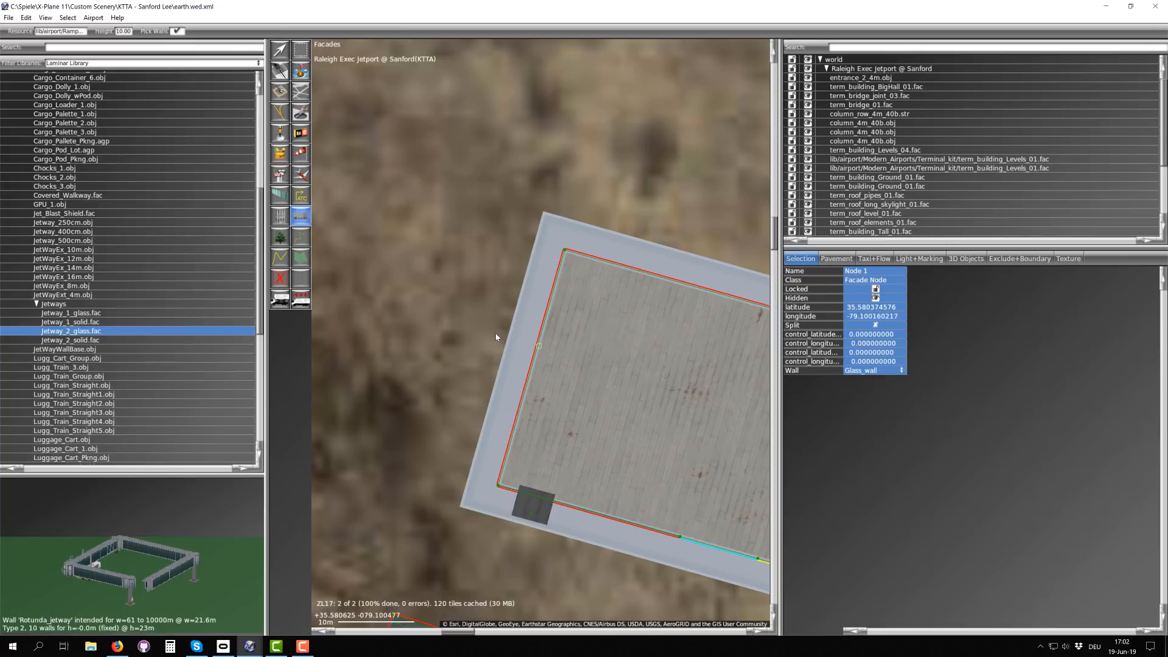
{"action": "scroll", "coordinate": [535, 315], "scroll_direction": "down", "scroll_amount": 3}
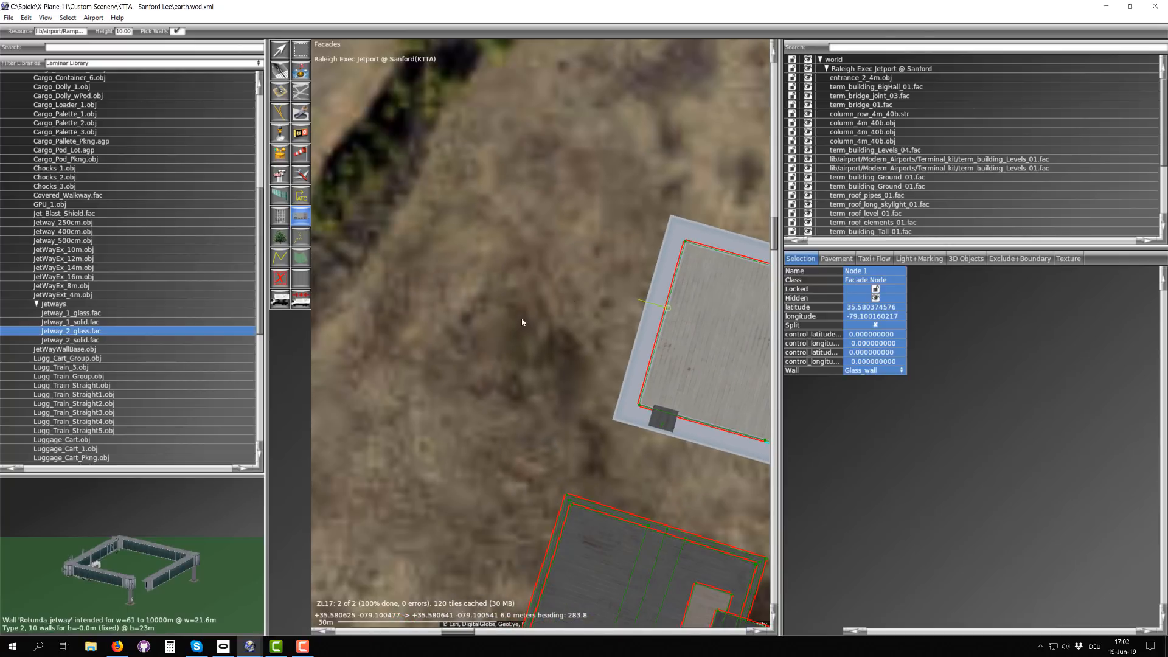
{"action": "left_click", "coordinate": [535, 312]}
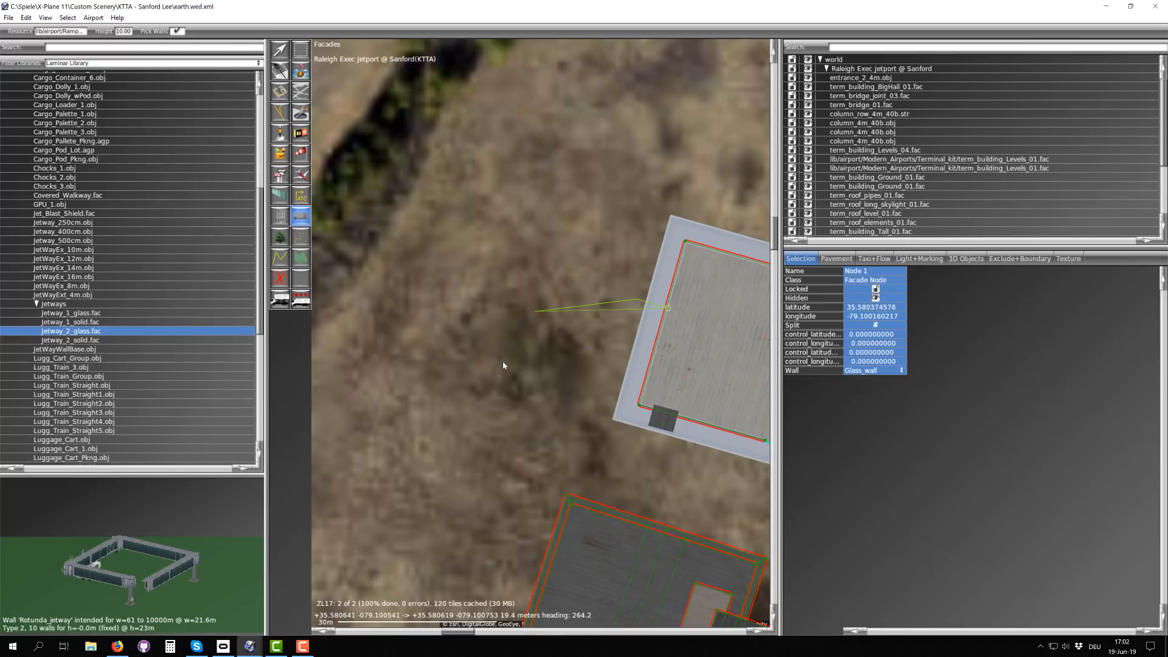
{"action": "left_click", "coordinate": [528, 339]}
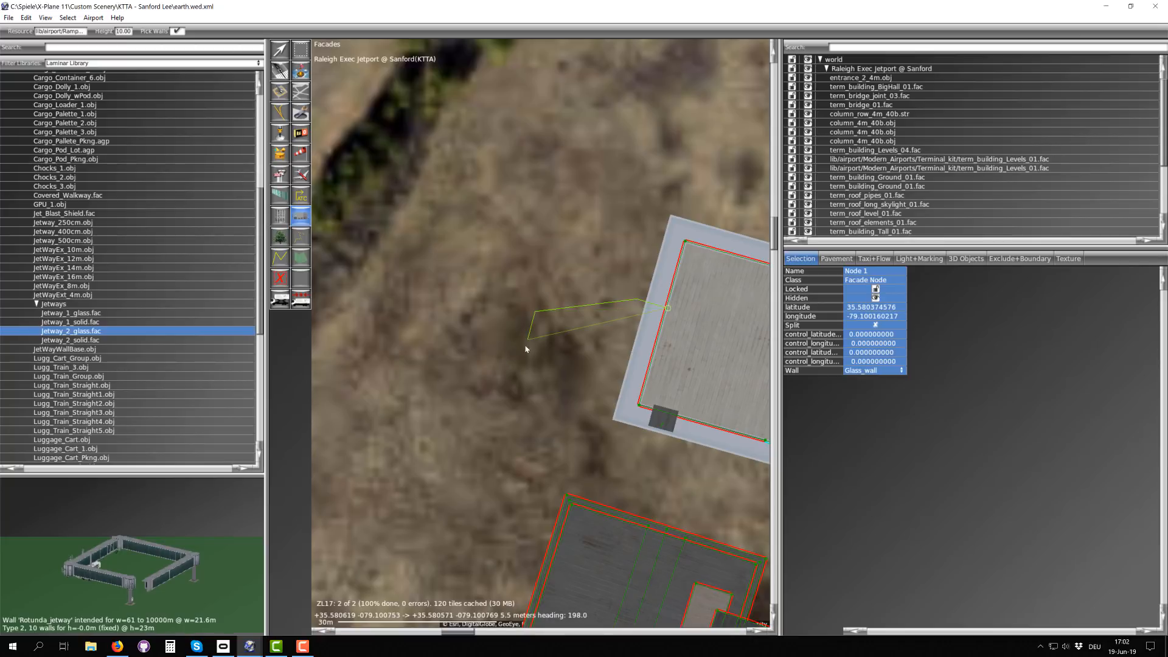
{"action": "double_click", "coordinate": [480, 372]}
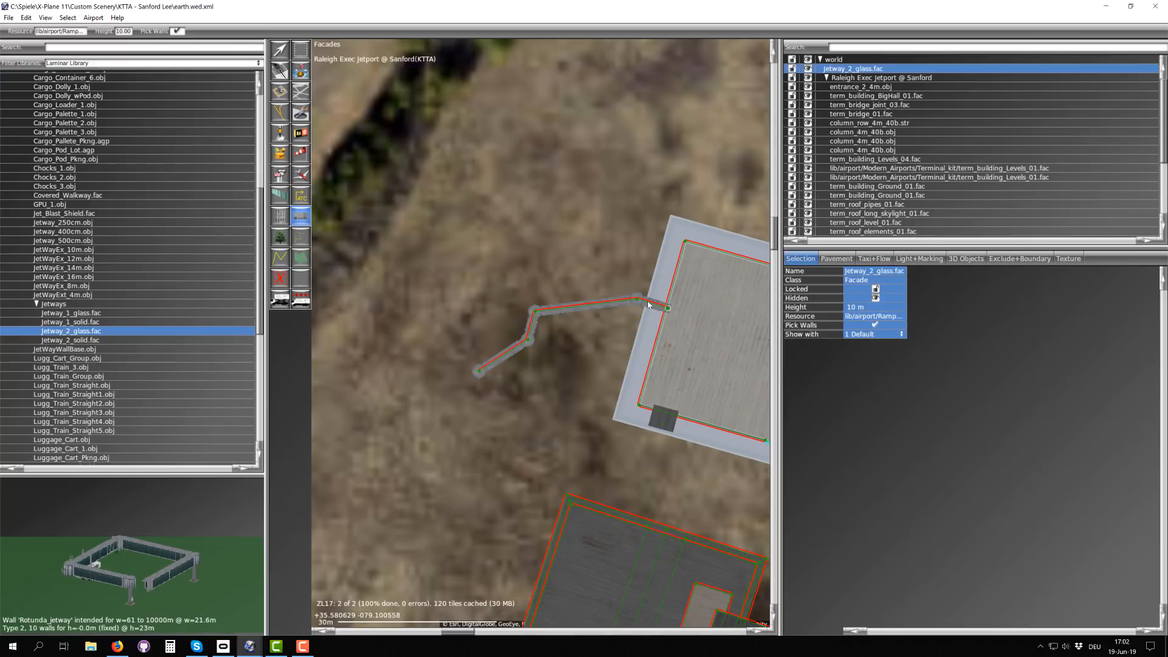
Step: Set the wall type of the jetway's third node, at the outer bend, to Tunnel_parked
{"action": "scroll", "coordinate": [648, 304], "scroll_direction": "up", "scroll_amount": 5}
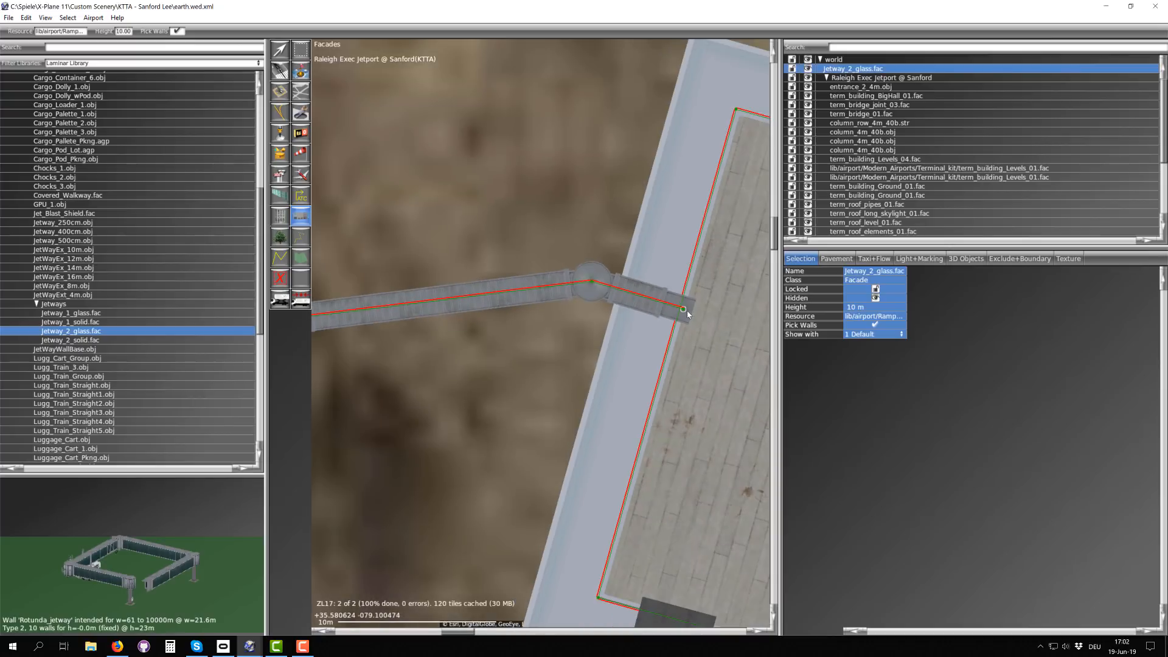
{"action": "scroll", "coordinate": [688, 310], "scroll_direction": "down", "scroll_amount": 2}
{"action": "key", "text": "a"}
{"action": "scroll", "coordinate": [636, 295], "scroll_direction": "up", "scroll_amount": 5}
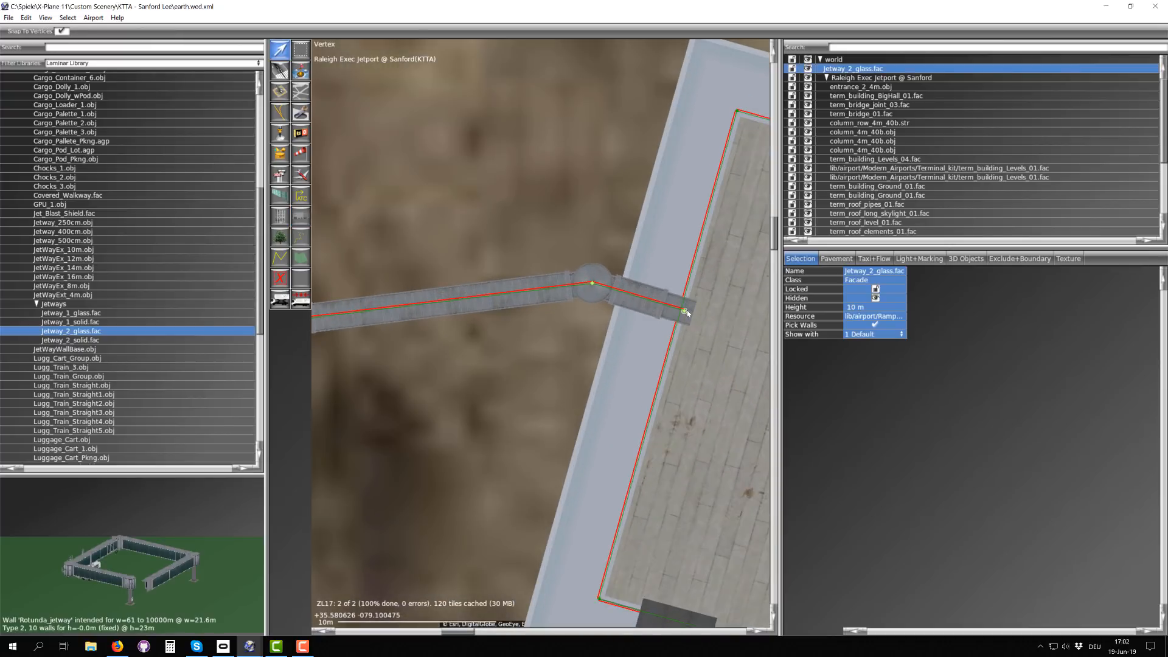
{"action": "scroll", "coordinate": [555, 263], "scroll_direction": "down", "scroll_amount": 2}
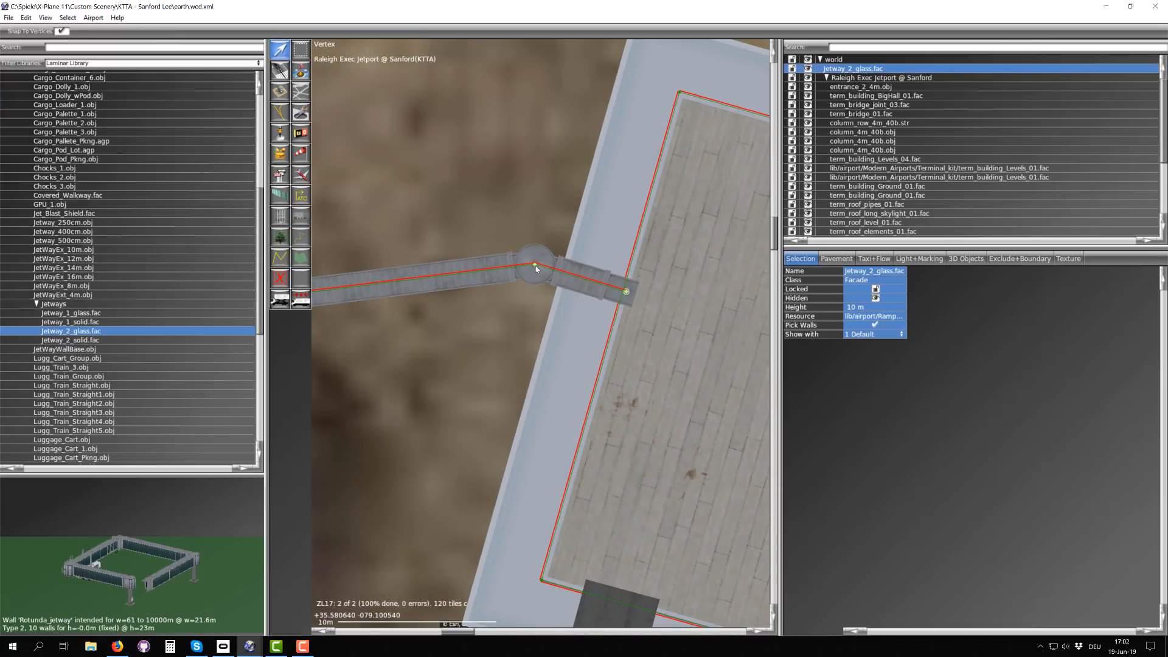
{"action": "scroll", "coordinate": [535, 266], "scroll_direction": "down", "scroll_amount": 3}
{"action": "scroll", "coordinate": [502, 275], "scroll_direction": "up", "scroll_amount": 2}
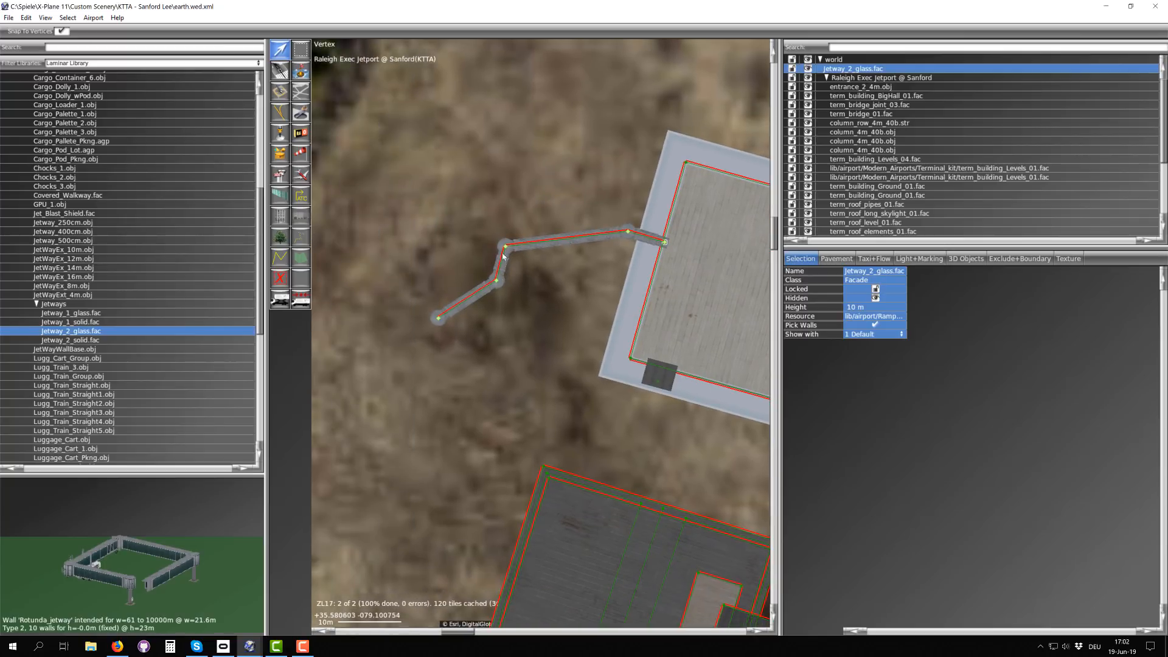
{"action": "scroll", "coordinate": [515, 253], "scroll_direction": "up", "scroll_amount": 4}
{"action": "left_click", "coordinate": [449, 294]}
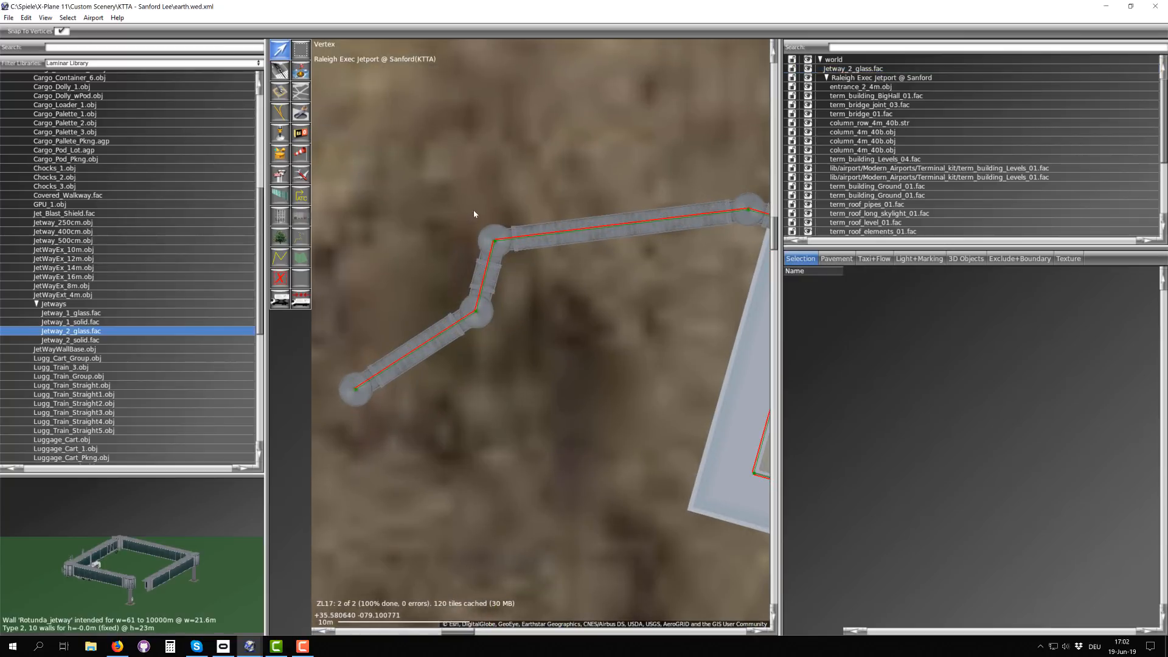
{"action": "left_click", "coordinate": [494, 241]}
{"action": "left_click", "coordinate": [867, 371]}
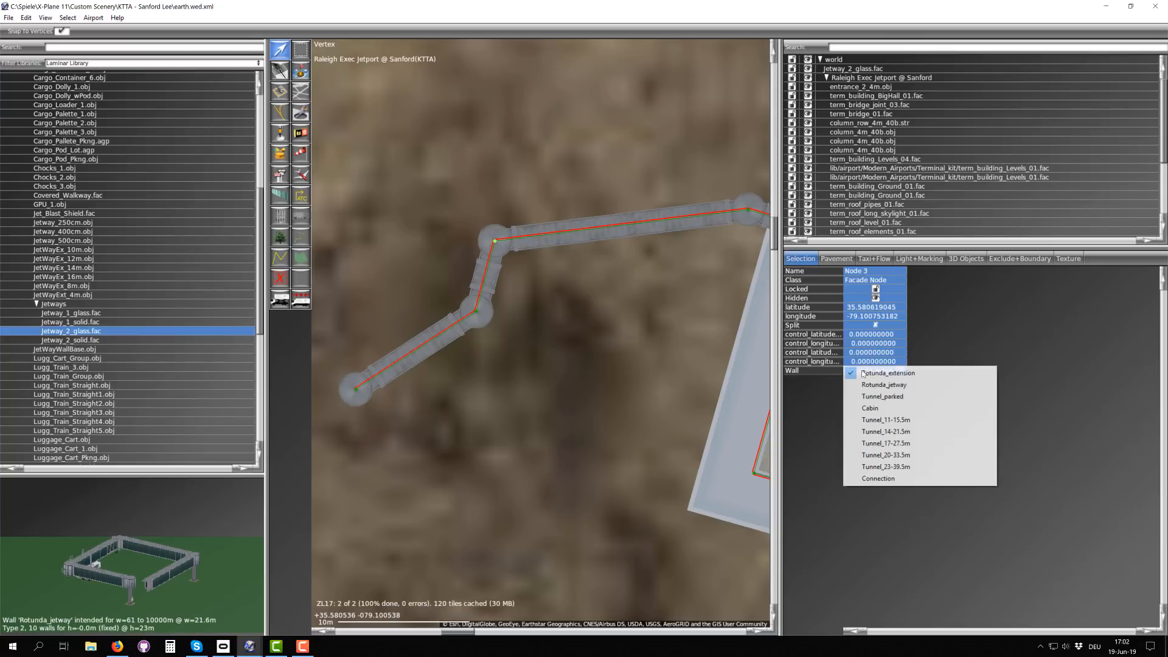
{"action": "left_click", "coordinate": [880, 397]}
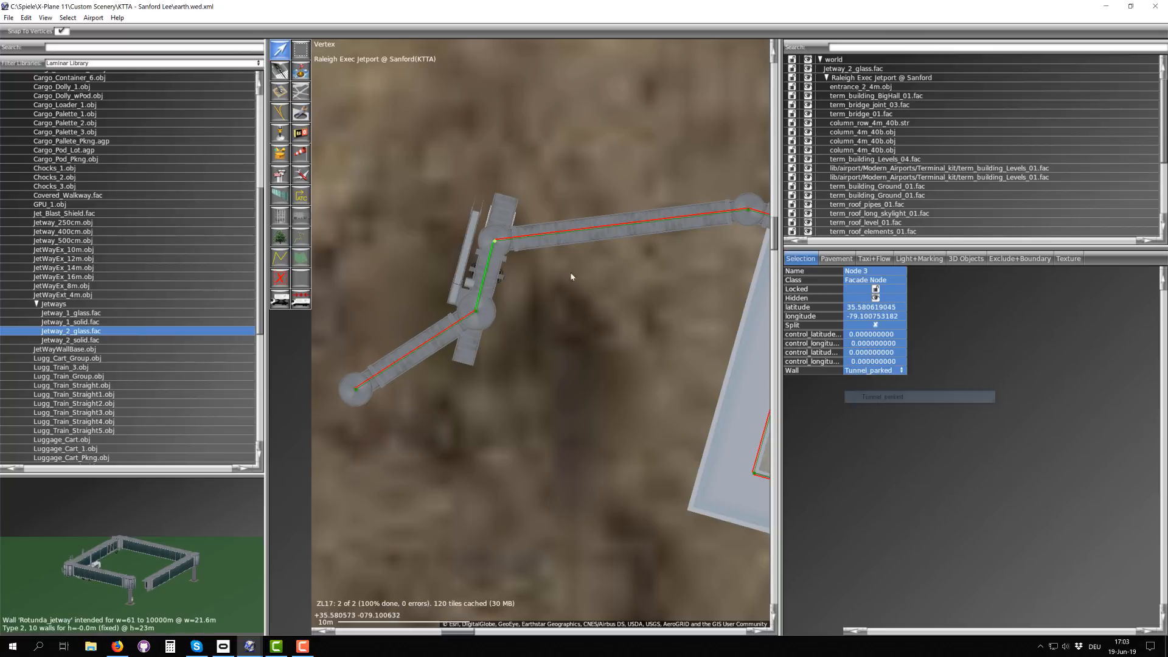
Step: Move the jetway's fourth node farther south to lengthen the parked tunnel, and set that node's wall type to Cabin
{"action": "left_click", "coordinate": [467, 318]}
{"action": "left_click_drag", "start_coordinate": [476, 313], "coordinate": [466, 494]}
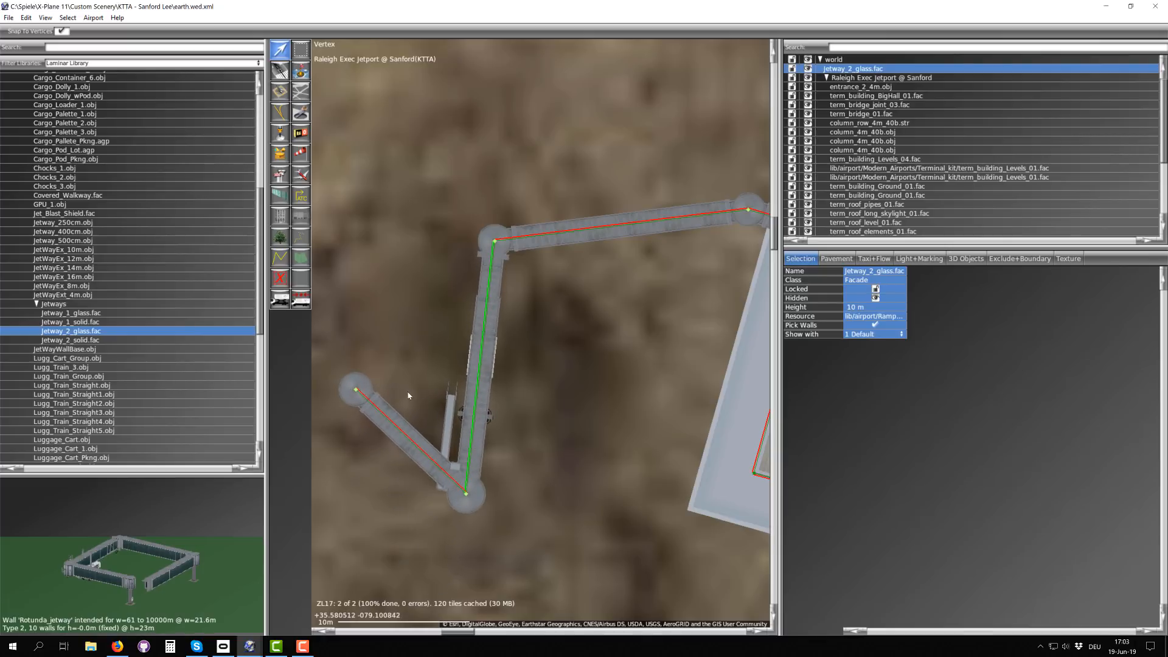
{"action": "left_click", "coordinate": [465, 493]}
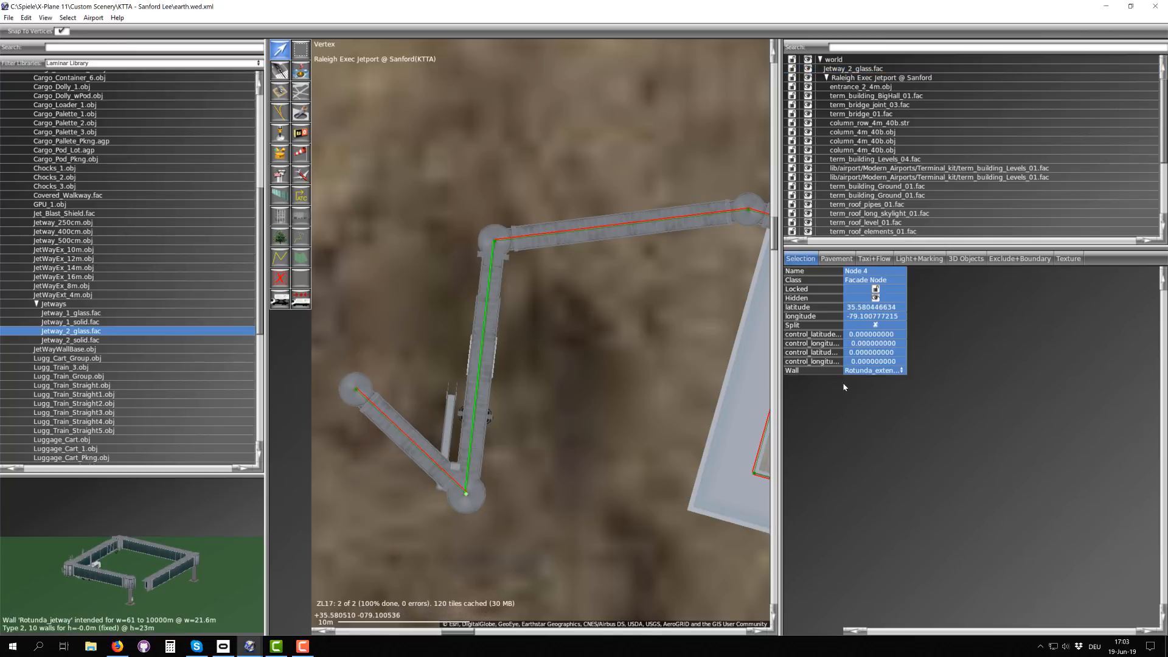
{"action": "left_click", "coordinate": [857, 371]}
{"action": "left_click", "coordinate": [875, 409]}
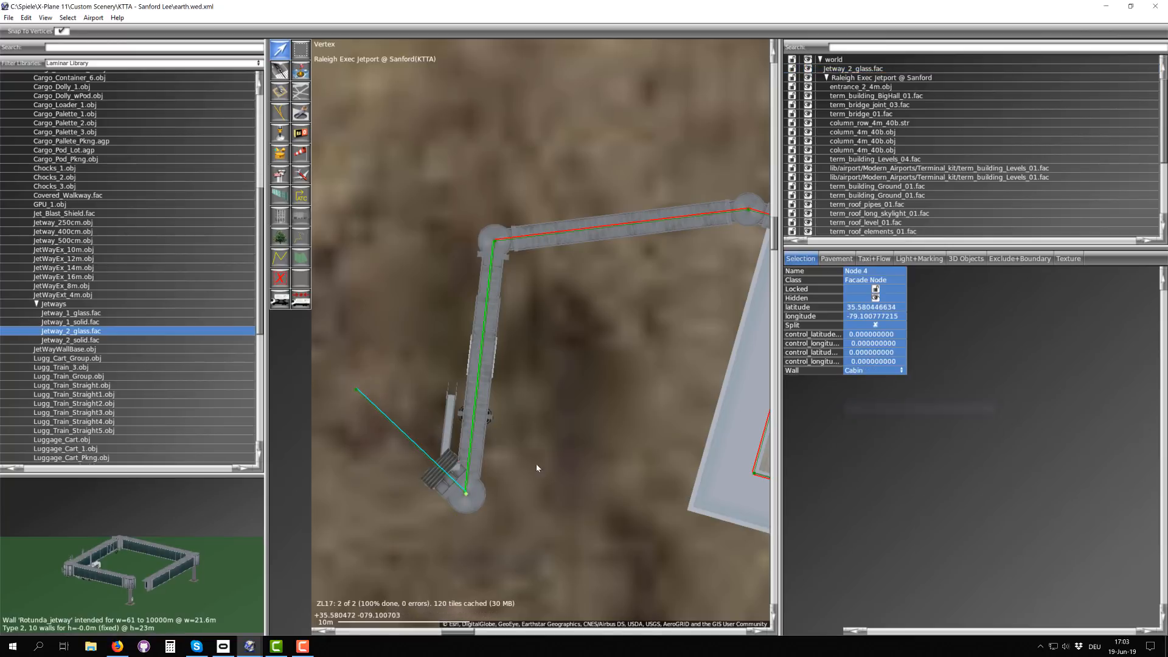
Step: Move the jetway's end node to the southeast of the fourth node so the cabin faces the terminal side
{"action": "right_click_drag", "start_coordinate": [535, 463], "coordinate": [540, 268]}
{"action": "left_click", "coordinate": [392, 215]}
{"action": "left_click_drag", "start_coordinate": [391, 215], "coordinate": [598, 403]}
{"action": "scroll", "coordinate": [586, 370], "scroll_direction": "down", "scroll_amount": 2}
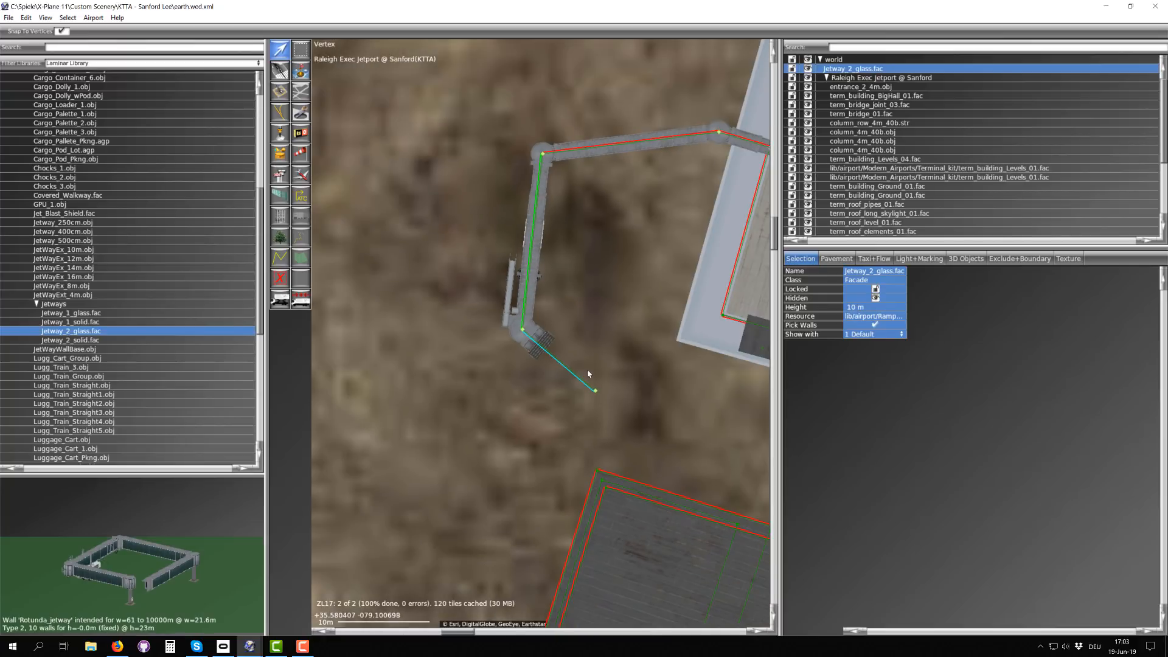
Step: Try wall types Tunnel_20-33.5m and Tunnel_11-15.5m on the jetway's second node near the hall, and settle on Tunnel_parked
{"action": "right_click_drag", "start_coordinate": [613, 318], "coordinate": [455, 389]}
{"action": "scroll", "coordinate": [436, 219], "scroll_direction": "up", "scroll_amount": 1}
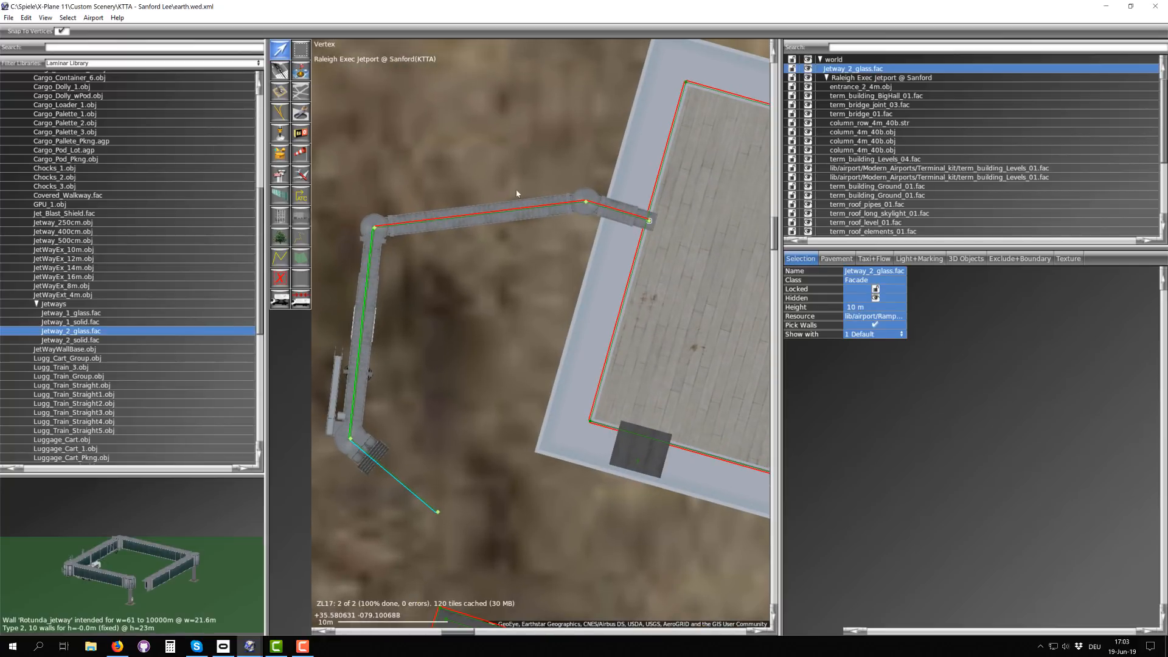
{"action": "left_click", "coordinate": [585, 202]}
{"action": "left_click", "coordinate": [870, 372]}
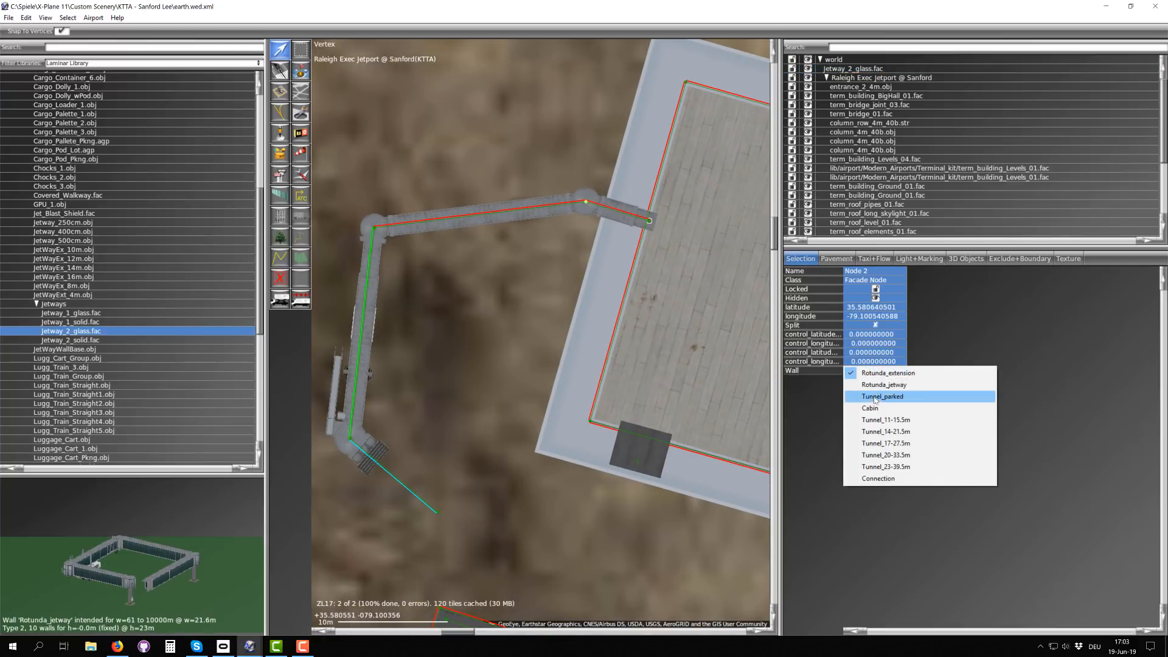
{"action": "left_click", "coordinate": [875, 457]}
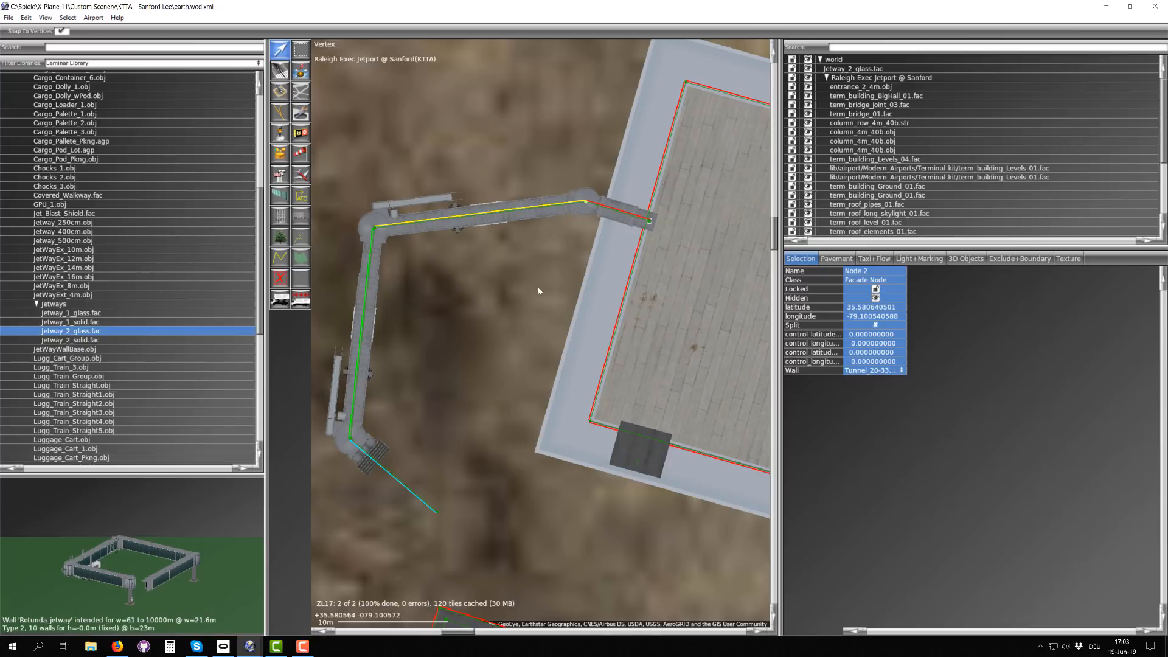
{"action": "left_click", "coordinate": [883, 374]}
{"action": "left_click", "coordinate": [888, 421]}
{"action": "scroll", "coordinate": [463, 224], "scroll_direction": "up", "scroll_amount": 2}
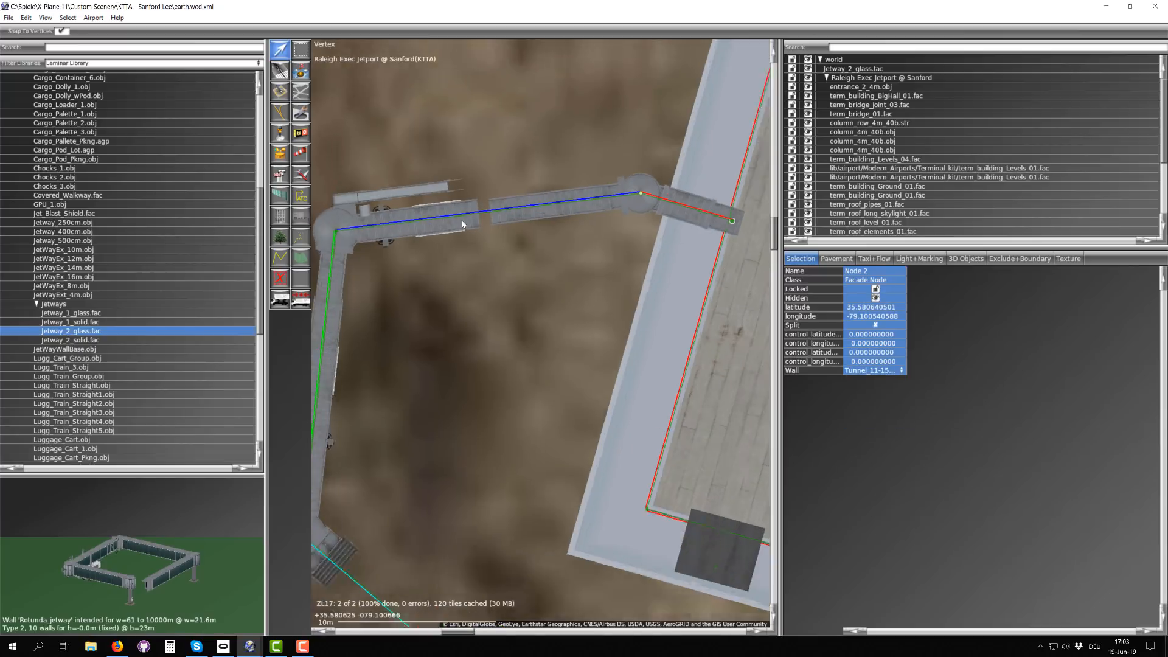
{"action": "scroll", "coordinate": [560, 188], "scroll_direction": "down", "scroll_amount": 2}
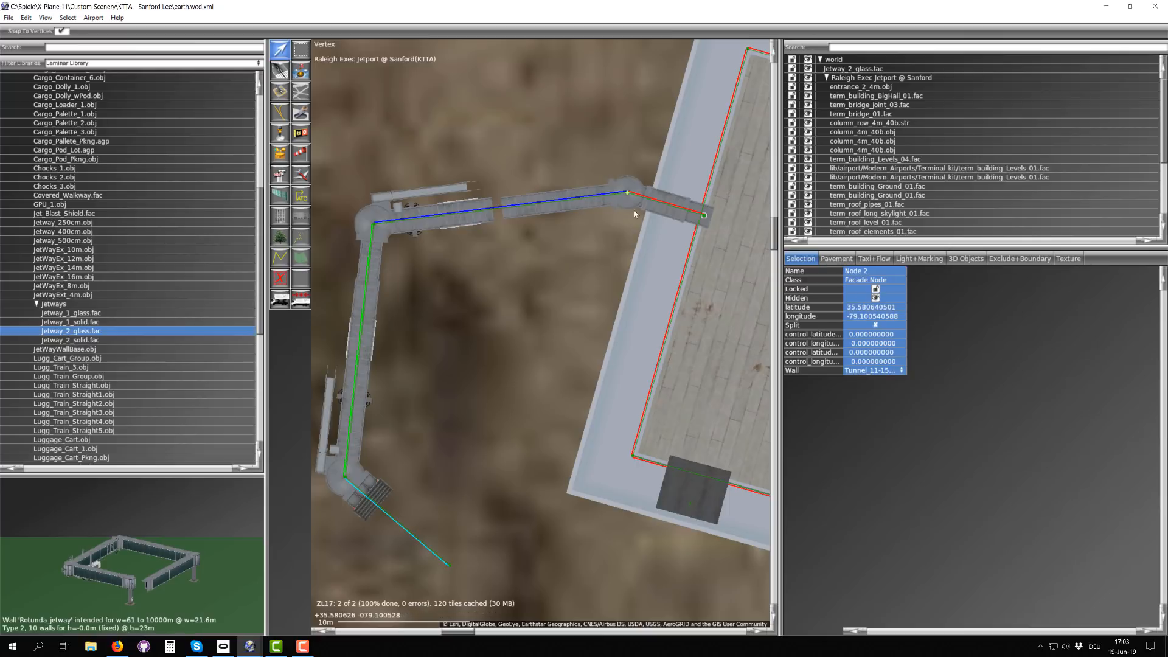
{"action": "left_click", "coordinate": [880, 371]}
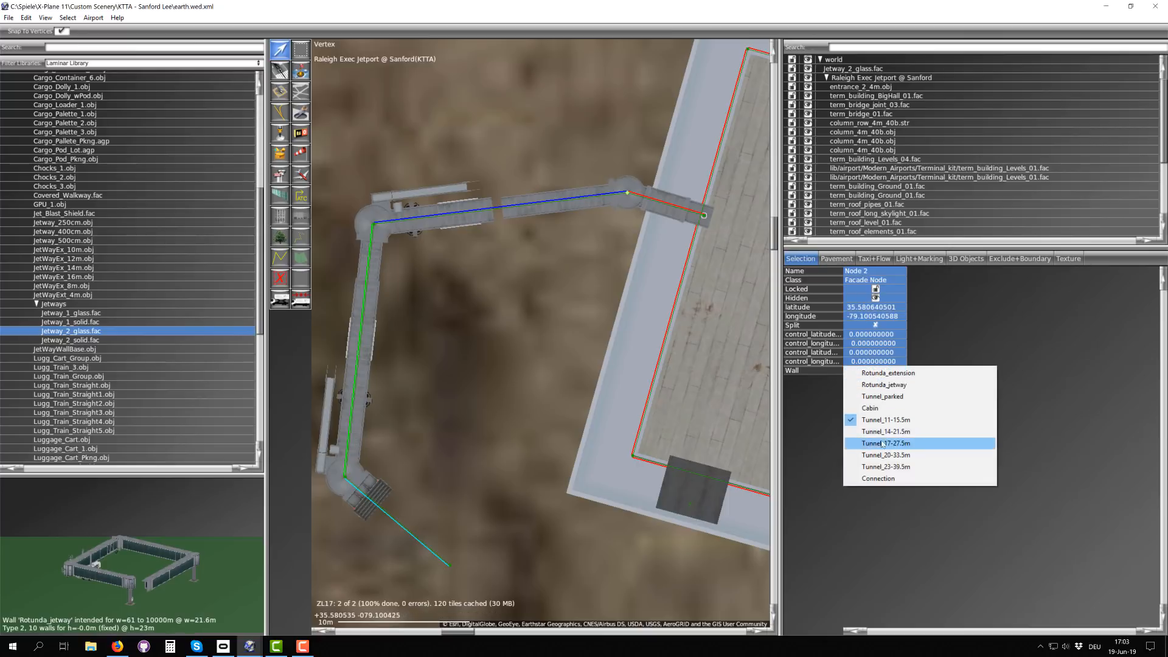
{"action": "left_click", "coordinate": [886, 398]}
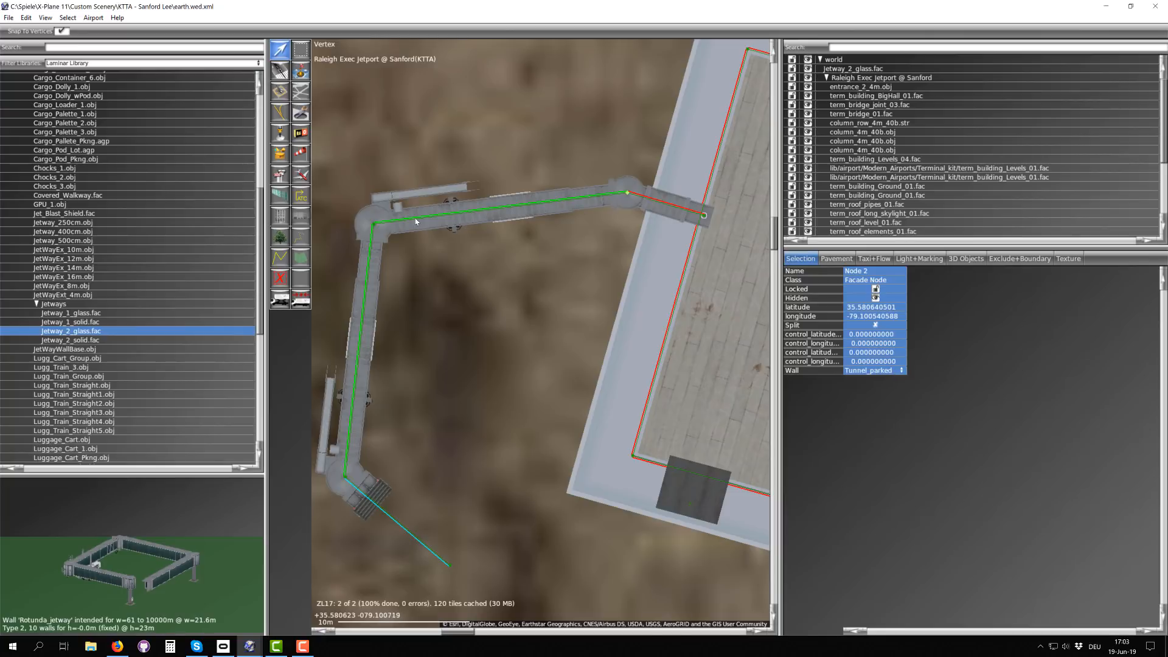
Step: Examine the jetway's connection to the hall, both tunnel segments, the cabin end and its placement beside the terminal buildings
{"action": "scroll", "coordinate": [377, 223], "scroll_direction": "down", "scroll_amount": 3}
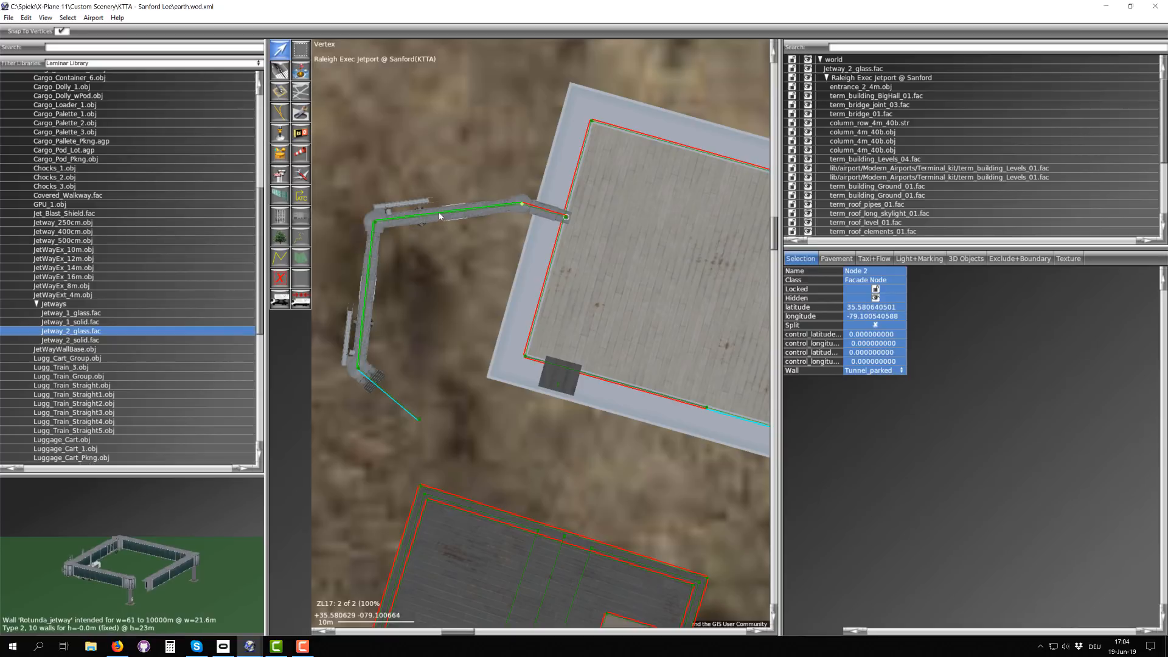
{"action": "scroll", "coordinate": [444, 213], "scroll_direction": "down", "scroll_amount": 1}
{"action": "scroll", "coordinate": [503, 202], "scroll_direction": "up", "scroll_amount": 2}
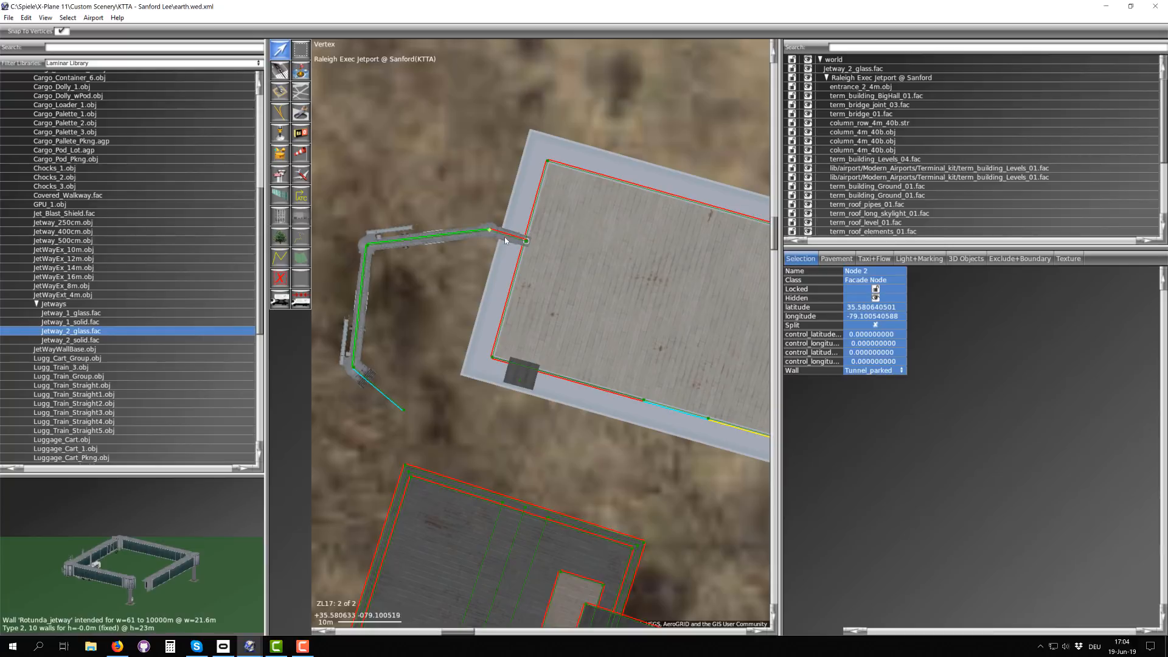
{"action": "left_click", "coordinate": [508, 236]}
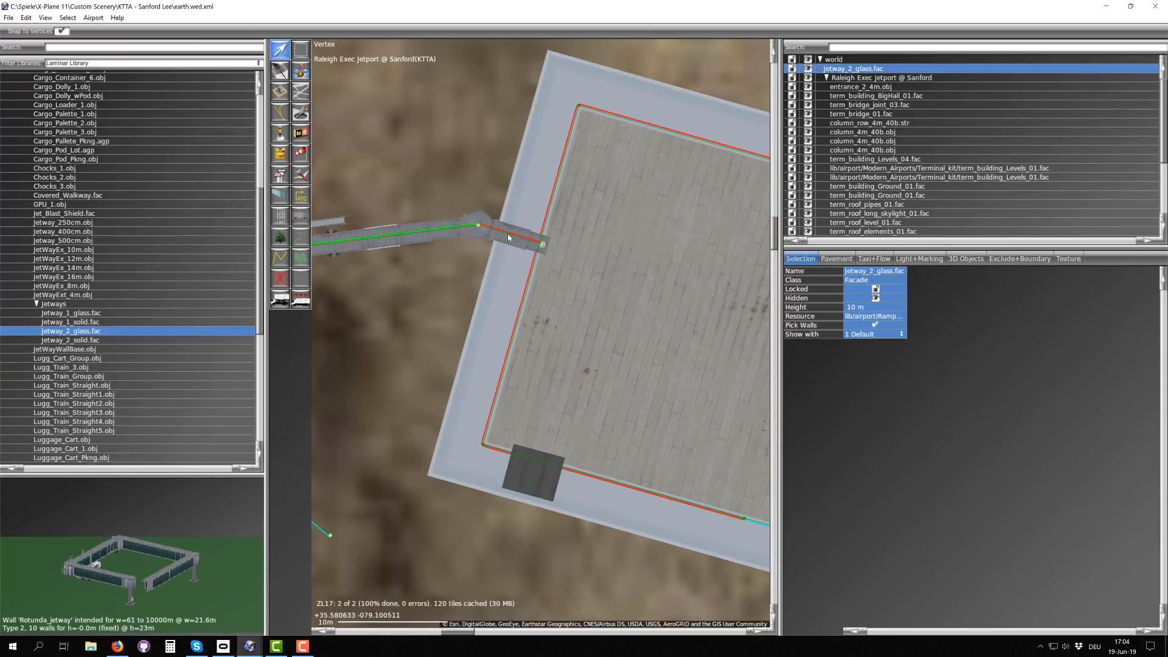
{"action": "scroll", "coordinate": [523, 243], "scroll_direction": "down", "scroll_amount": 2}
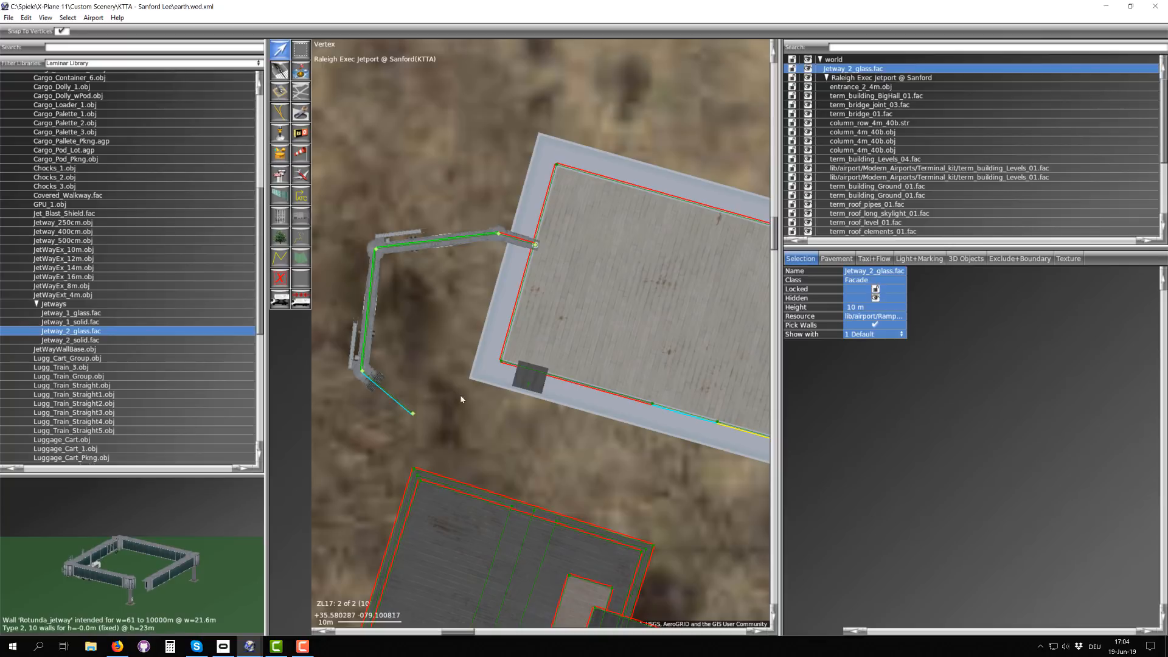
{"action": "scroll", "coordinate": [441, 317], "scroll_direction": "down", "scroll_amount": 2}
{"action": "scroll", "coordinate": [395, 315], "scroll_direction": "up", "scroll_amount": 2}
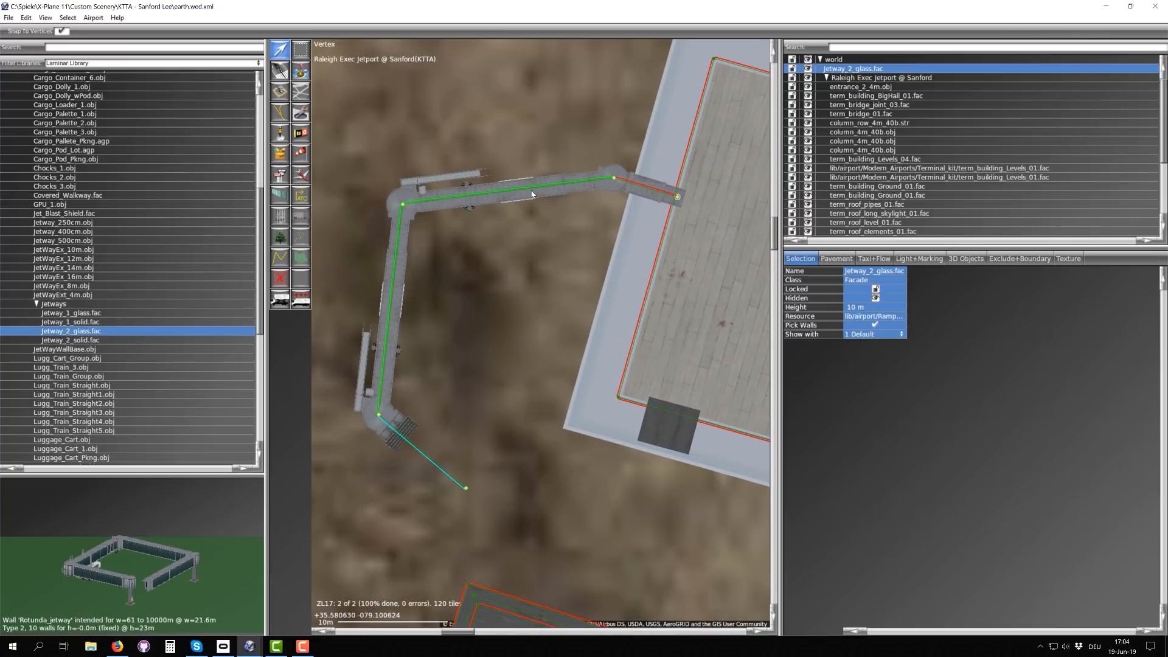
{"action": "scroll", "coordinate": [405, 376], "scroll_direction": "down", "scroll_amount": 1}
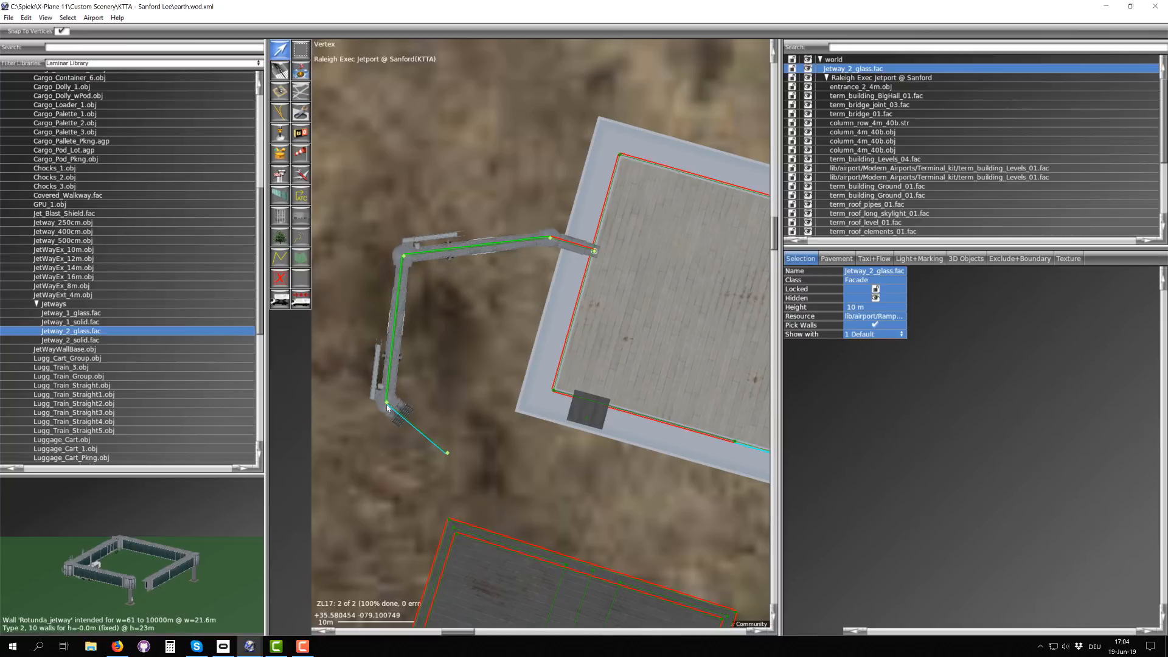
{"action": "scroll", "coordinate": [395, 404], "scroll_direction": "down", "scroll_amount": 2}
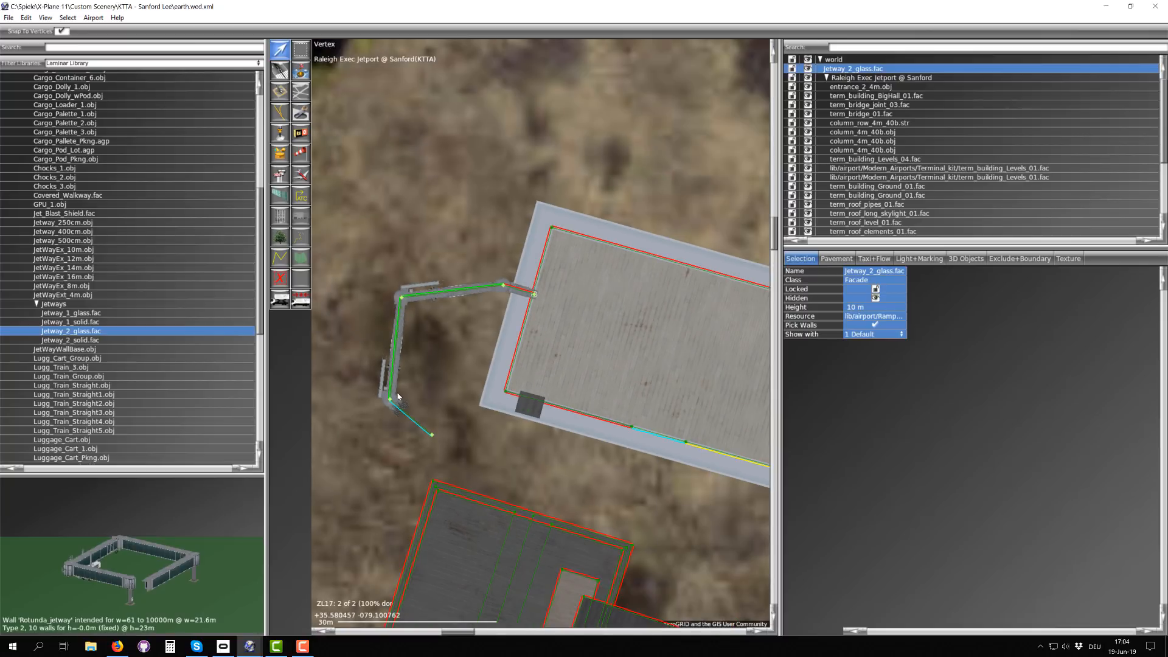
{"action": "scroll", "coordinate": [388, 394], "scroll_direction": "up", "scroll_amount": 3}
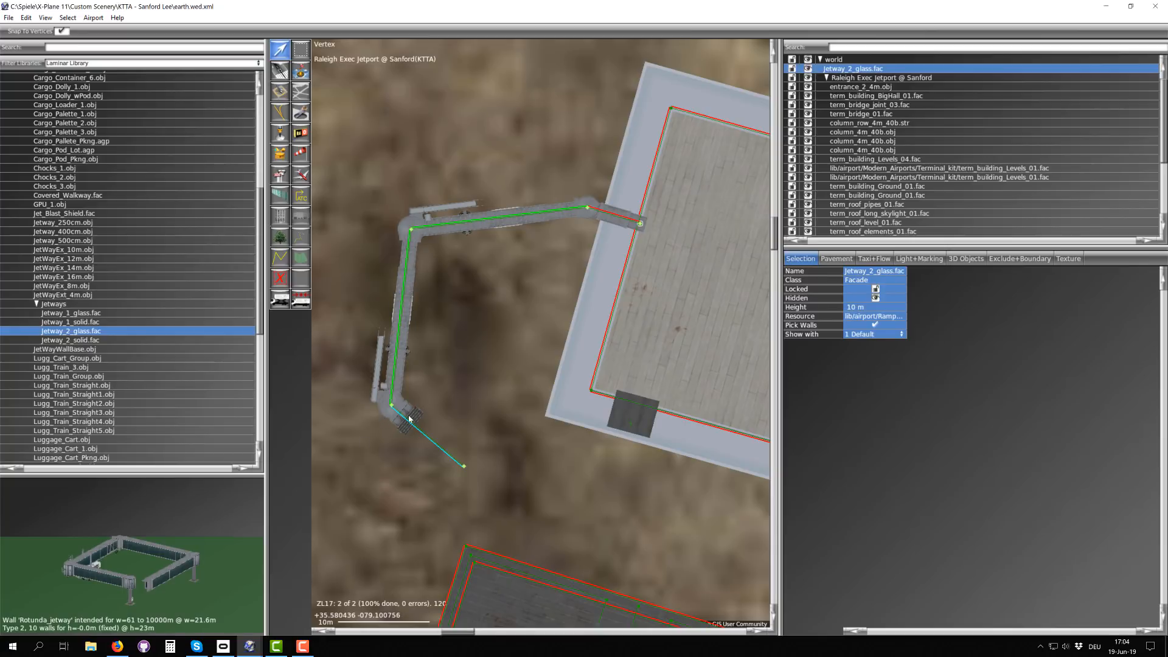
{"action": "scroll", "coordinate": [411, 414], "scroll_direction": "down", "scroll_amount": 2}
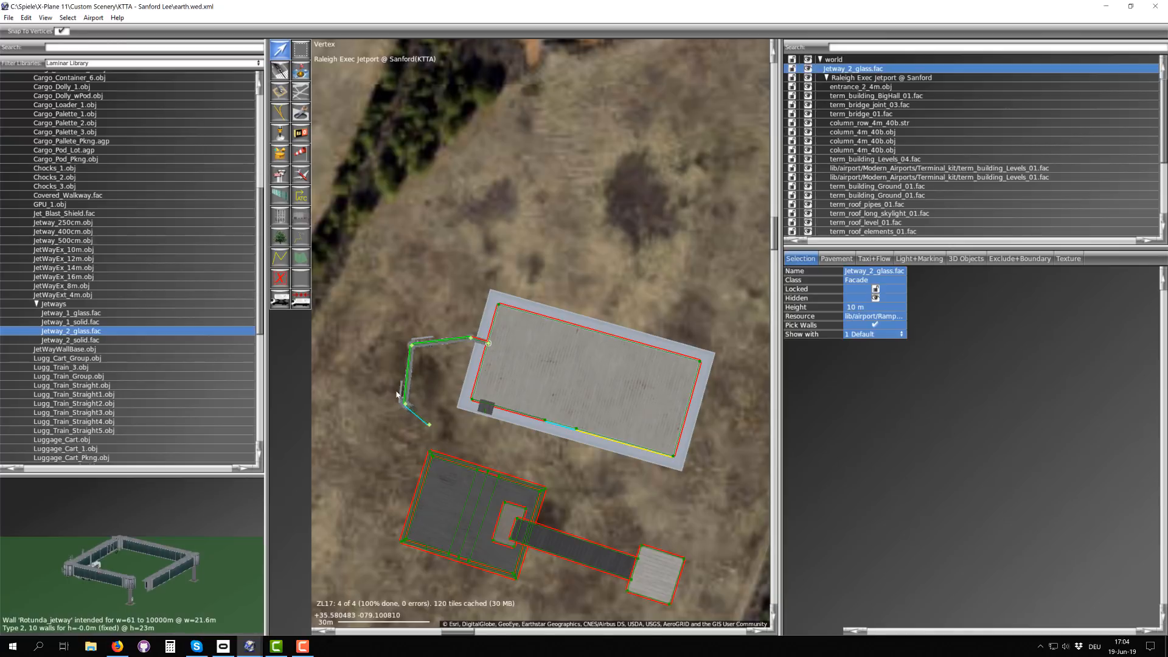
{"action": "scroll", "coordinate": [411, 408], "scroll_direction": "up", "scroll_amount": 2}
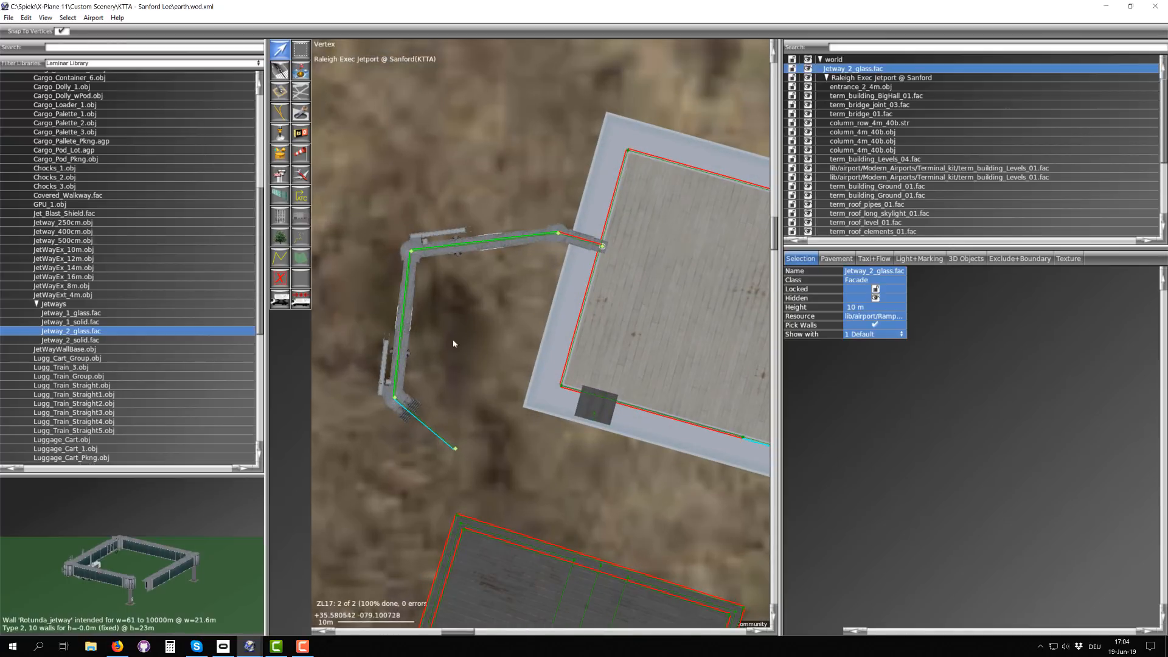
{"action": "scroll", "coordinate": [493, 280], "scroll_direction": "down", "scroll_amount": 2}
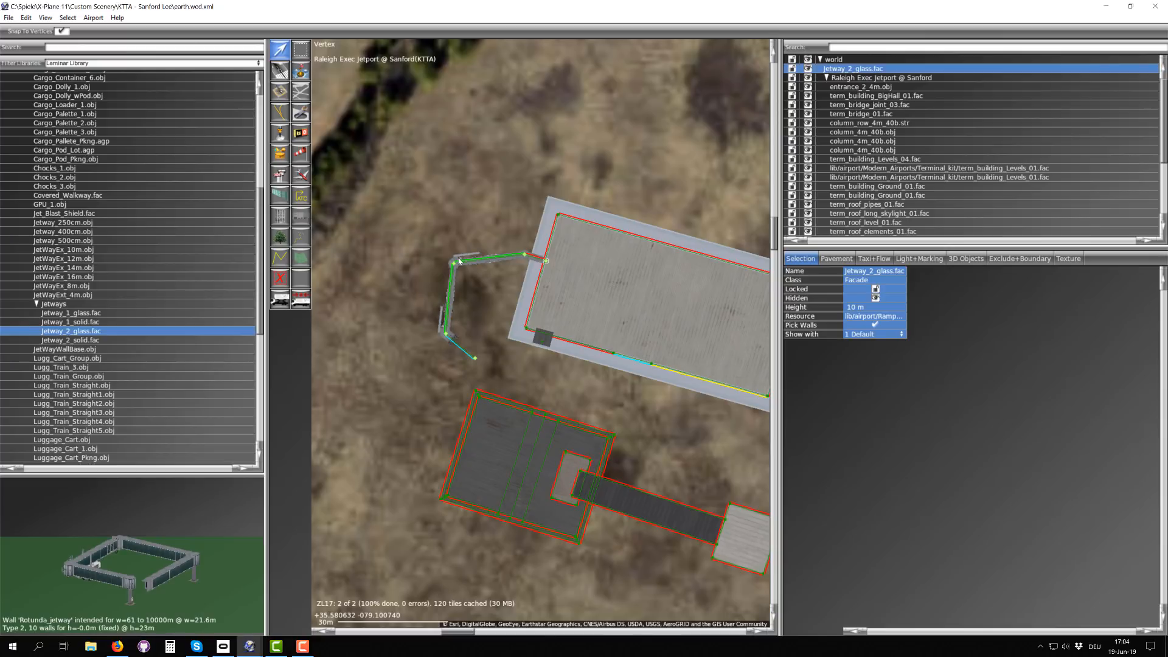
{"action": "scroll", "coordinate": [458, 261], "scroll_direction": "down", "scroll_amount": 1}
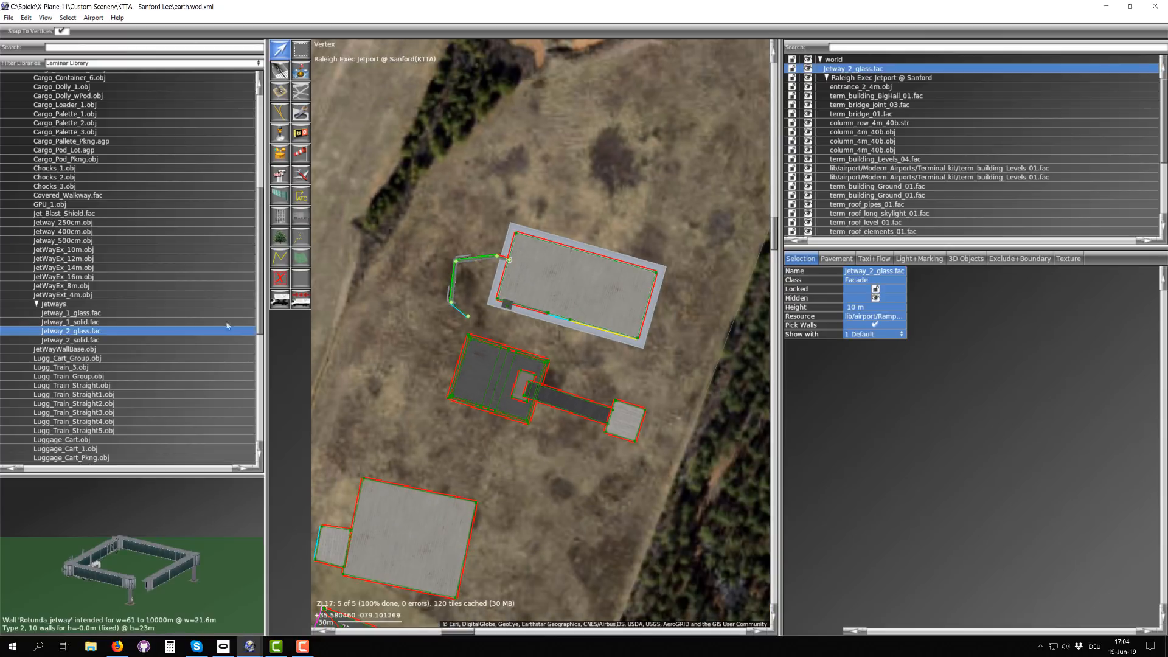
Step: Move Jetway_2_glass.fac into the Raleigh Exec Jetport @ Sanford airport group in the hierarchy
{"action": "scroll", "coordinate": [402, 417], "scroll_direction": "down", "scroll_amount": 2}
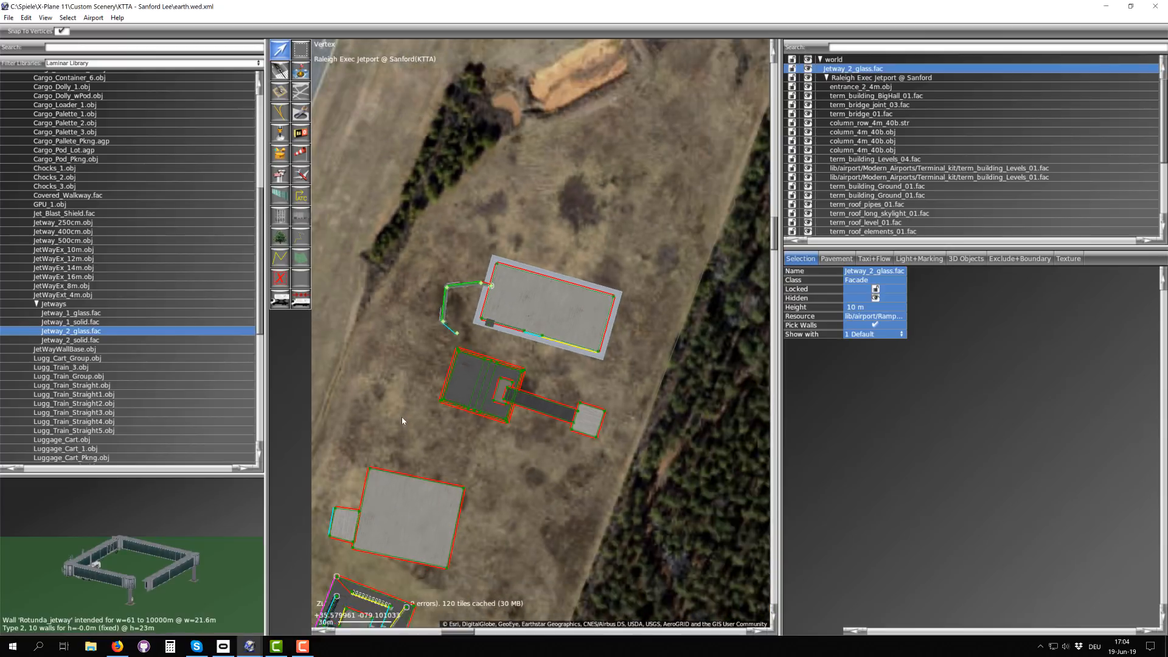
{"action": "right_click_drag", "start_coordinate": [406, 427], "coordinate": [518, 281]}
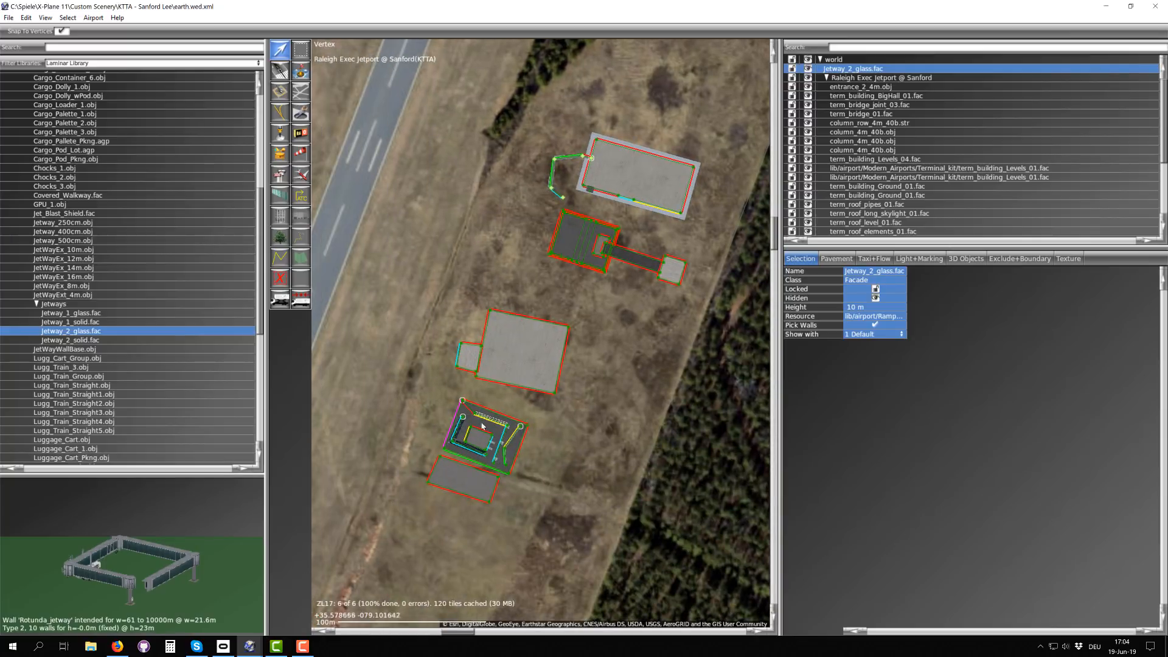
{"action": "right_click_drag", "start_coordinate": [597, 196], "coordinate": [511, 300]}
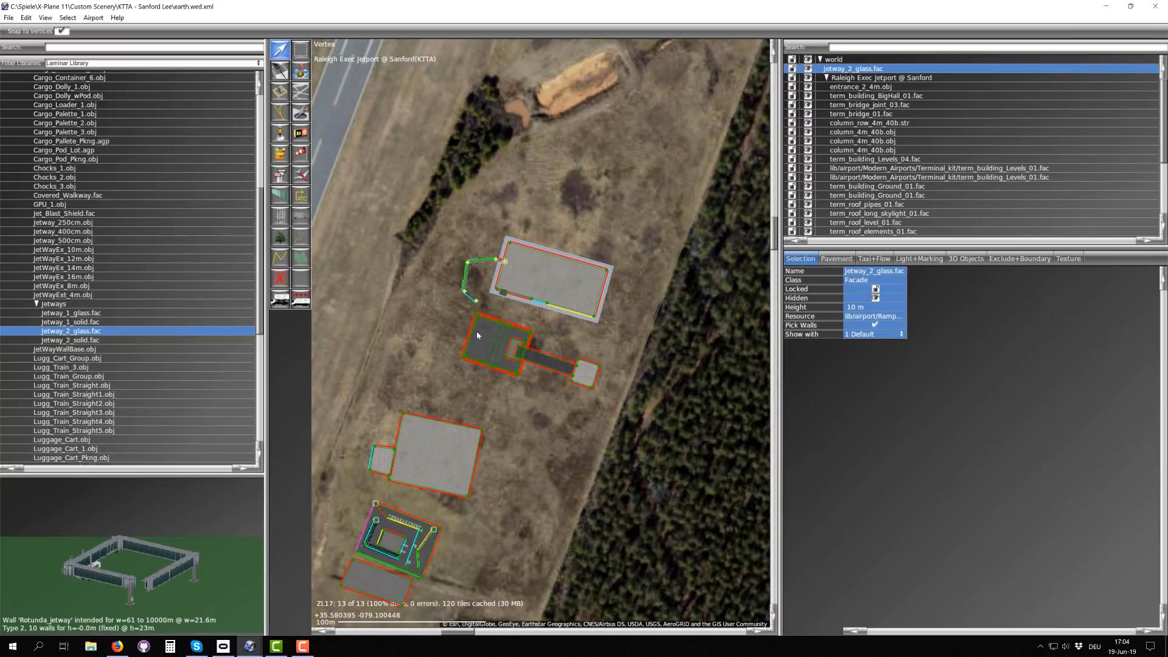
{"action": "right_click_drag", "start_coordinate": [454, 369], "coordinate": [471, 345]}
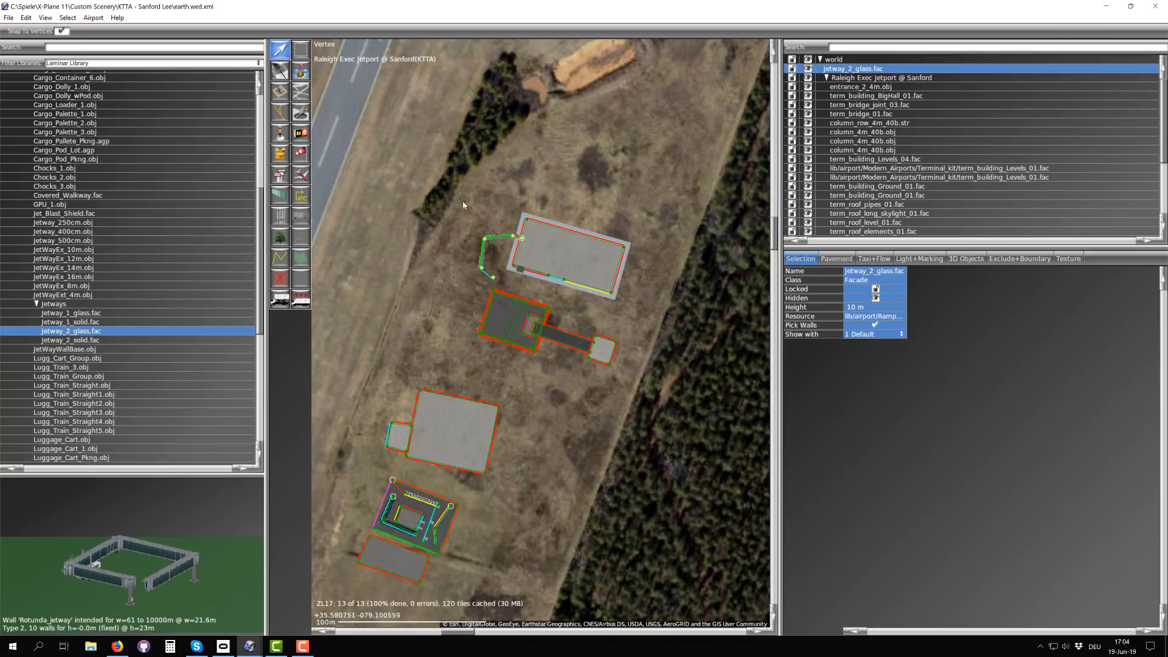
{"action": "left_click_drag", "start_coordinate": [862, 64], "coordinate": [864, 87]}
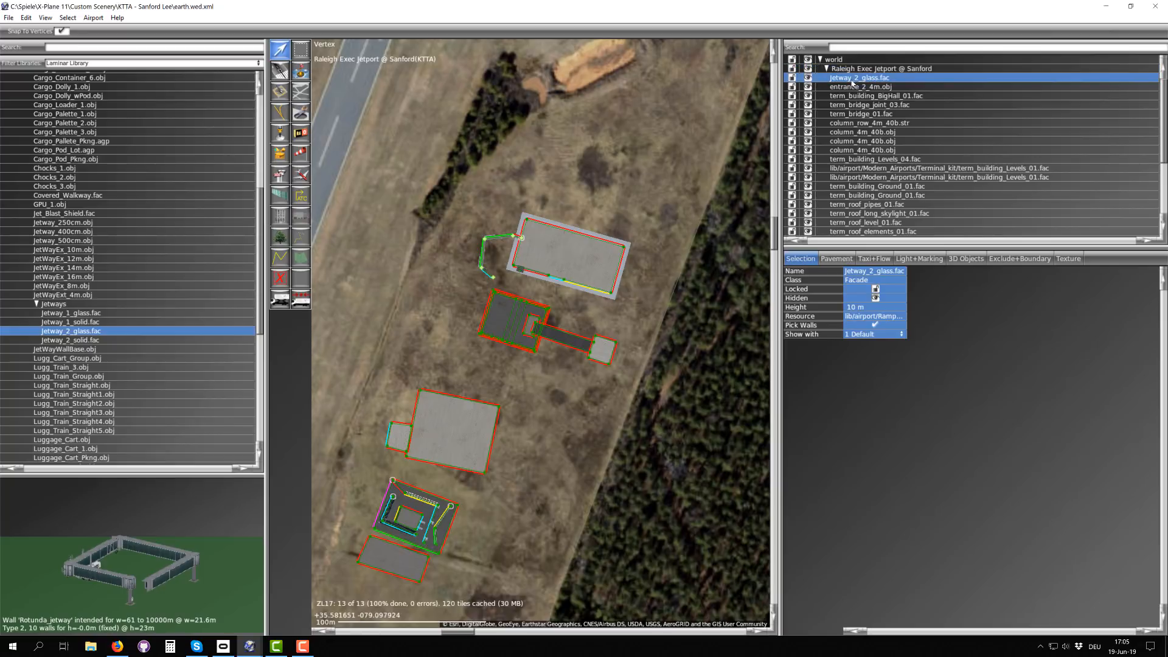
Step: Export the scenery pack and dismiss the alert about runway data validation
{"action": "left_click", "coordinate": [9, 18]}
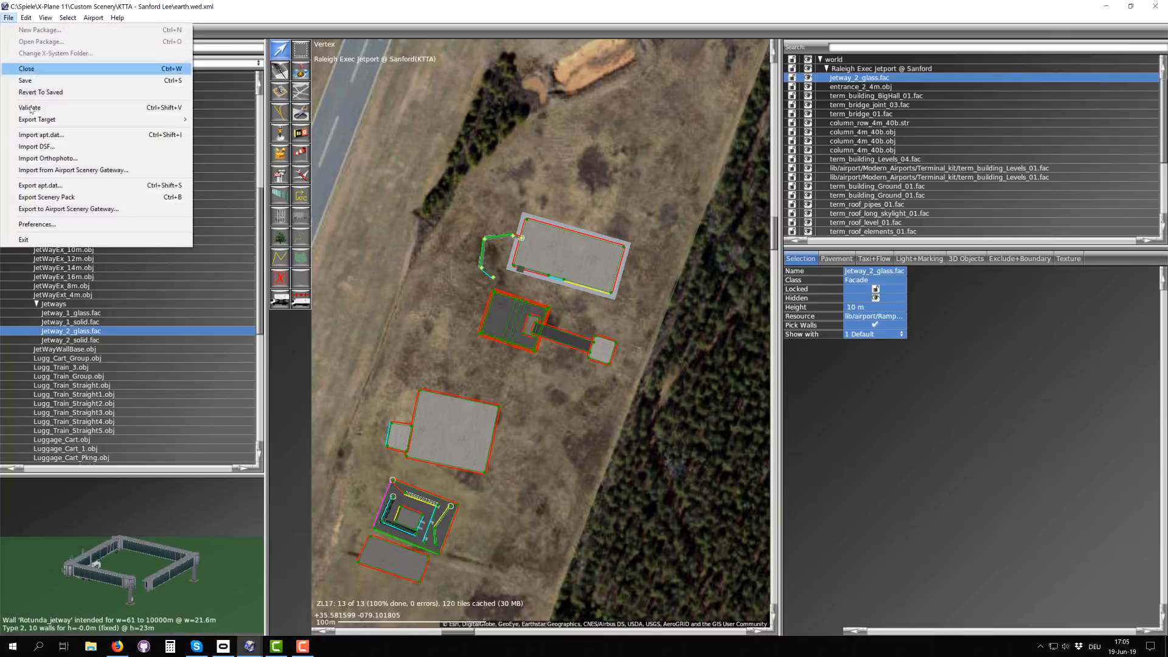
{"action": "left_click", "coordinate": [58, 202]}
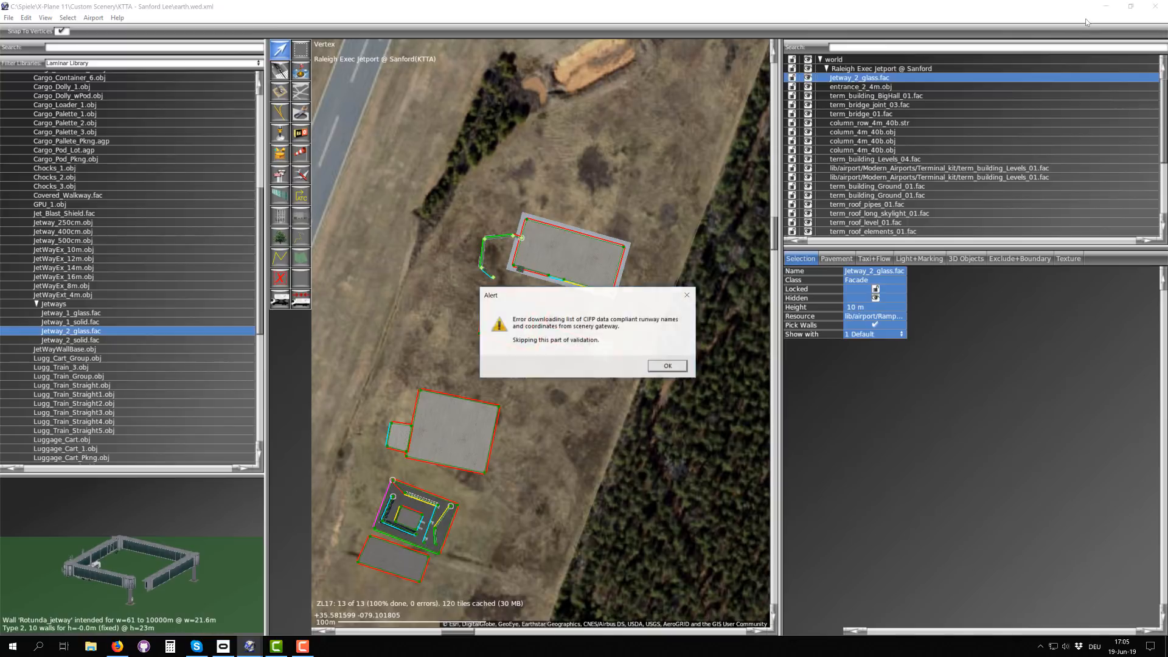
{"action": "left_click", "coordinate": [667, 367]}
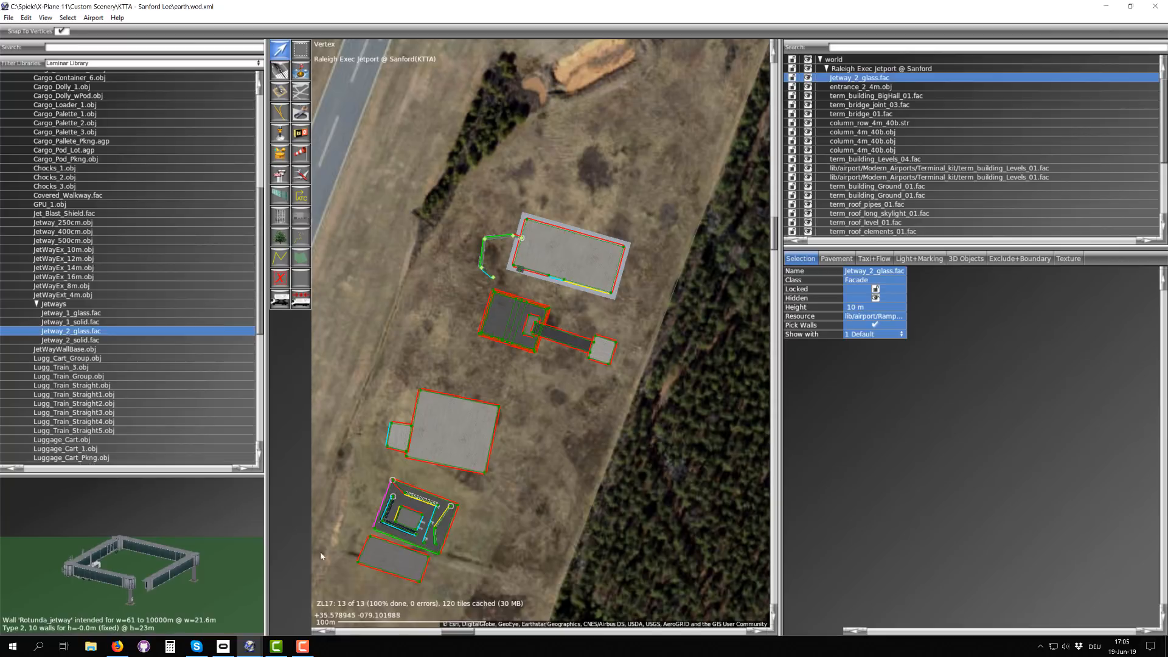
Step: Minimise the open windows and launch X-Plane from the desktop
{"action": "mouse_move", "coordinate": [248, 654]}
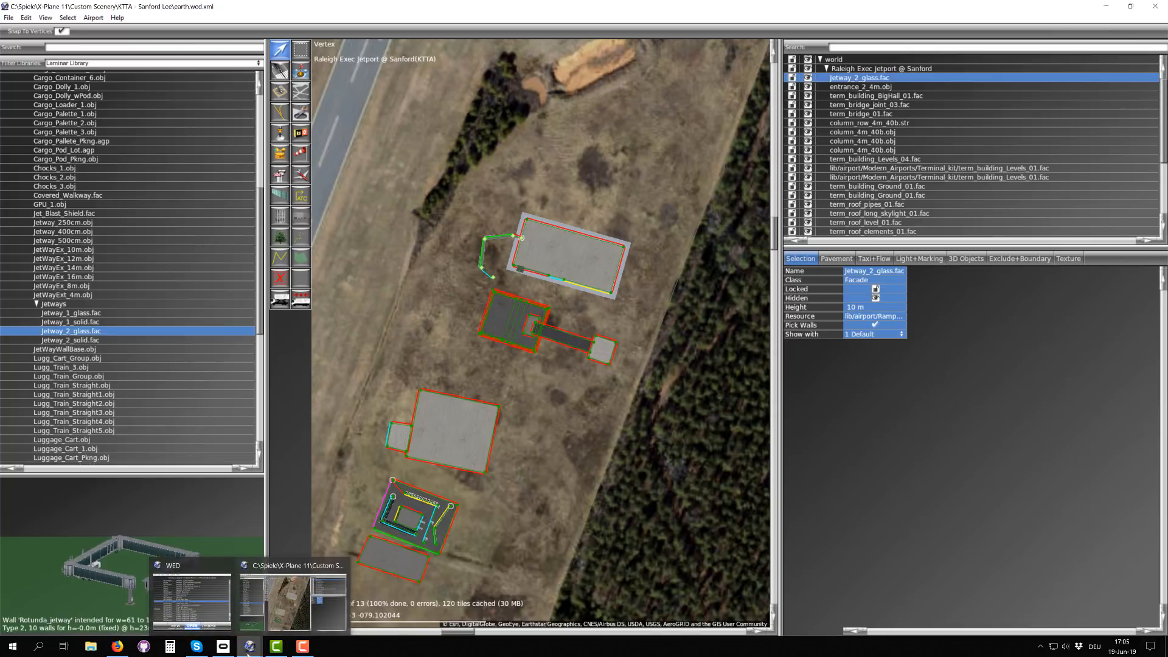
{"action": "left_click", "coordinate": [1105, 9]}
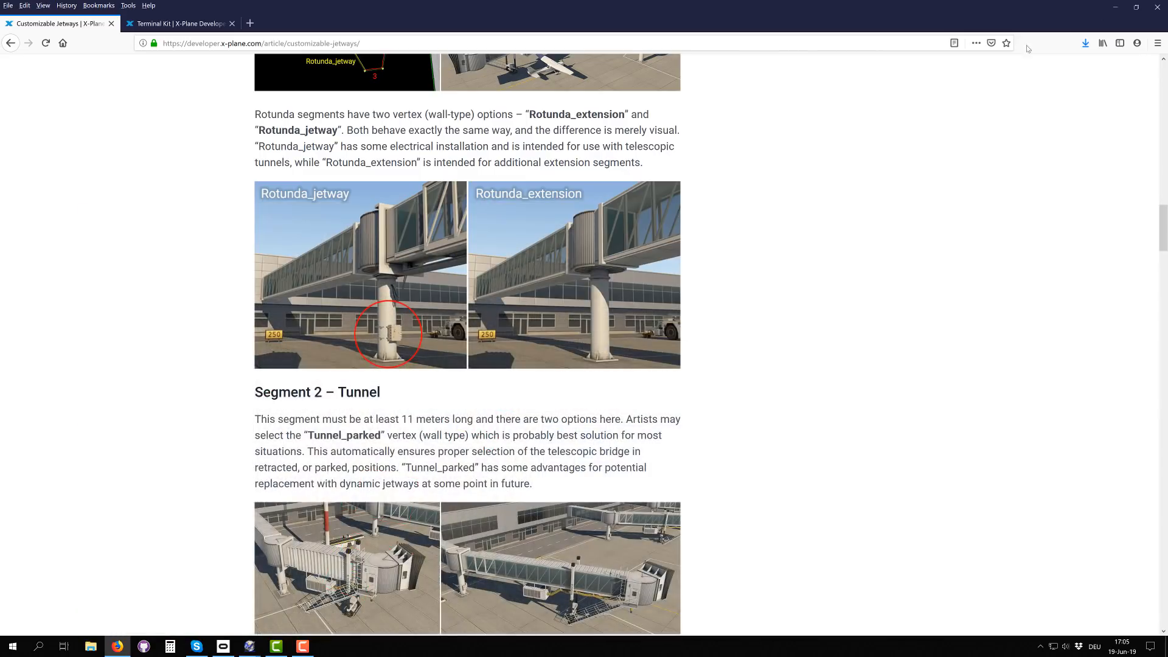
{"action": "left_click", "coordinate": [1116, 7]}
{"action": "double_click", "coordinate": [1054, 278]}
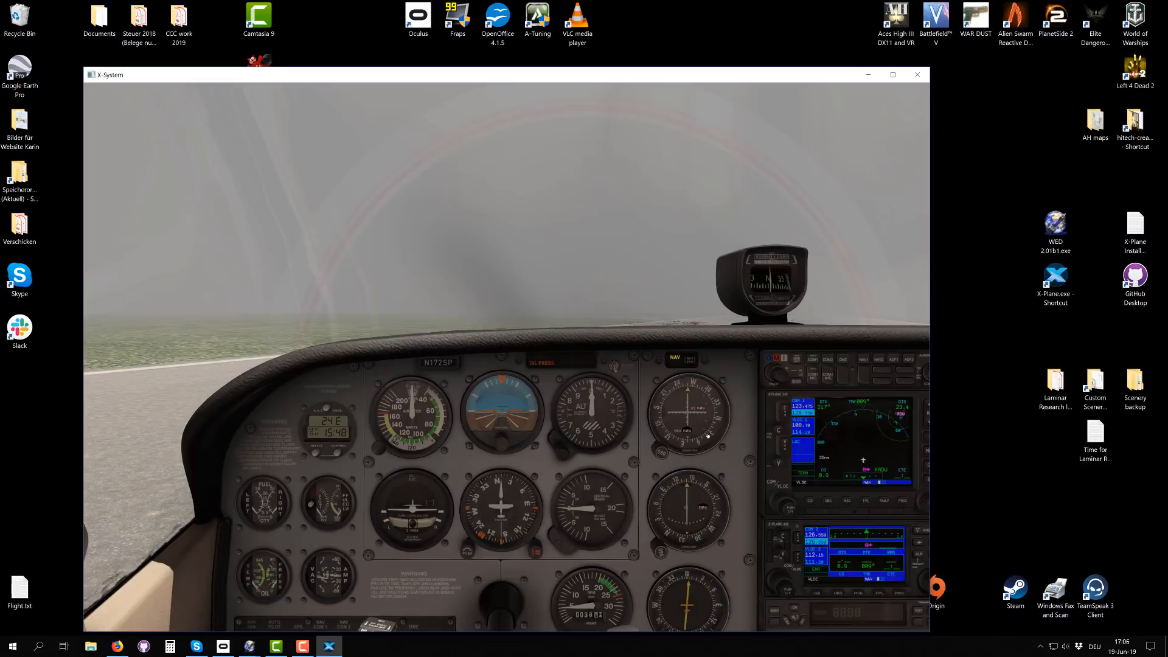
Step: Fly the free camera from the runway to the terminal and look down on the jetway beside the big hall
{"action": "key", "text": "c"}
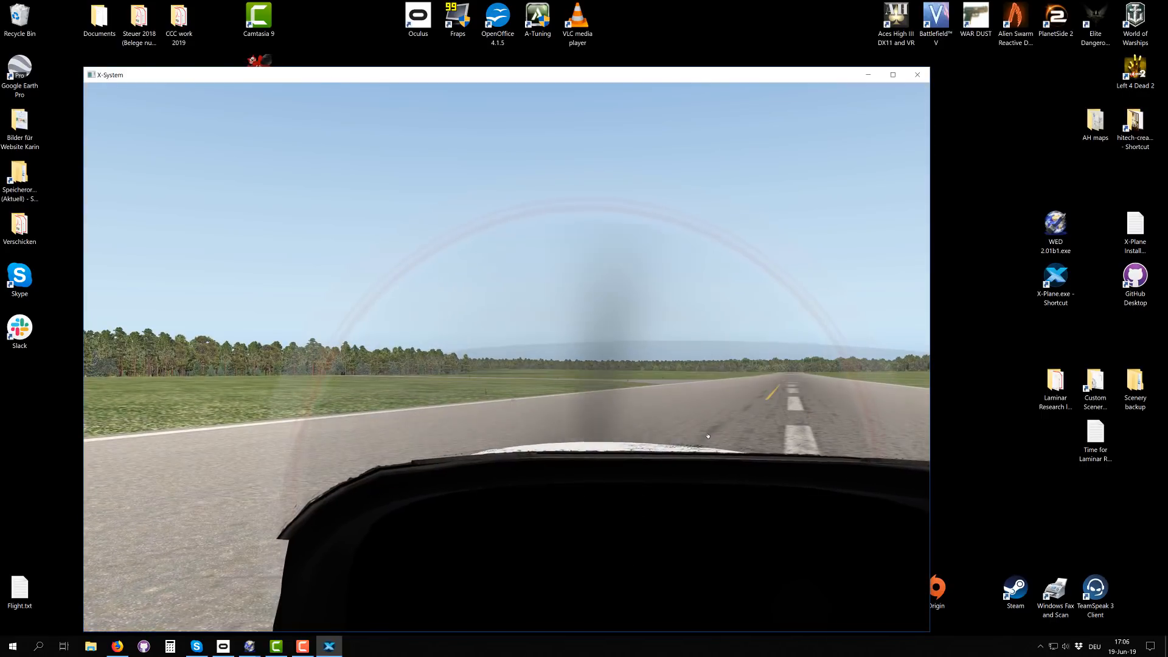
{"action": "key", "text": "Up"}
{"action": "right_click_drag", "start_coordinate": [708, 437], "coordinate": [719, 391]}
{"action": "key", "text": "Up"}
{"action": "key", "text": "period"}
{"action": "right_click_drag", "start_coordinate": [619, 399], "coordinate": [570, 468]}
{"action": "key", "text": "period"}
{"action": "key", "text": "Up"}
{"action": "key", "text": "Right"}
{"action": "key", "text": "Left"}
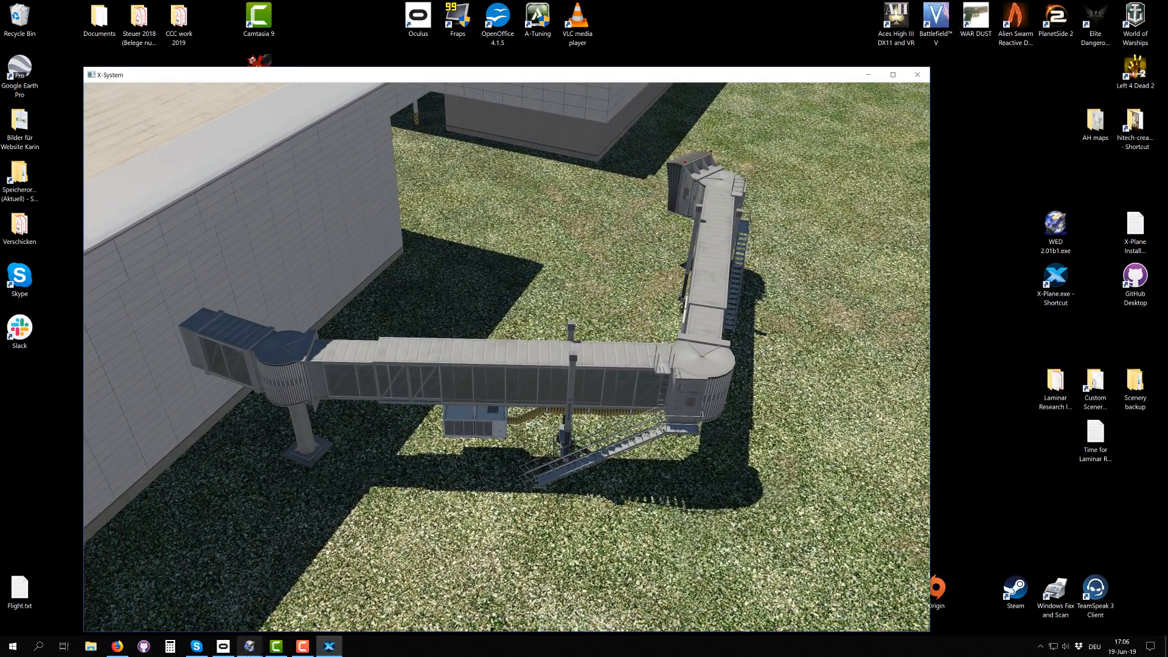
Step: Switch to WorldEditor and select the jetway's corner node between the two tunnel segments to check its wall type
{"action": "left_click", "coordinate": [293, 574]}
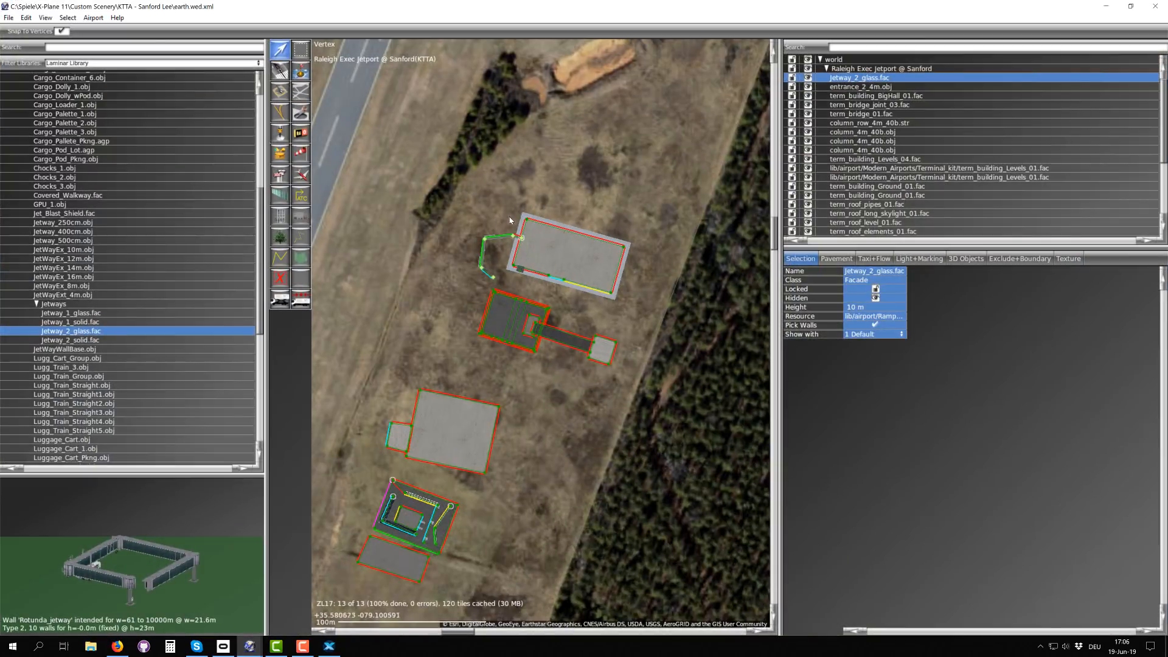
{"action": "scroll", "coordinate": [510, 220], "scroll_direction": "up", "scroll_amount": 5}
{"action": "left_click", "coordinate": [535, 299]}
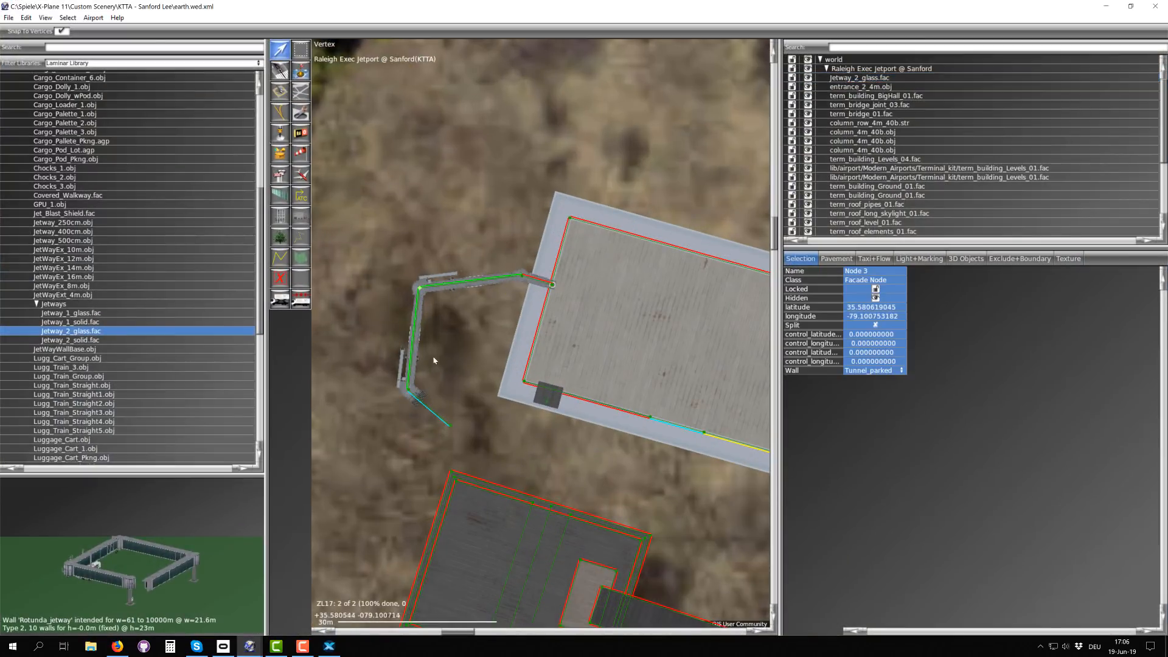
Step: Switch back to X-Plane and examine the jetway's hall connection, the hall's small corner entrance, the wider entrance and the glass front
{"action": "left_click", "coordinate": [328, 646]}
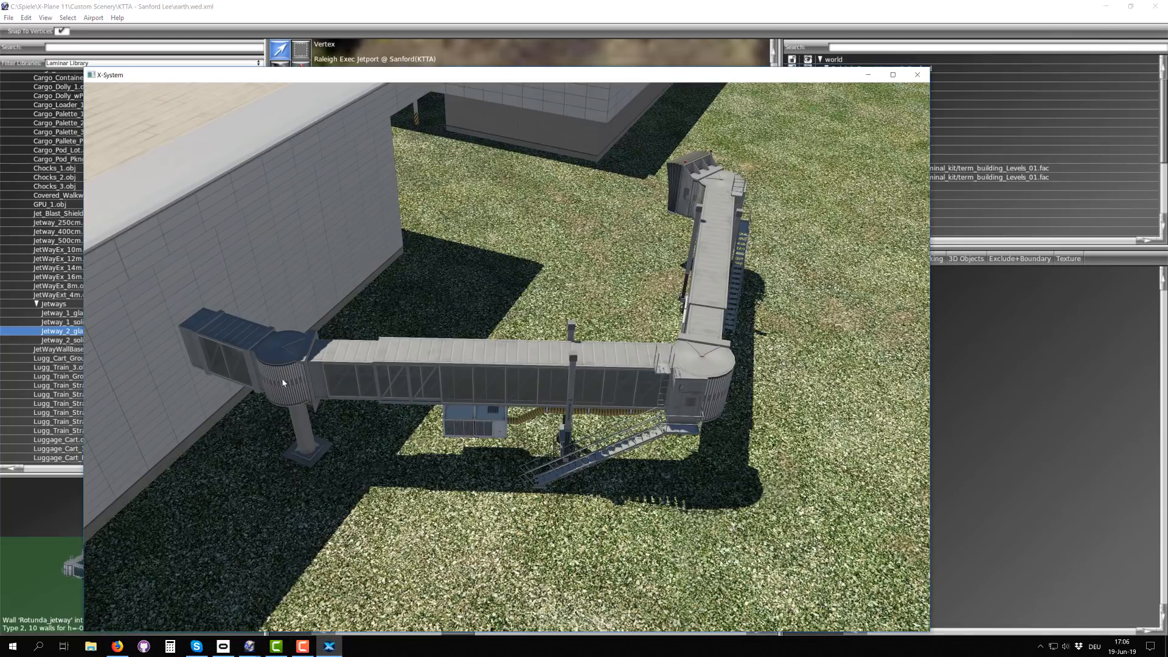
{"action": "key", "text": "Right"}
{"action": "right_click_drag", "start_coordinate": [526, 405], "coordinate": [370, 306]}
{"action": "key", "text": "Right"}
{"action": "key", "text": "Up"}
{"action": "scroll", "coordinate": [414, 334], "scroll_direction": "up", "scroll_amount": 5}
{"action": "scroll", "coordinate": [396, 338], "scroll_direction": "down", "scroll_amount": 3}
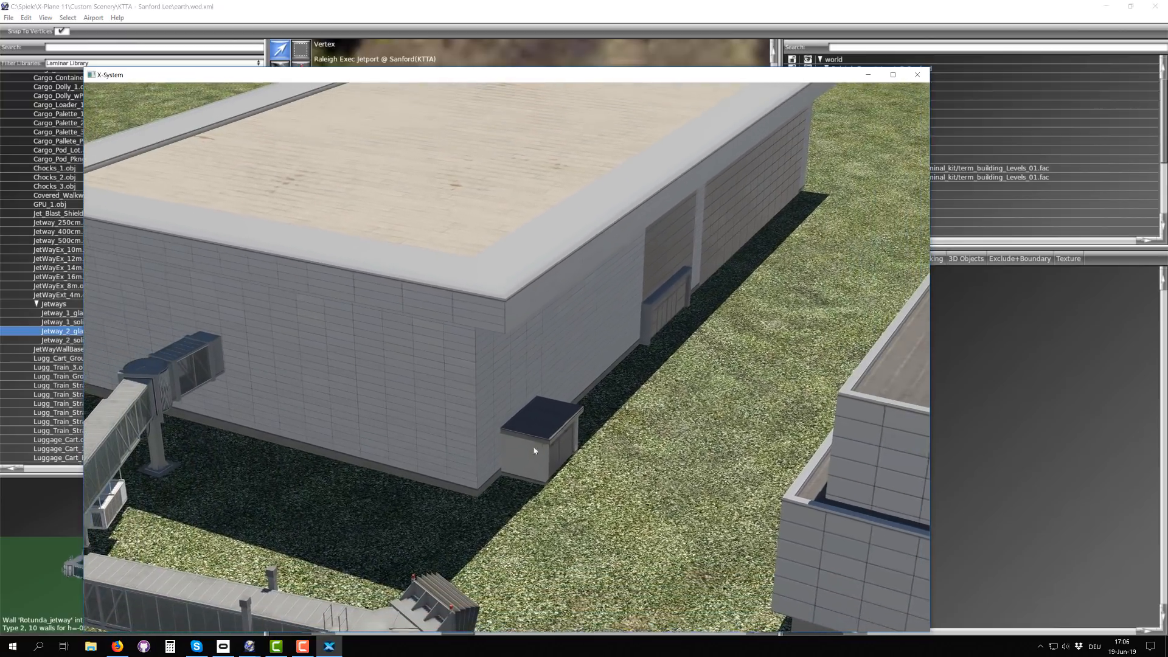
{"action": "scroll", "coordinate": [569, 465], "scroll_direction": "up", "scroll_amount": 4}
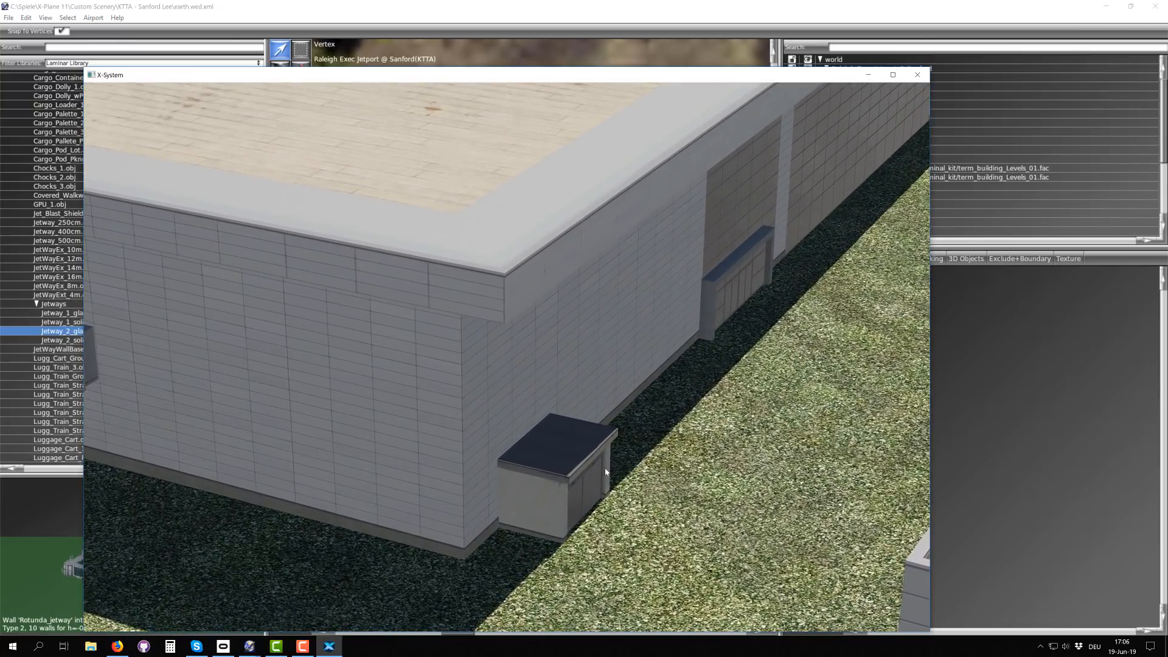
{"action": "scroll", "coordinate": [668, 334], "scroll_direction": "down", "scroll_amount": 2}
{"action": "right_click_drag", "start_coordinate": [712, 266], "coordinate": [374, 430]}
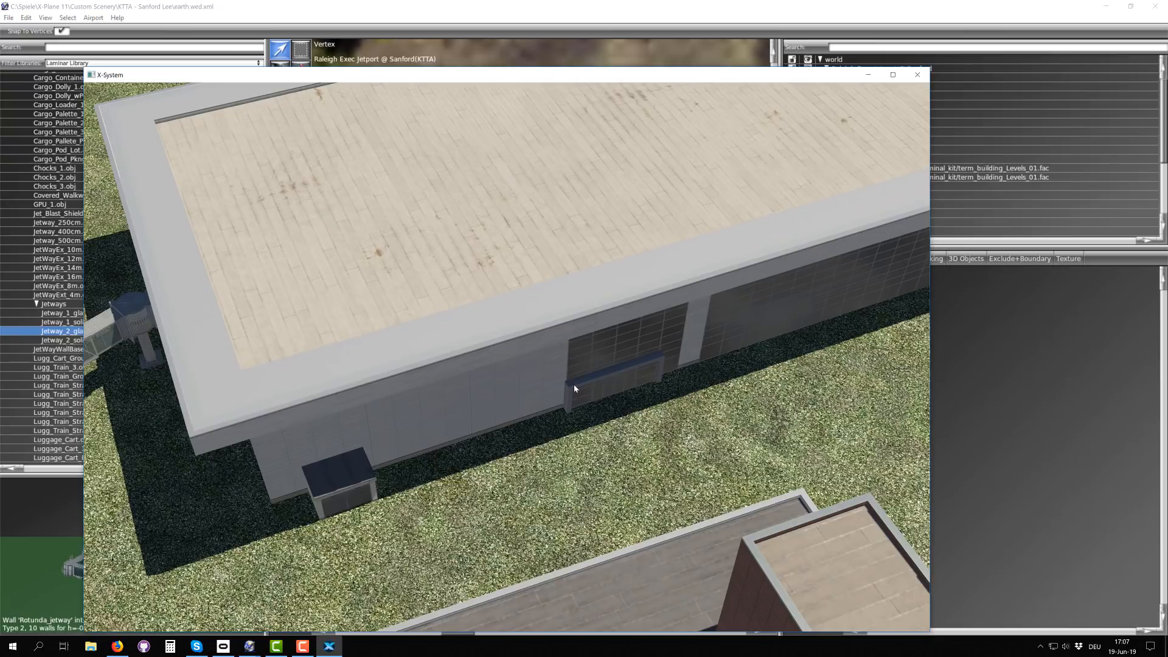
{"action": "scroll", "coordinate": [589, 379], "scroll_direction": "down", "scroll_amount": 5}
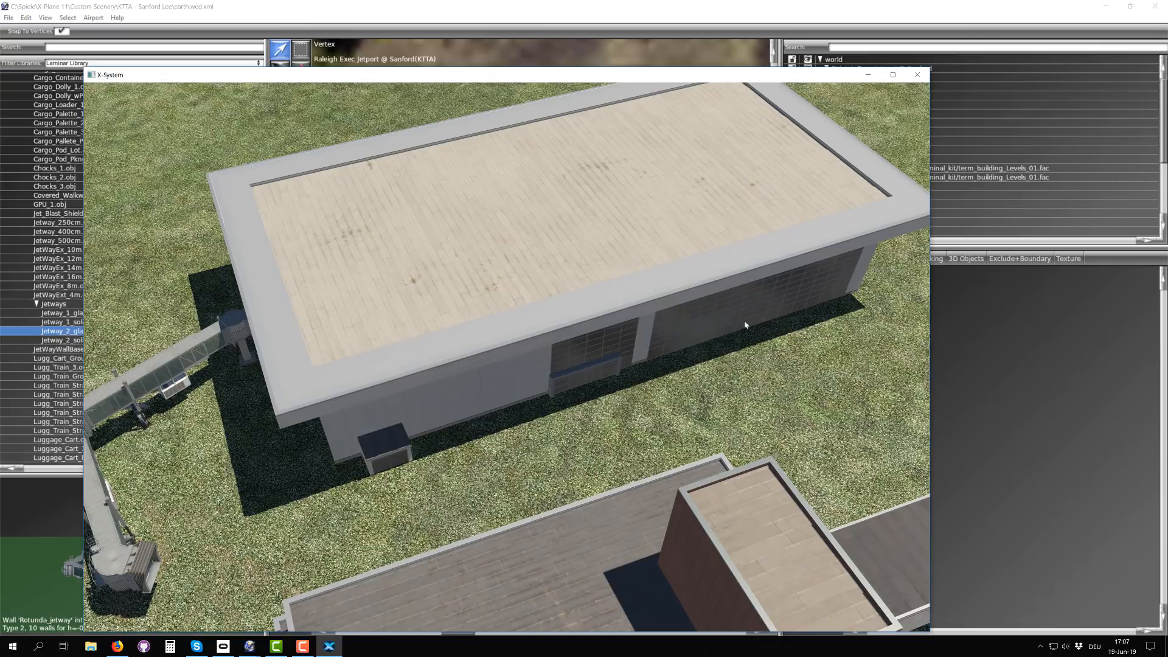
Step: Examine the multi-level building's overhanging levels, striped ground columns, brick tower and connecting bridge from several heights
{"action": "right_click_drag", "start_coordinate": [423, 407], "coordinate": [250, 386]}
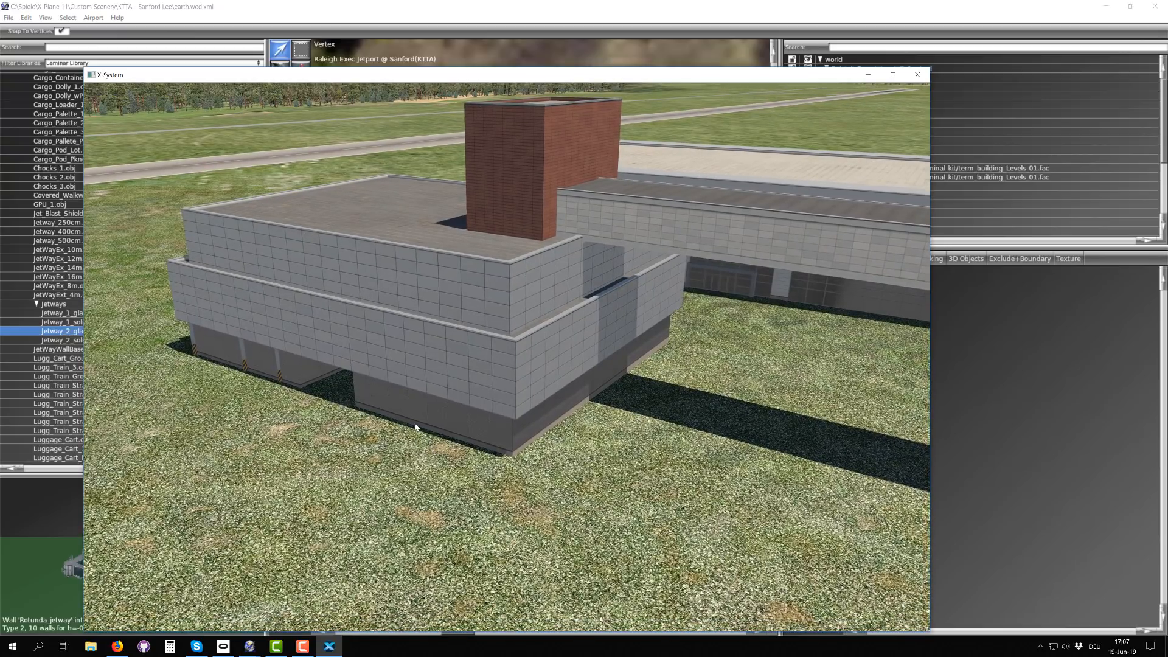
{"action": "right_click_drag", "start_coordinate": [432, 426], "coordinate": [306, 363]}
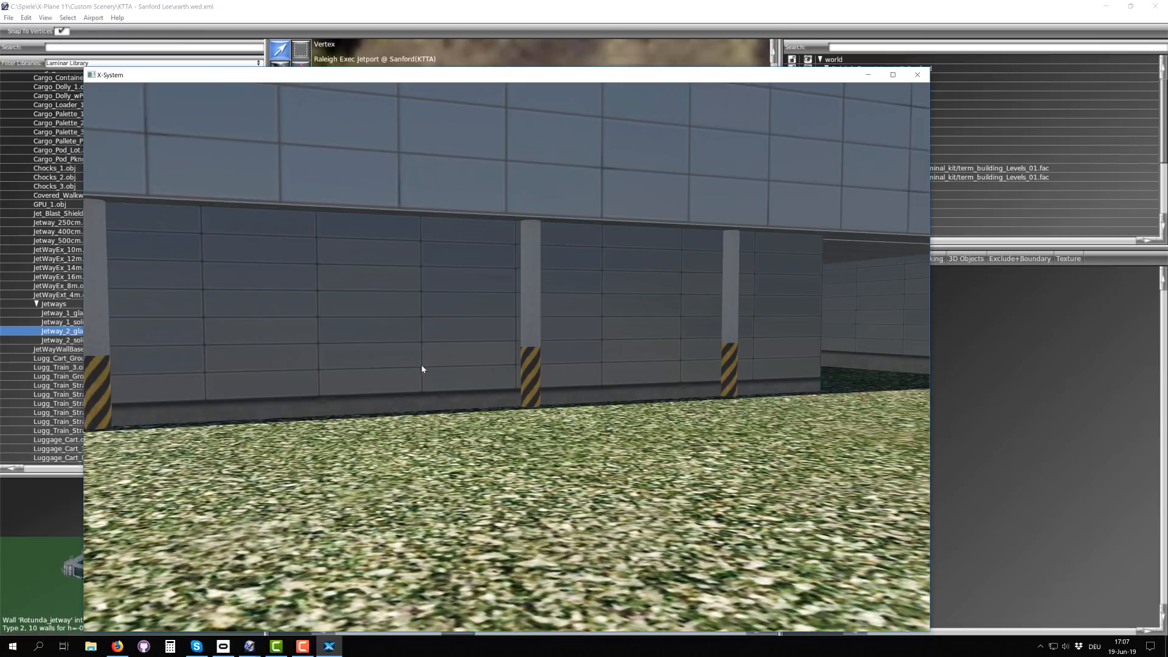
{"action": "key", "text": "Up"}
{"action": "right_click_drag", "start_coordinate": [422, 365], "coordinate": [381, 346]}
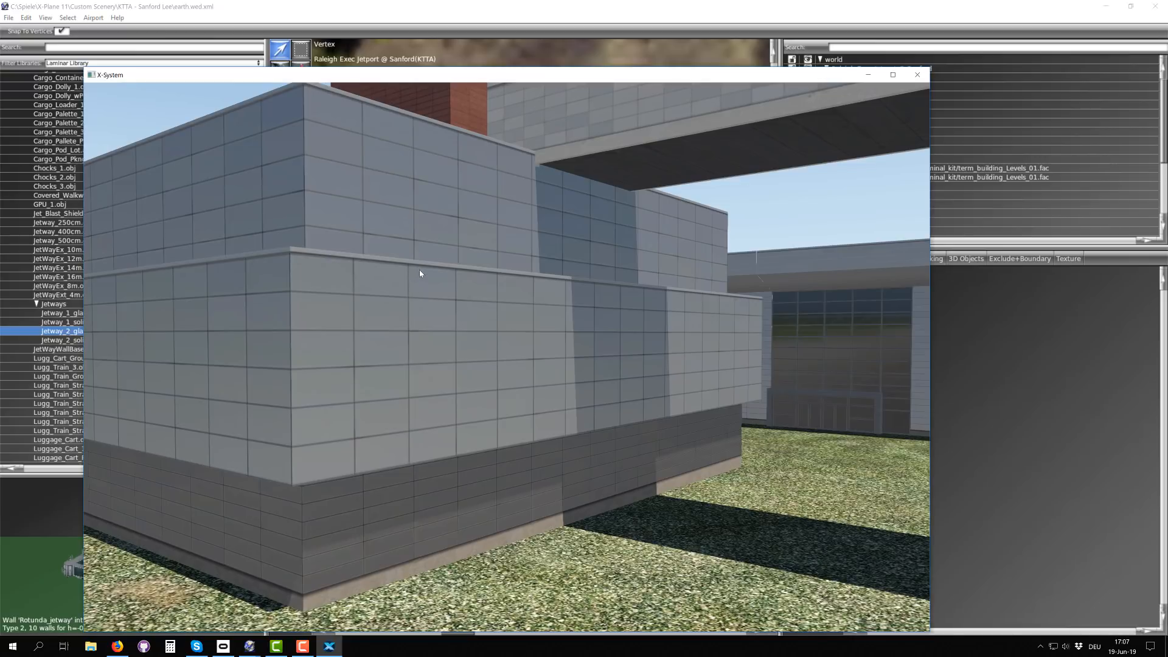
{"action": "right_click_drag", "start_coordinate": [418, 268], "coordinate": [435, 372]}
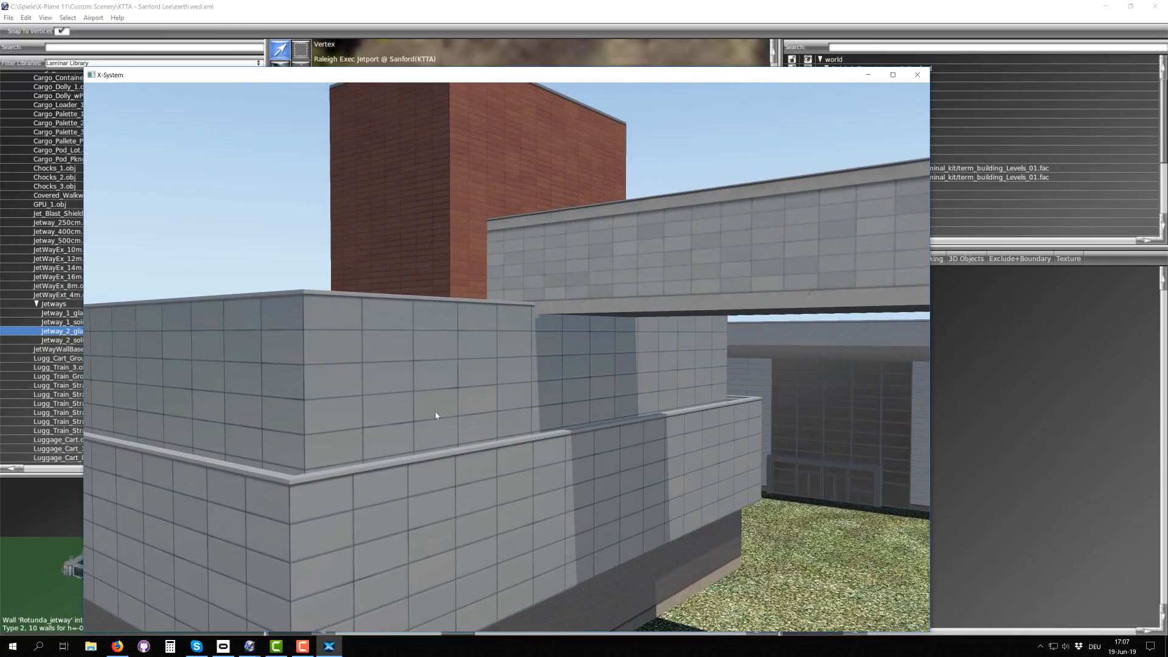
{"action": "key", "text": "Left"}
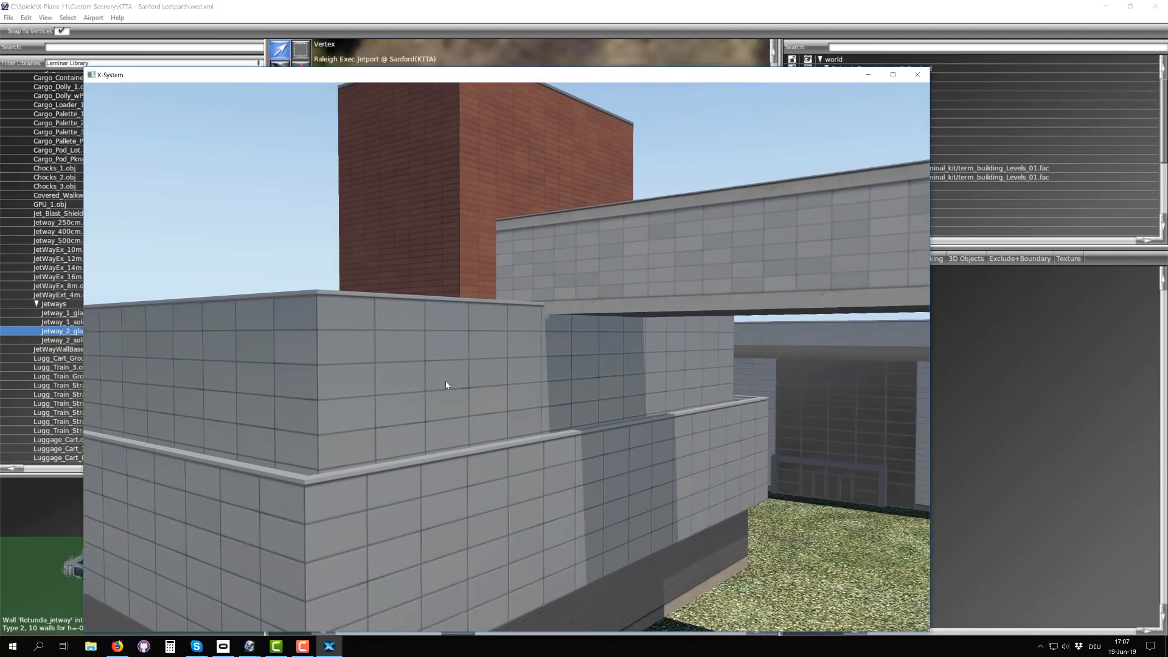
{"action": "right_click_drag", "start_coordinate": [445, 380], "coordinate": [559, 479]}
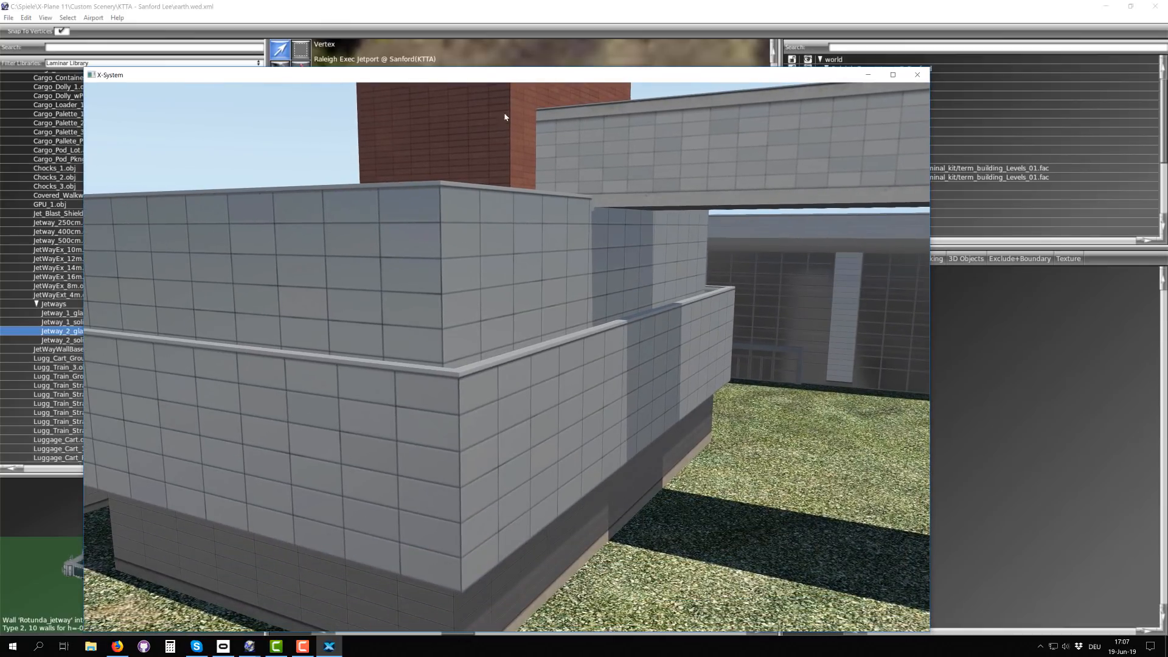
{"action": "key", "text": "Up"}
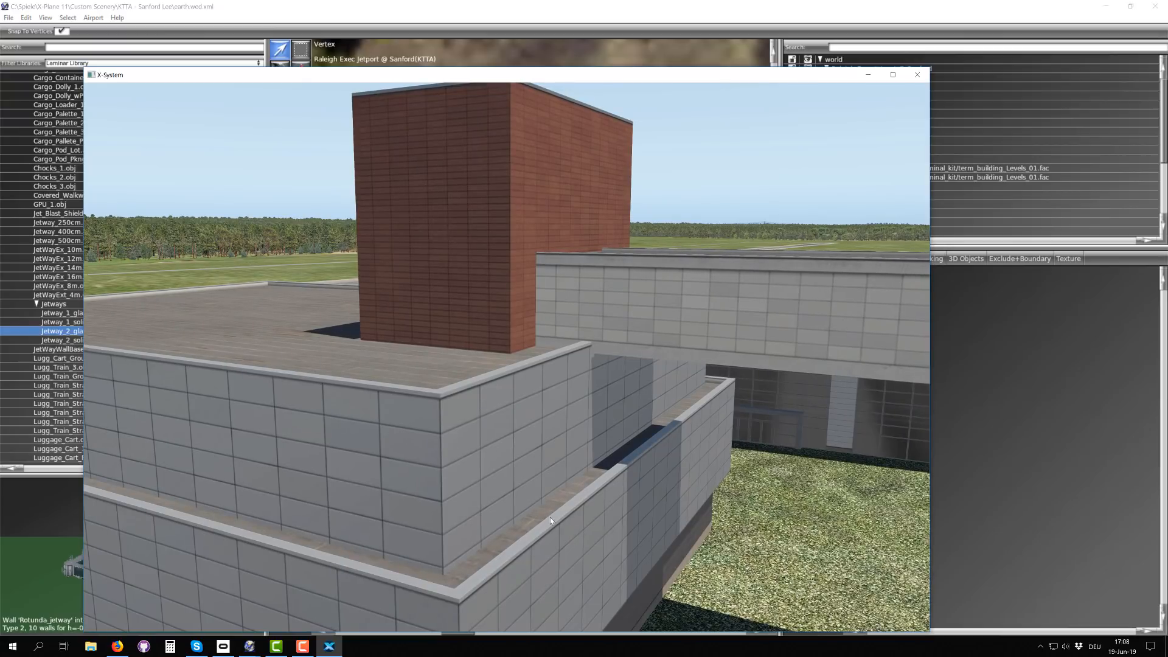
Step: Inspect the brick tower's wall and the narrow ledge between the stacked levels from close up
{"action": "right_click_drag", "start_coordinate": [547, 516], "coordinate": [603, 487]}
{"action": "key", "text": "period"}
{"action": "key", "text": "period"}
{"action": "key", "text": "Left"}
{"action": "key", "text": "Right"}
{"action": "key", "text": "Right"}
{"action": "key", "text": "Left"}
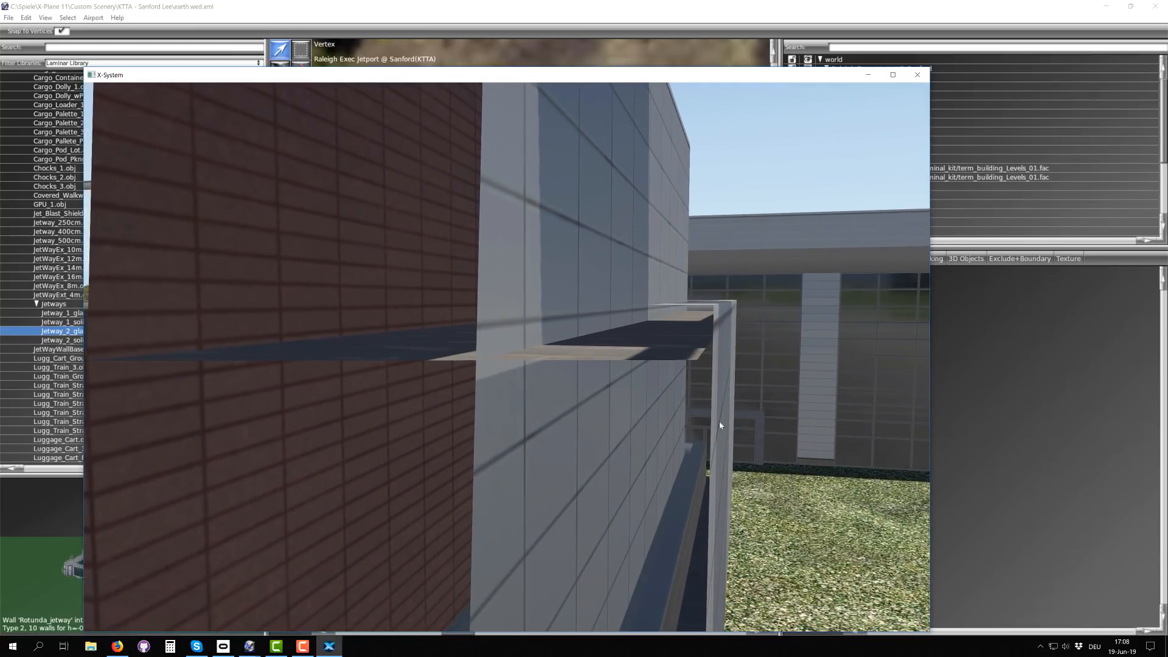
{"action": "key", "text": "Right"}
{"action": "right_click_drag", "start_coordinate": [718, 465], "coordinate": [499, 394]}
Step: Compare the whole terminal complex from far away with the multi-level building's walls and ledge at close range
{"action": "scroll", "coordinate": [503, 433], "scroll_direction": "down", "scroll_amount": 15}
{"action": "scroll", "coordinate": [498, 471], "scroll_direction": "down", "scroll_amount": 5}
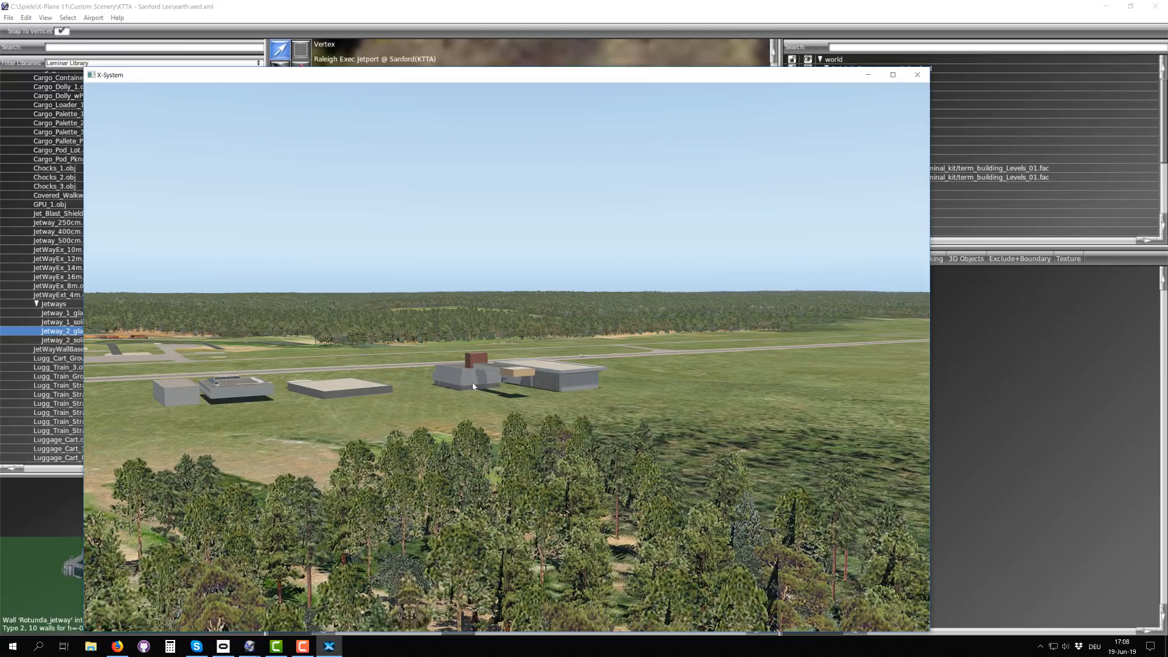
{"action": "scroll", "coordinate": [473, 382], "scroll_direction": "up", "scroll_amount": 10}
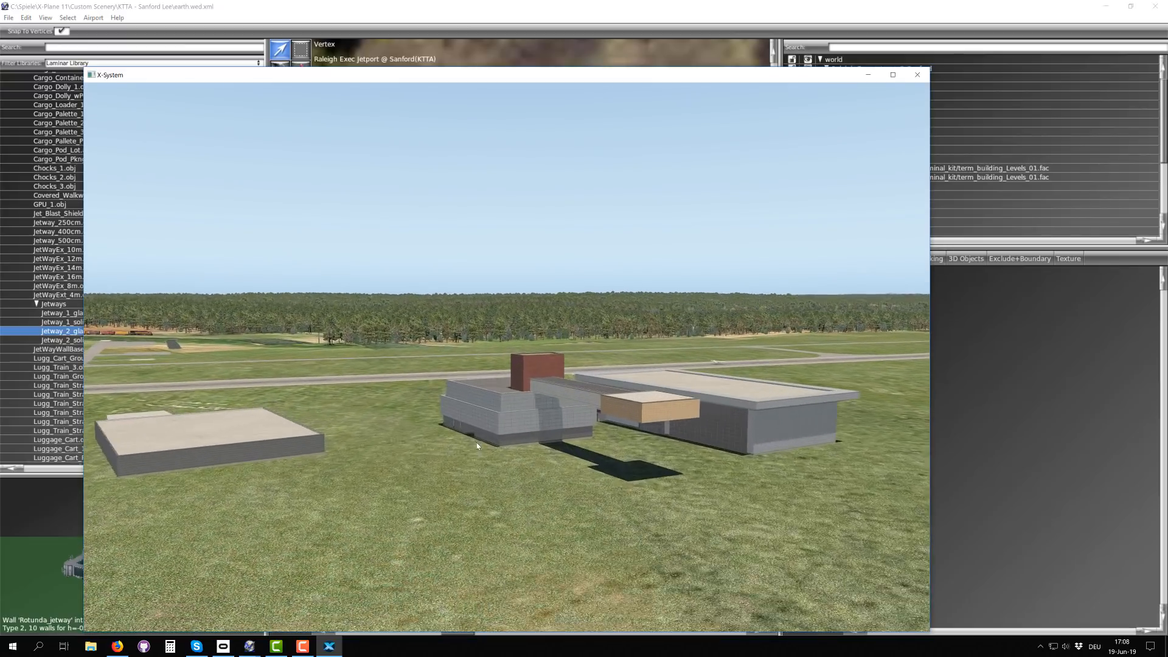
{"action": "scroll", "coordinate": [477, 446], "scroll_direction": "up", "scroll_amount": 10}
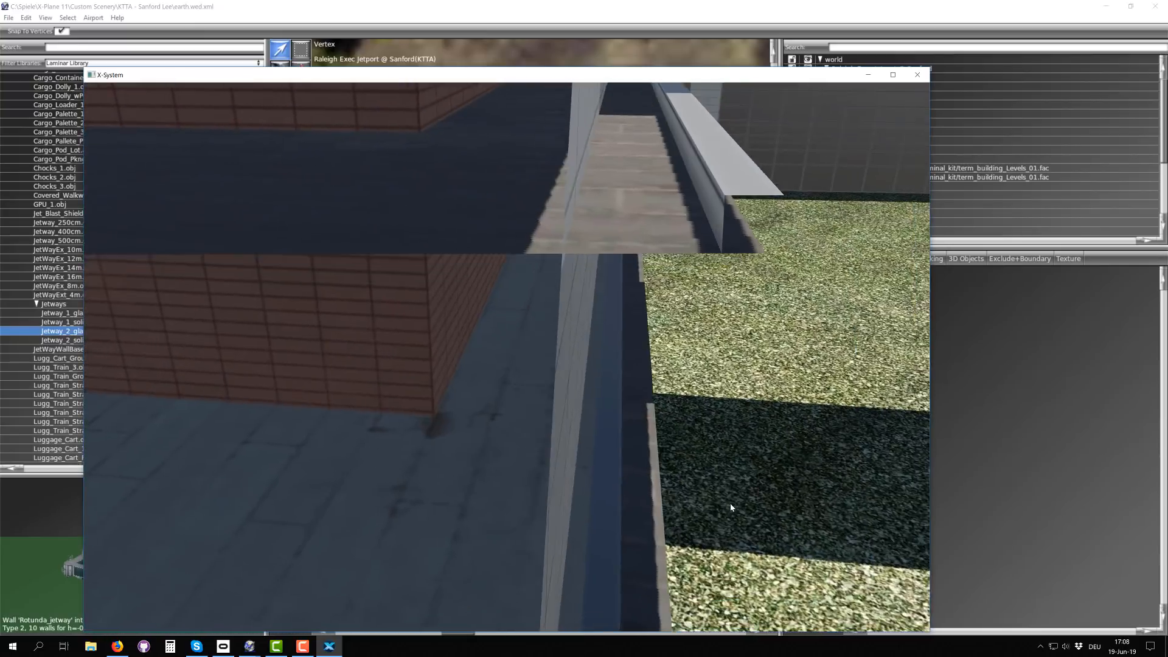
{"action": "right_click_drag", "start_coordinate": [732, 508], "coordinate": [583, 430]}
{"action": "key", "text": "Right"}
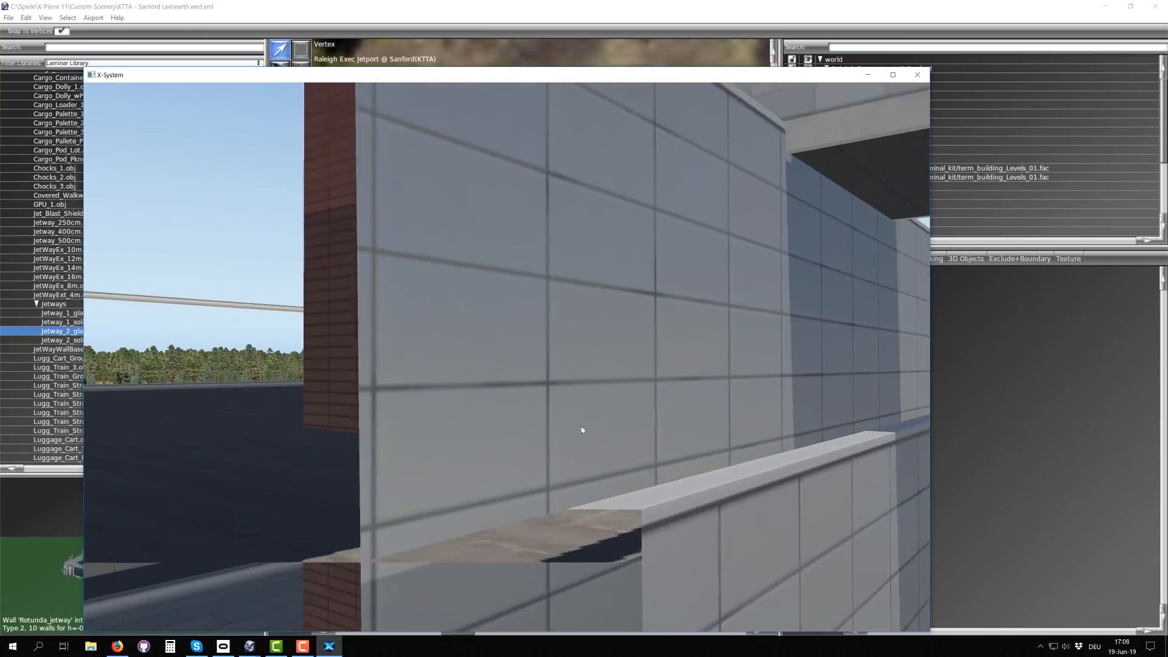
{"action": "scroll", "coordinate": [579, 424], "scroll_direction": "down", "scroll_amount": 10}
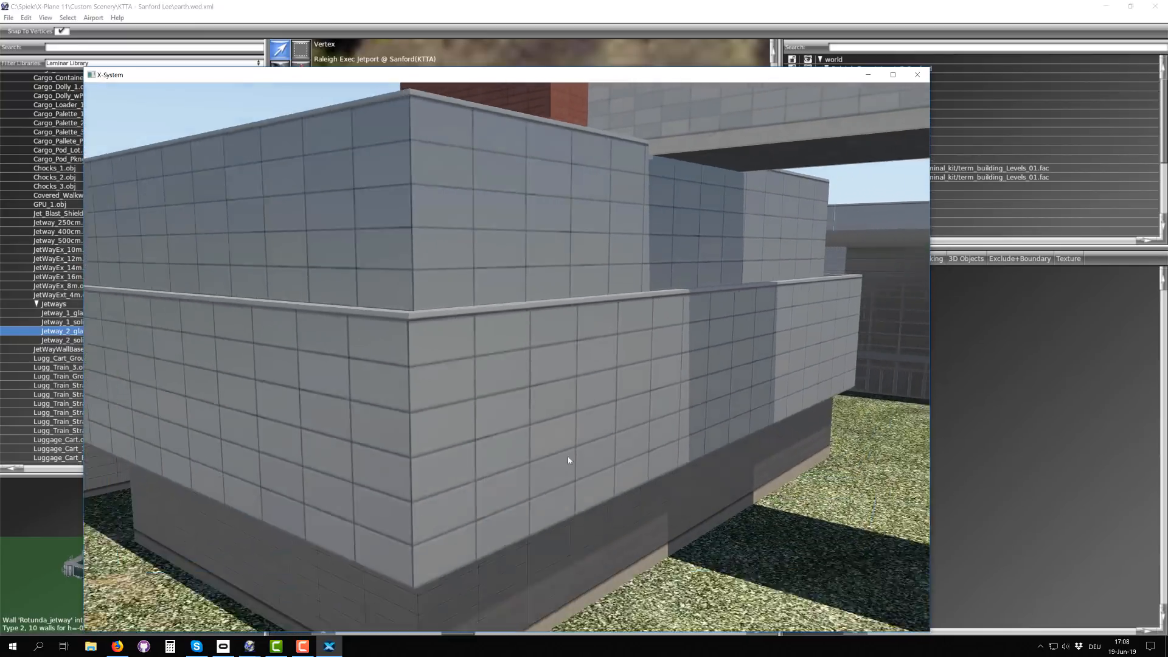
Step: Back the camera away and examine the spacing between the multi-level building's stacked facades
{"action": "scroll", "coordinate": [568, 459], "scroll_direction": "down", "scroll_amount": 4}
{"action": "key", "text": "Left"}
{"action": "key", "text": "Up"}
{"action": "right_click_drag", "start_coordinate": [538, 419], "coordinate": [339, 389]}
{"action": "key", "text": "Left"}
{"action": "key", "text": "Left"}
{"action": "key", "text": "Right"}
{"action": "right_click_drag", "start_coordinate": [505, 401], "coordinate": [356, 413]}
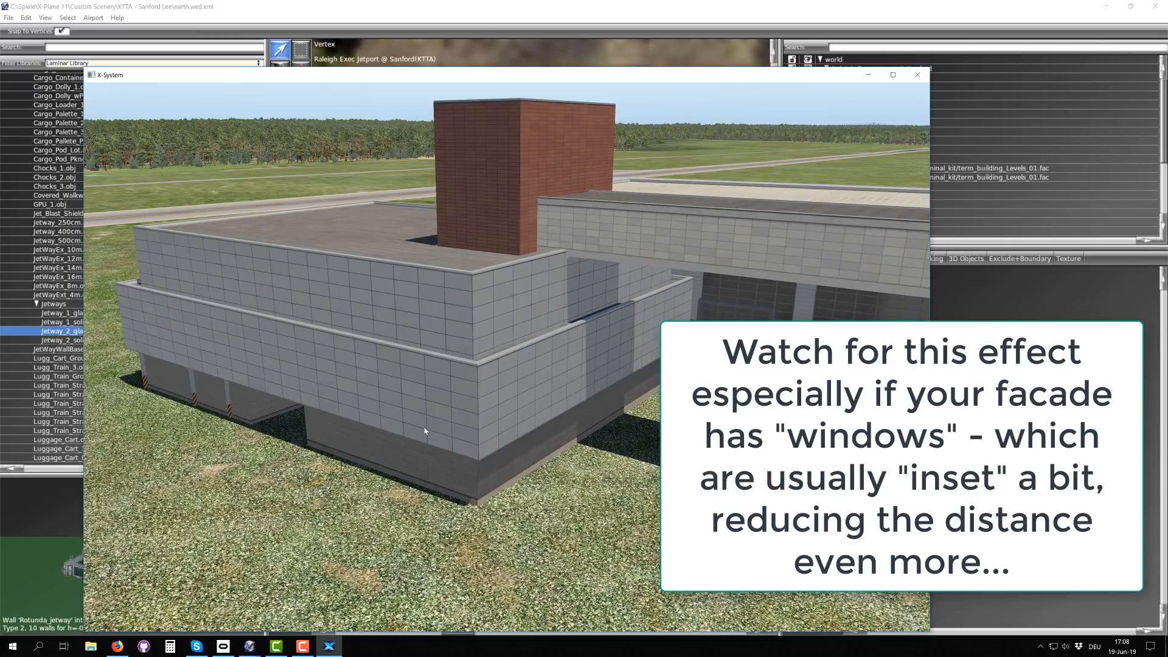
Step: Circle to the bridge side and examine how the bridge joins the brick tower and the end building in front of the hall
{"action": "right_click_drag", "start_coordinate": [424, 431], "coordinate": [174, 361]}
{"action": "key", "text": "Right"}
{"action": "key", "text": "Left"}
{"action": "key", "text": "Left"}
{"action": "key", "text": "Left"}
{"action": "key", "text": "Up"}
{"action": "key", "text": "Right"}
{"action": "key", "text": "Right"}
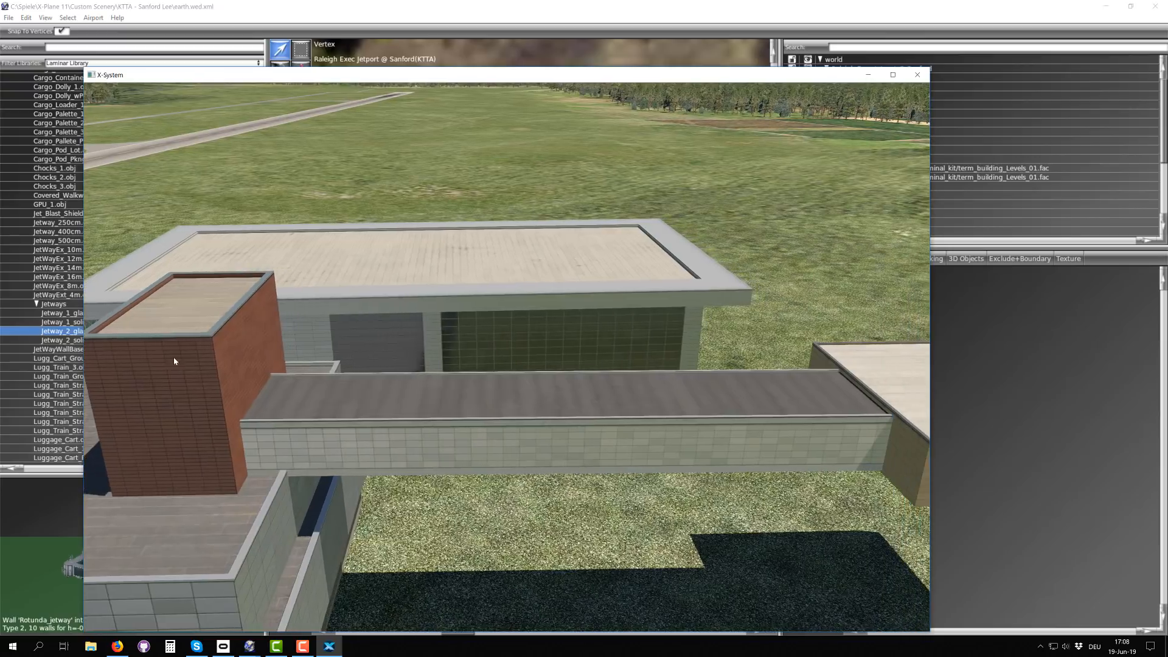
{"action": "right_click_drag", "start_coordinate": [290, 350], "coordinate": [259, 353]}
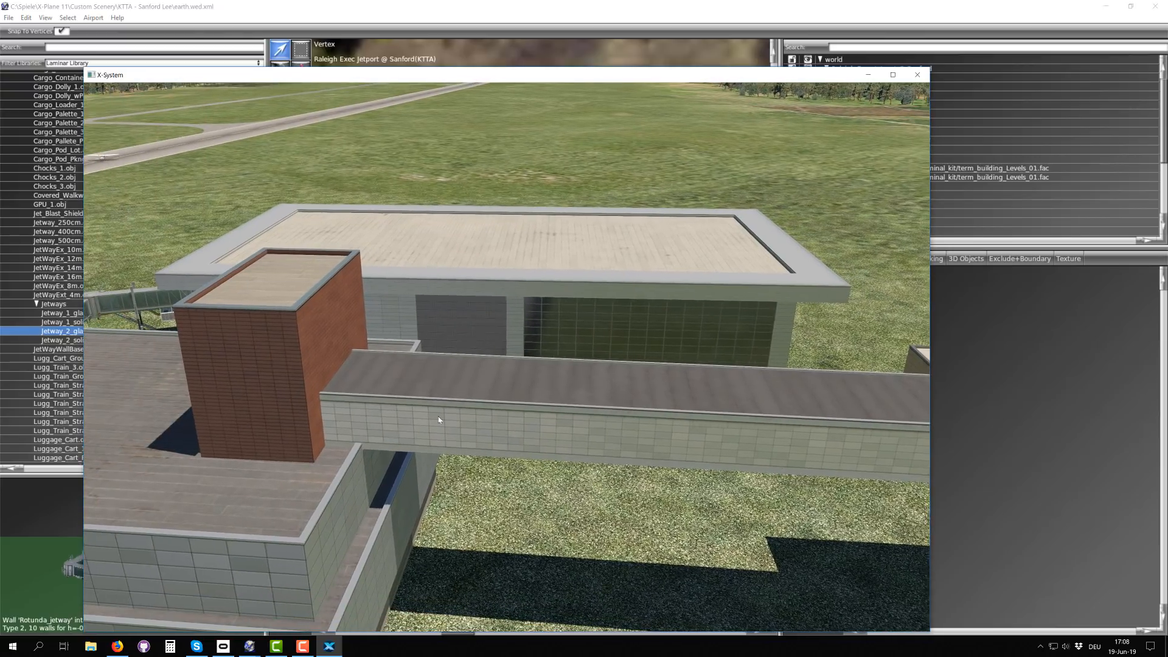
Step: Examine the bridge's far end and the end building from several sides, including its outer walls and roof
{"action": "right_click_drag", "start_coordinate": [439, 420], "coordinate": [325, 449]}
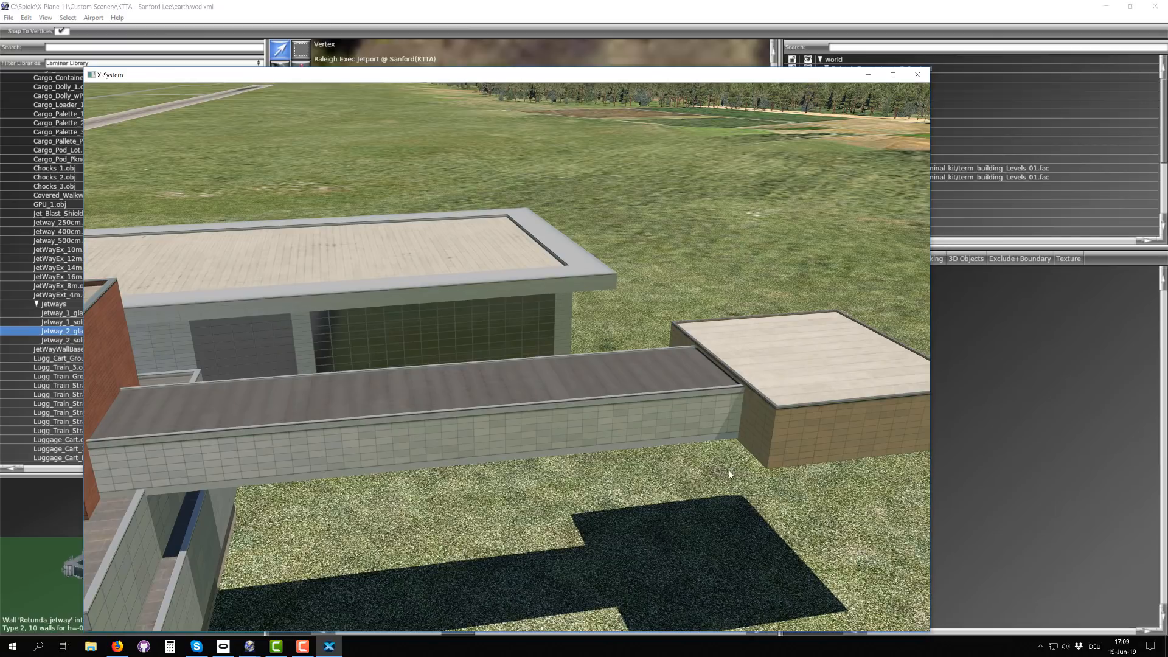
{"action": "key", "text": "Right"}
{"action": "right_click_drag", "start_coordinate": [729, 474], "coordinate": [588, 434]}
{"action": "key", "text": "Down"}
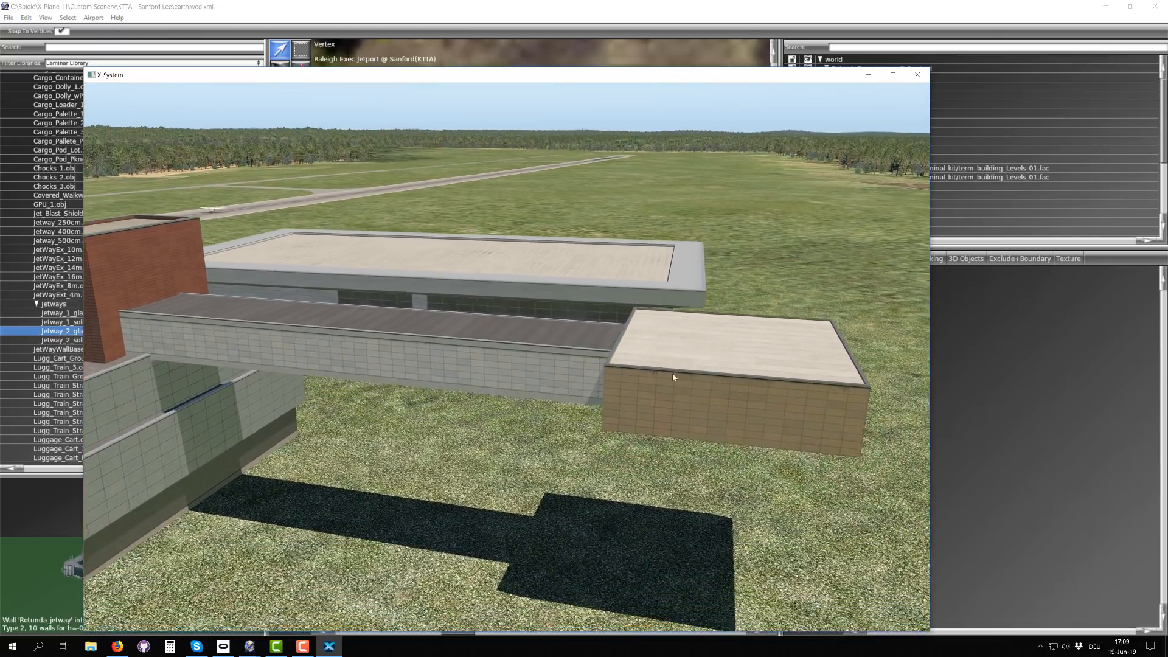
{"action": "right_click_drag", "start_coordinate": [673, 373], "coordinate": [775, 364]}
{"action": "key", "text": "Left"}
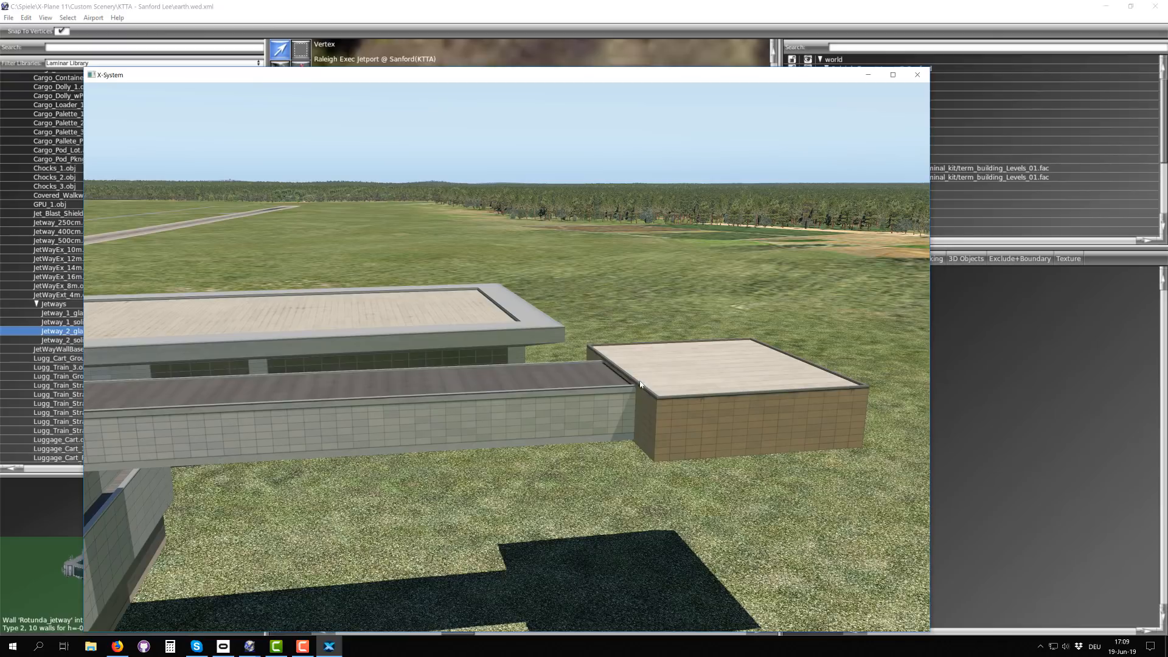
{"action": "right_click_drag", "start_coordinate": [754, 384], "coordinate": [486, 377]}
{"action": "key", "text": "Right"}
{"action": "key", "text": "Right"}
{"action": "right_click_drag", "start_coordinate": [706, 384], "coordinate": [344, 402]}
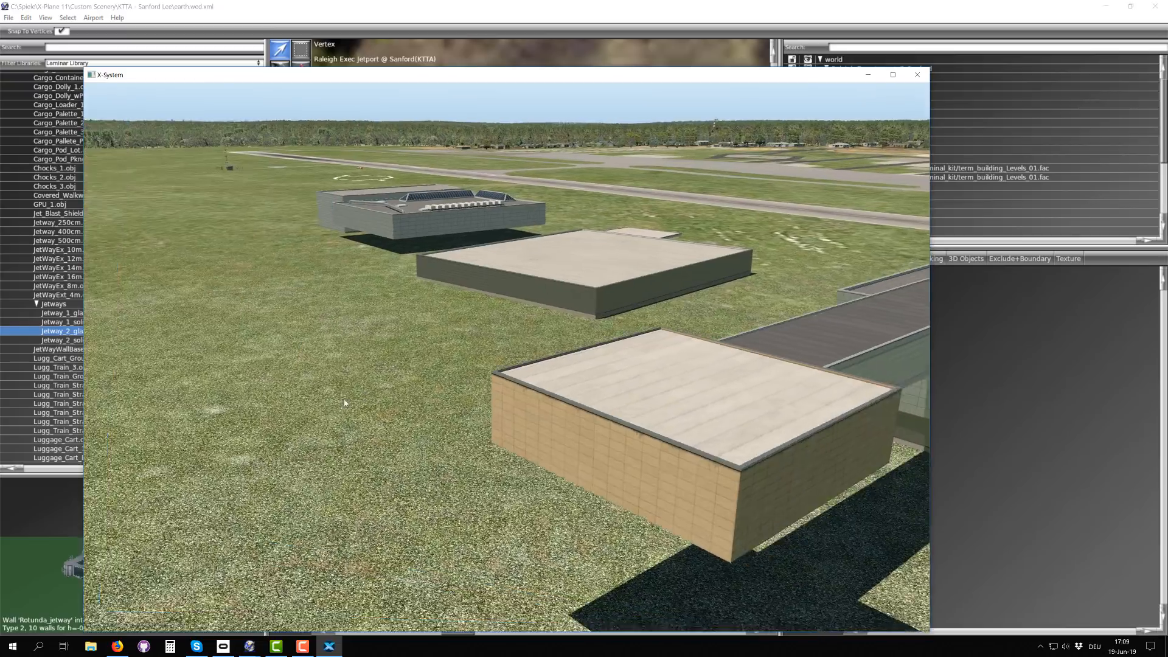
{"action": "key", "text": "Right"}
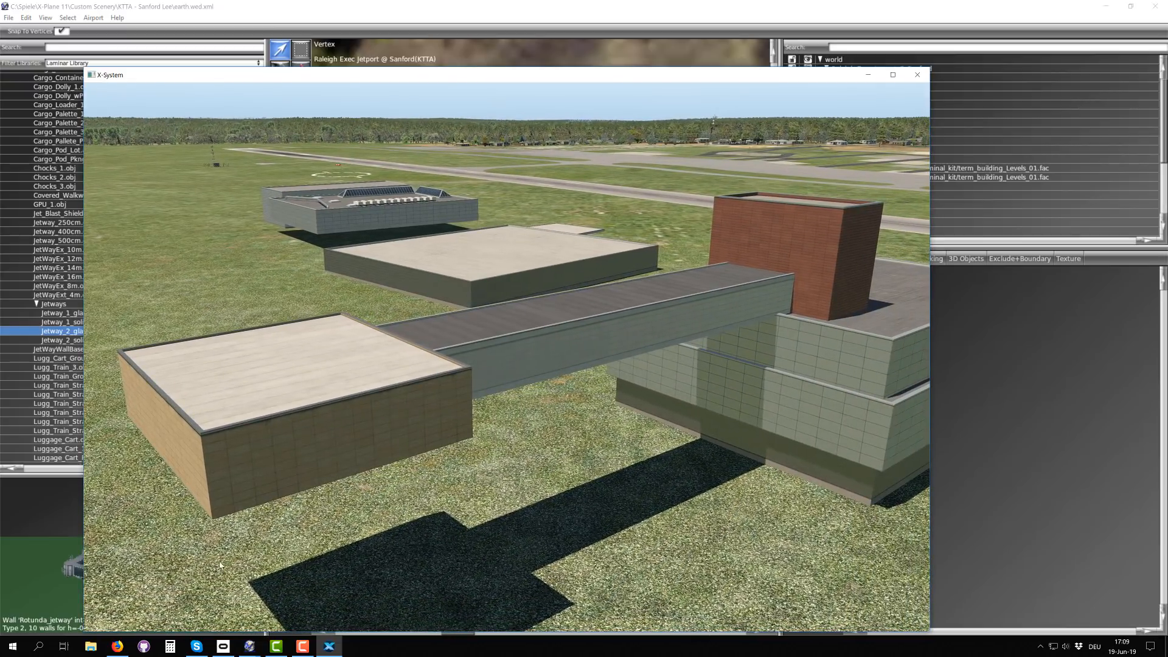
Step: Swing back along the bridge and examine its span between the end building and the brick tower above the stacked levels
{"action": "right_click_drag", "start_coordinate": [302, 527], "coordinate": [745, 478]}
{"action": "key", "text": "Left"}
{"action": "right_click_drag", "start_coordinate": [377, 498], "coordinate": [556, 529]}
{"action": "key", "text": "Left"}
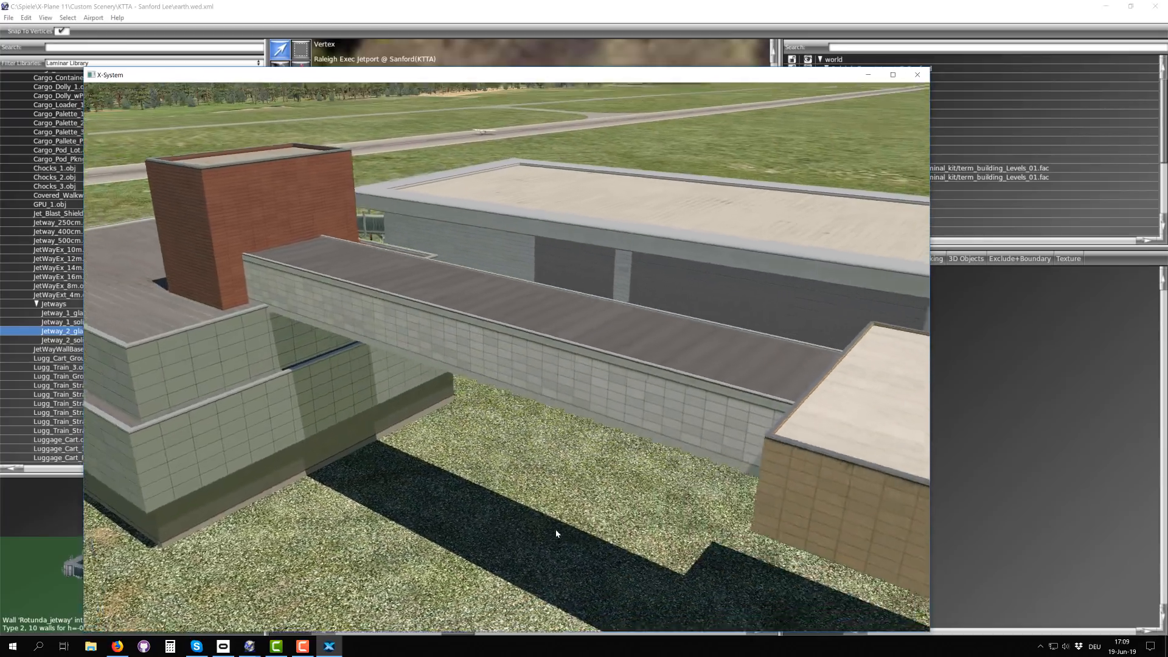
{"action": "right_click_drag", "start_coordinate": [396, 513], "coordinate": [498, 469]}
{"action": "key", "text": "Right"}
{"action": "key", "text": "Right"}
{"action": "key", "text": "Left"}
{"action": "key", "text": "Left"}
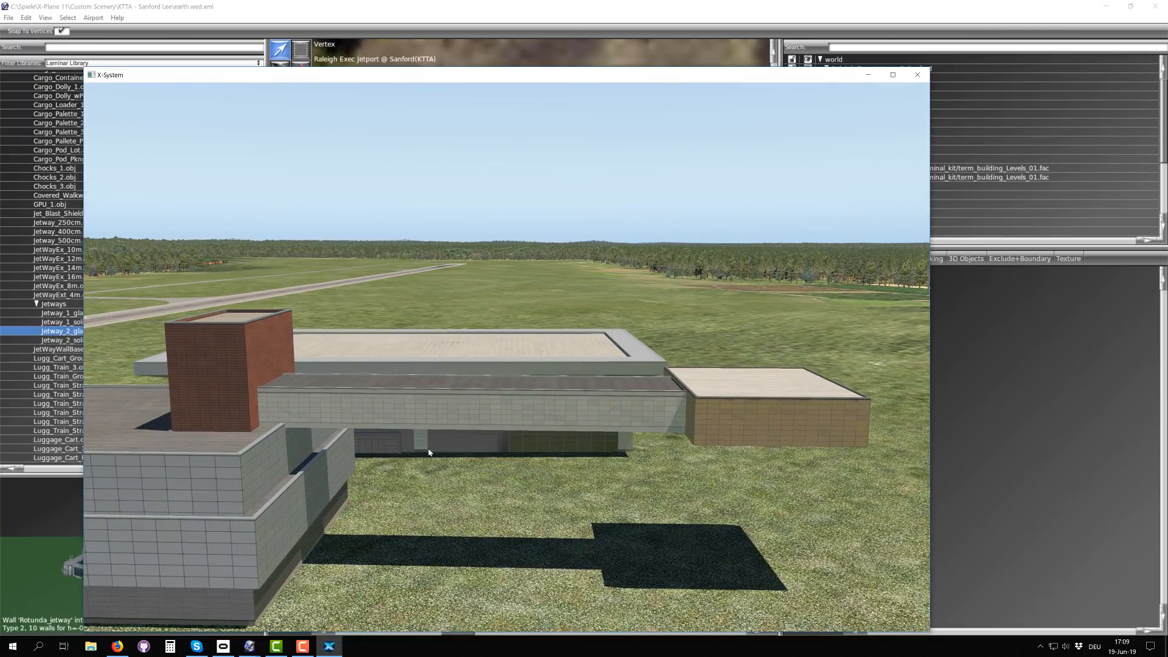
Step: Move over to the low flat-roofed building and examine its roof, walls and projecting canopy from ground level
{"action": "mouse_move", "coordinate": [614, 475]}
{"action": "right_mouse_down"}
{"action": "mouse_move", "coordinate": [450, 454]}
{"action": "mouse_move", "coordinate": [409, 472]}
{"action": "mouse_move", "coordinate": [464, 443]}
{"action": "mouse_move", "coordinate": [529, 477]}
{"action": "mouse_move", "coordinate": [608, 481]}
{"action": "right_mouse_up"}
{"action": "key", "text": "Left"}
{"action": "key", "text": "Left"}
{"action": "key", "text": "Left"}
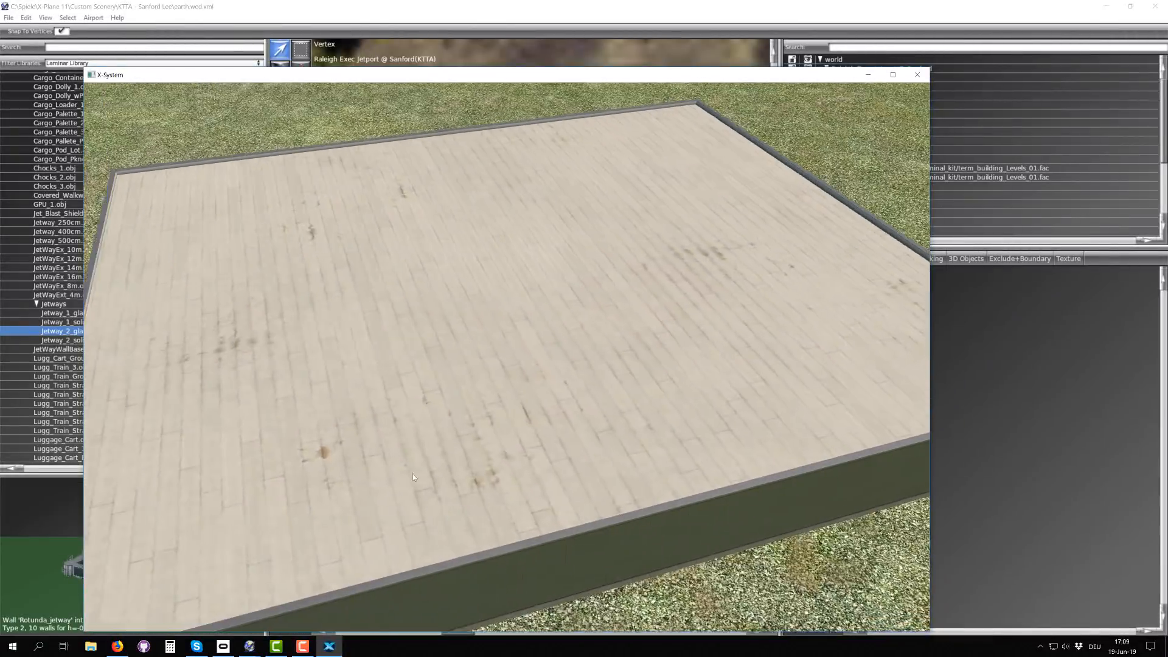
{"action": "right_click_drag", "start_coordinate": [412, 474], "coordinate": [512, 366]}
{"action": "key", "text": "Left"}
{"action": "key", "text": "Down"}
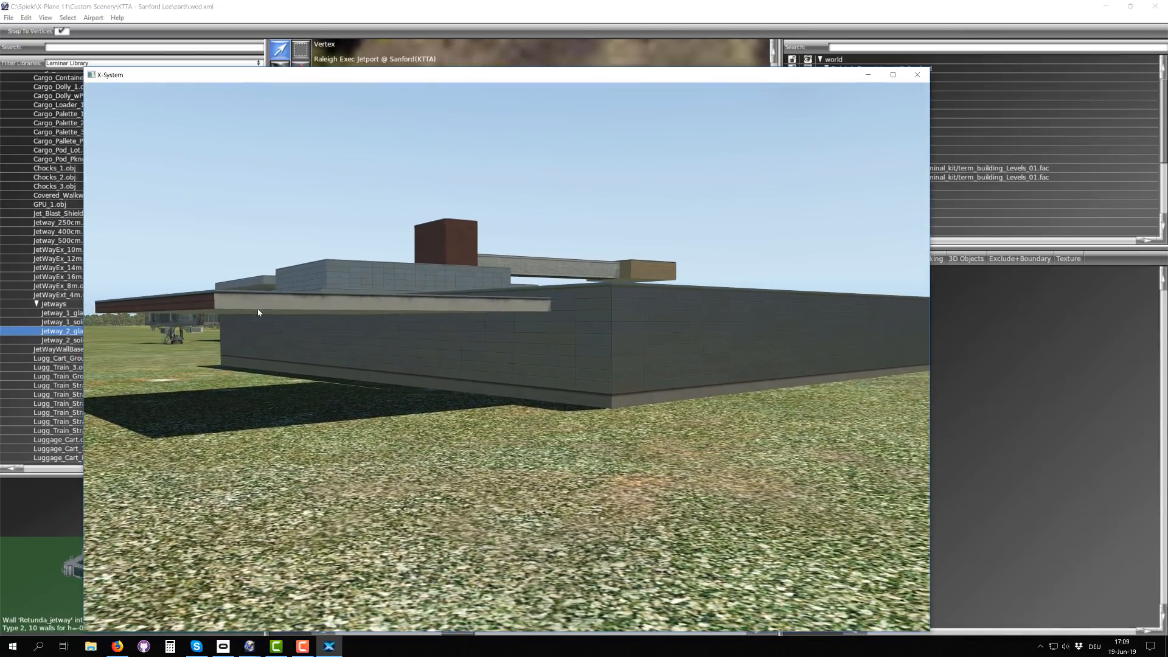
{"action": "key", "text": "Left"}
{"action": "right_click_drag", "start_coordinate": [258, 310], "coordinate": [372, 327]}
{"action": "key", "text": "Up"}
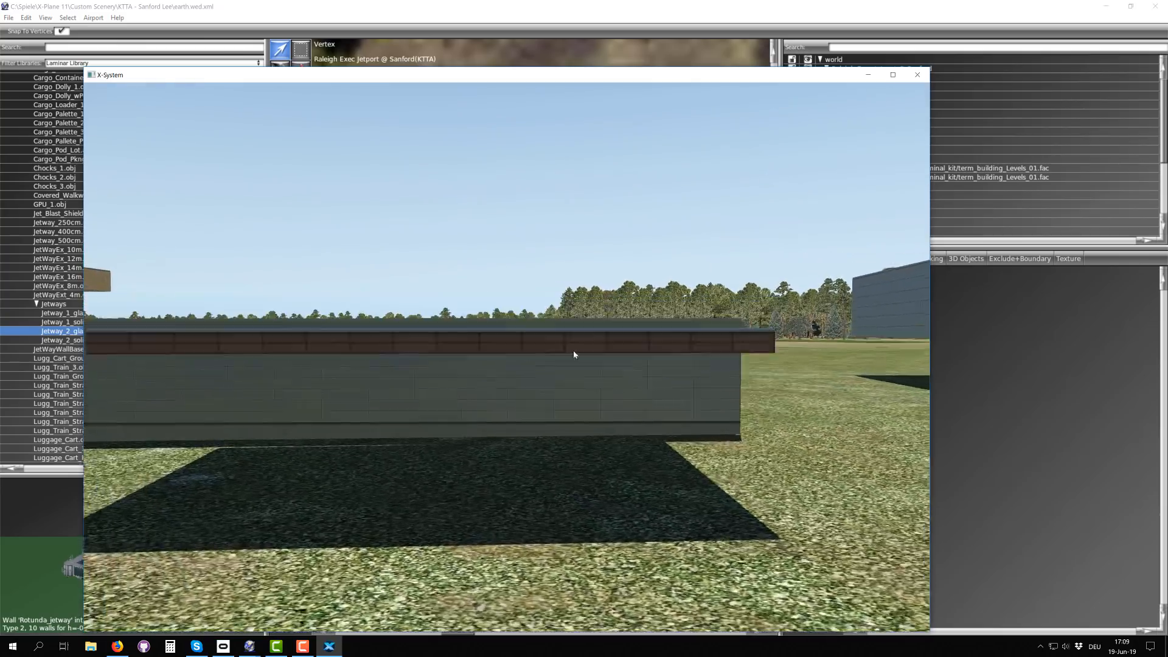
Step: Examine the skylight building's louvred facade and corner, and the gap to the tall windowless block beside it
{"action": "key", "text": "Right"}
{"action": "right_click_drag", "start_coordinate": [602, 383], "coordinate": [380, 386]}
{"action": "key", "text": "Right"}
{"action": "key", "text": "Right"}
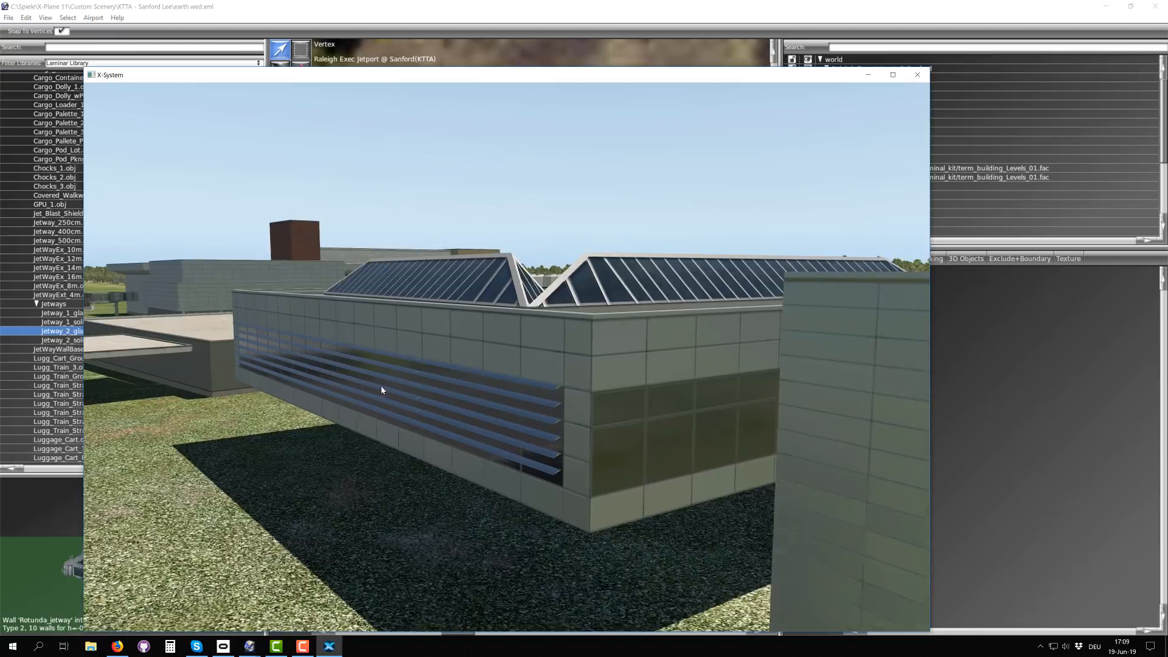
{"action": "key", "text": "Left"}
{"action": "right_click_drag", "start_coordinate": [581, 337], "coordinate": [763, 343]}
{"action": "key", "text": "Left"}
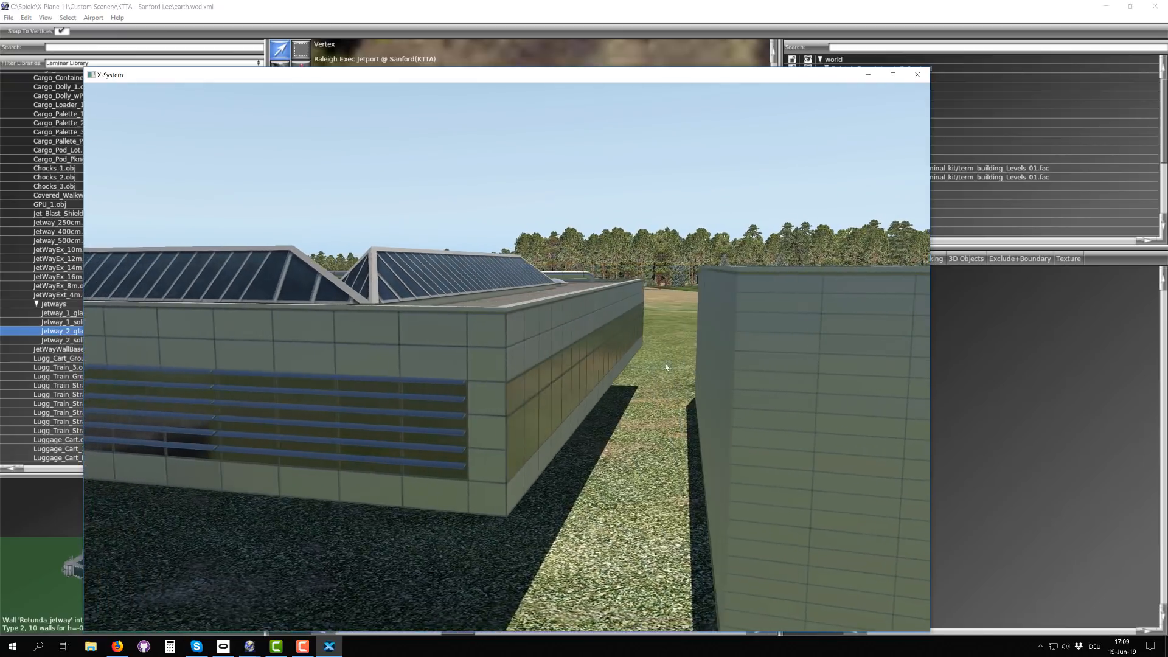
{"action": "right_click_drag", "start_coordinate": [663, 366], "coordinate": [816, 358]}
{"action": "right_click_drag", "start_coordinate": [510, 367], "coordinate": [580, 368]}
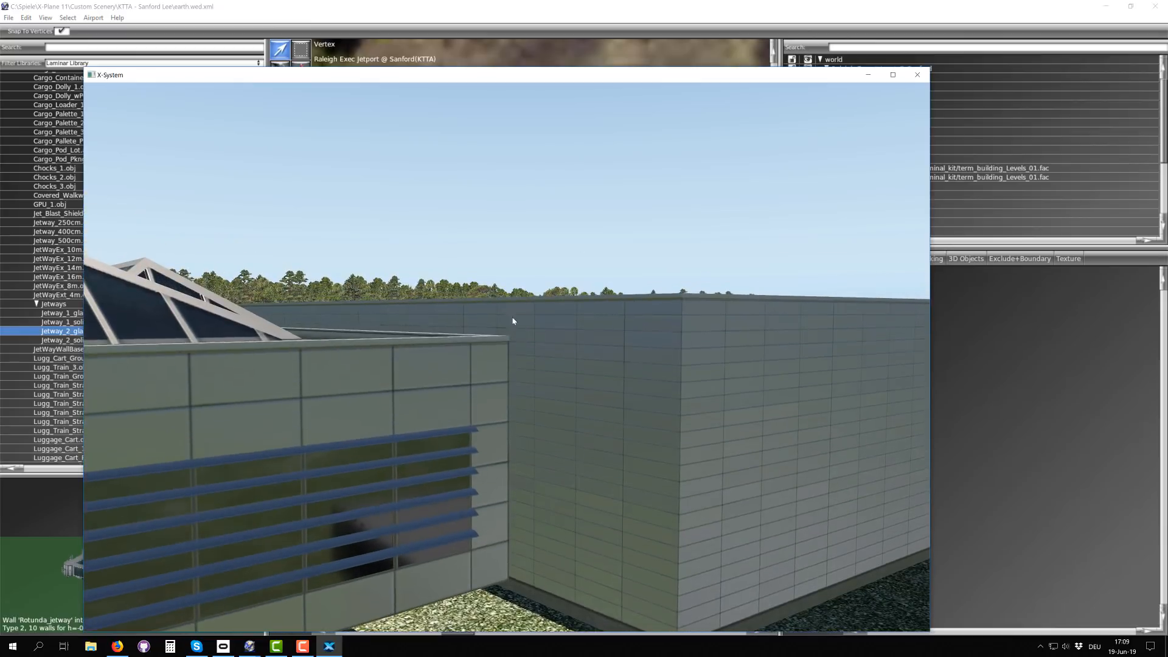
Step: Rise above the skylight building and examine its roof details: glass skylights, pipe run, roof hatches and row of air-conditioning units
{"action": "right_click_drag", "start_coordinate": [590, 332], "coordinate": [447, 345]}
{"action": "key", "text": "Up"}
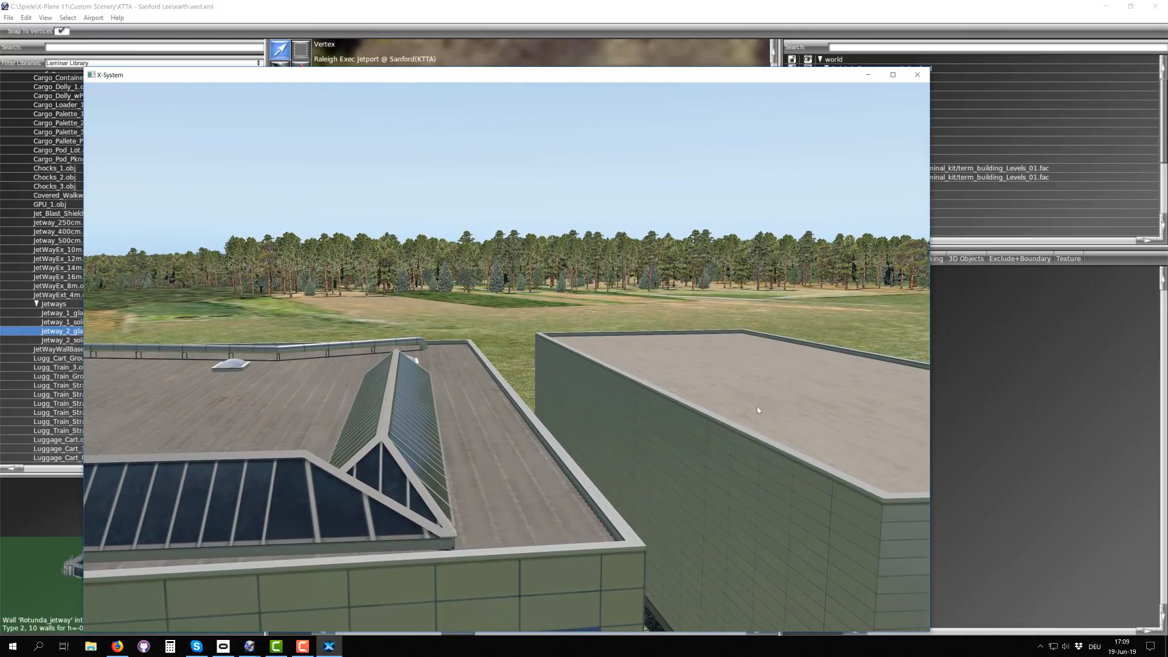
{"action": "right_click_drag", "start_coordinate": [759, 410], "coordinate": [733, 446]}
{"action": "key", "text": "Left"}
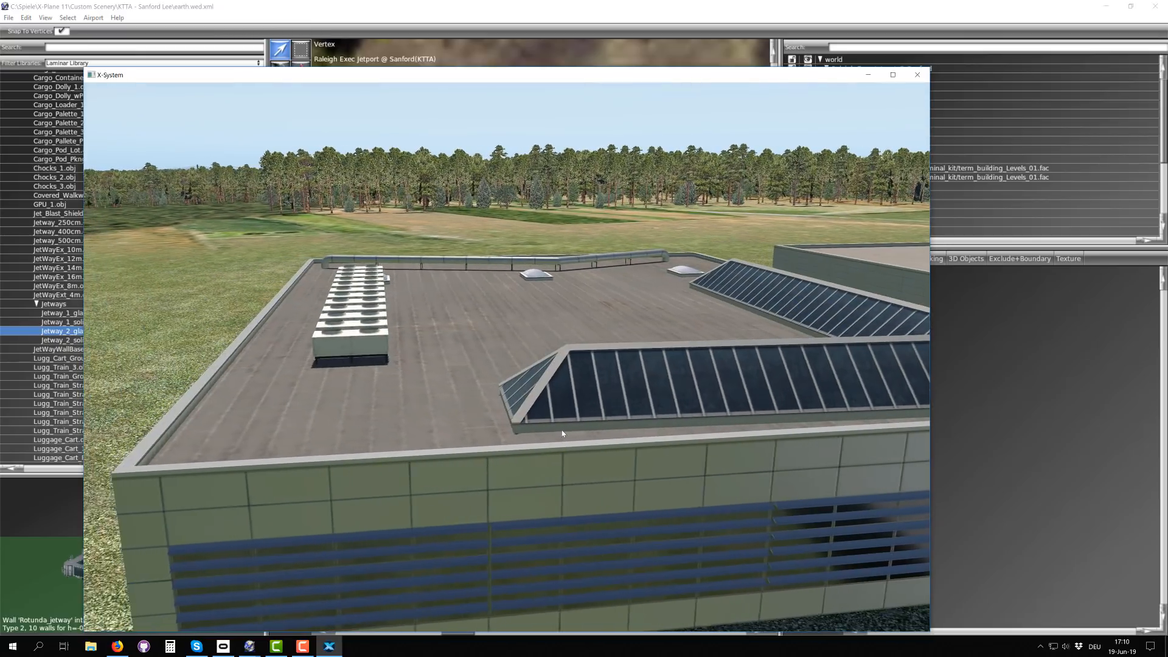
{"action": "right_click_drag", "start_coordinate": [562, 433], "coordinate": [691, 431]}
{"action": "key", "text": "Up"}
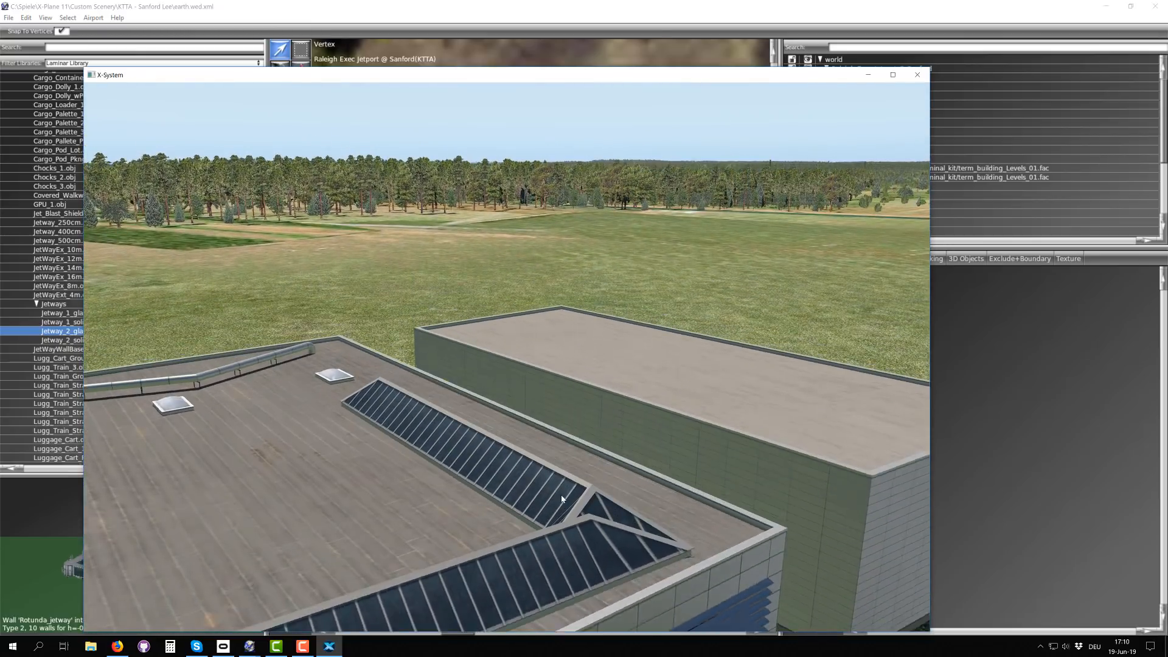
{"action": "right_click_drag", "start_coordinate": [384, 422], "coordinate": [260, 409]}
{"action": "right_click_drag", "start_coordinate": [449, 399], "coordinate": [597, 462]}
{"action": "key", "text": "Left"}
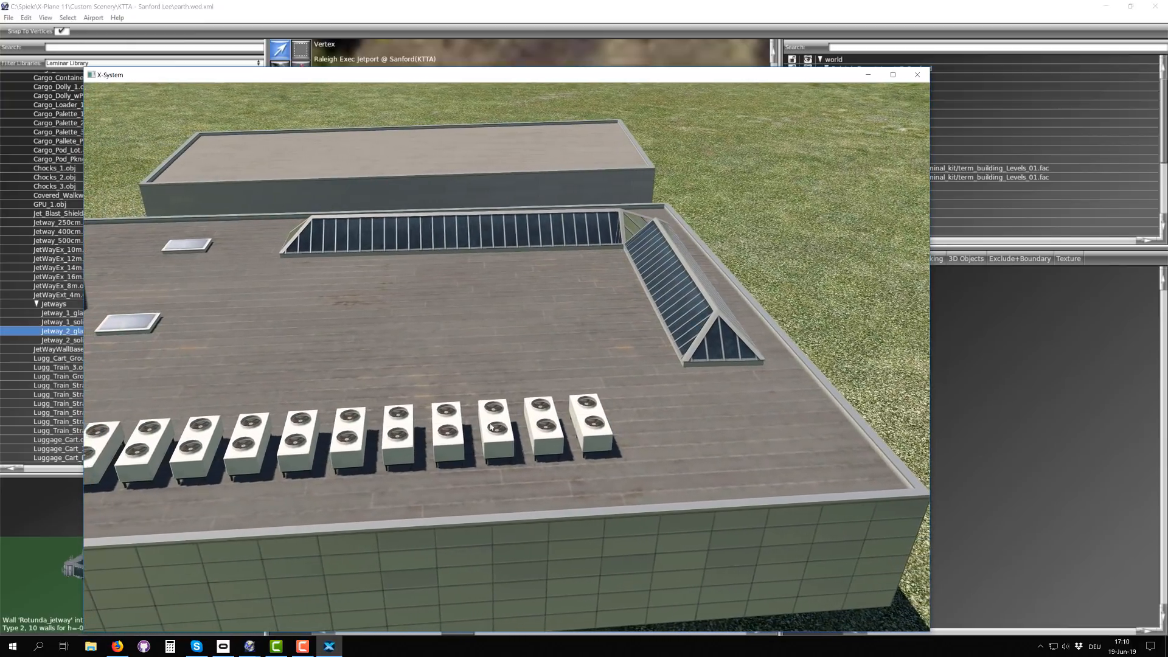
{"action": "key", "text": "Left"}
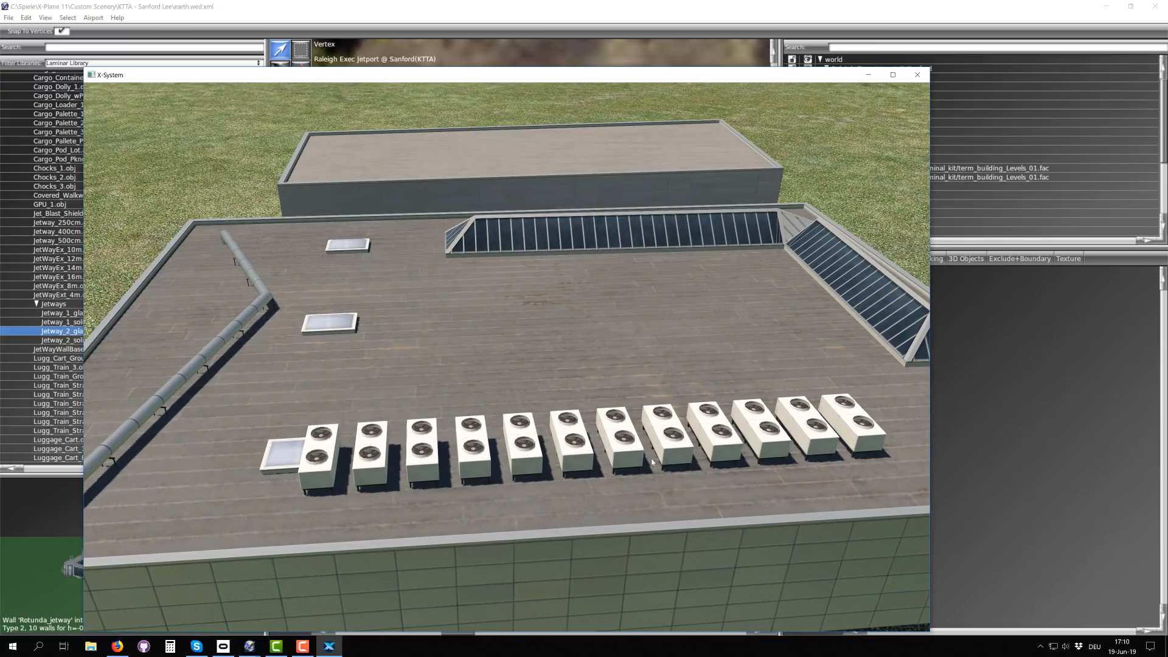
{"action": "key", "text": "Left"}
{"action": "right_click_drag", "start_coordinate": [581, 453], "coordinate": [596, 418]}
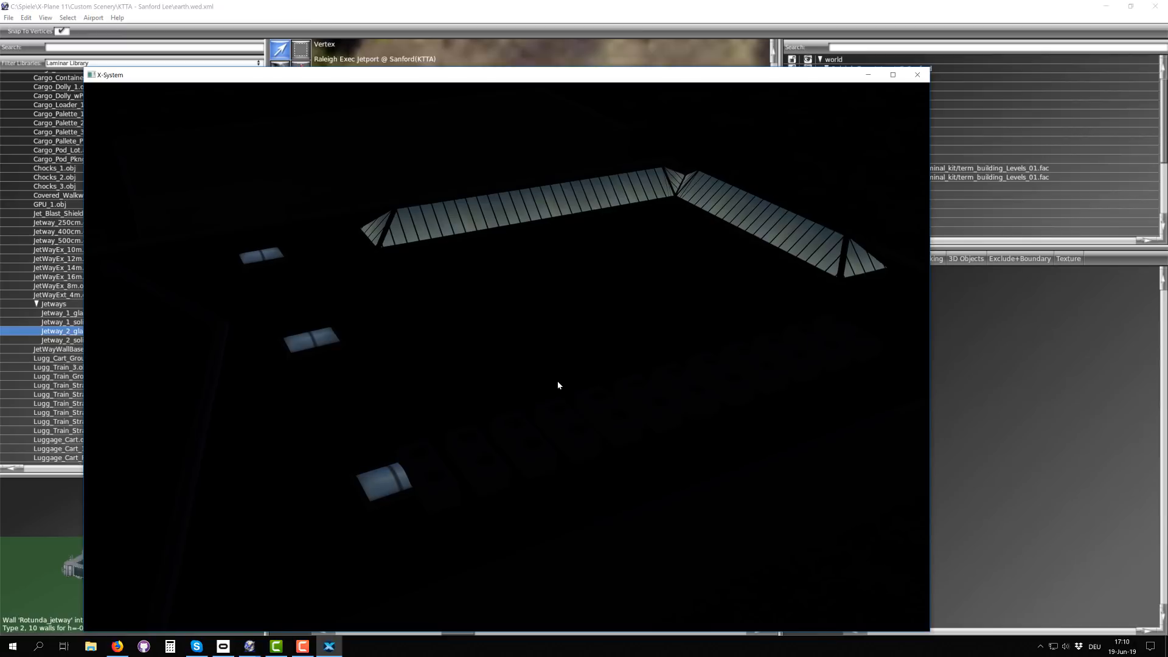
Step: Examine the terminal's night lighting, from the glowing skylights to the illuminated windows of the other buildings
{"action": "scroll", "coordinate": [558, 382], "scroll_direction": "down", "scroll_amount": 10}
{"action": "right_click_drag", "start_coordinate": [466, 352], "coordinate": [611, 392]}
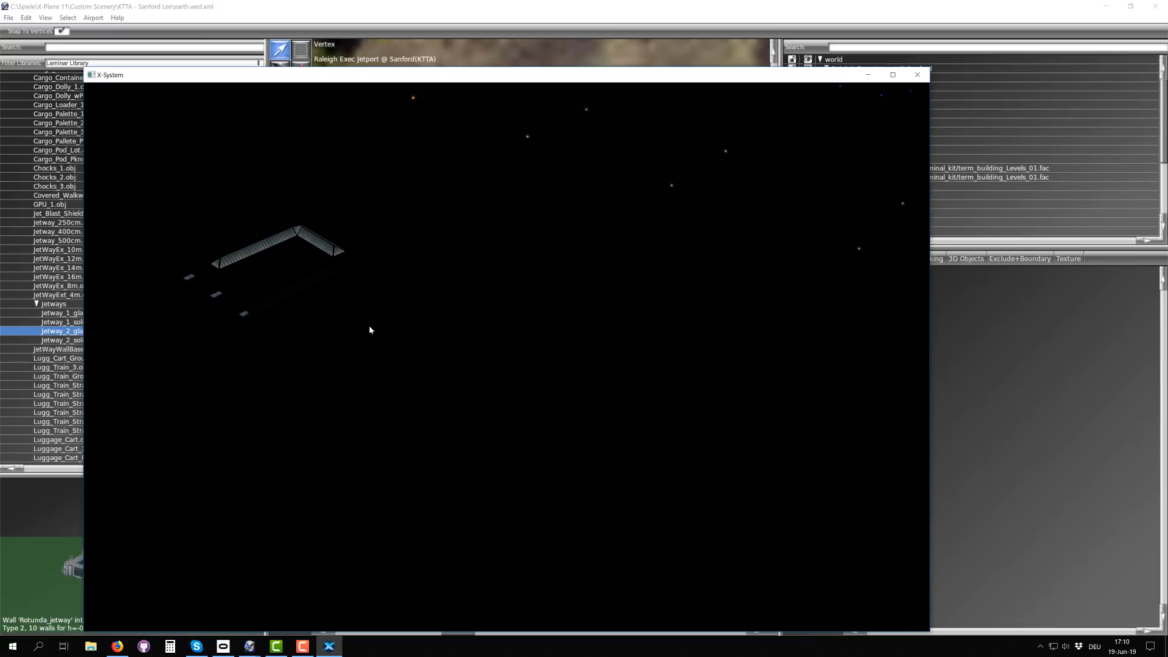
{"action": "mouse_move", "coordinate": [354, 326]}
{"action": "right_mouse_down"}
{"action": "mouse_move", "coordinate": [422, 291]}
{"action": "mouse_move", "coordinate": [361, 305]}
{"action": "right_mouse_up"}
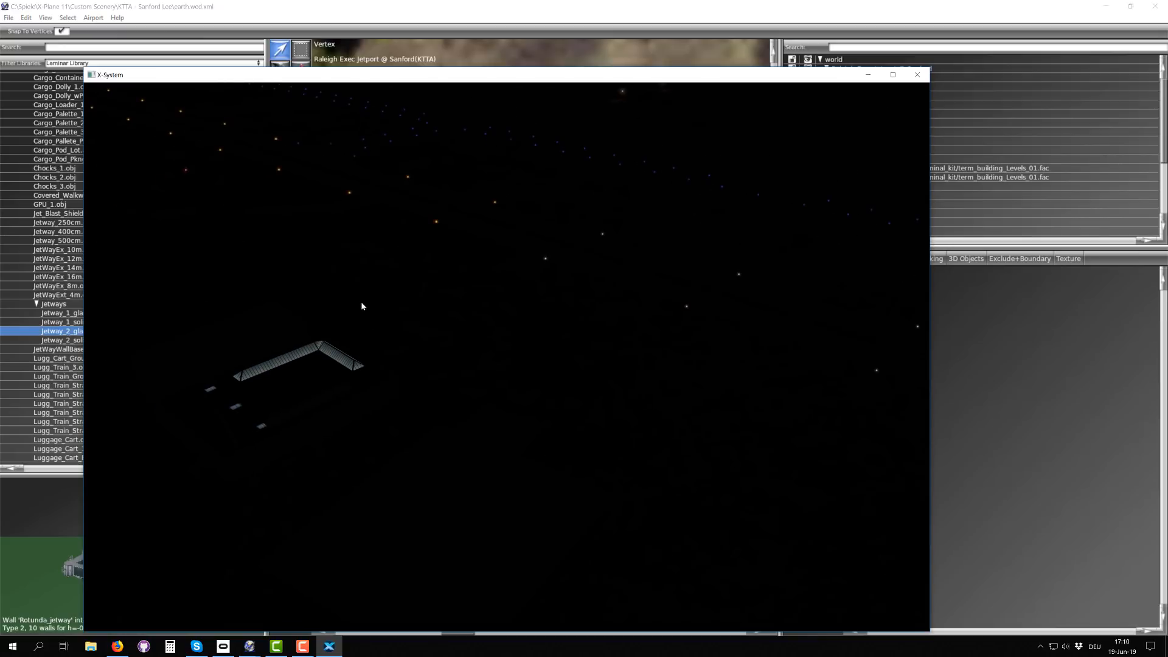
{"action": "right_click_drag", "start_coordinate": [435, 360], "coordinate": [638, 376]}
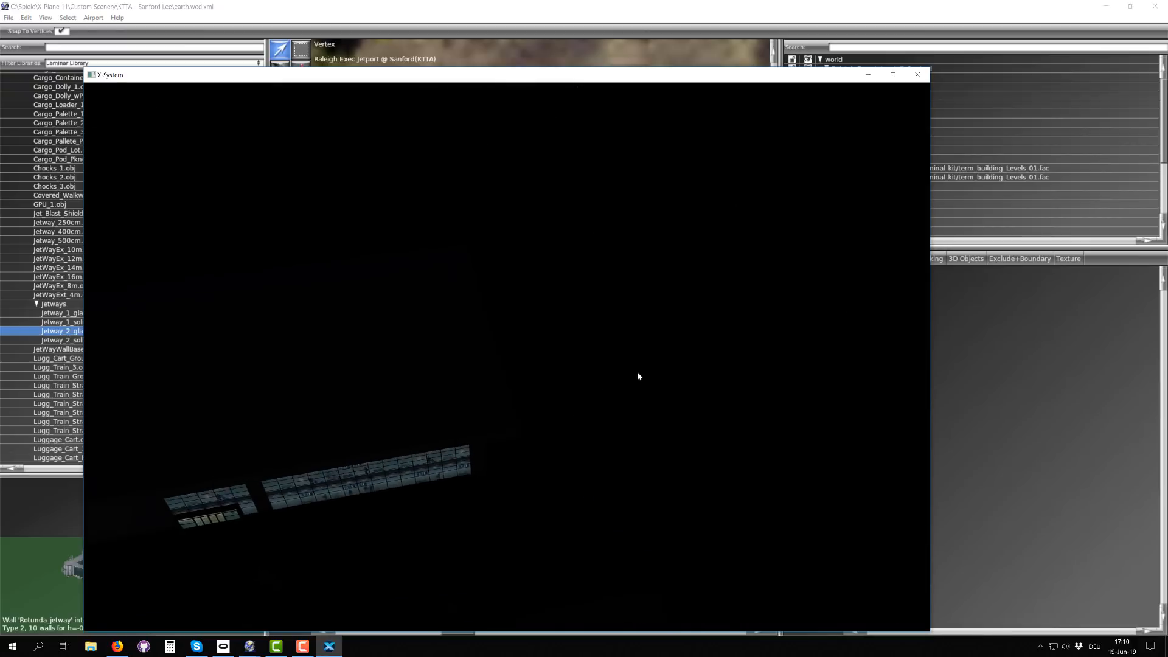
{"action": "right_click_drag", "start_coordinate": [448, 404], "coordinate": [571, 341]}
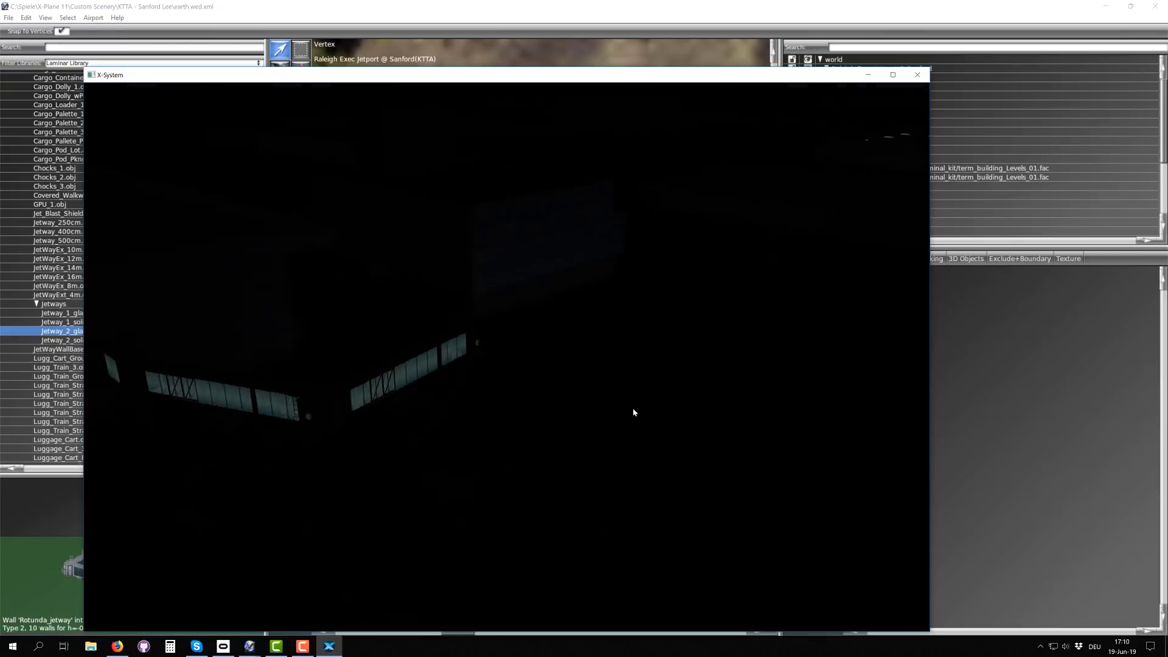
{"action": "right_click_drag", "start_coordinate": [633, 413], "coordinate": [715, 417]}
{"action": "key", "text": "Left"}
{"action": "right_click_drag", "start_coordinate": [456, 423], "coordinate": [425, 430]}
{"action": "key", "text": "Right"}
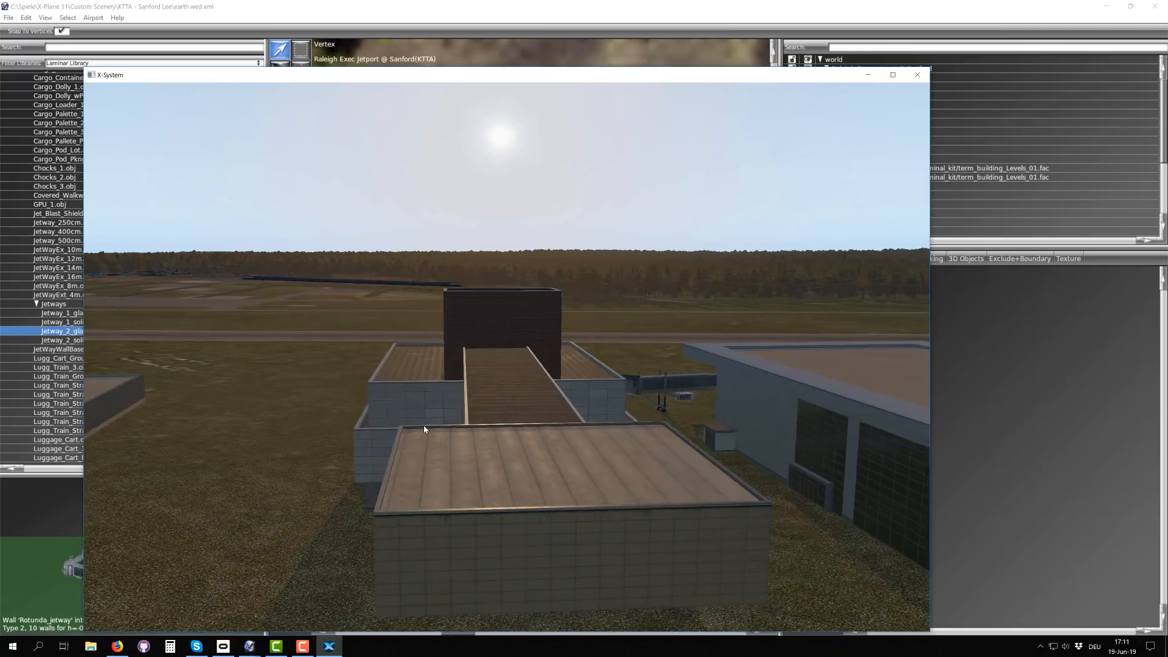
Step: Circle the big hall in low sunlight and examine its attached jetway with the rest of the terminal complex behind it
{"action": "right_click_drag", "start_coordinate": [529, 422], "coordinate": [394, 426]}
{"action": "right_click_drag", "start_coordinate": [508, 428], "coordinate": [469, 484]}
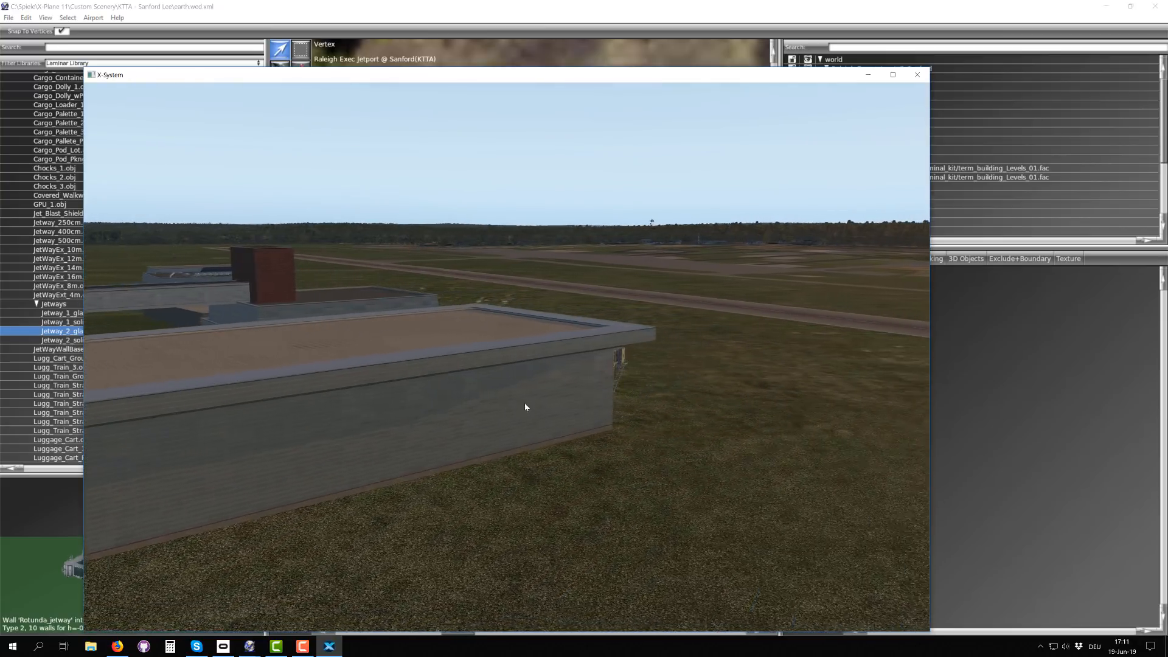
{"action": "right_click_drag", "start_coordinate": [525, 403], "coordinate": [400, 390]}
{"action": "right_click_drag", "start_coordinate": [556, 390], "coordinate": [439, 378]}
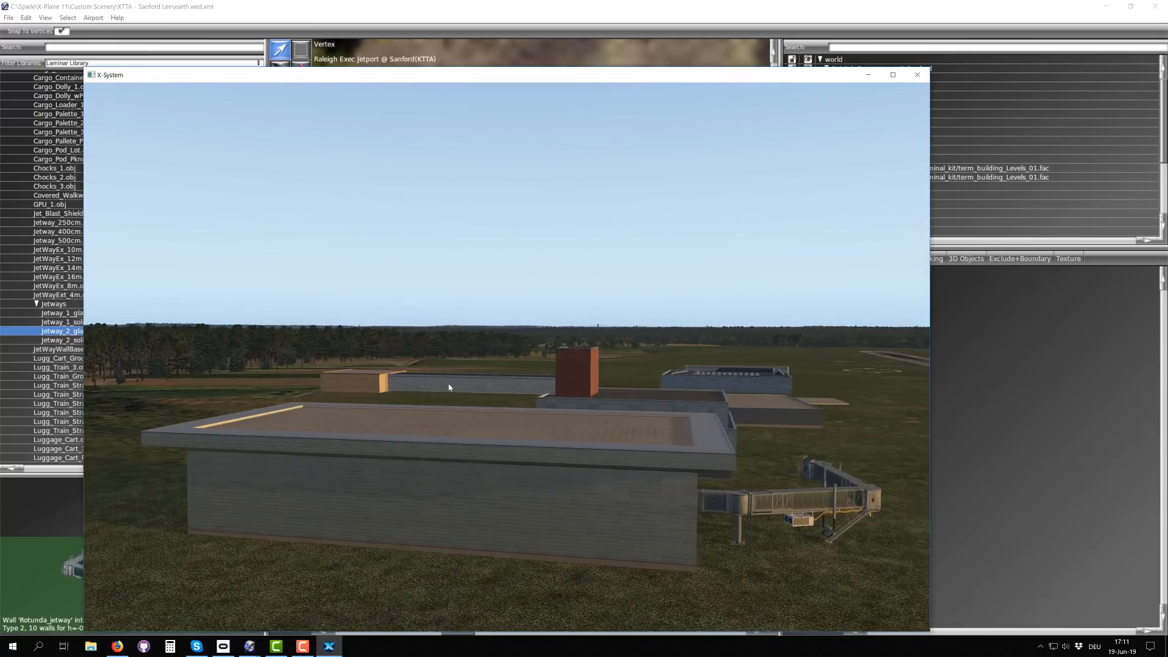
{"action": "right_click_drag", "start_coordinate": [561, 391], "coordinate": [495, 400]}
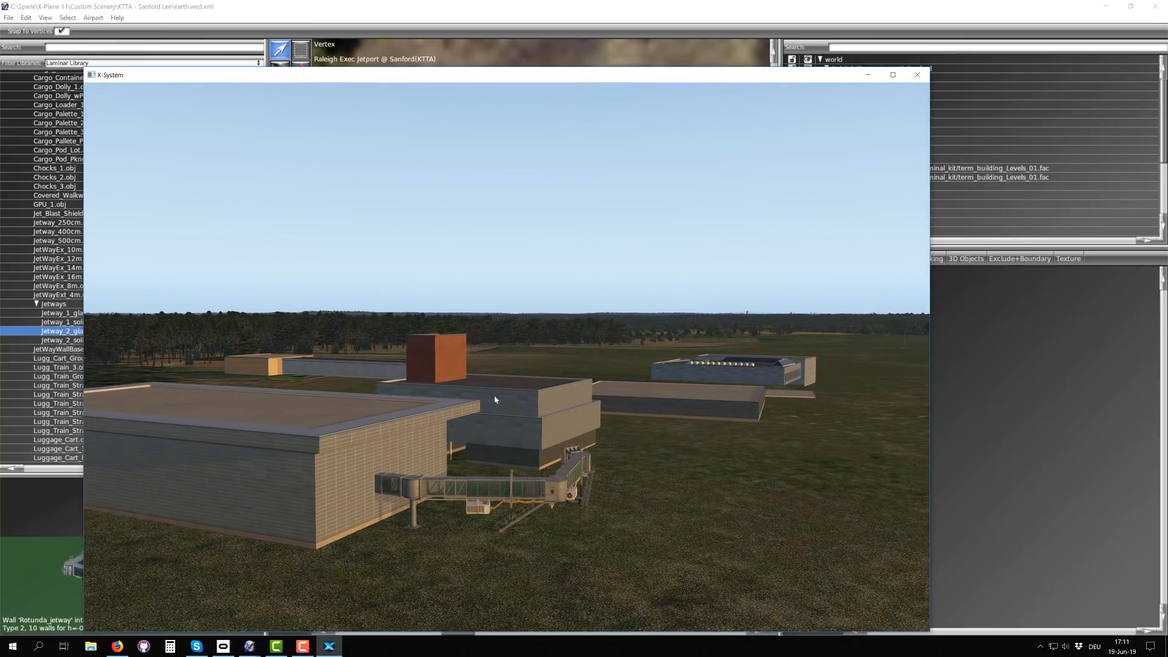
{"action": "right_click_drag", "start_coordinate": [449, 436], "coordinate": [488, 427]}
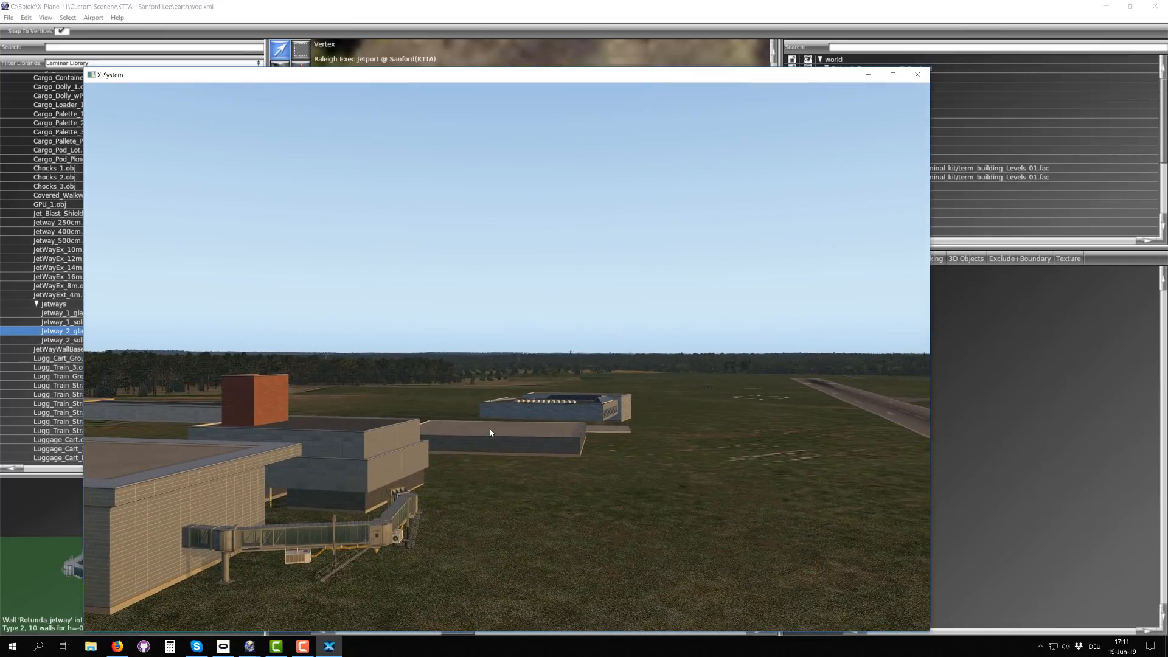
{"action": "scroll", "coordinate": [498, 428], "scroll_direction": "up", "scroll_amount": 5}
{"action": "scroll", "coordinate": [632, 400], "scroll_direction": "down", "scroll_amount": 5}
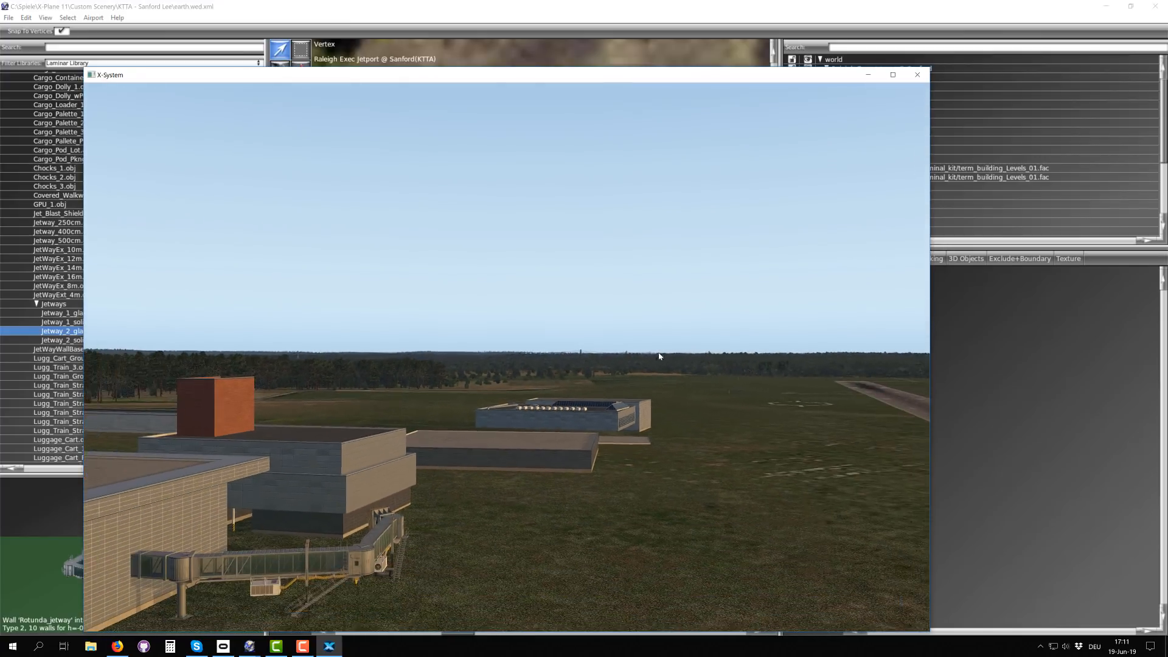
{"action": "right_click_drag", "start_coordinate": [659, 355], "coordinate": [559, 379]}
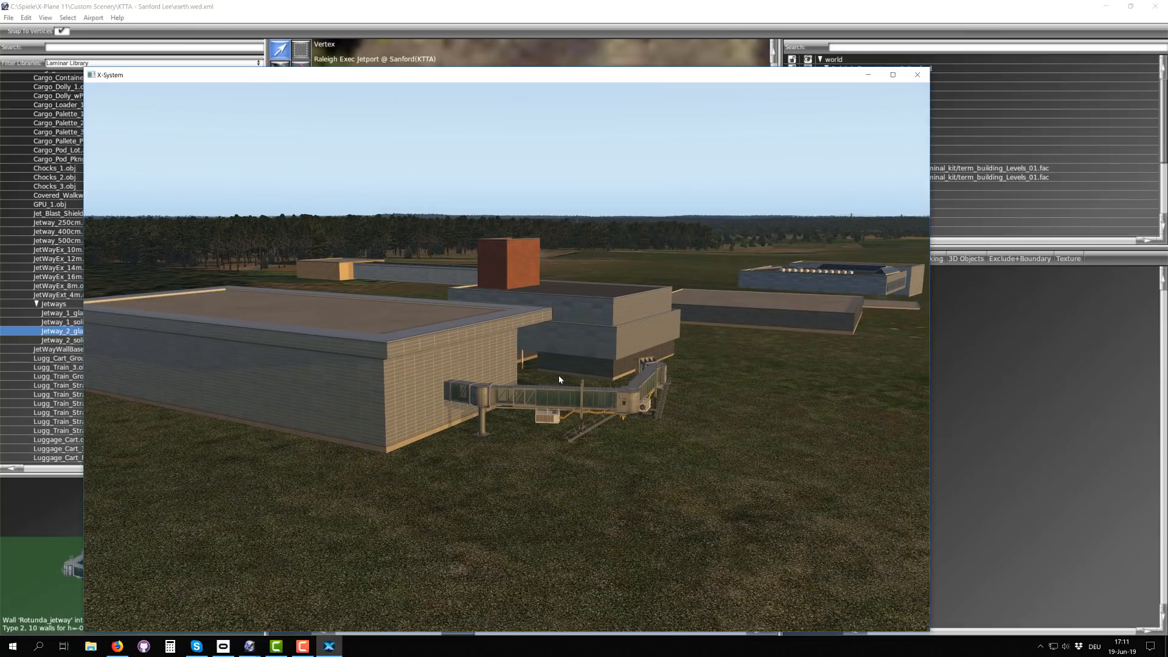